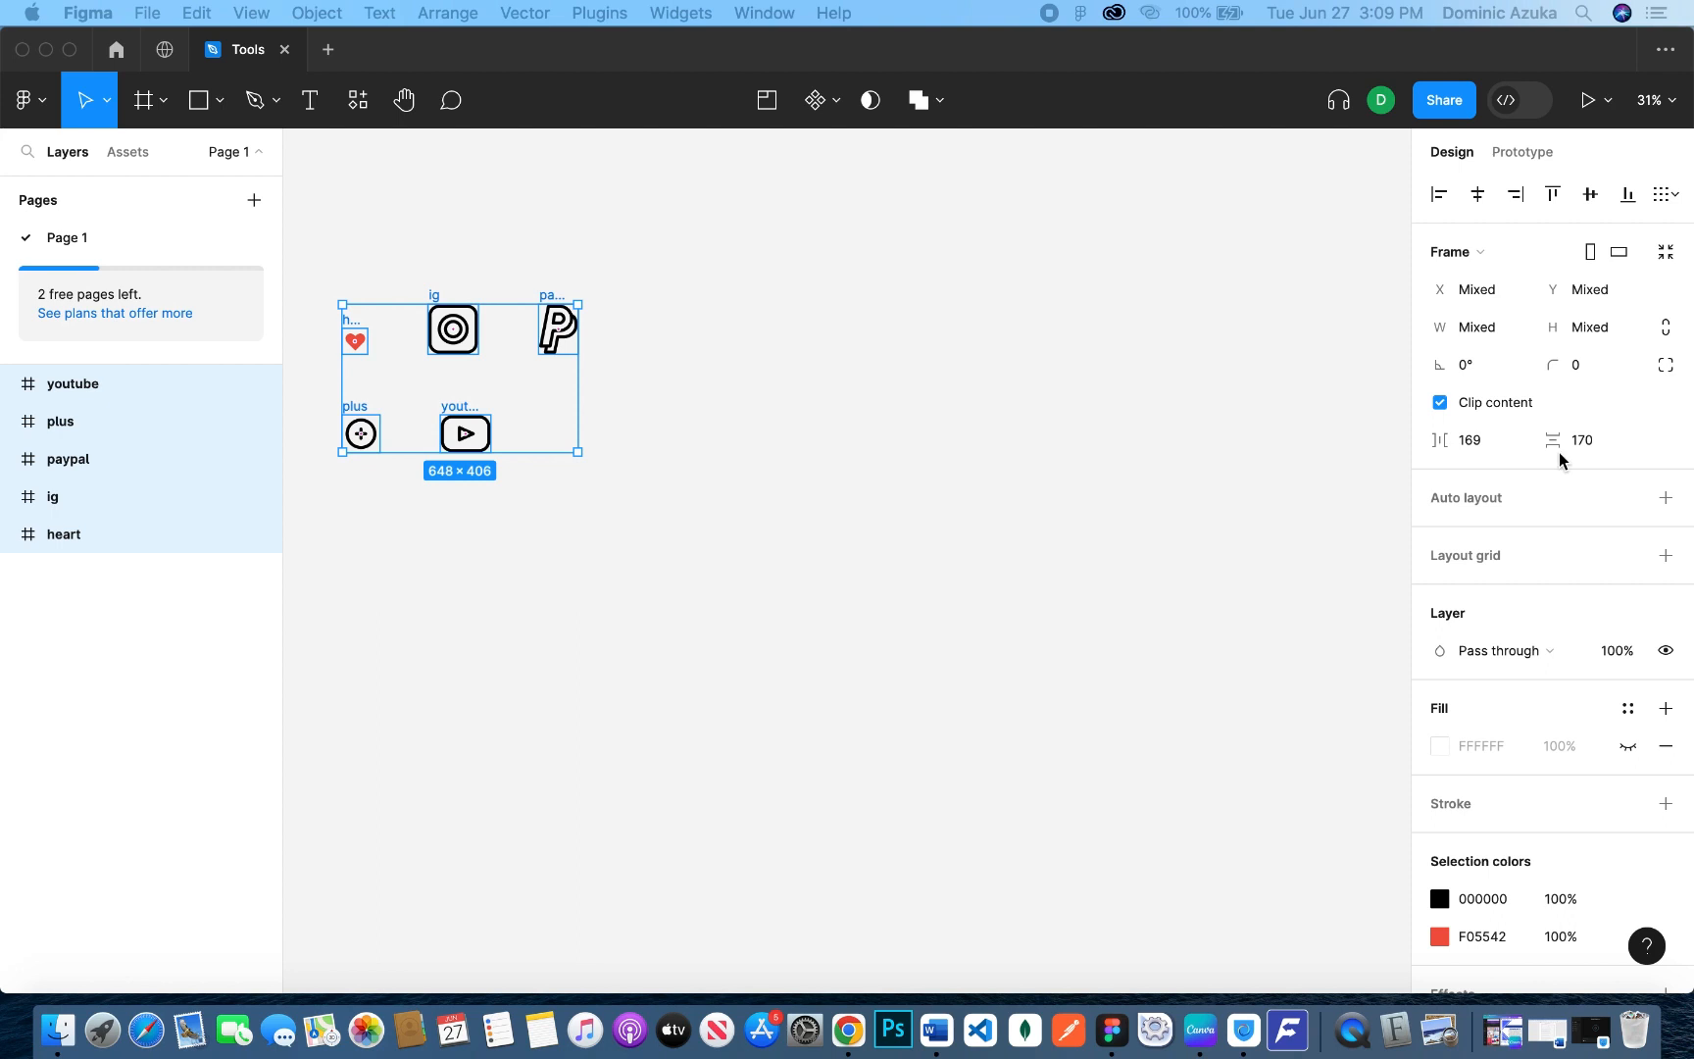
Step: Create an iPhone 13 / 13 Pro frame (390×844) and duplicate it beside the original
left_click(163, 99)
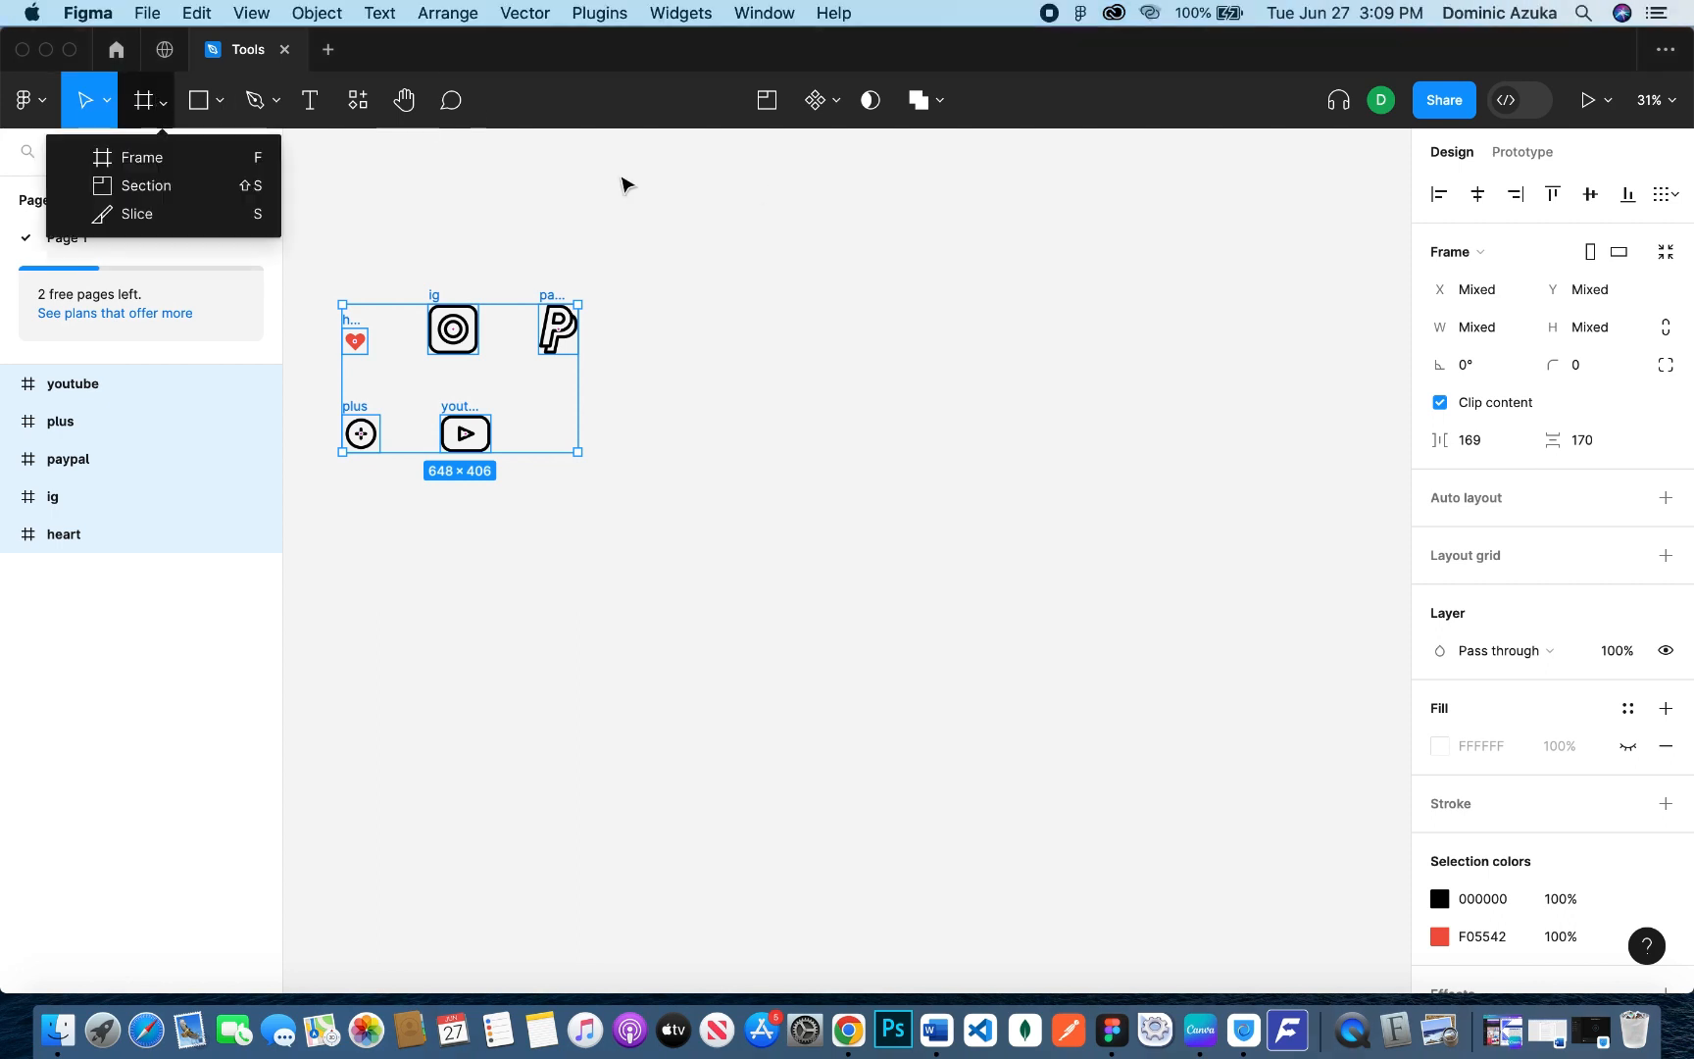
left_click(218, 156)
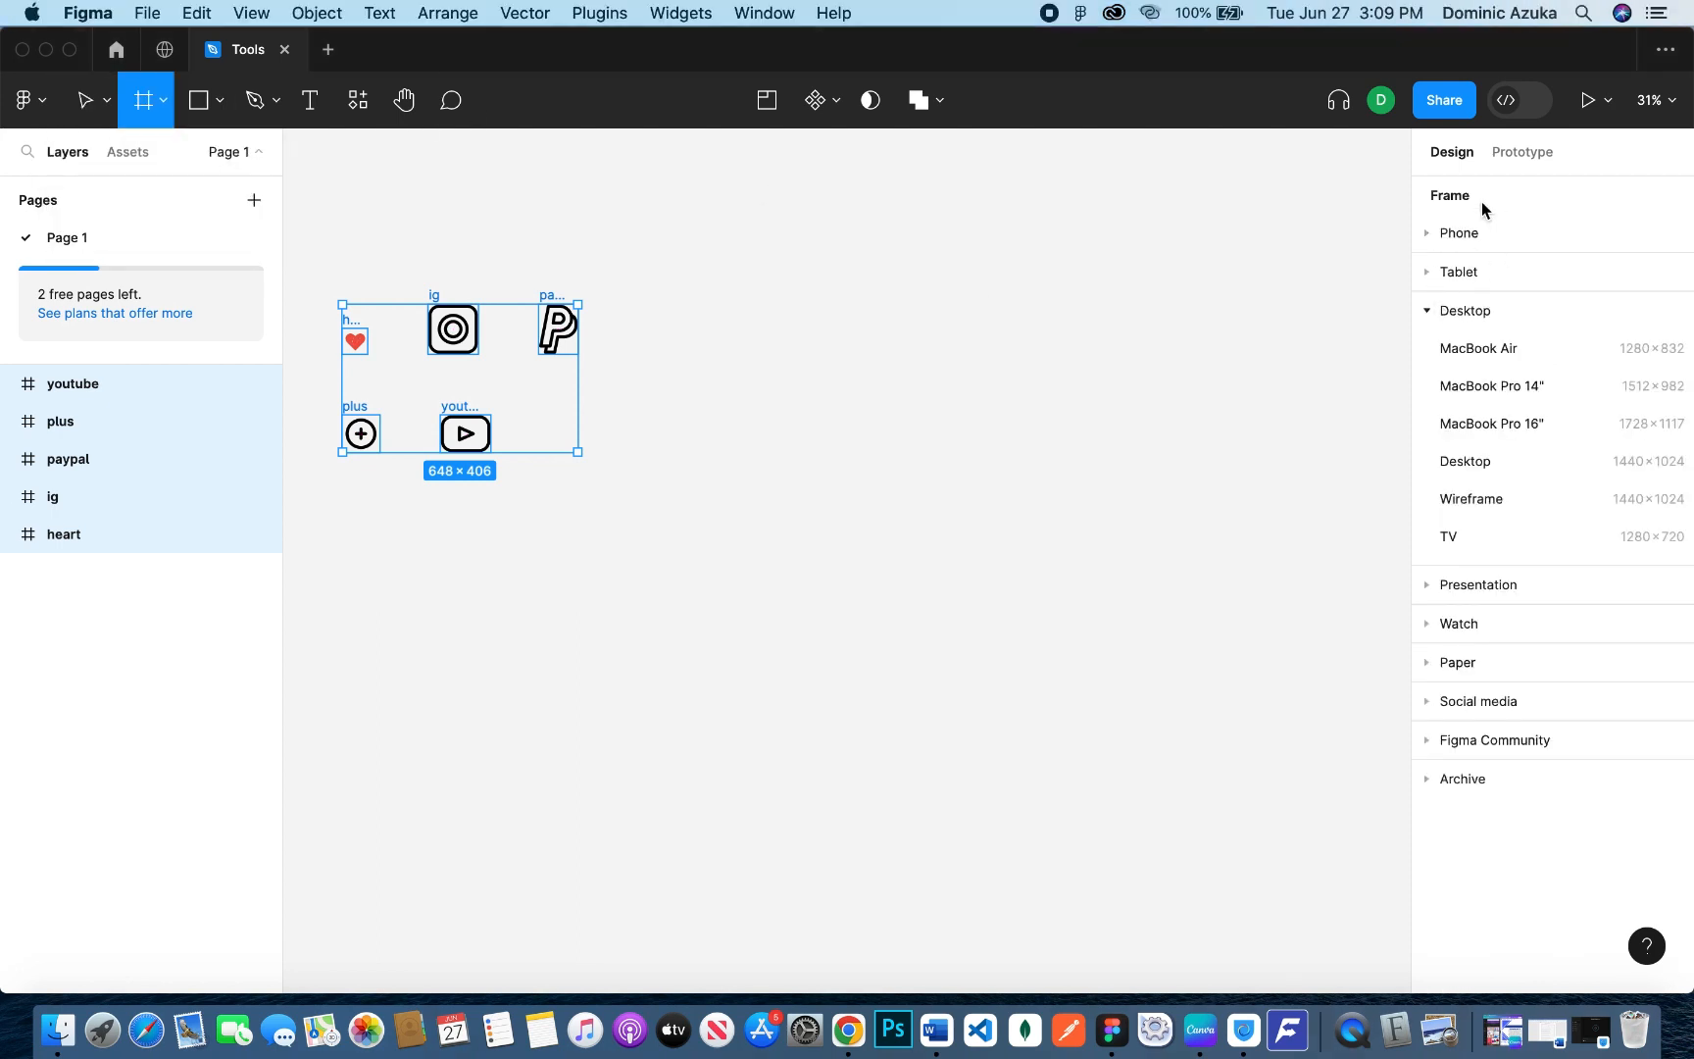
left_click(1482, 235)
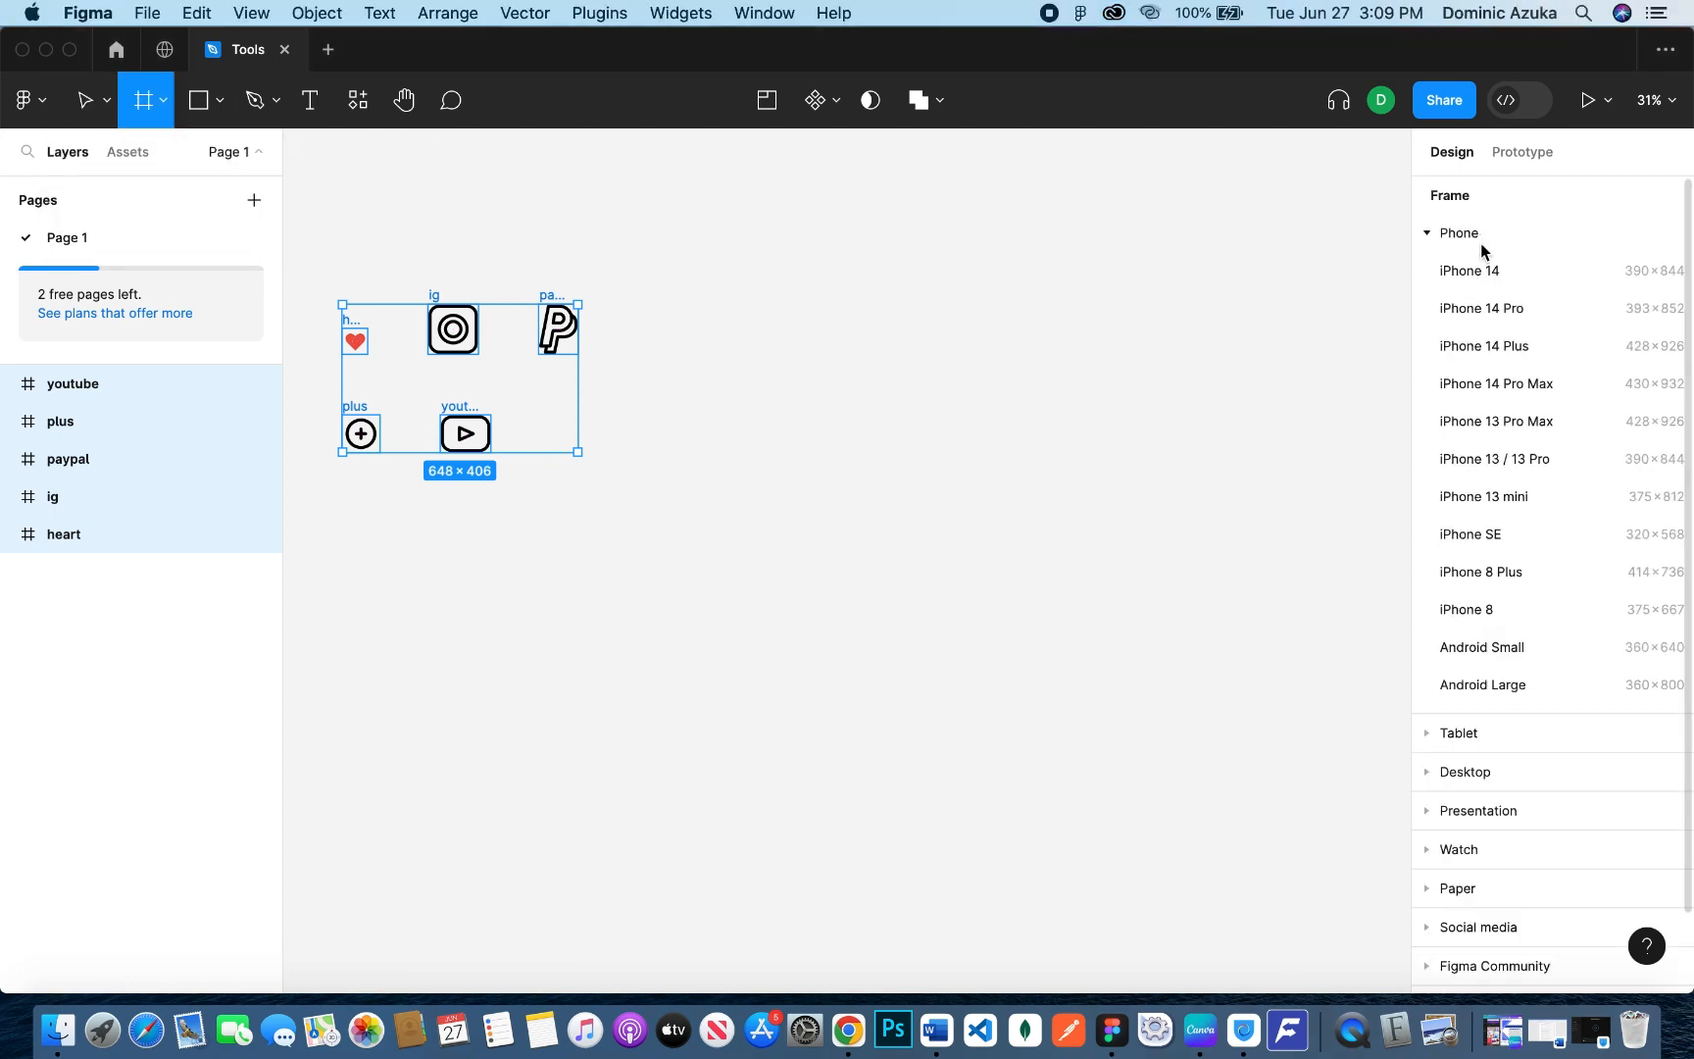
scroll(1501, 564, "down", 2)
scroll(1529, 510, "up", 2)
left_click(1550, 467)
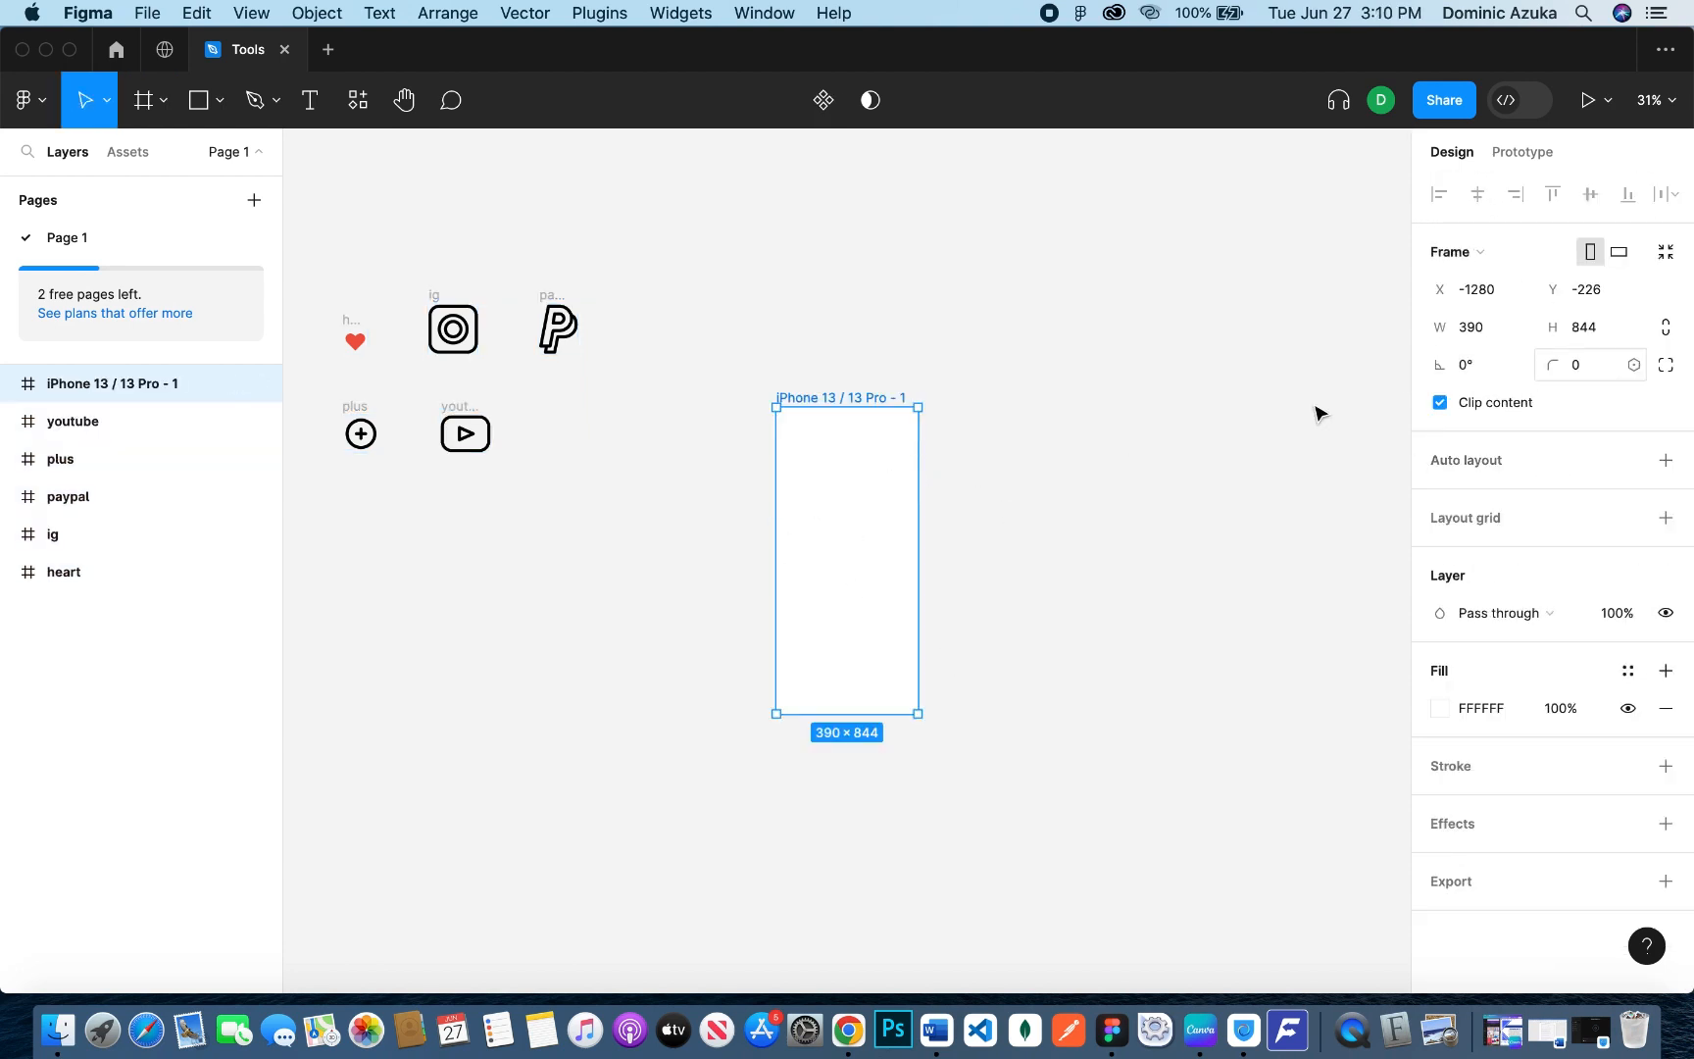
key("super+d")
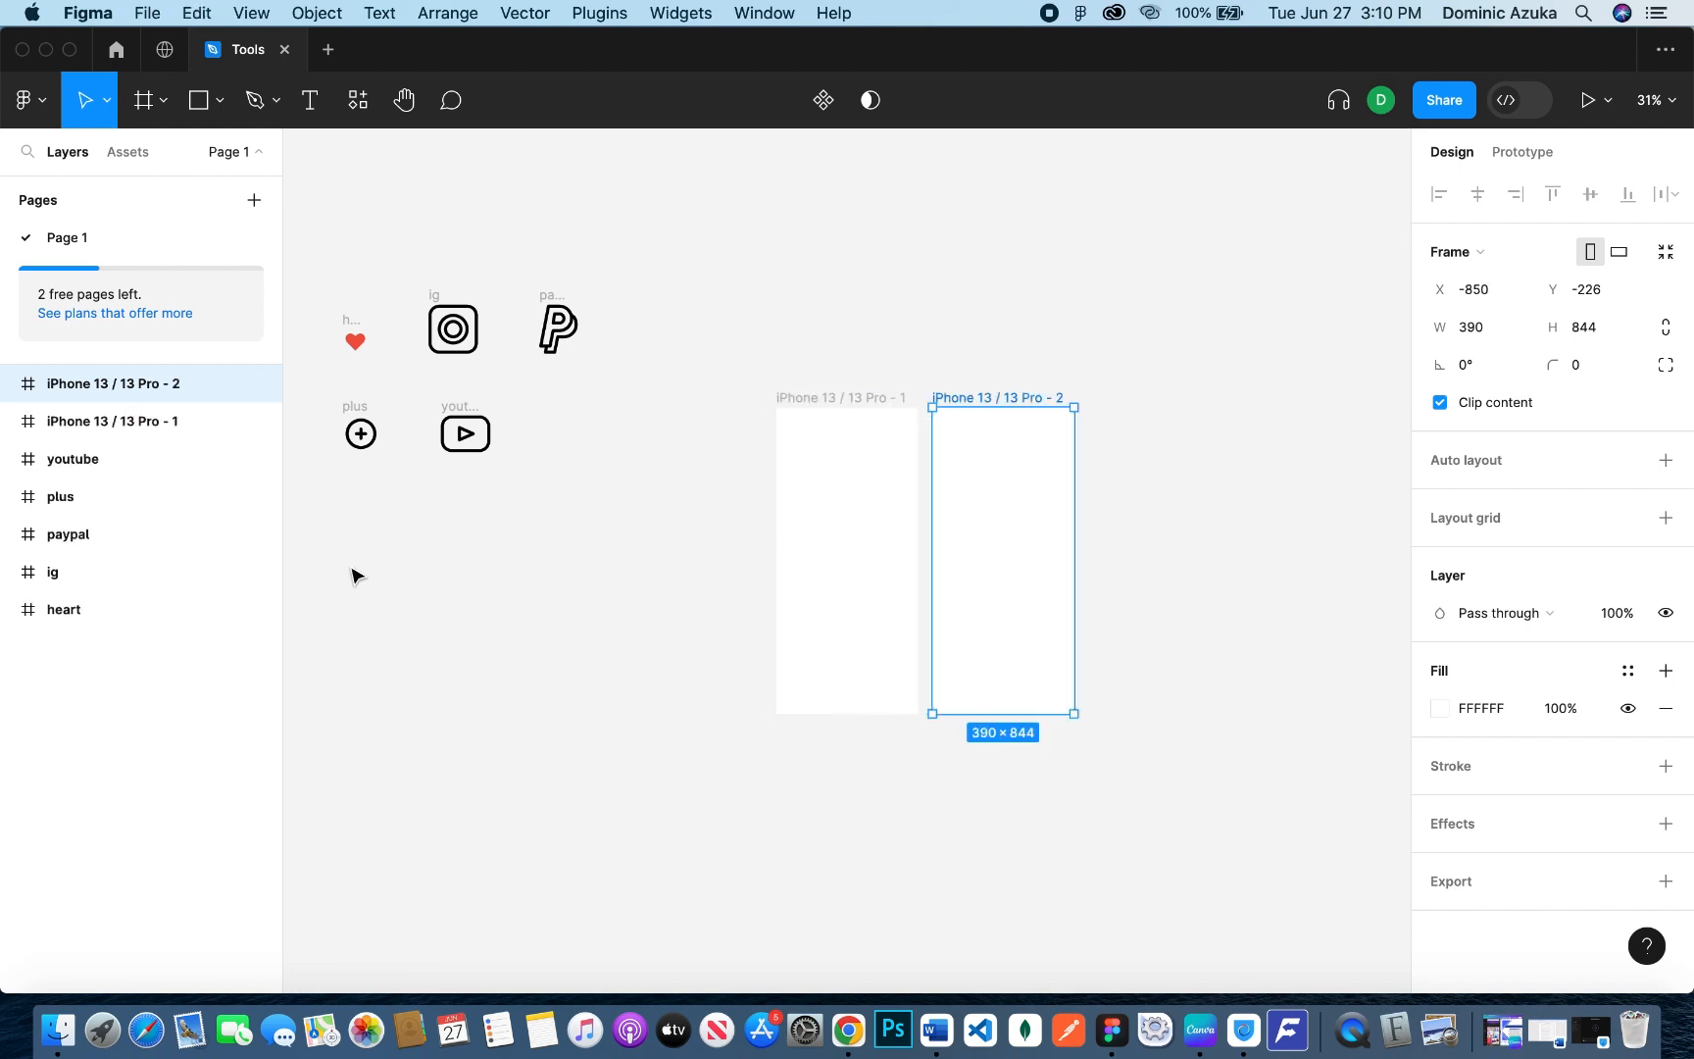
Step: Move the ig icon closer to the heart icon and select its whole frame
left_click(438, 332)
left_click(549, 392)
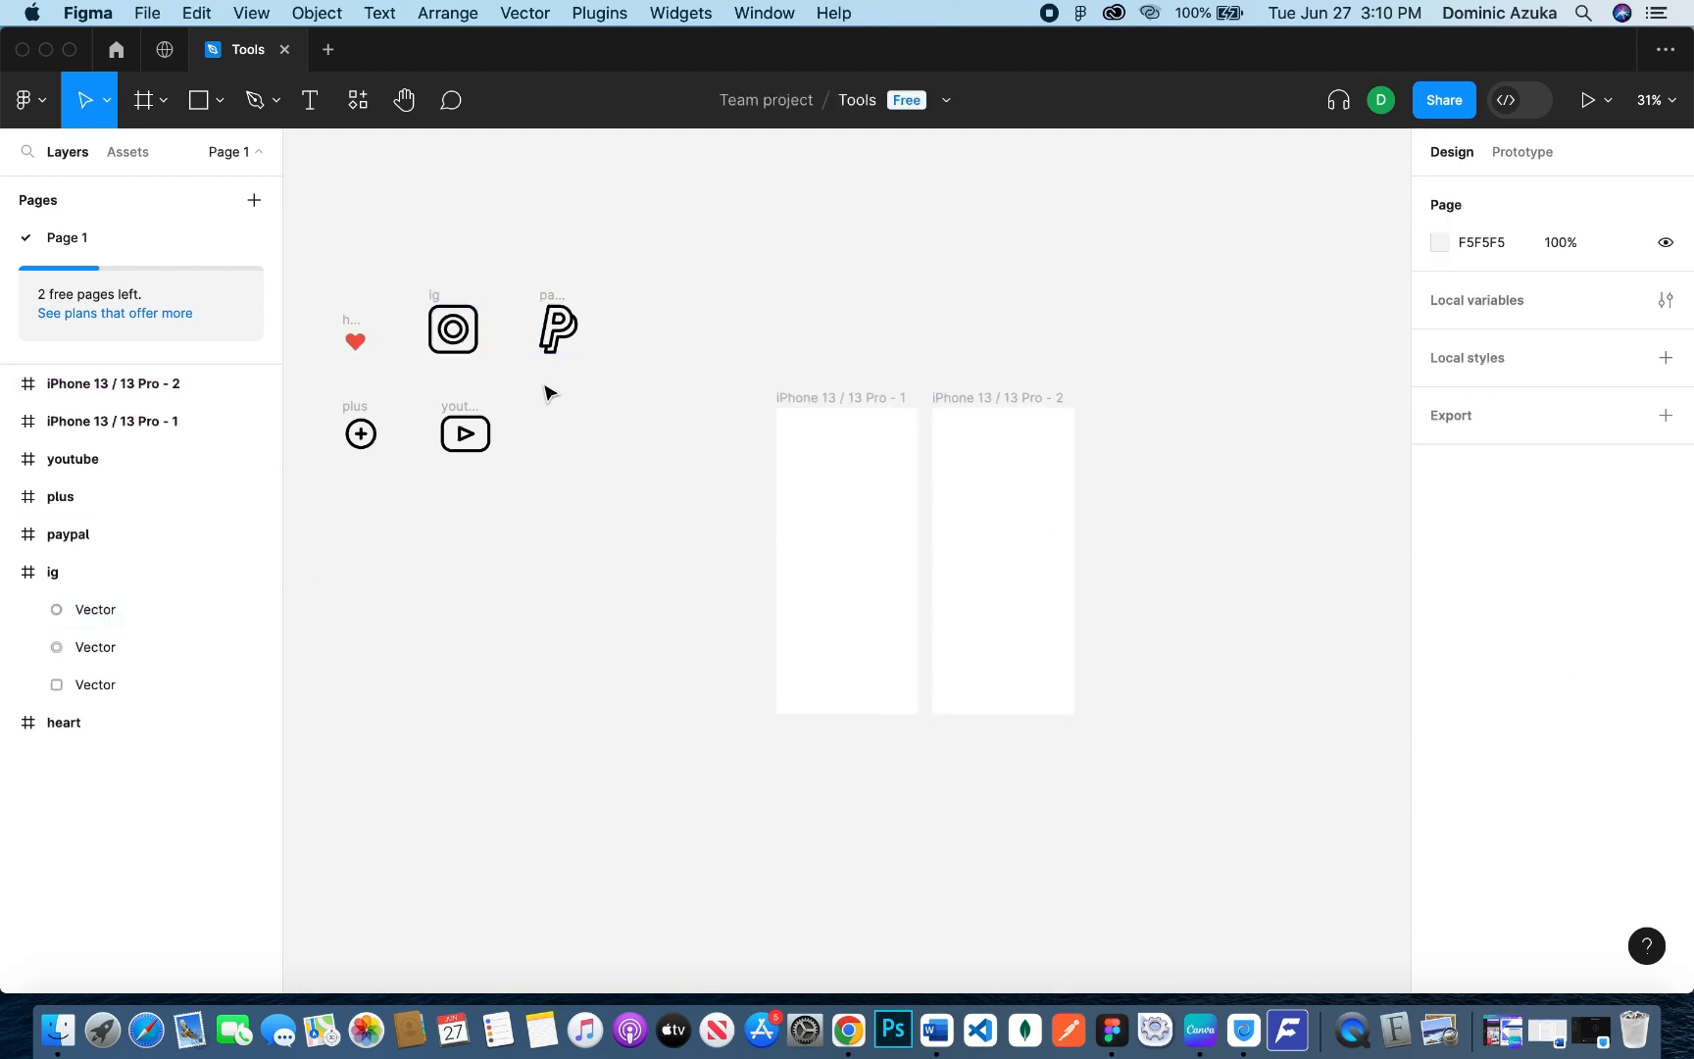
left_click_drag(510, 370, 390, 365)
left_click(108, 579)
Step: Try to enlarge the vector inside the heart frame to 187×162, and undo that resize
left_click(363, 351)
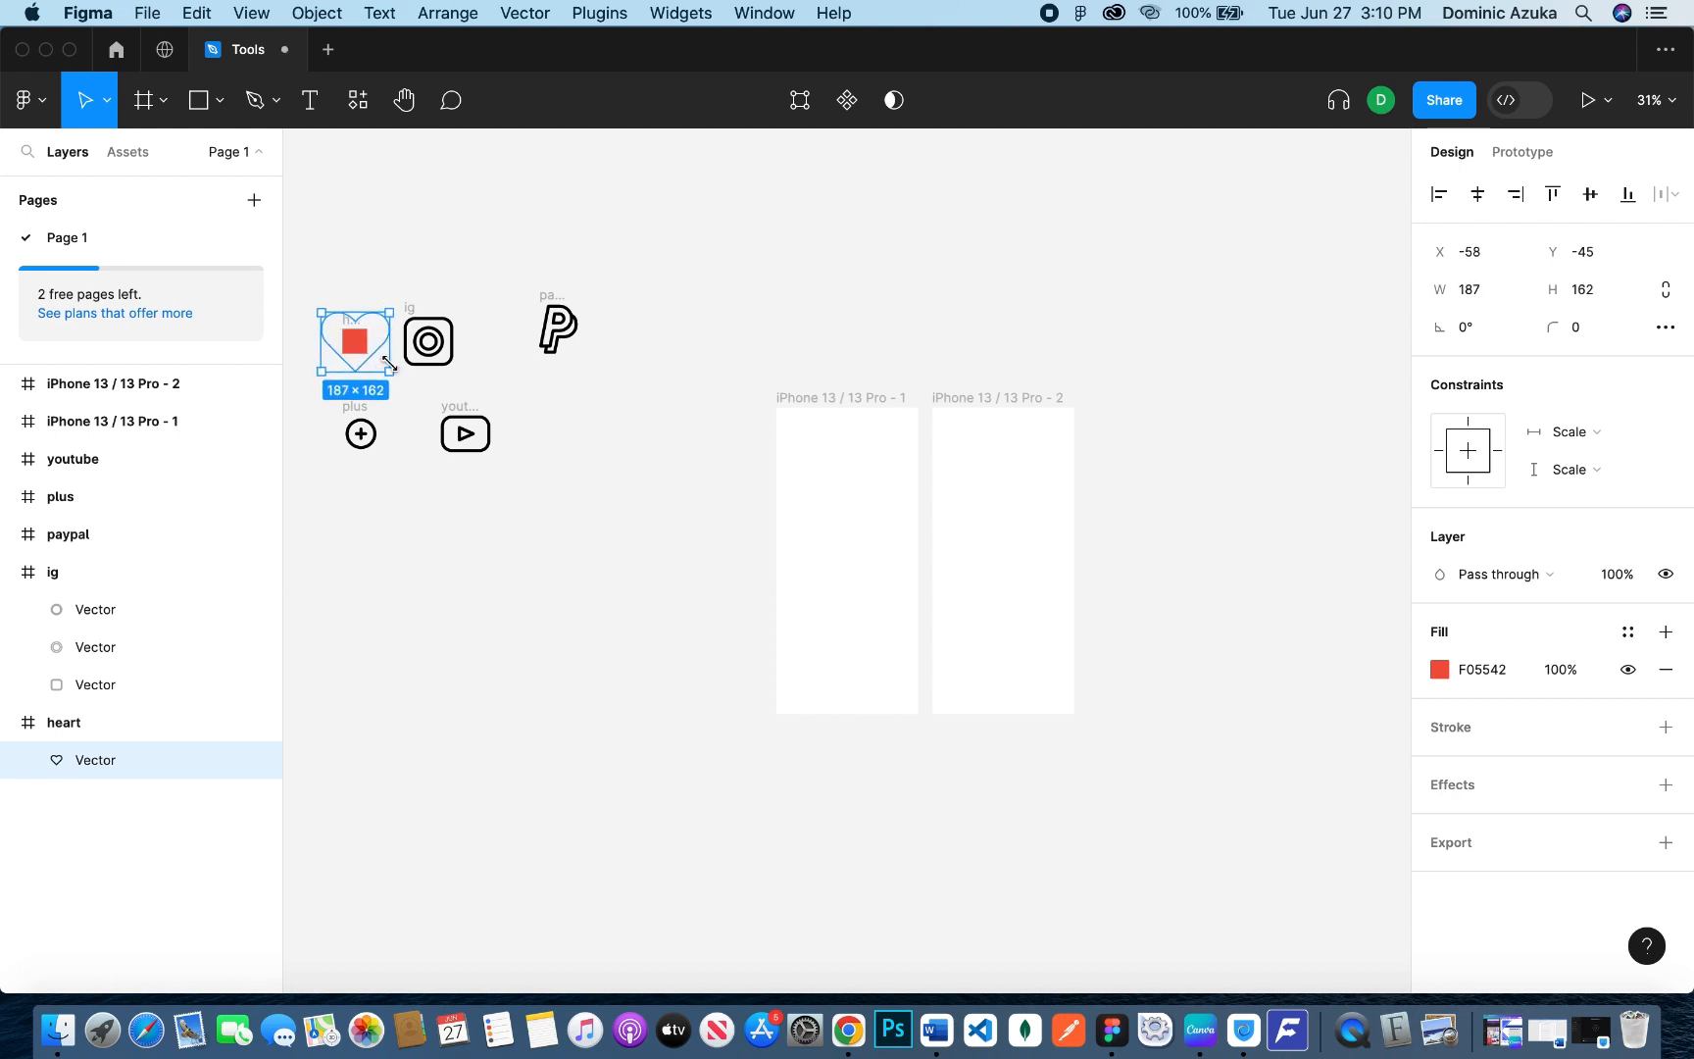
left_click(820, 241)
left_click(369, 342)
key("super+z")
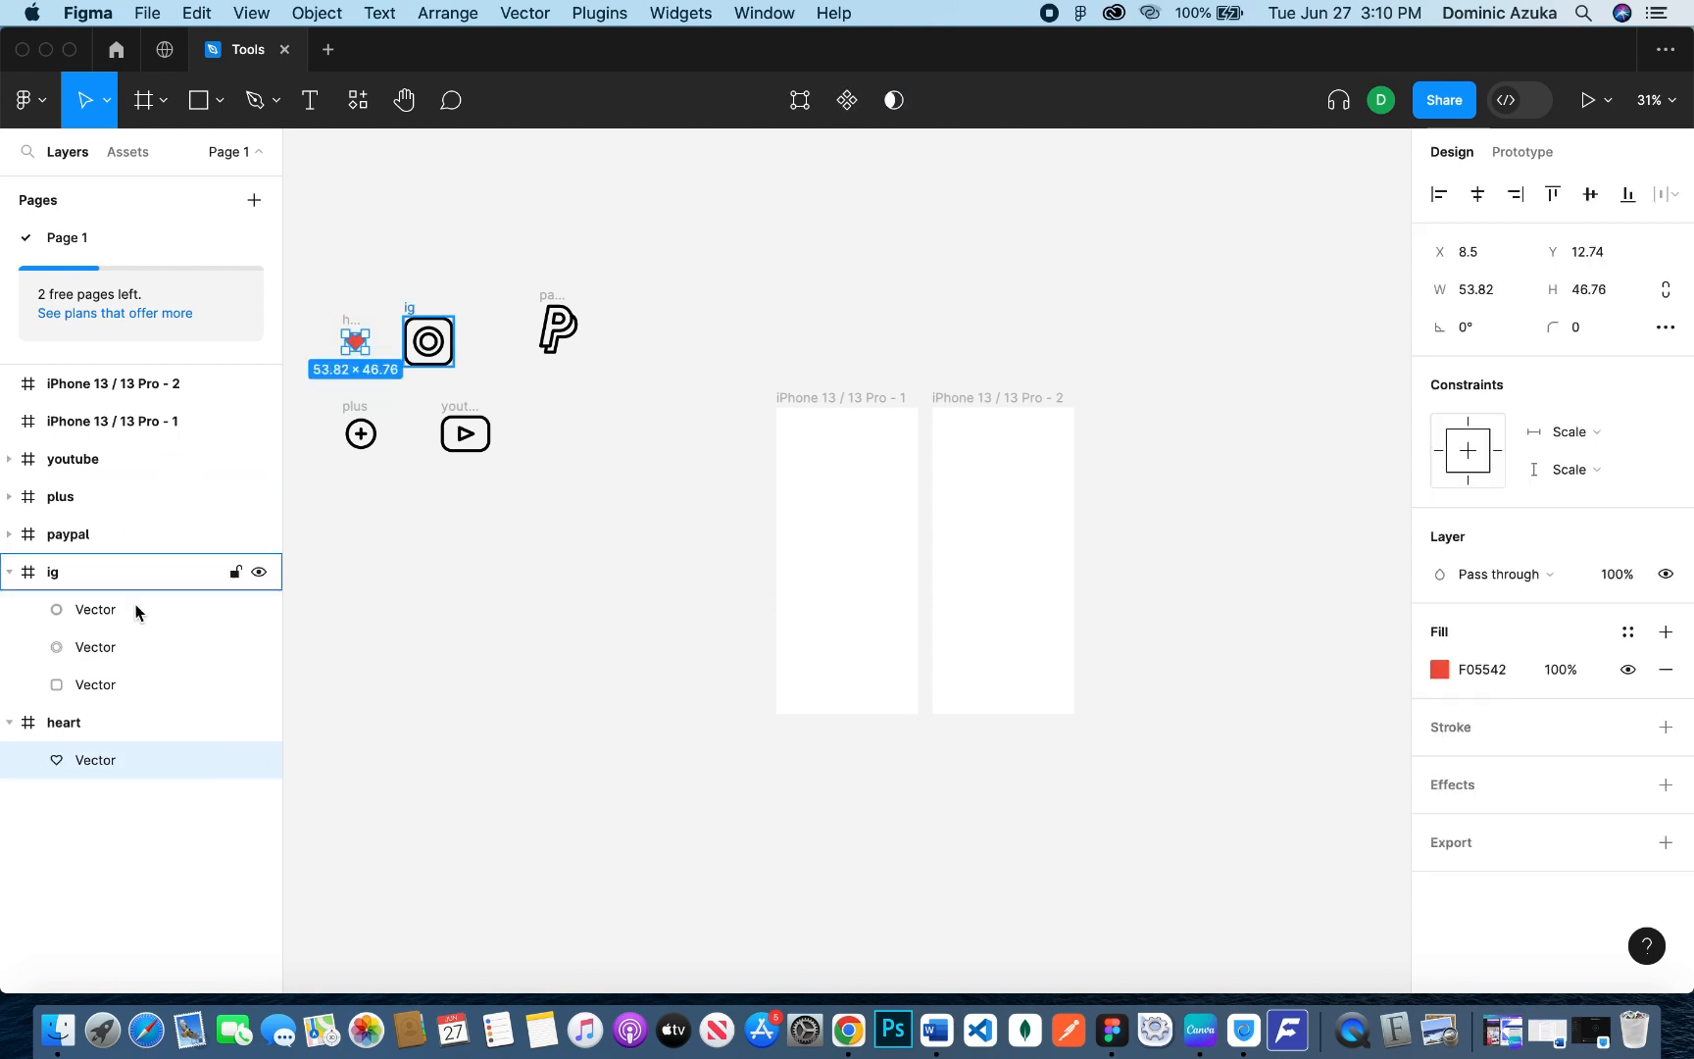
Step: Enlarge the whole heart frame together with its icon, and move the paypal icon closer to the ig icon
left_click(64, 724)
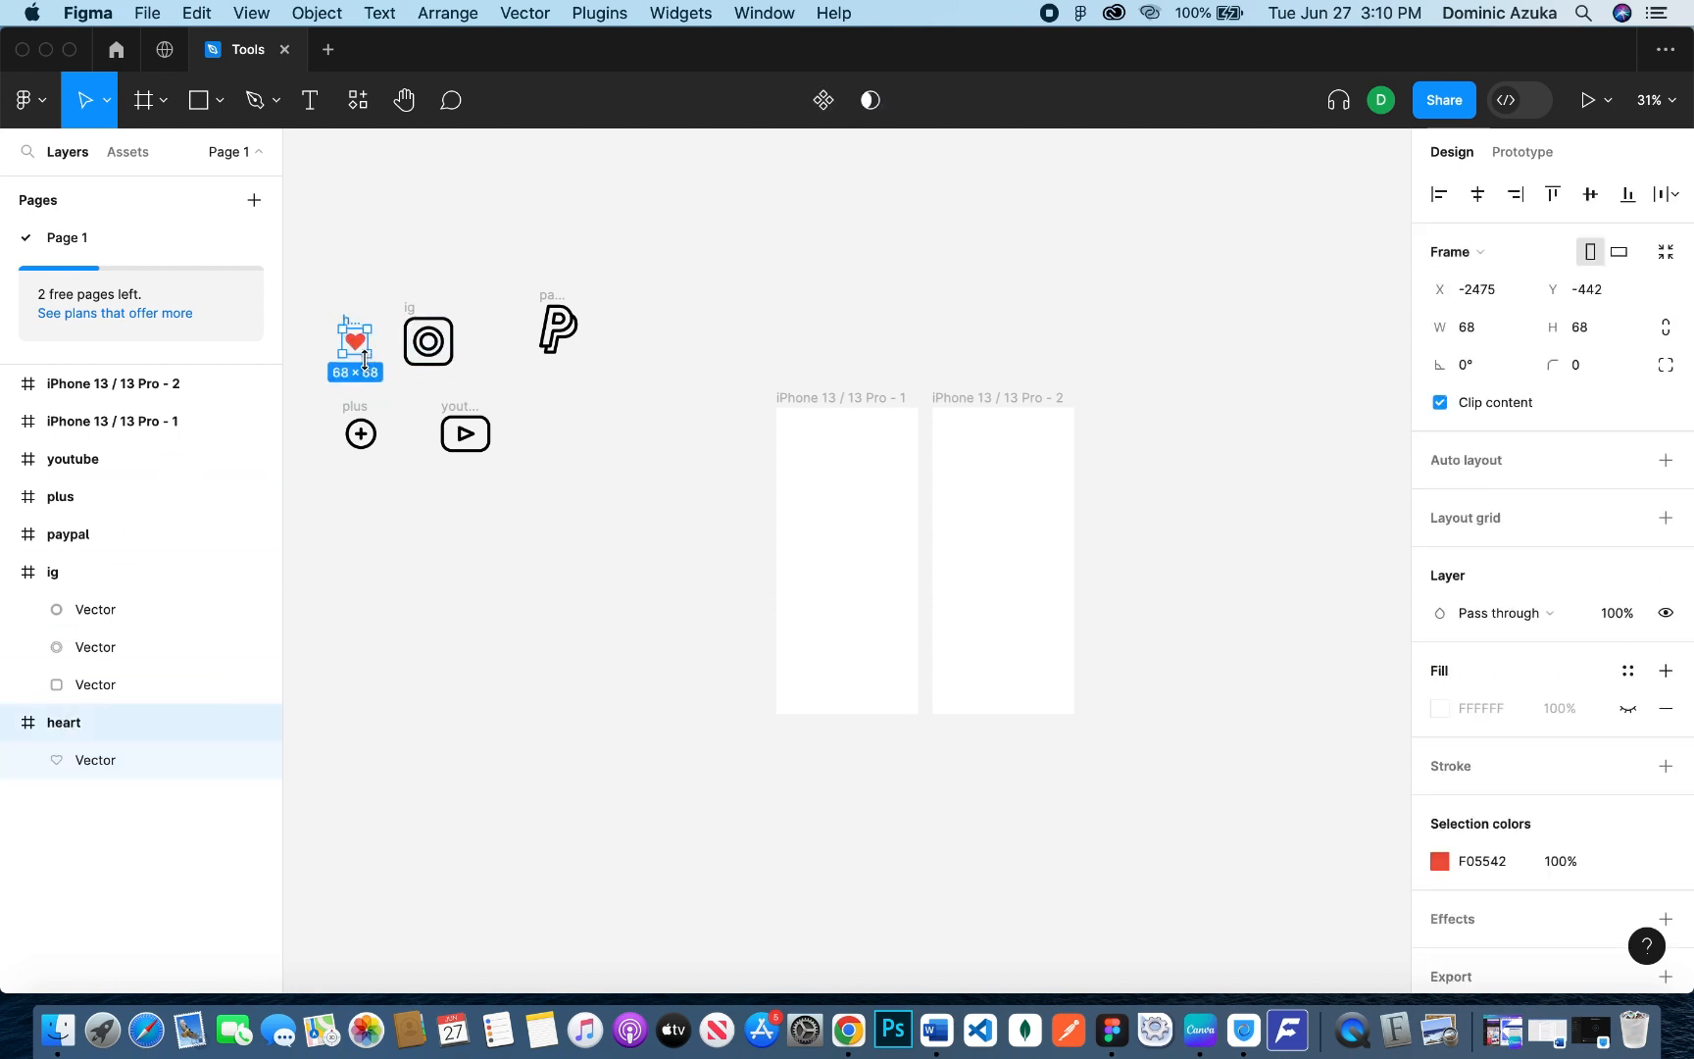
left_click_drag(367, 359, 393, 367)
left_click(574, 353)
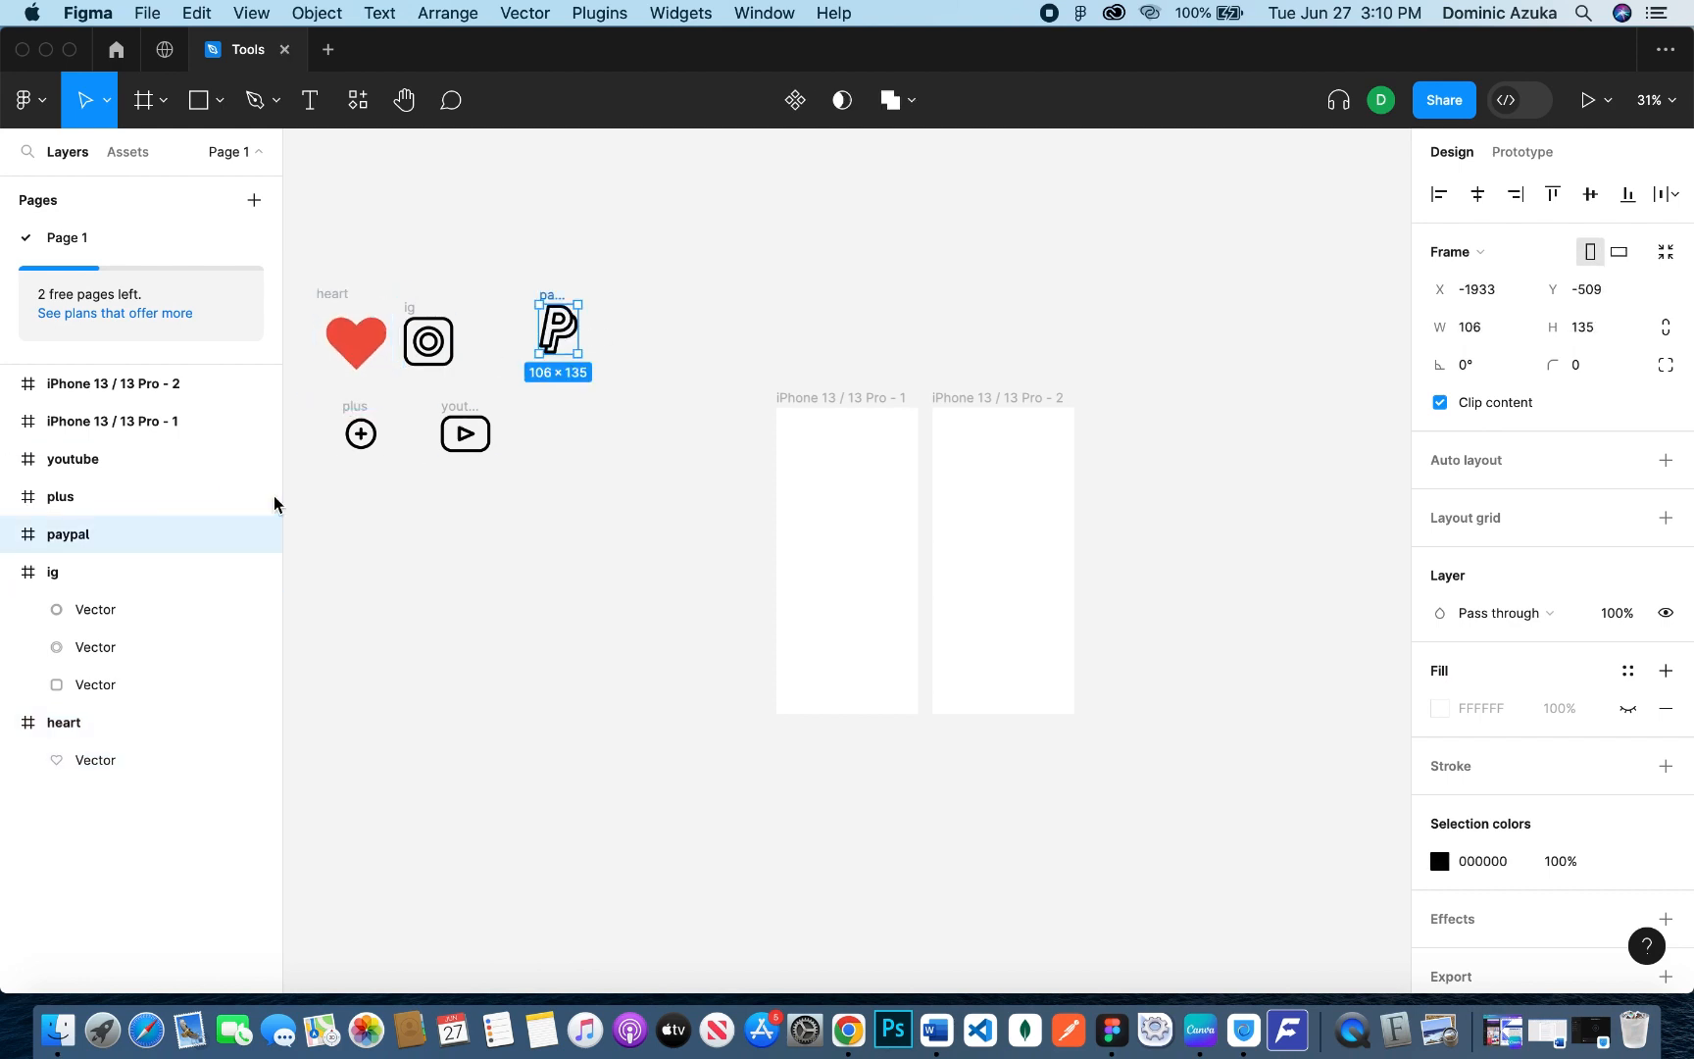
left_click_drag(552, 341, 503, 351)
Step: Enlarge the plus icon to about 236×233 and the youtube icon to about 188×139, placing youtube directly beside plus
left_click(366, 448)
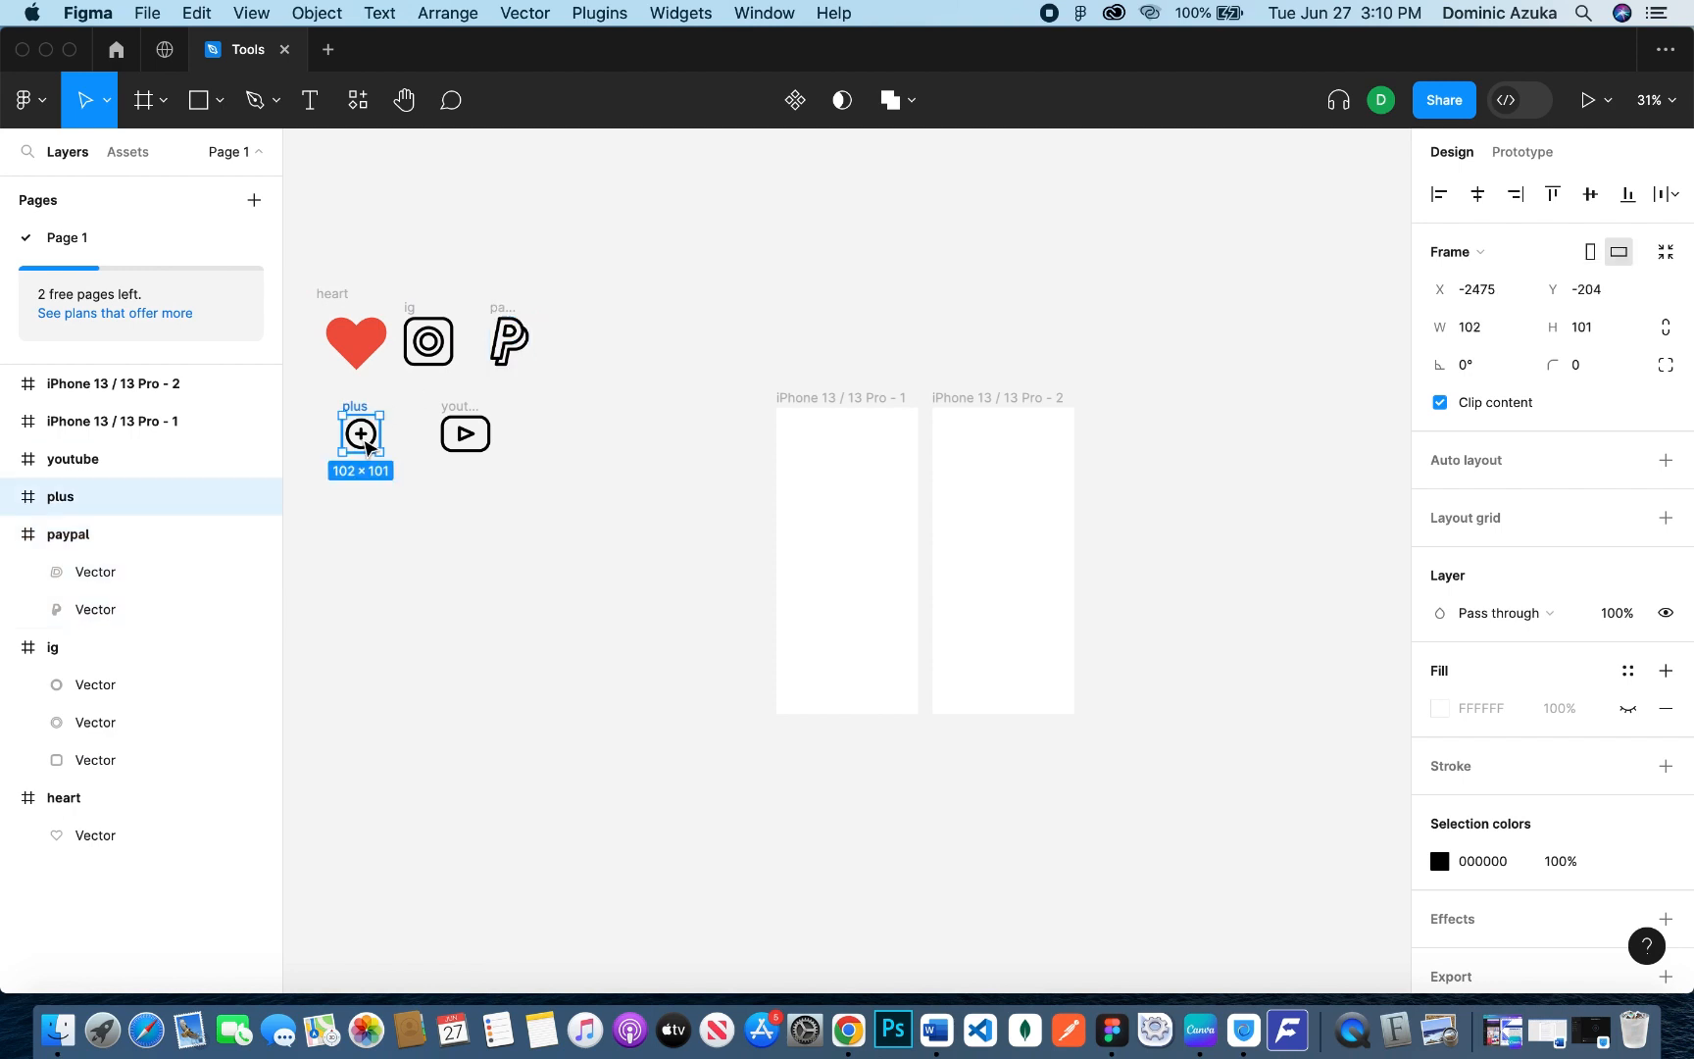
left_click_drag(381, 449, 406, 455)
left_click(475, 445)
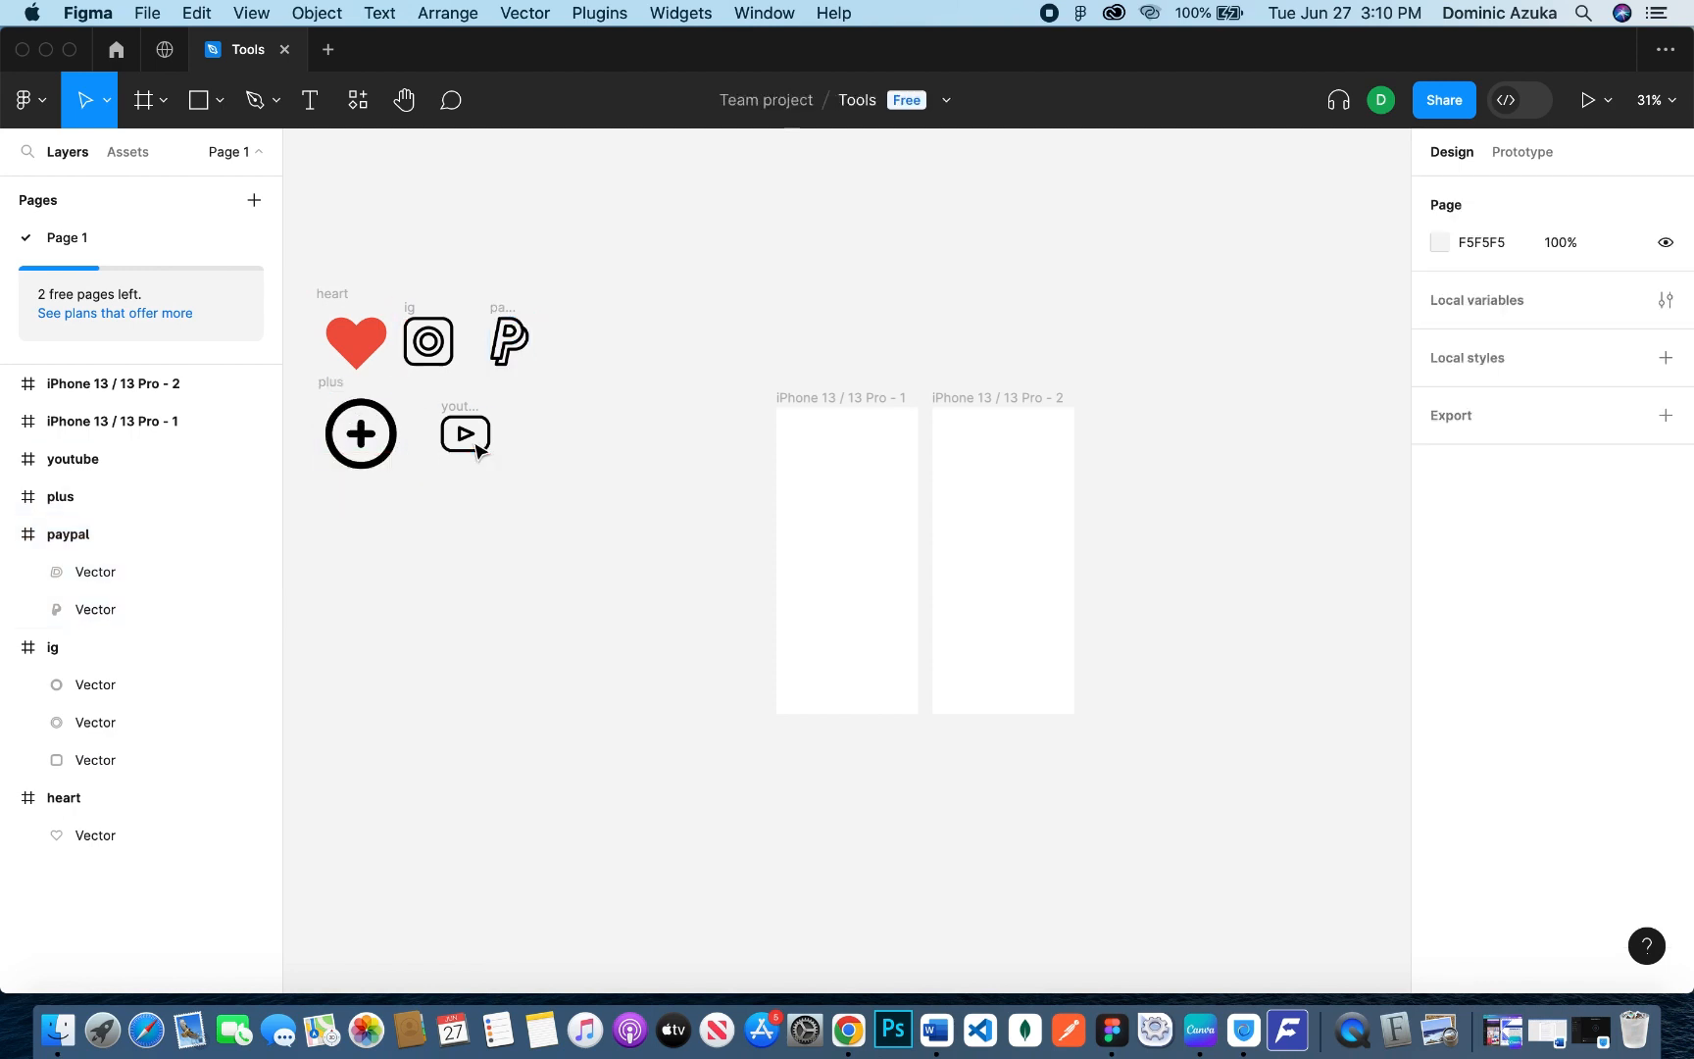
left_click(115, 462)
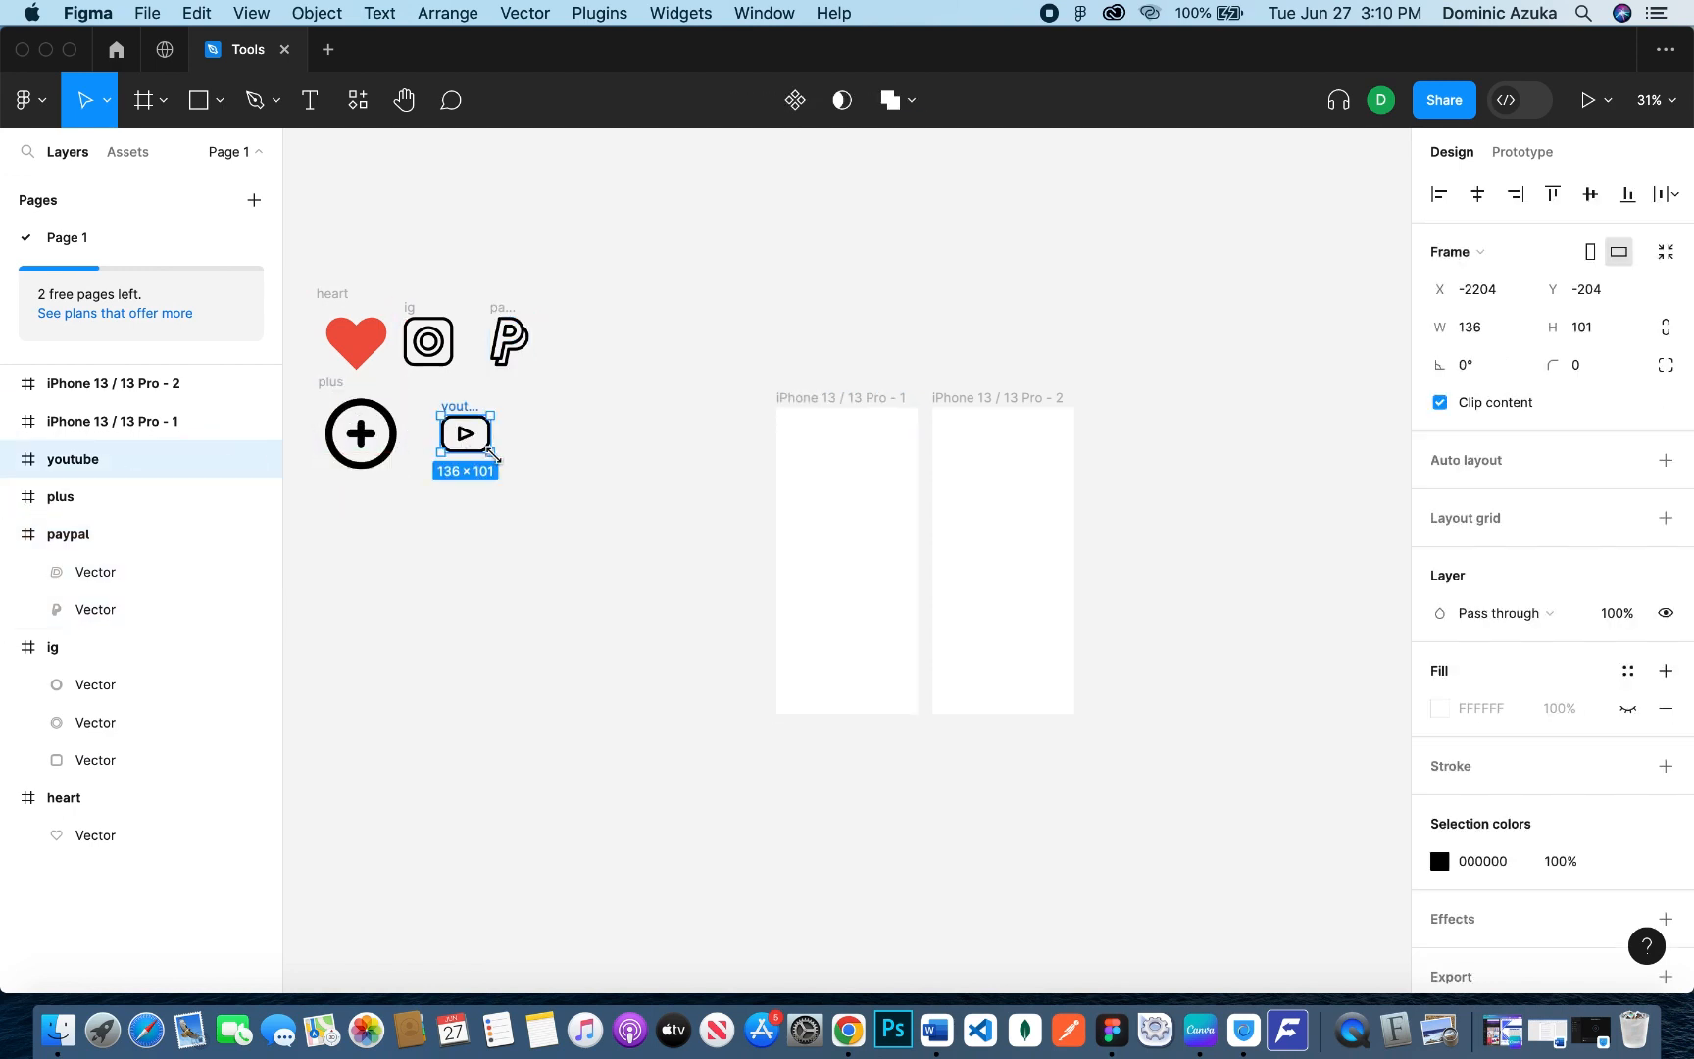
left_click_drag(491, 454, 457, 438)
Step: Select the whole paypal frame and move it closer to the ig icon
left_click(510, 336)
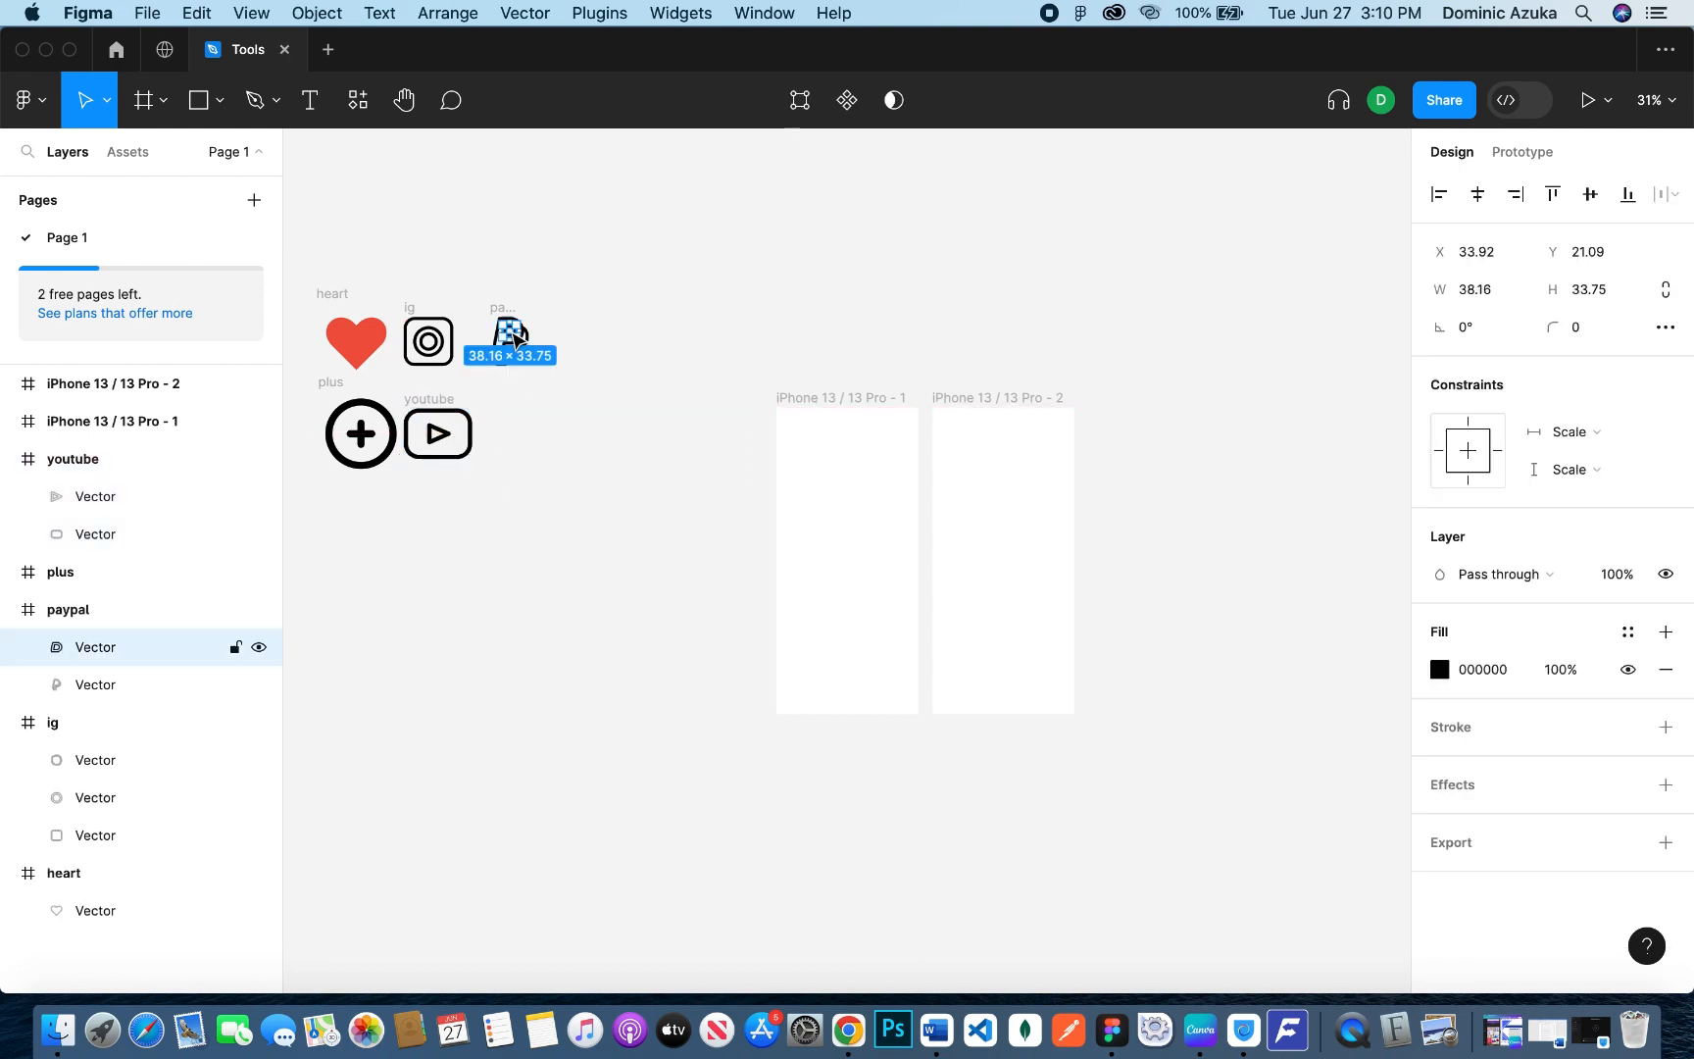
left_click(635, 303)
left_click(82, 609)
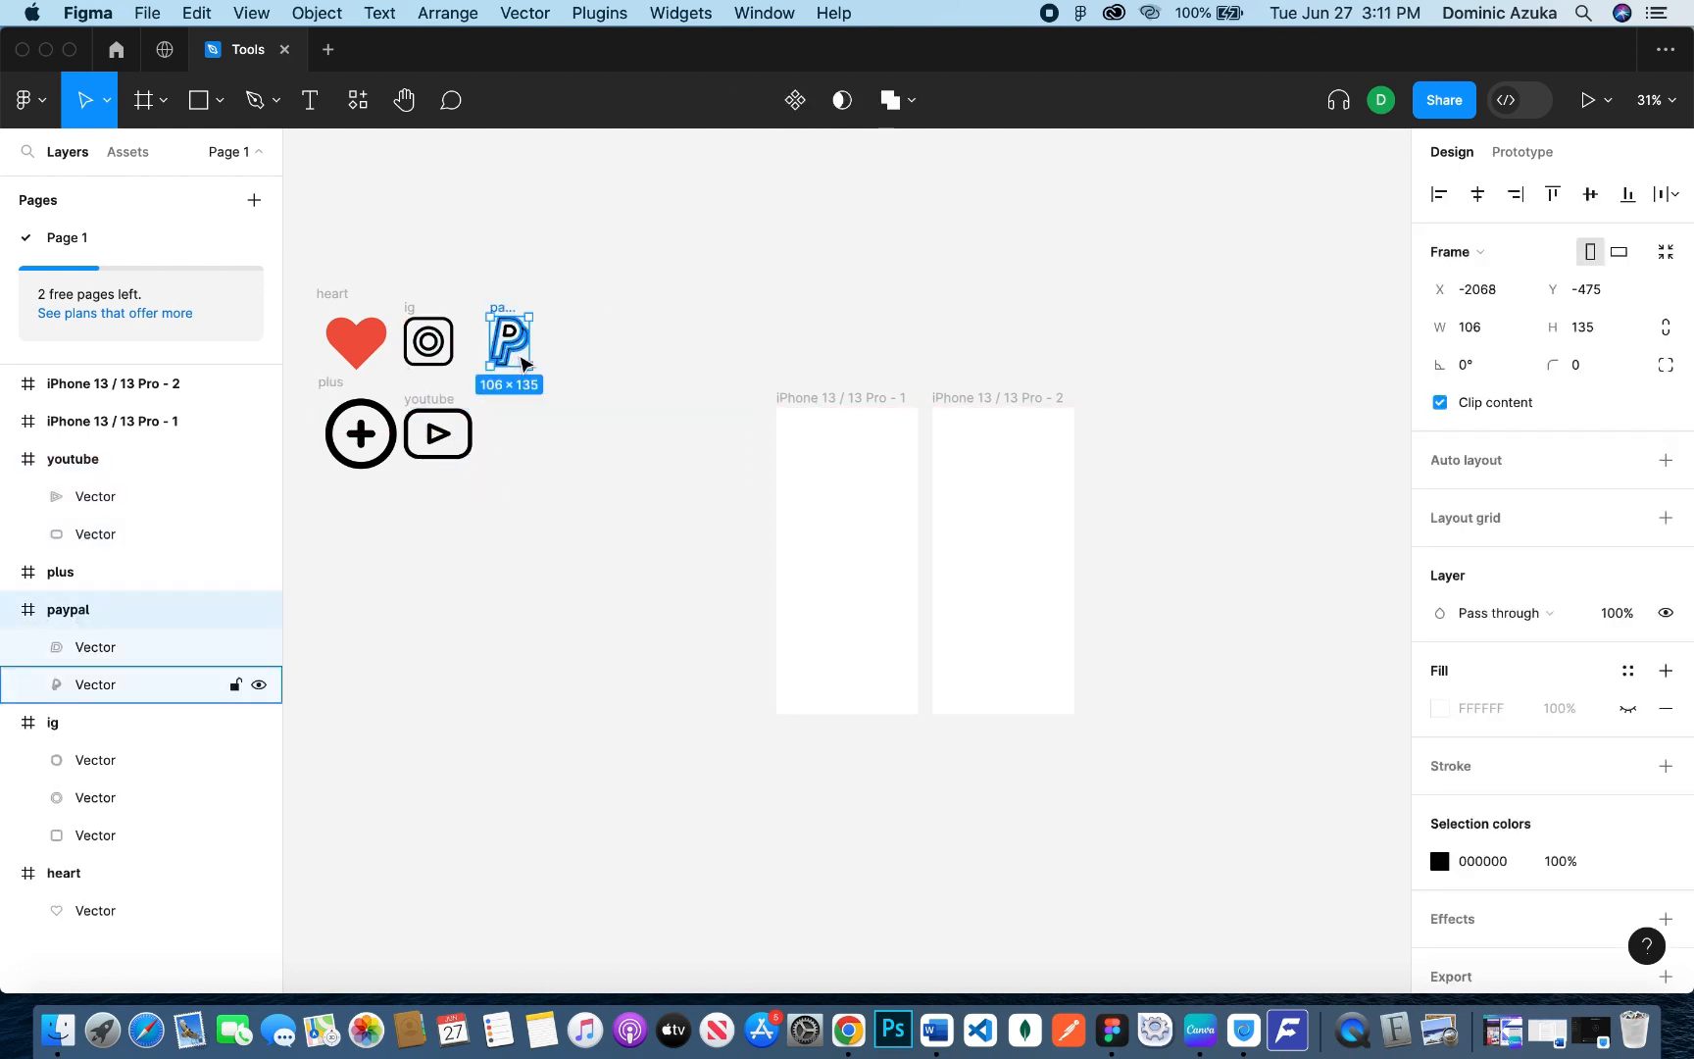
left_click_drag(519, 360, 501, 360)
left_click(617, 460)
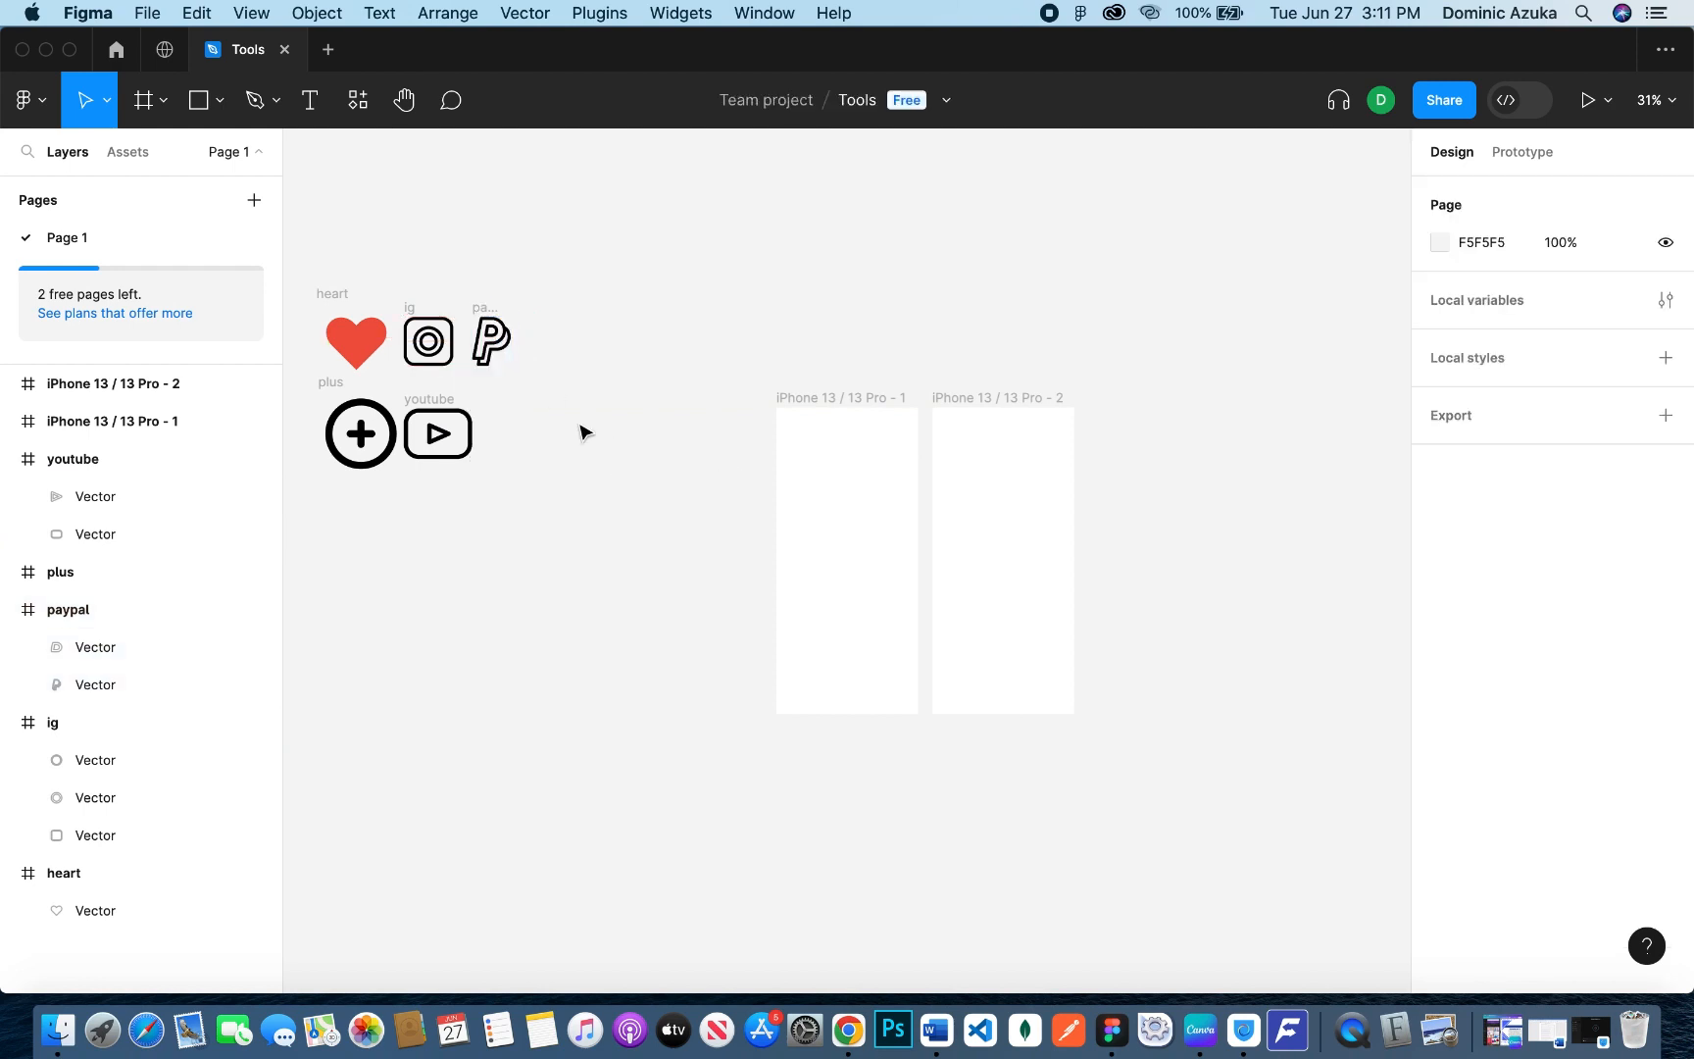
Step: Select all five icon frames together and move them next to the two iPhone frames
left_click_drag(528, 486, 560, 352)
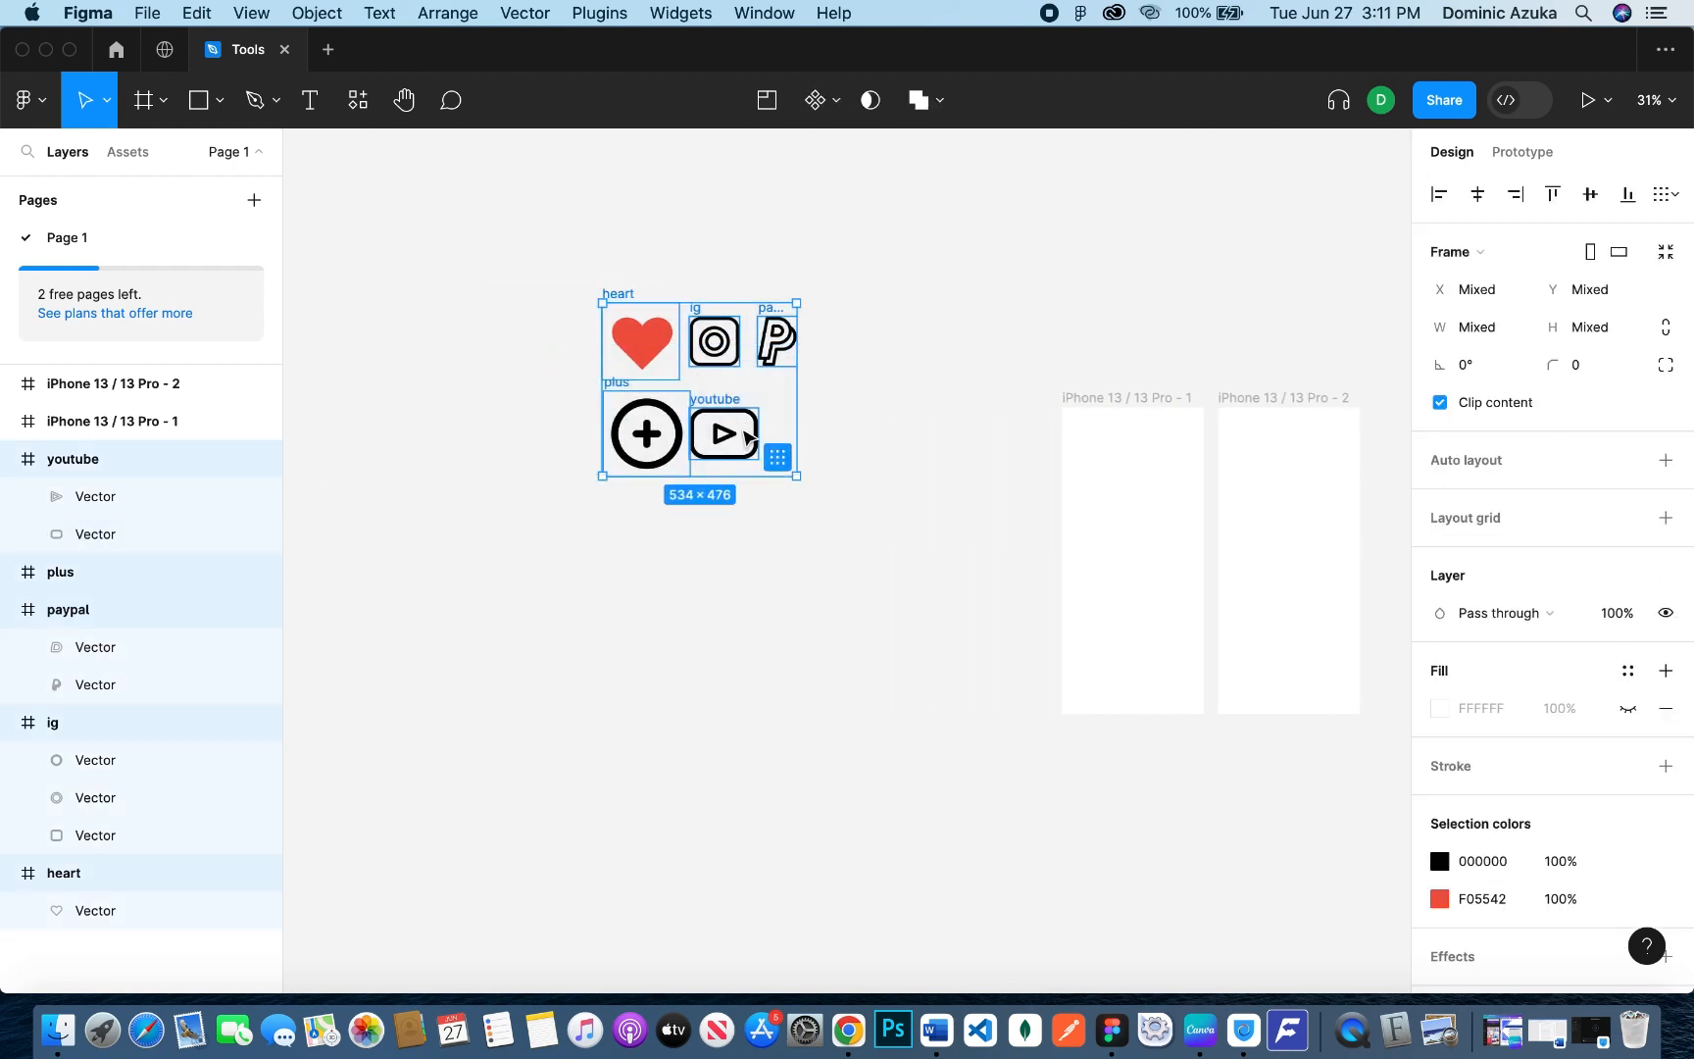
left_click_drag(771, 454, 965, 609)
scroll(1130, 779, "right", 5)
key("shift+0")
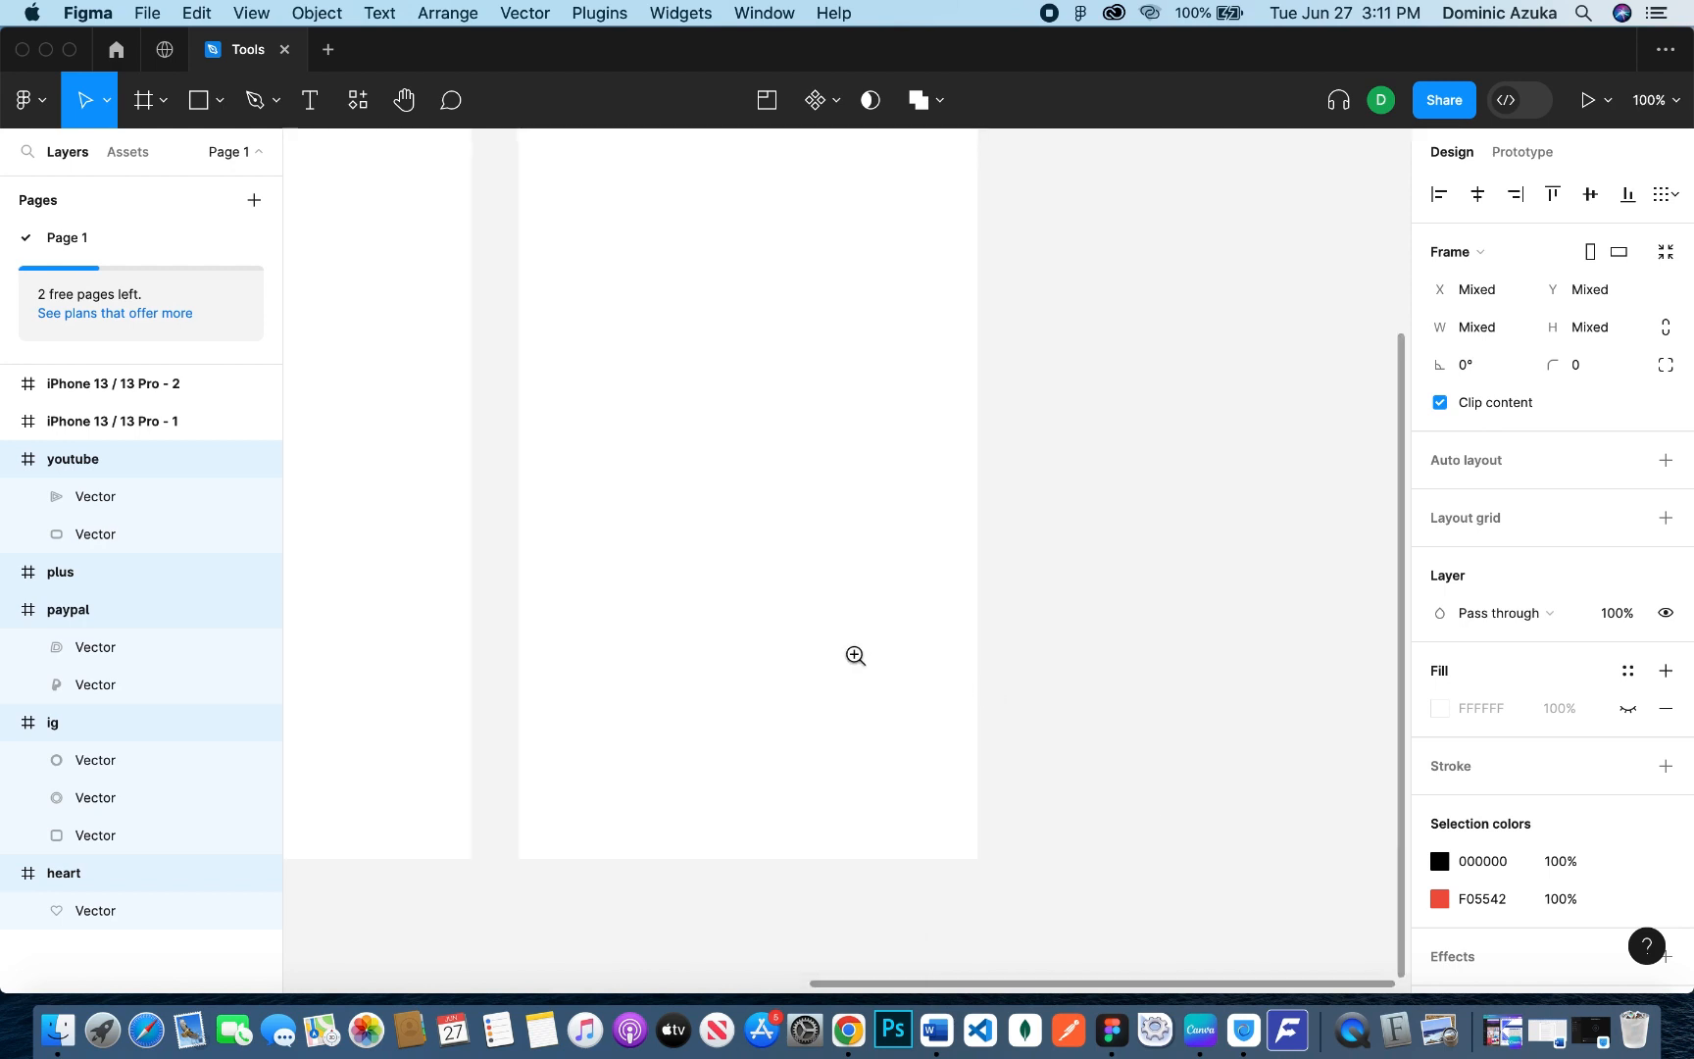
scroll(855, 655, "down", 5)
scroll(855, 655, "up", 3)
scroll(855, 655, "left", 5)
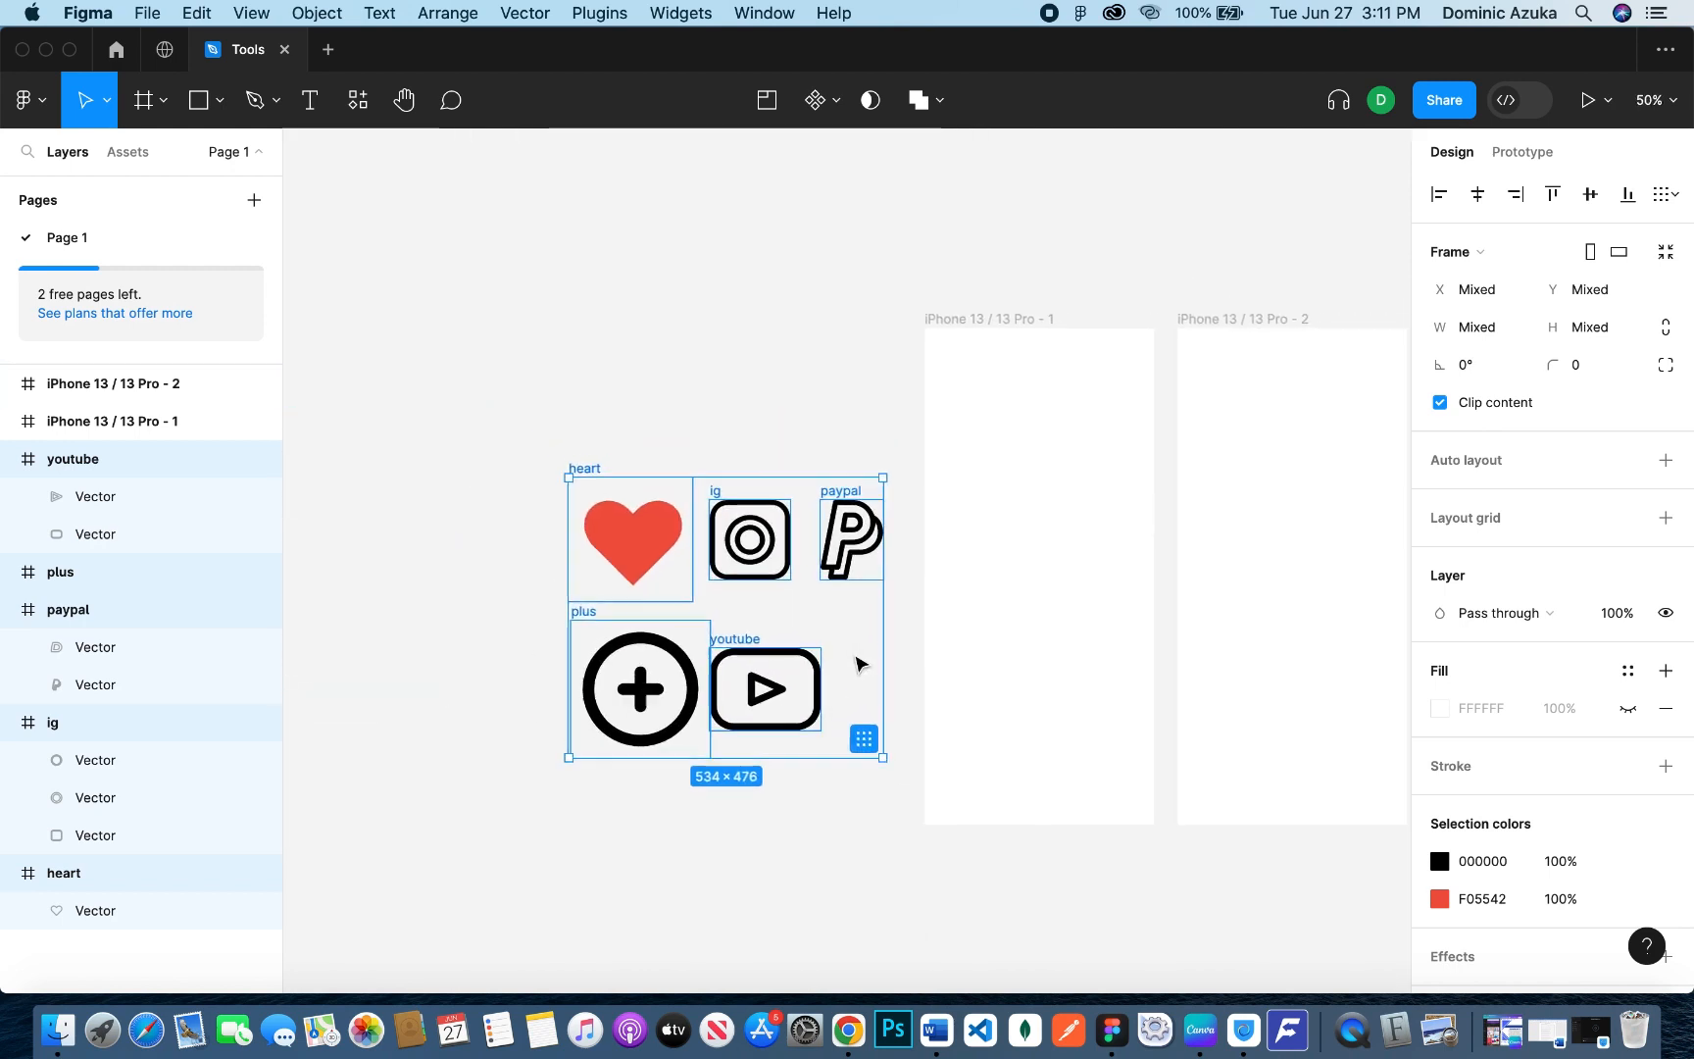
scroll(862, 662, "right", 2)
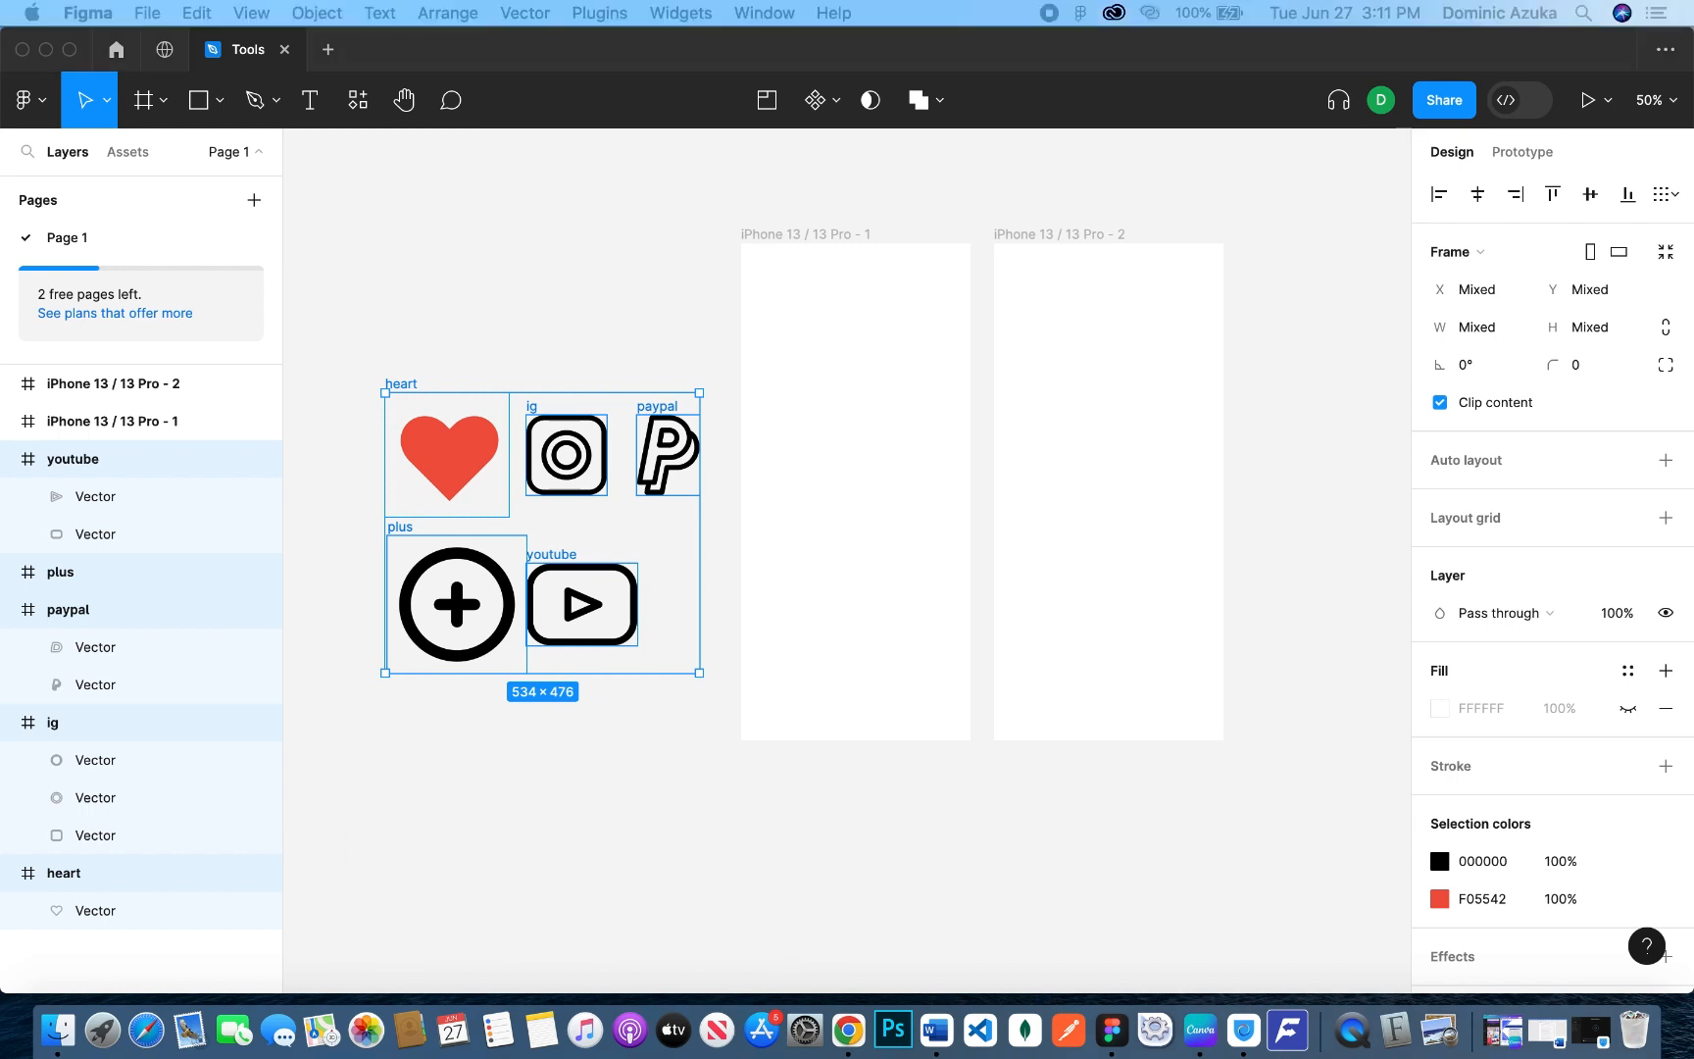
Step: Move the ig and paypal icon frames side by side into the iPhone 13 / 13 Pro - 1 frame
left_click(98, 834)
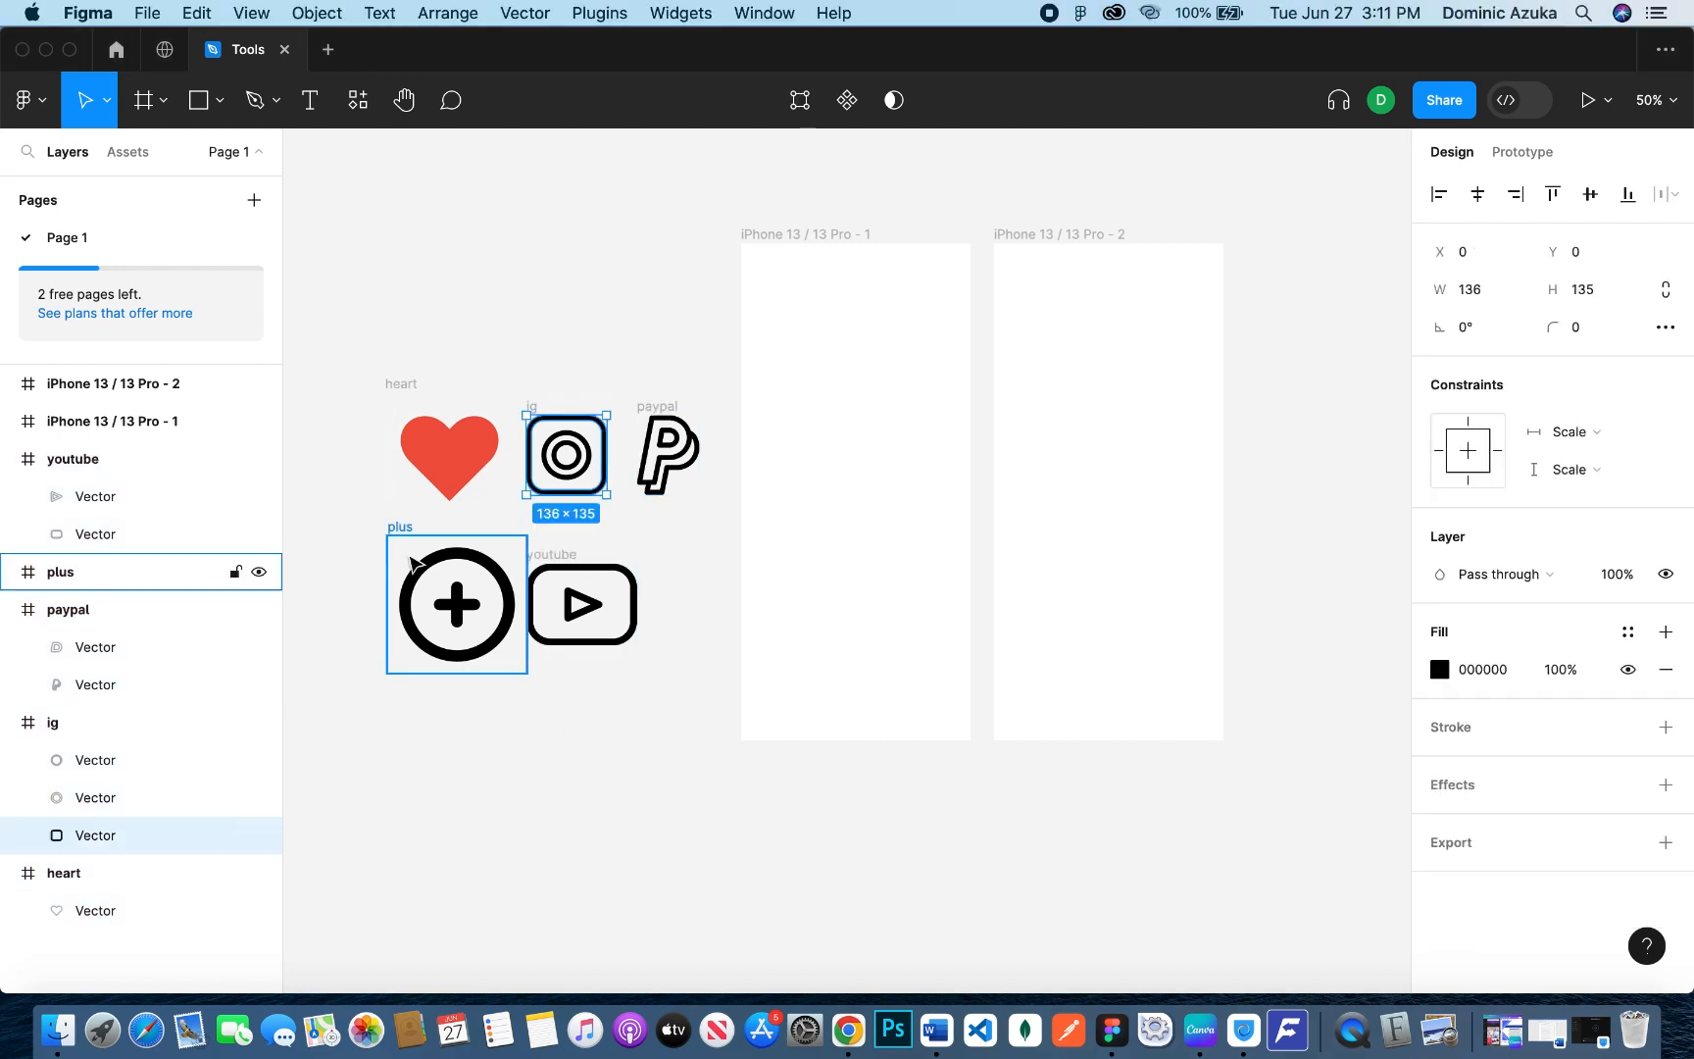
left_click(98, 722)
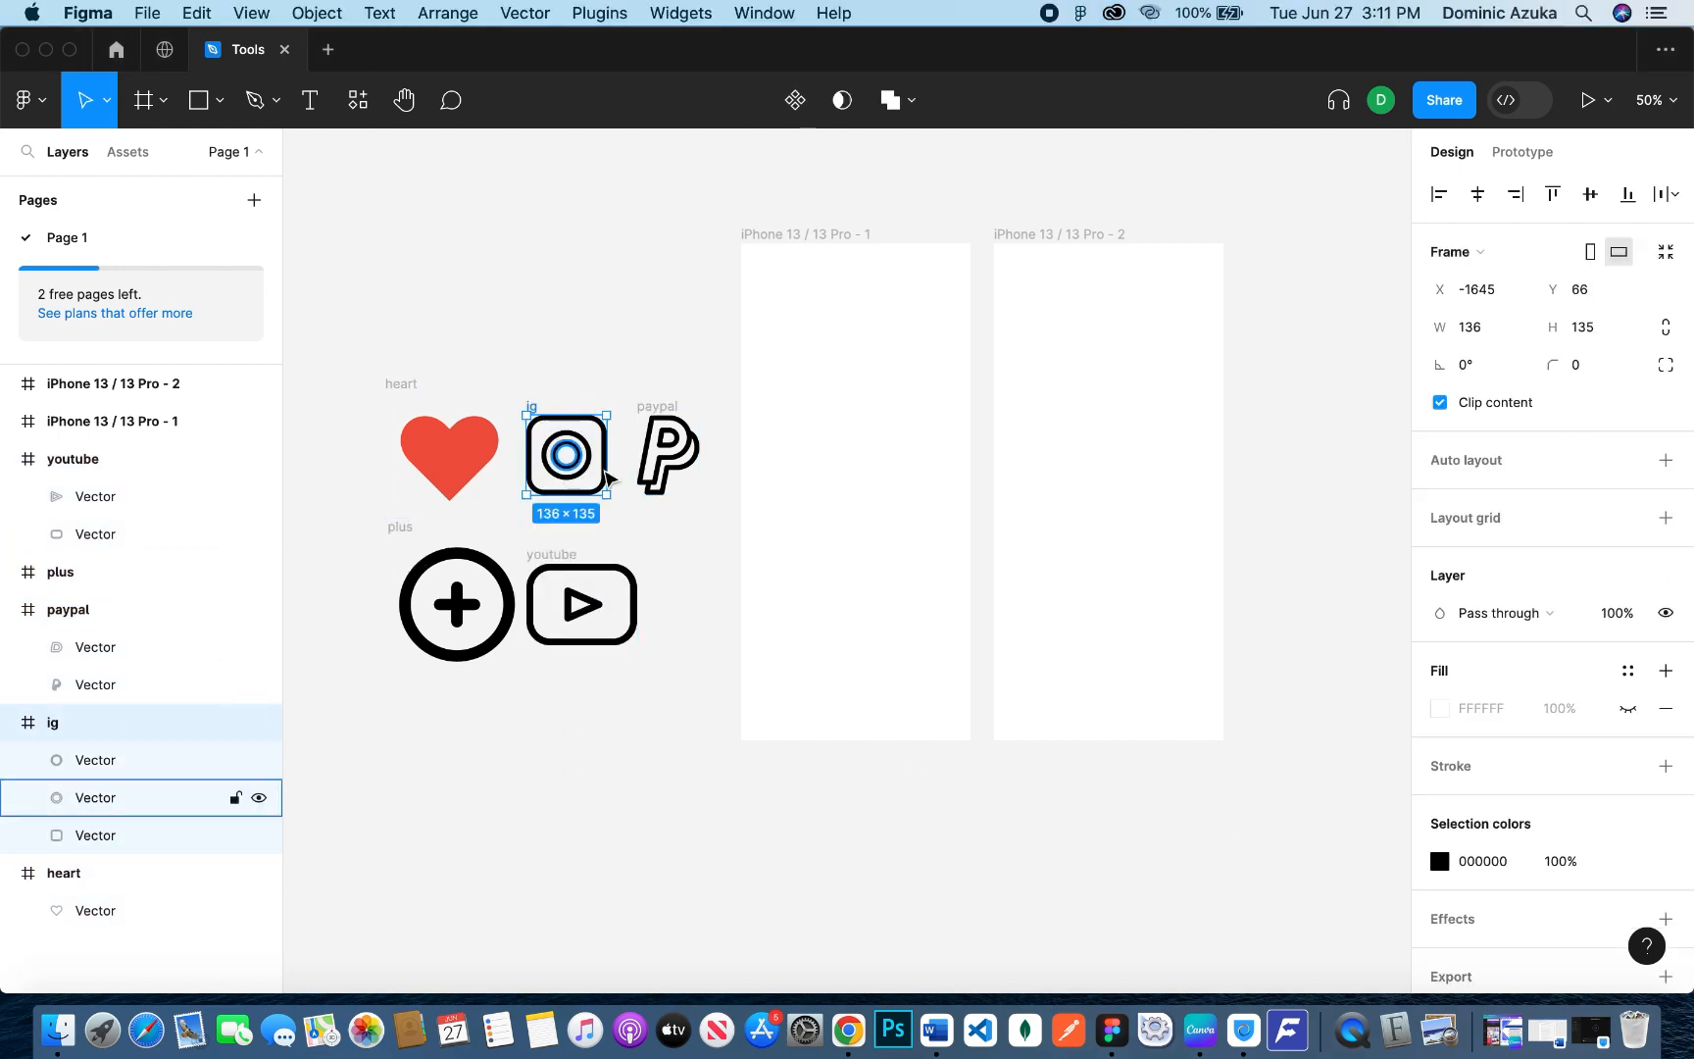
left_click_drag(535, 460, 804, 476)
left_click_drag(669, 477, 902, 481)
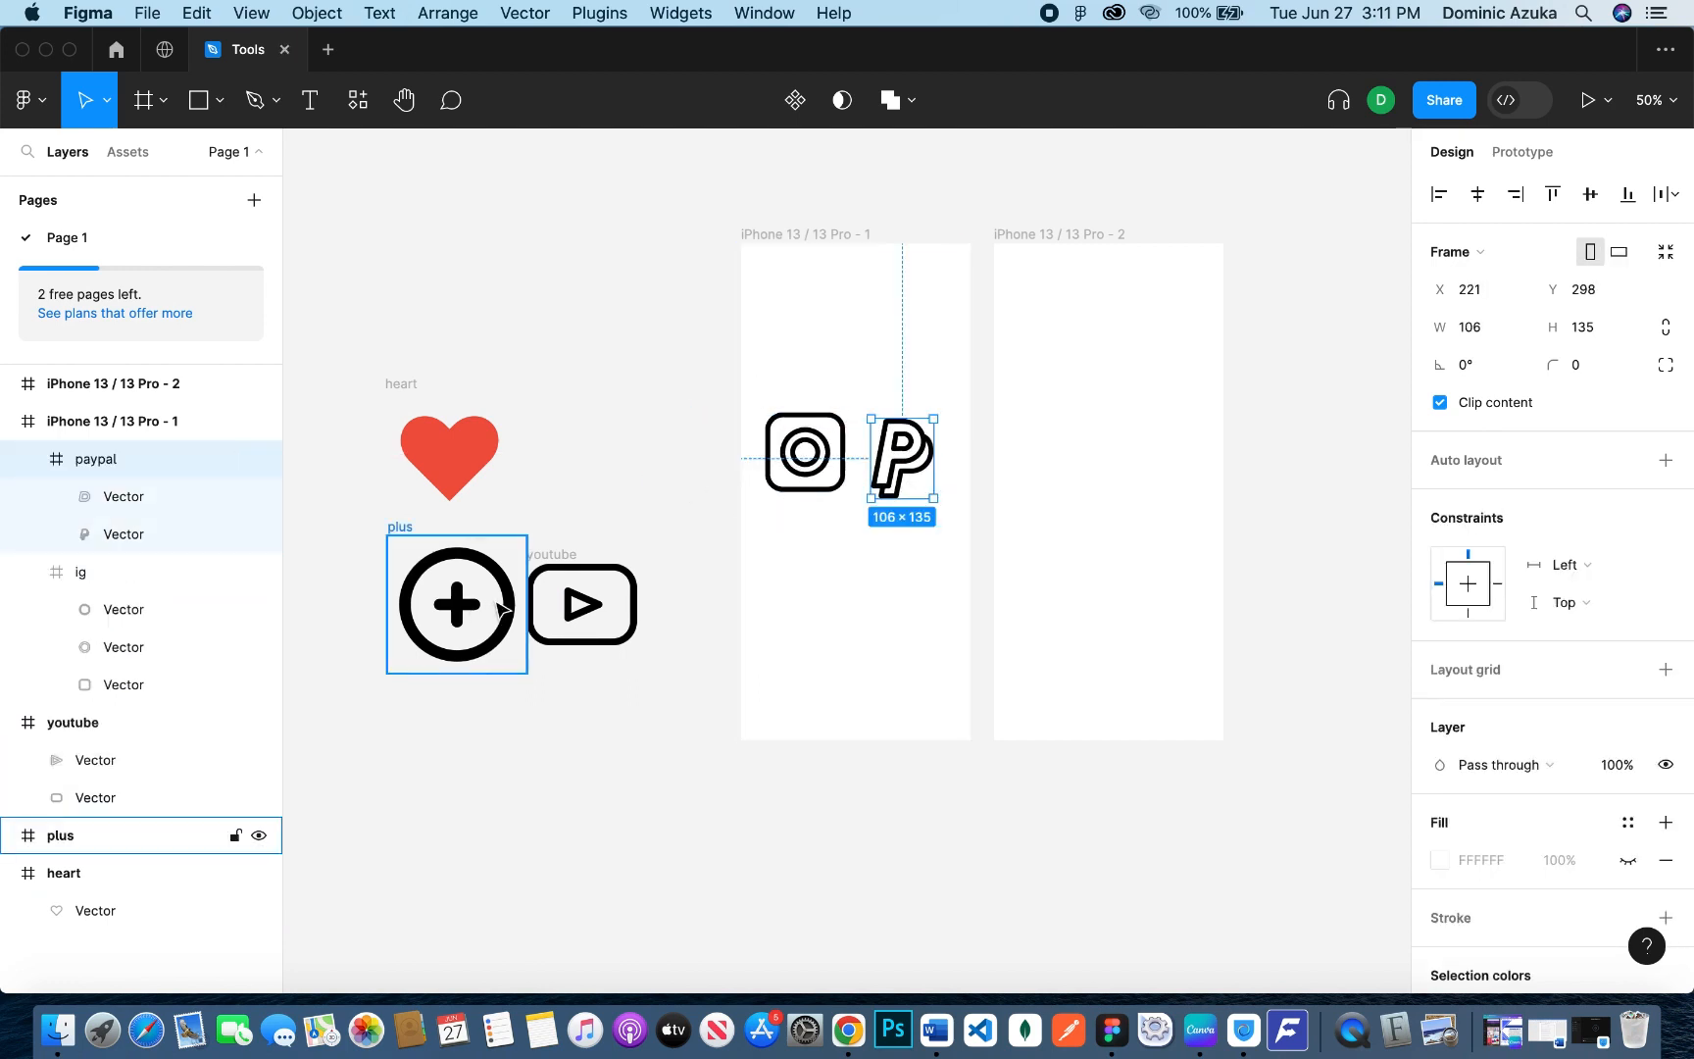
Step: Move the plus and youtube icon frames into iPhone 13 / 13 Pro - 1, below the ig and paypal icons
left_click_drag(488, 640, 838, 635)
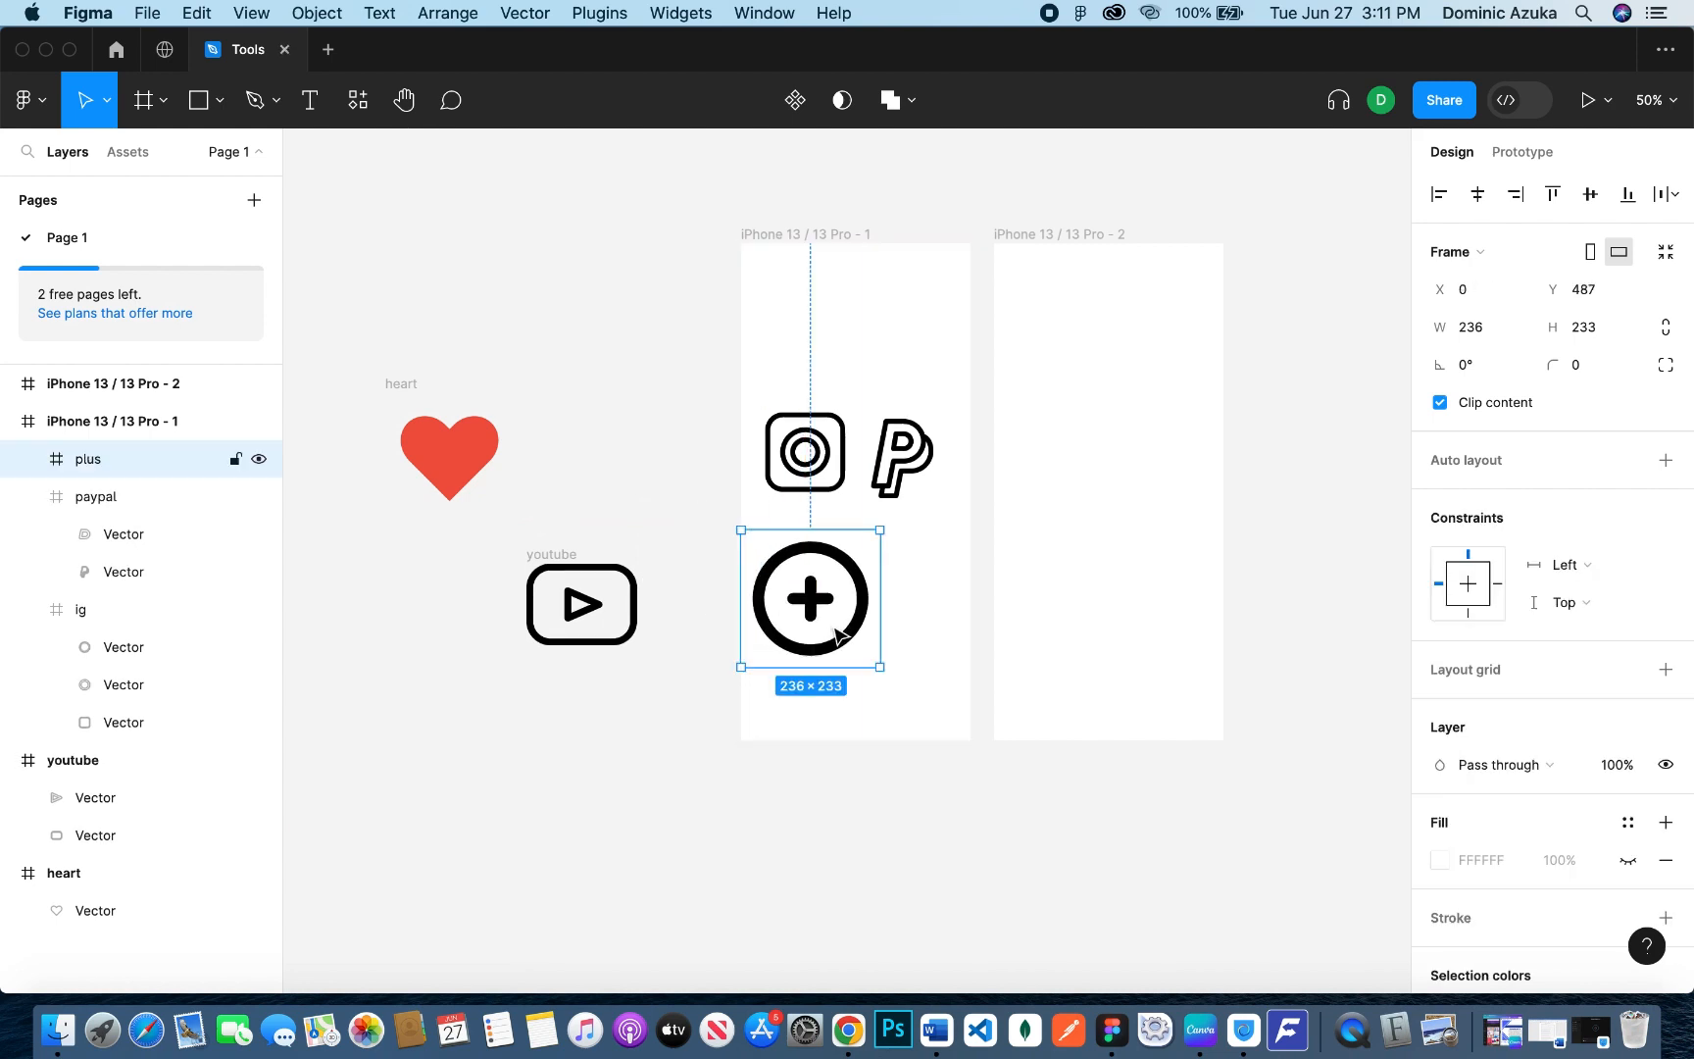
left_click_drag(590, 617, 918, 689)
key("super+z")
left_click(79, 760)
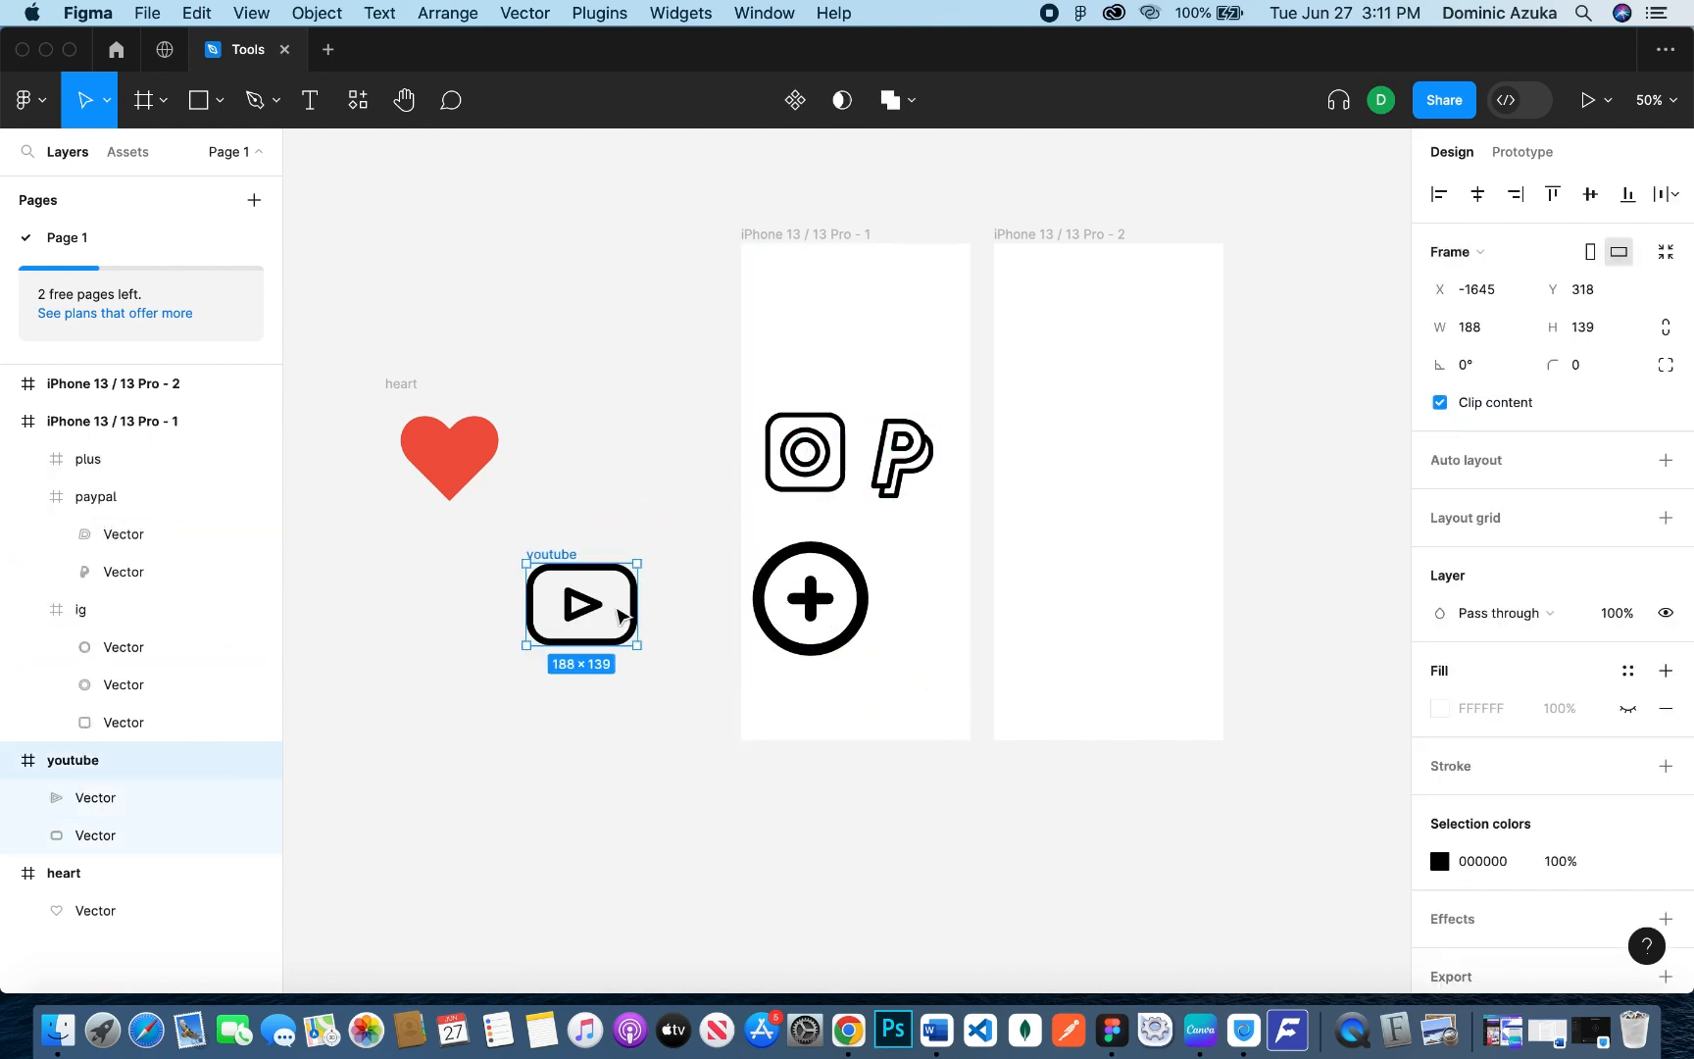
left_click_drag(619, 616, 940, 701)
Step: Try filling the youtube frame in iPhone 13 / 13 Pro - 1 with red C61414, and undo the fill
left_click(851, 617)
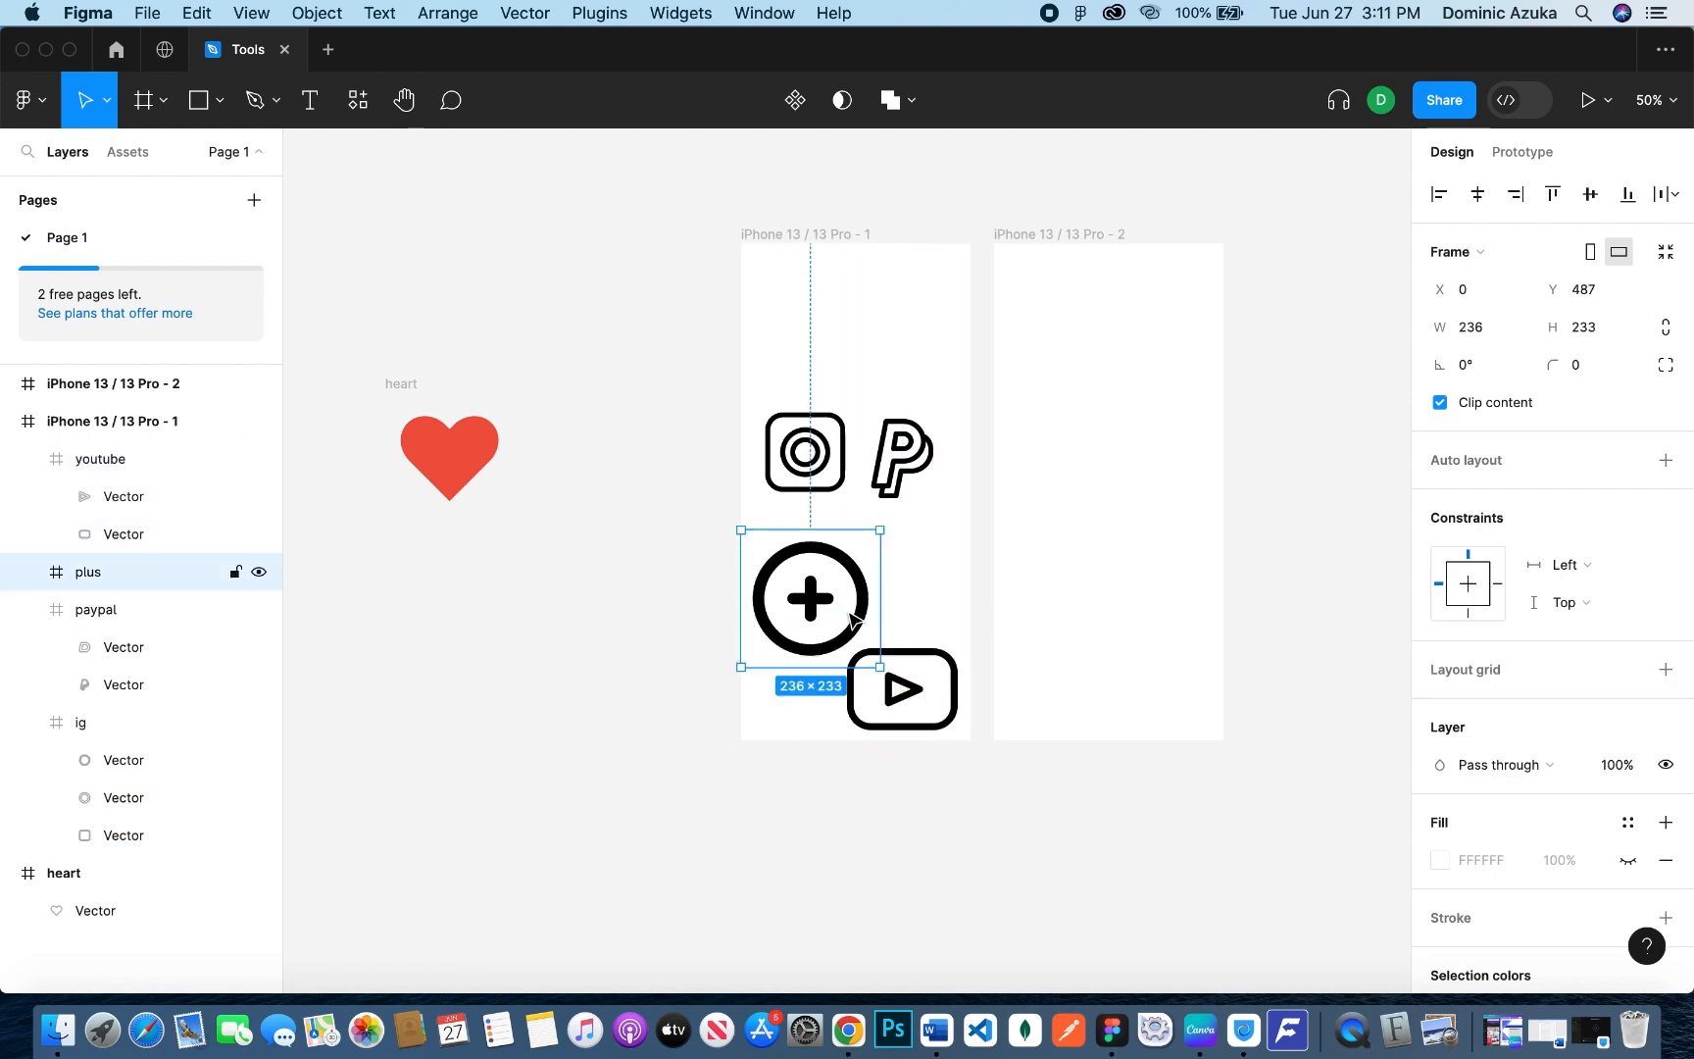
left_click(900, 688)
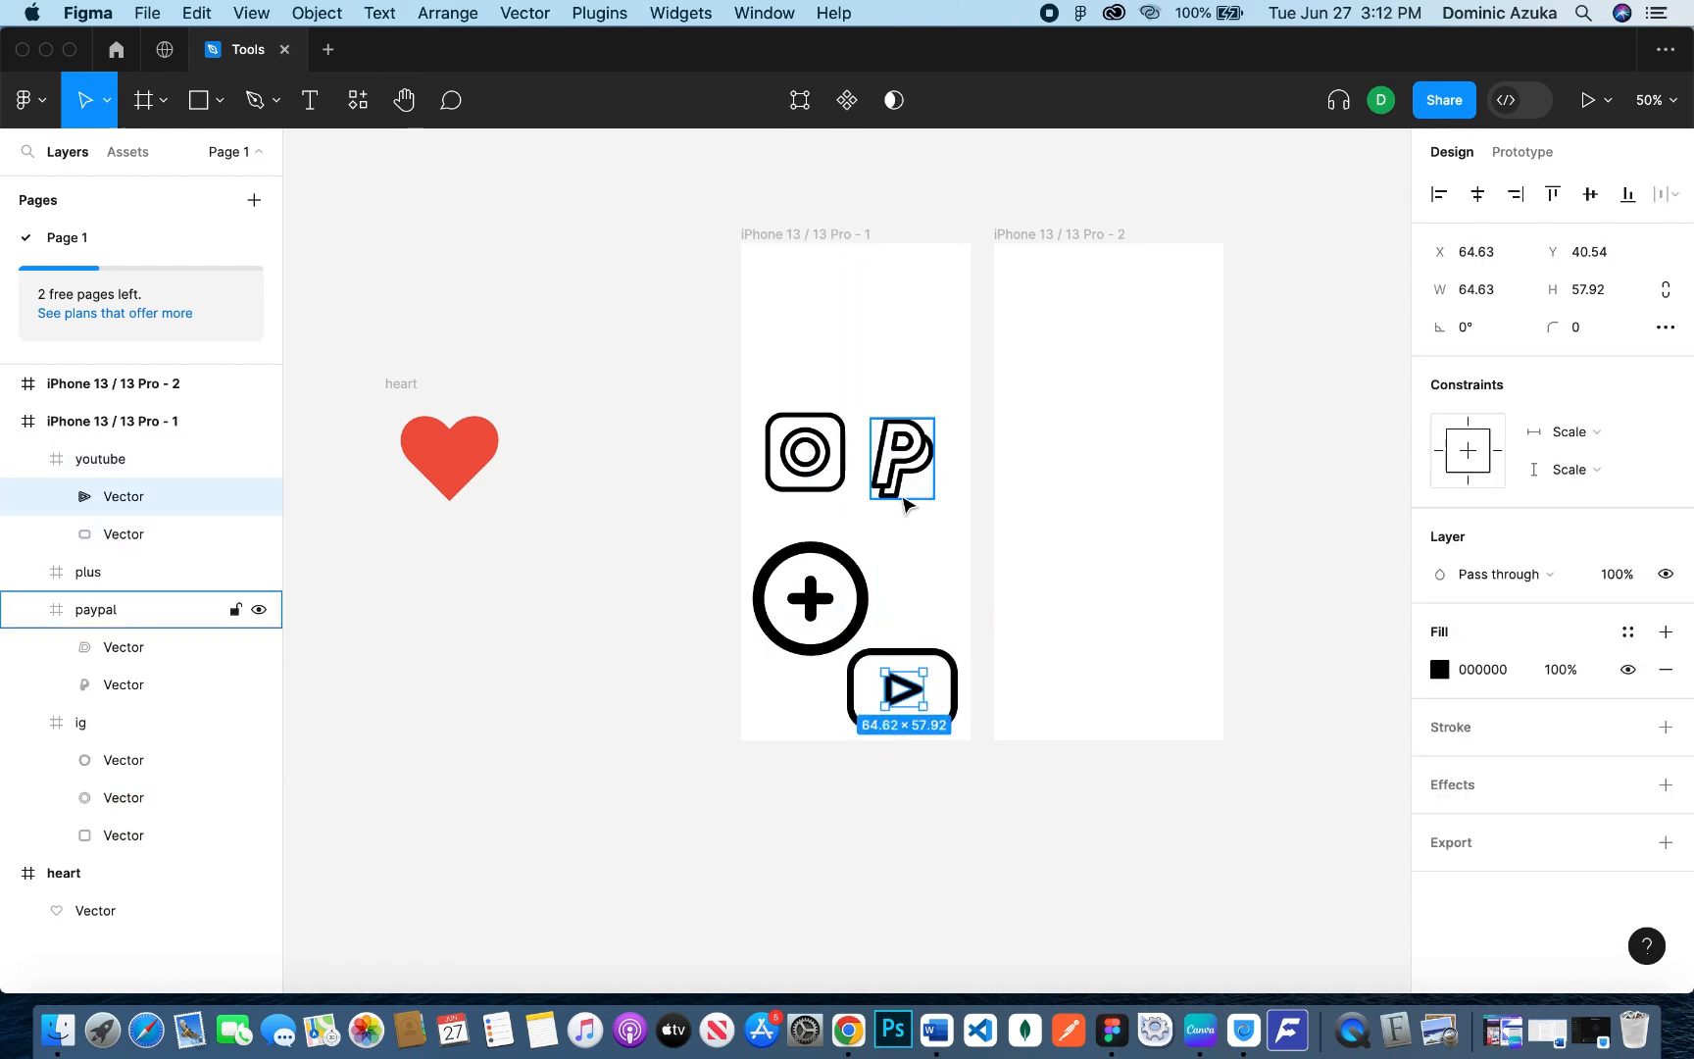
left_click(875, 585)
left_click(931, 584)
left_click(944, 653)
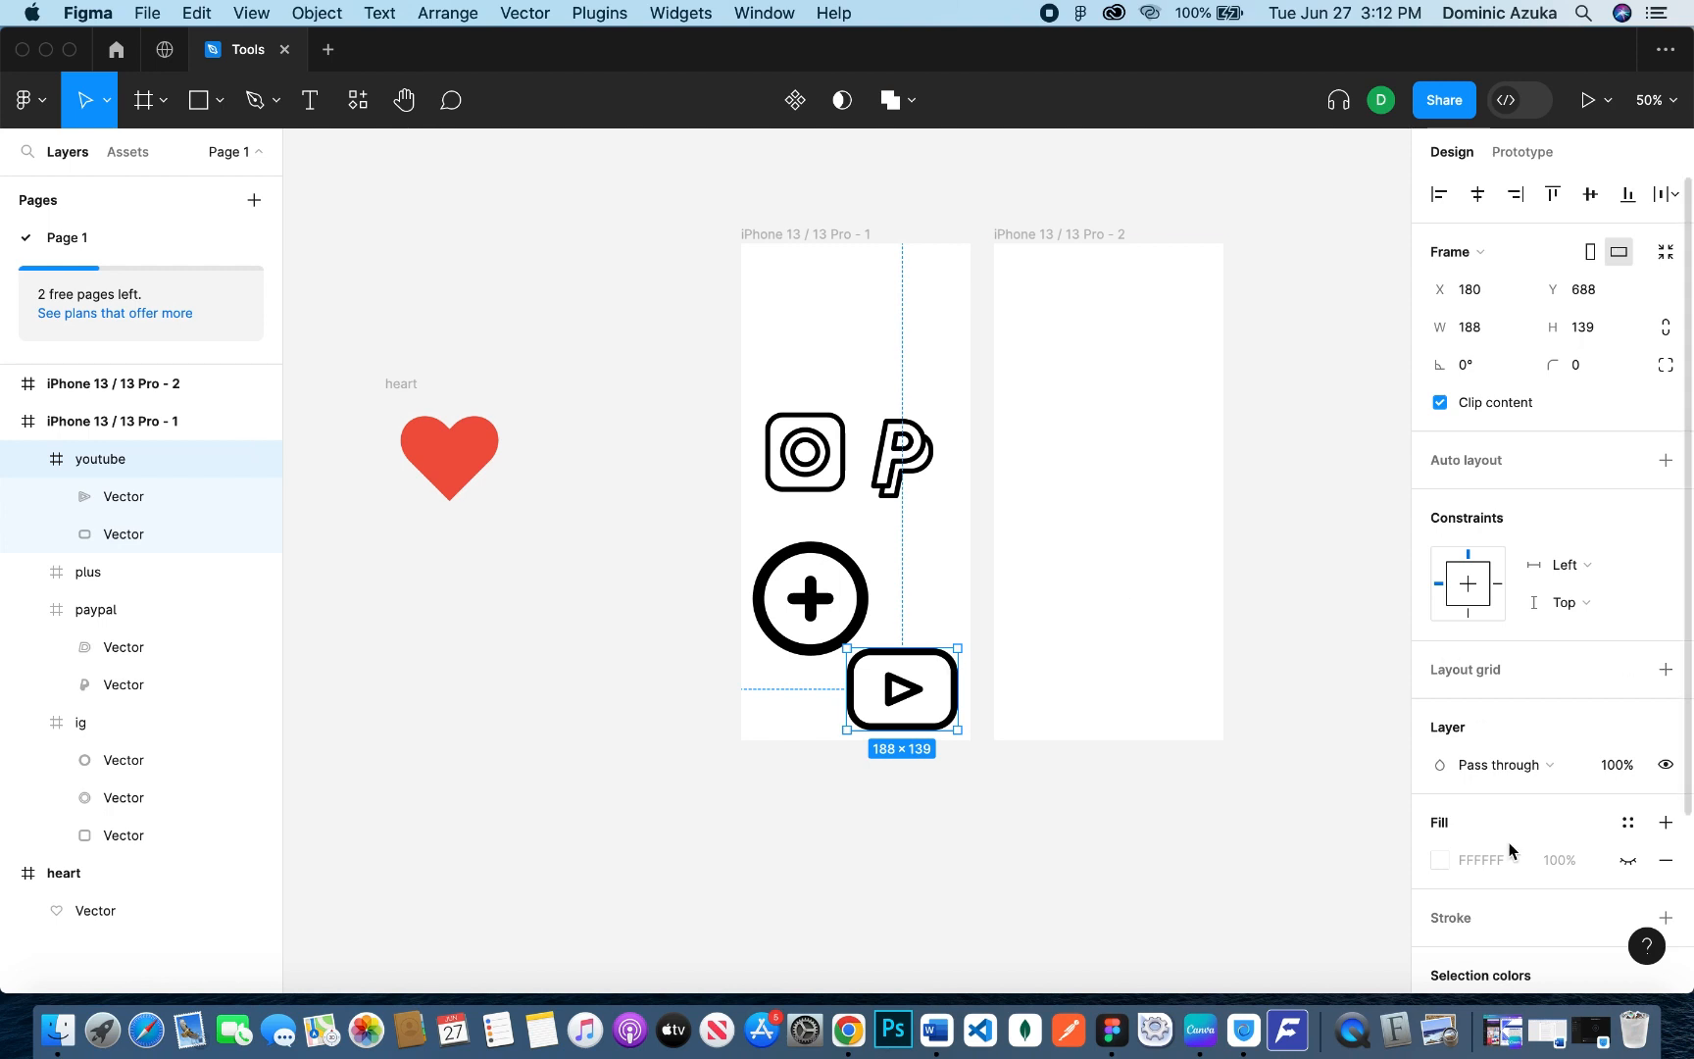
left_click(1438, 859)
left_click(1384, 463)
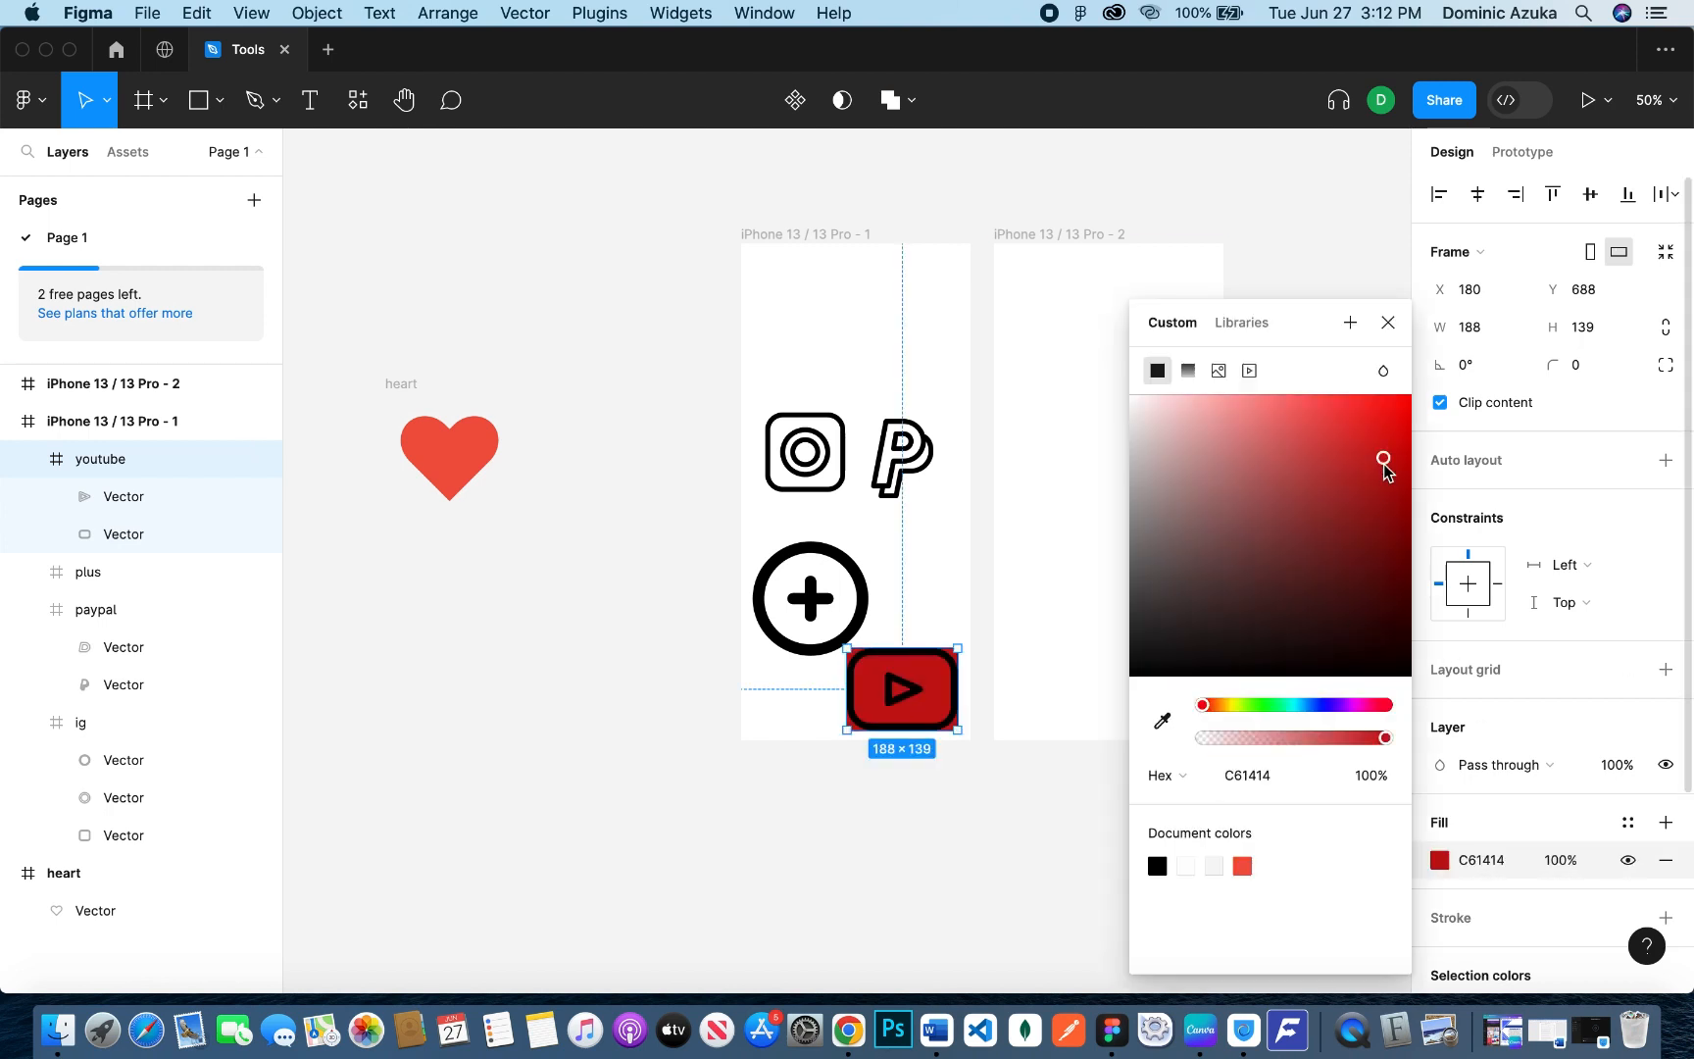
key("super+z")
left_click(1526, 825)
scroll(1526, 826, "down", 3)
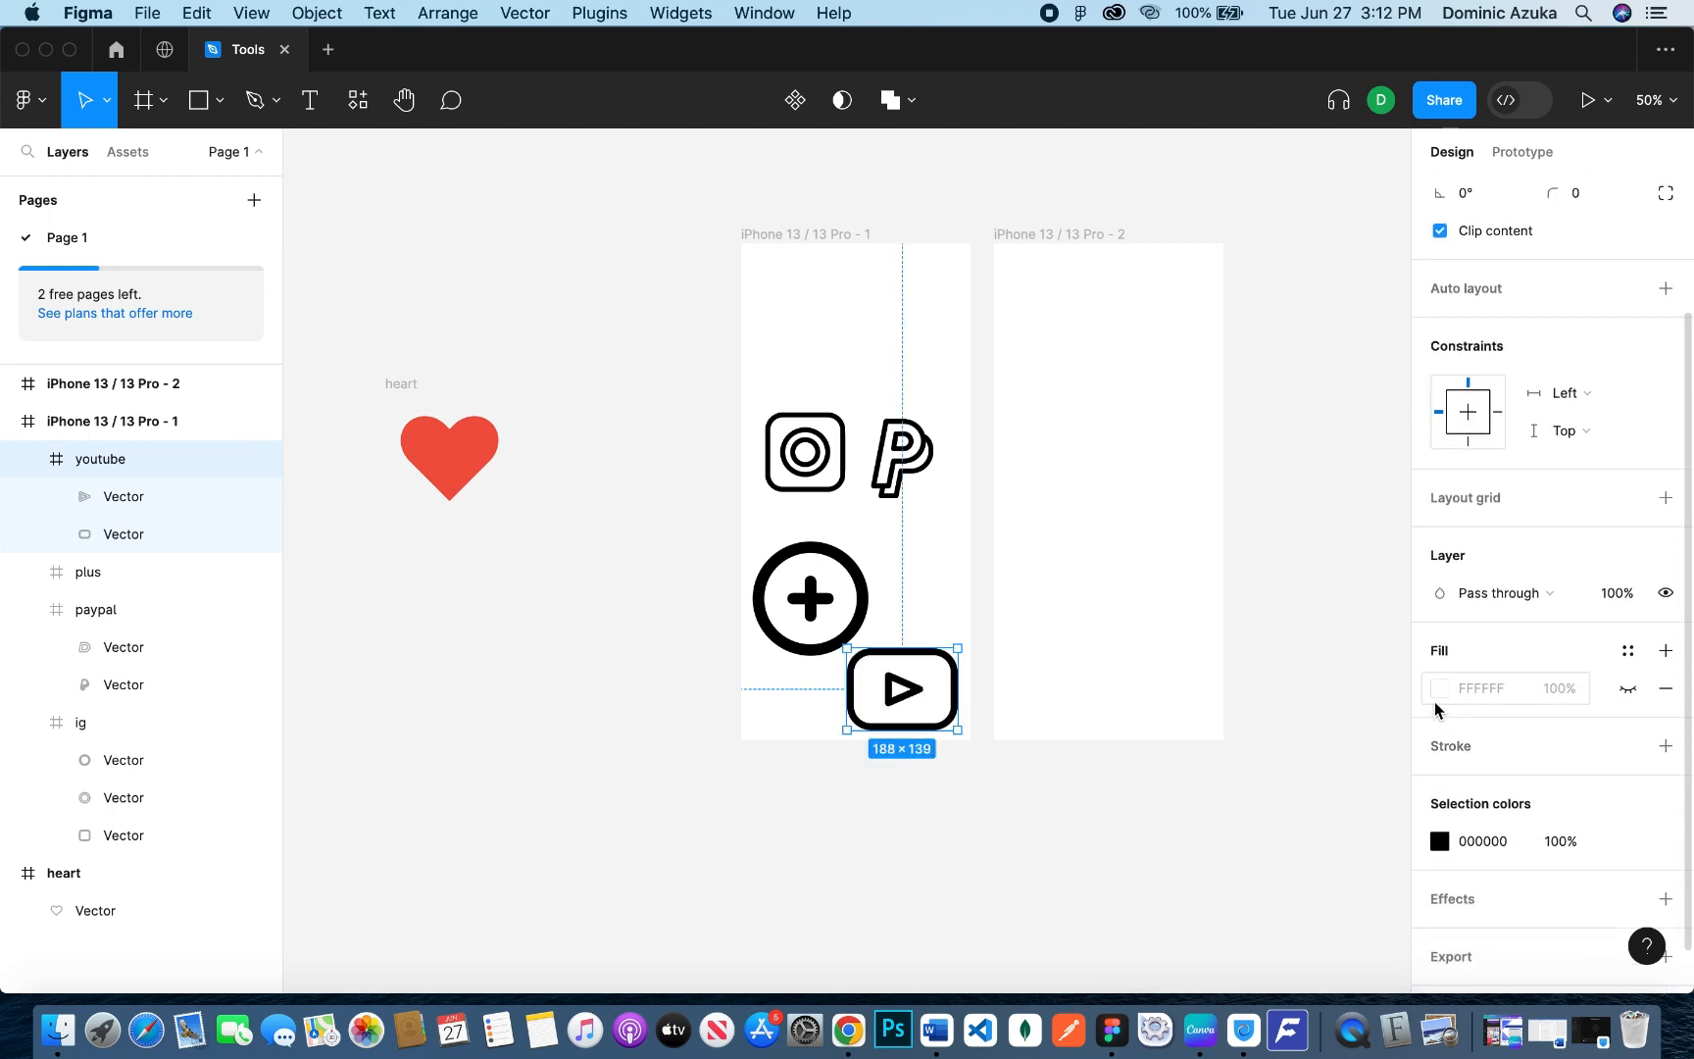
Step: Copy the ig, paypal, plus and youtube icons from the first iPhone frame into iPhone 13 / 13 Pro - 2
left_click(688, 677)
left_click_drag(742, 446, 1181, 660)
left_click(1376, 586)
Step: Add a black inside stroke of width 1 to the youtube frame in iPhone 13 / 13 Pro - 1
left_click(888, 696)
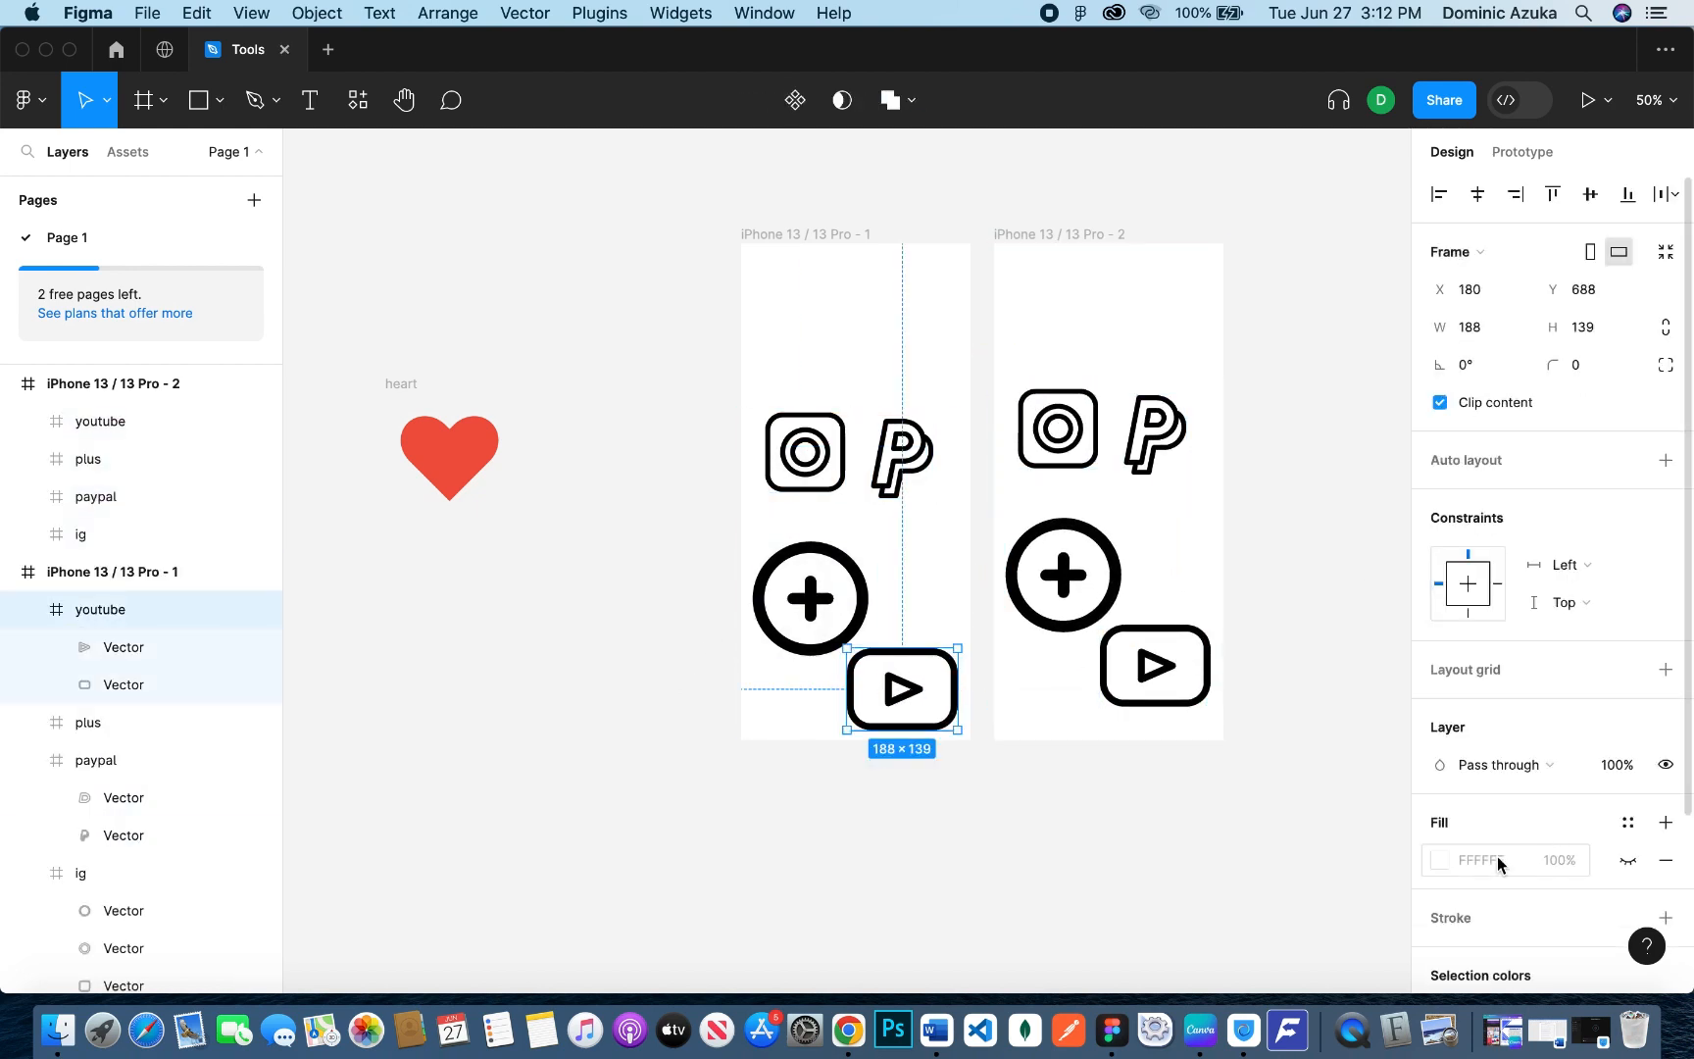
scroll(1497, 729, "down", 3)
left_click(1497, 720)
Step: Try recolouring the youtube frame's stroke red EB2F2F, and undo the colour change
left_click(1440, 749)
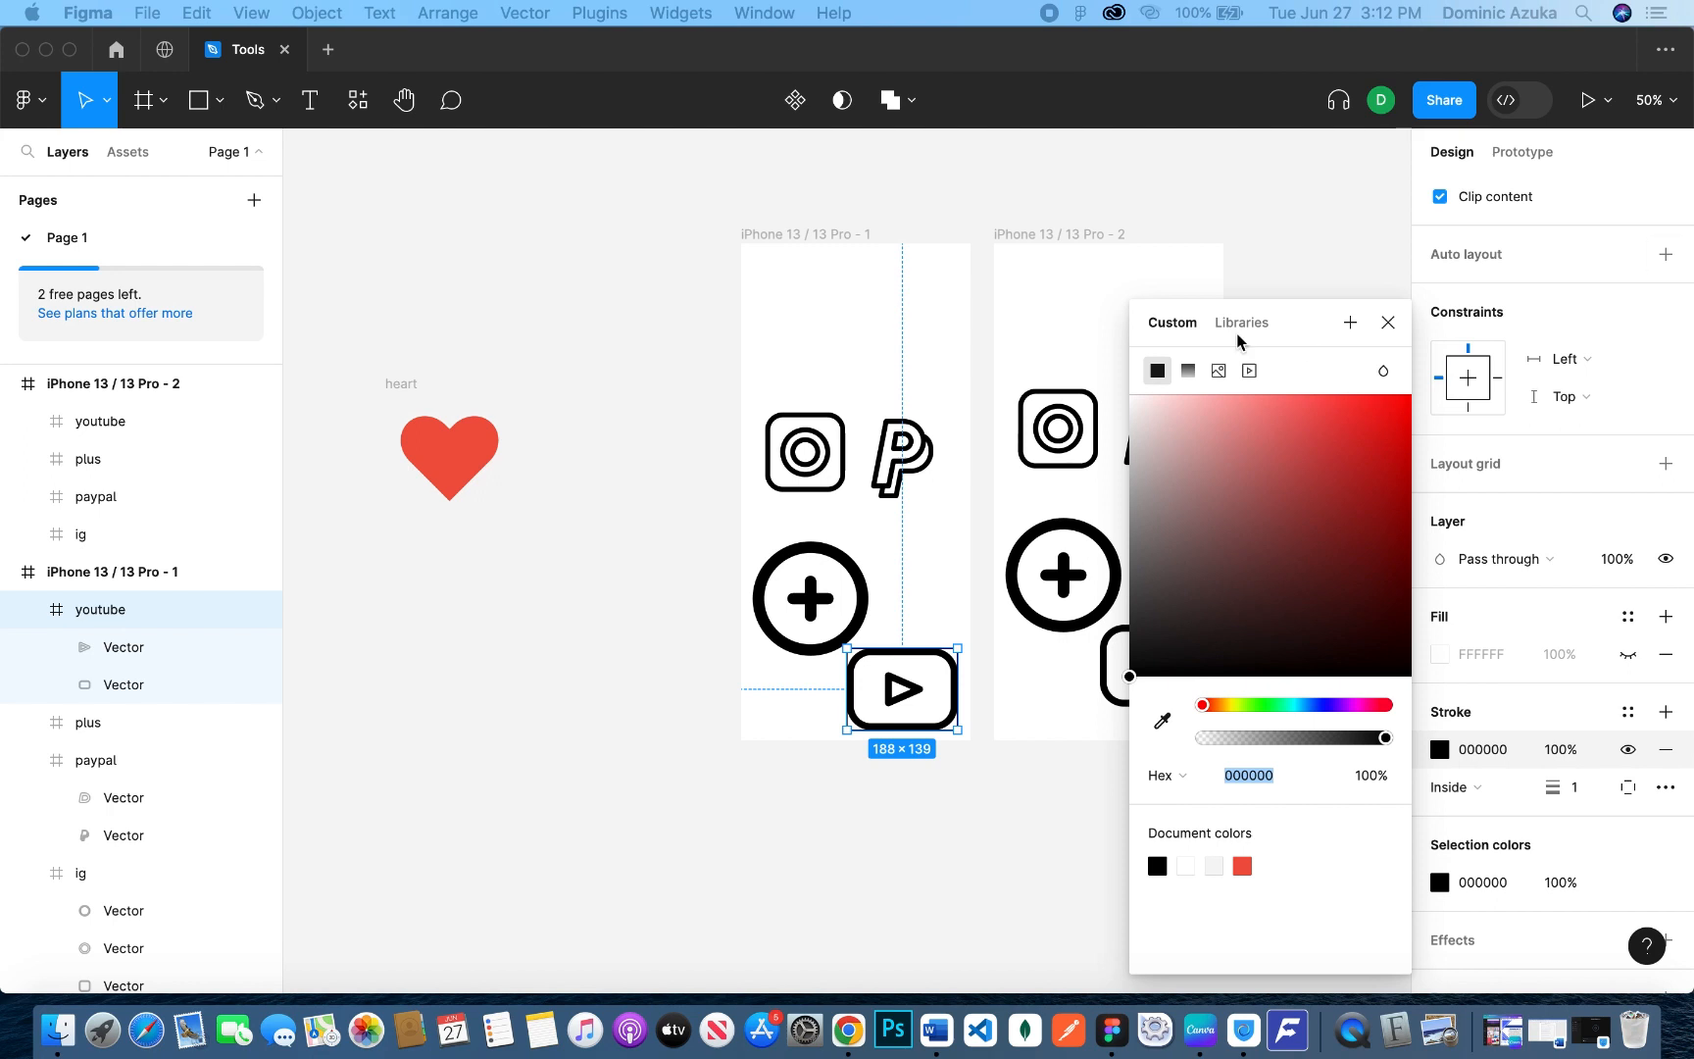
left_click_drag(1314, 458, 1355, 417)
left_click(934, 802)
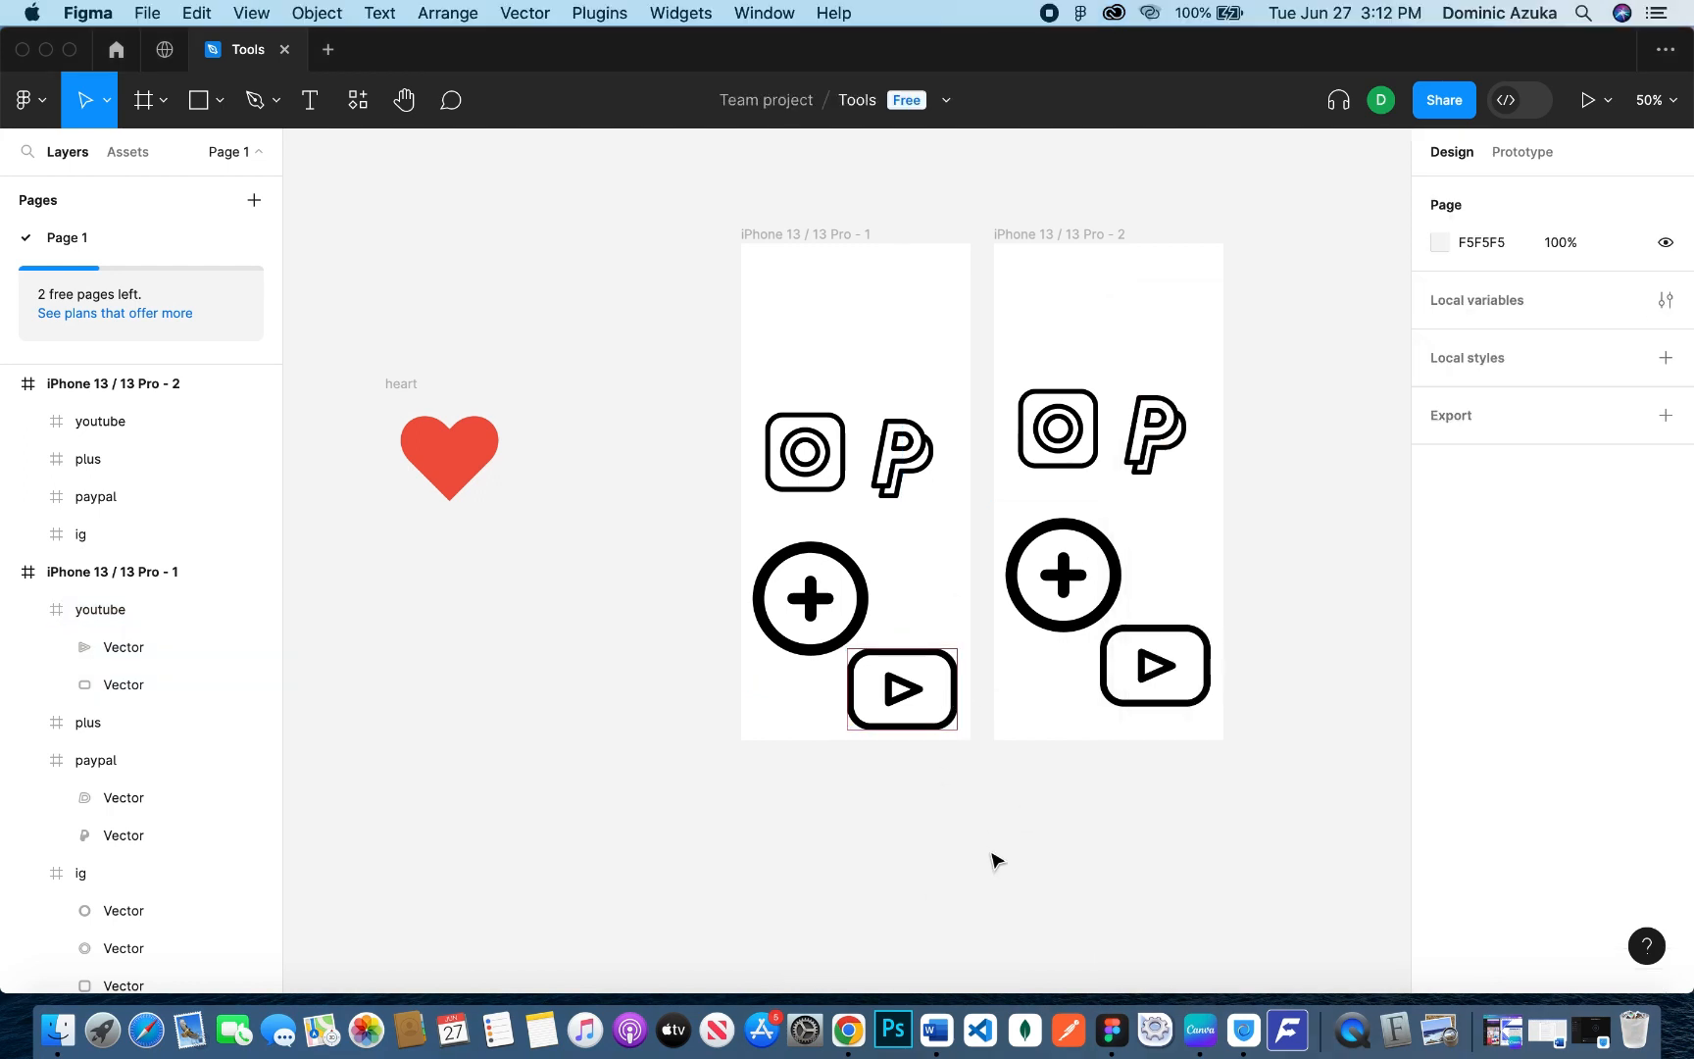
key("super+z")
left_click(924, 849)
key("super+z")
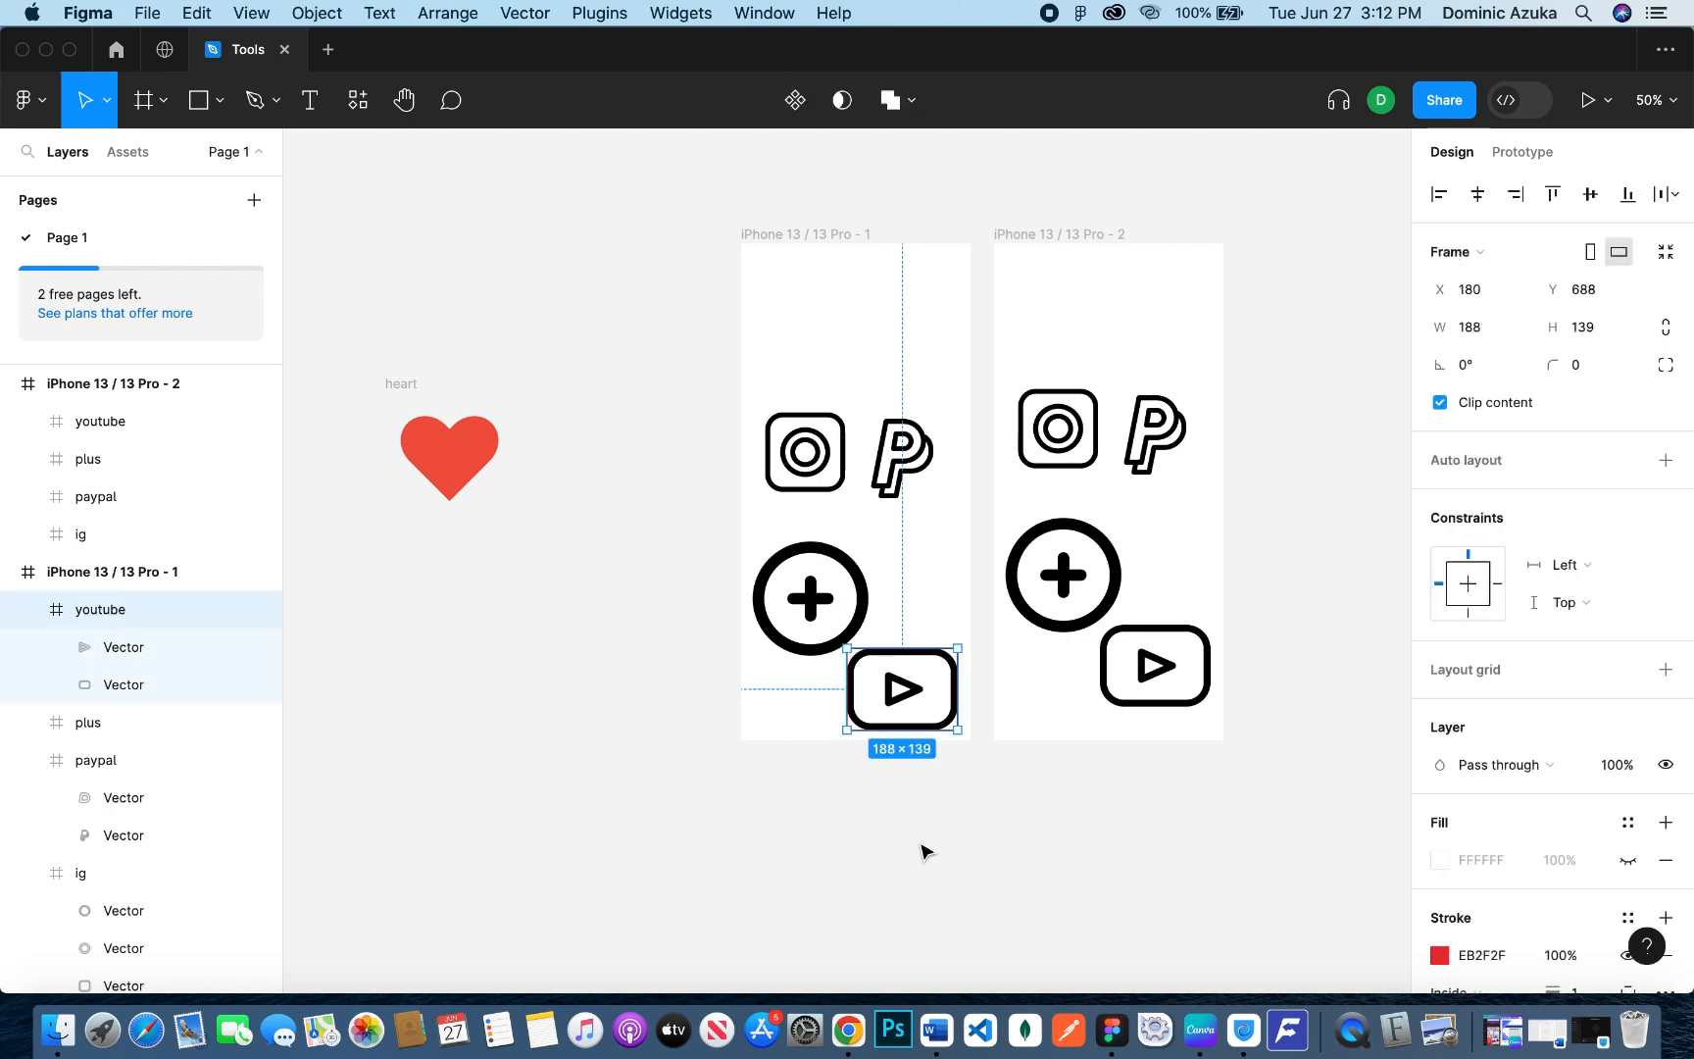
left_click(924, 849)
key("super+z")
left_click(923, 851)
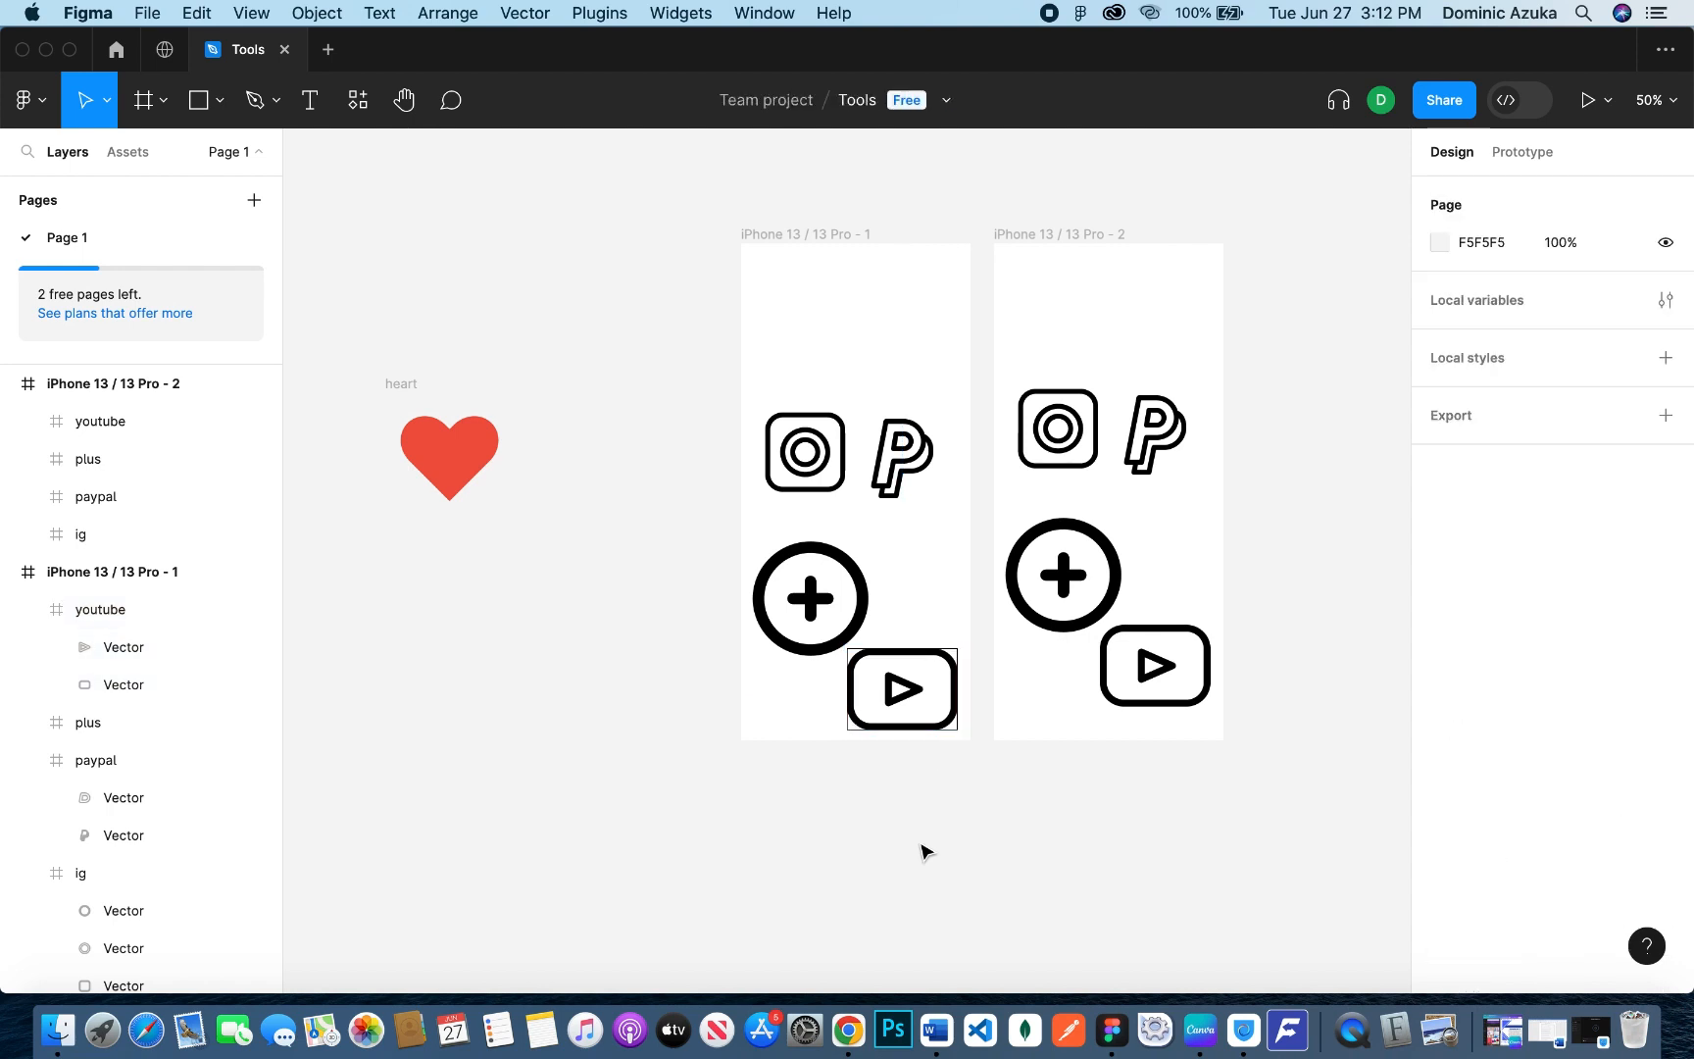
Step: Undo the youtube frame's stroke and fill its outer rounded-rectangle vector with red F52525 in iPhone 13 / 13 Pro - 1
key("super+z")
left_click(923, 851)
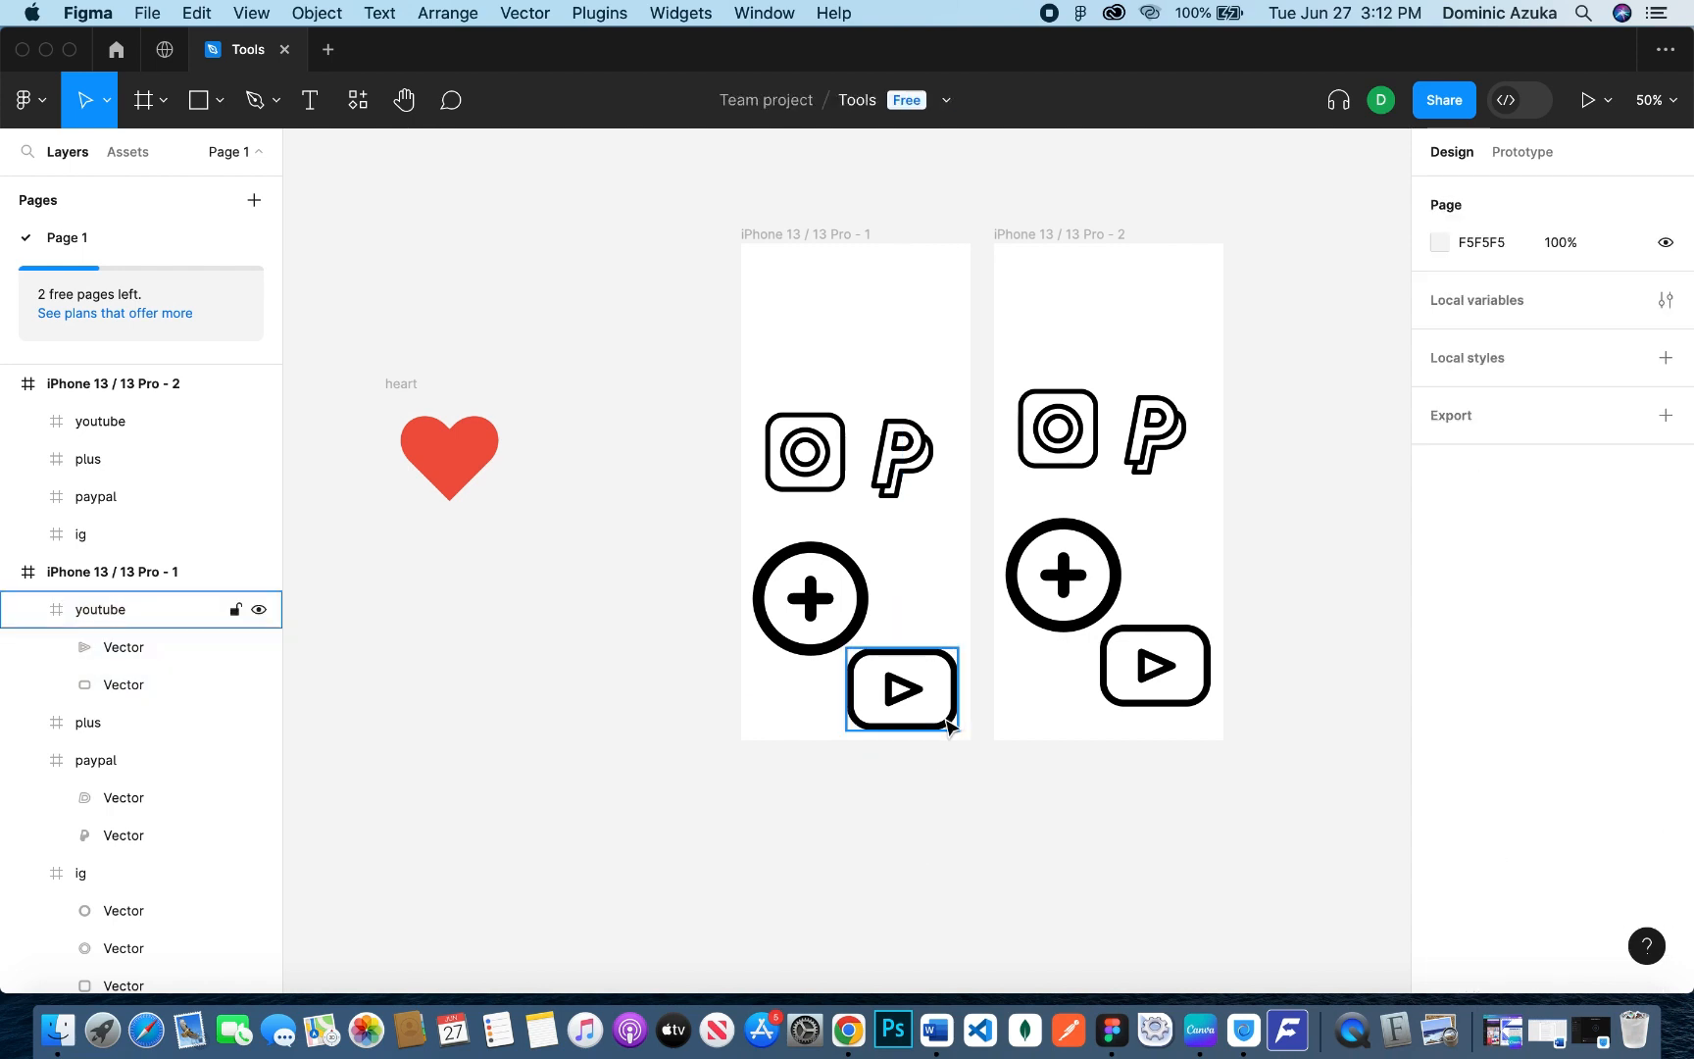
left_click(948, 725)
left_click(144, 686)
left_click(1440, 671)
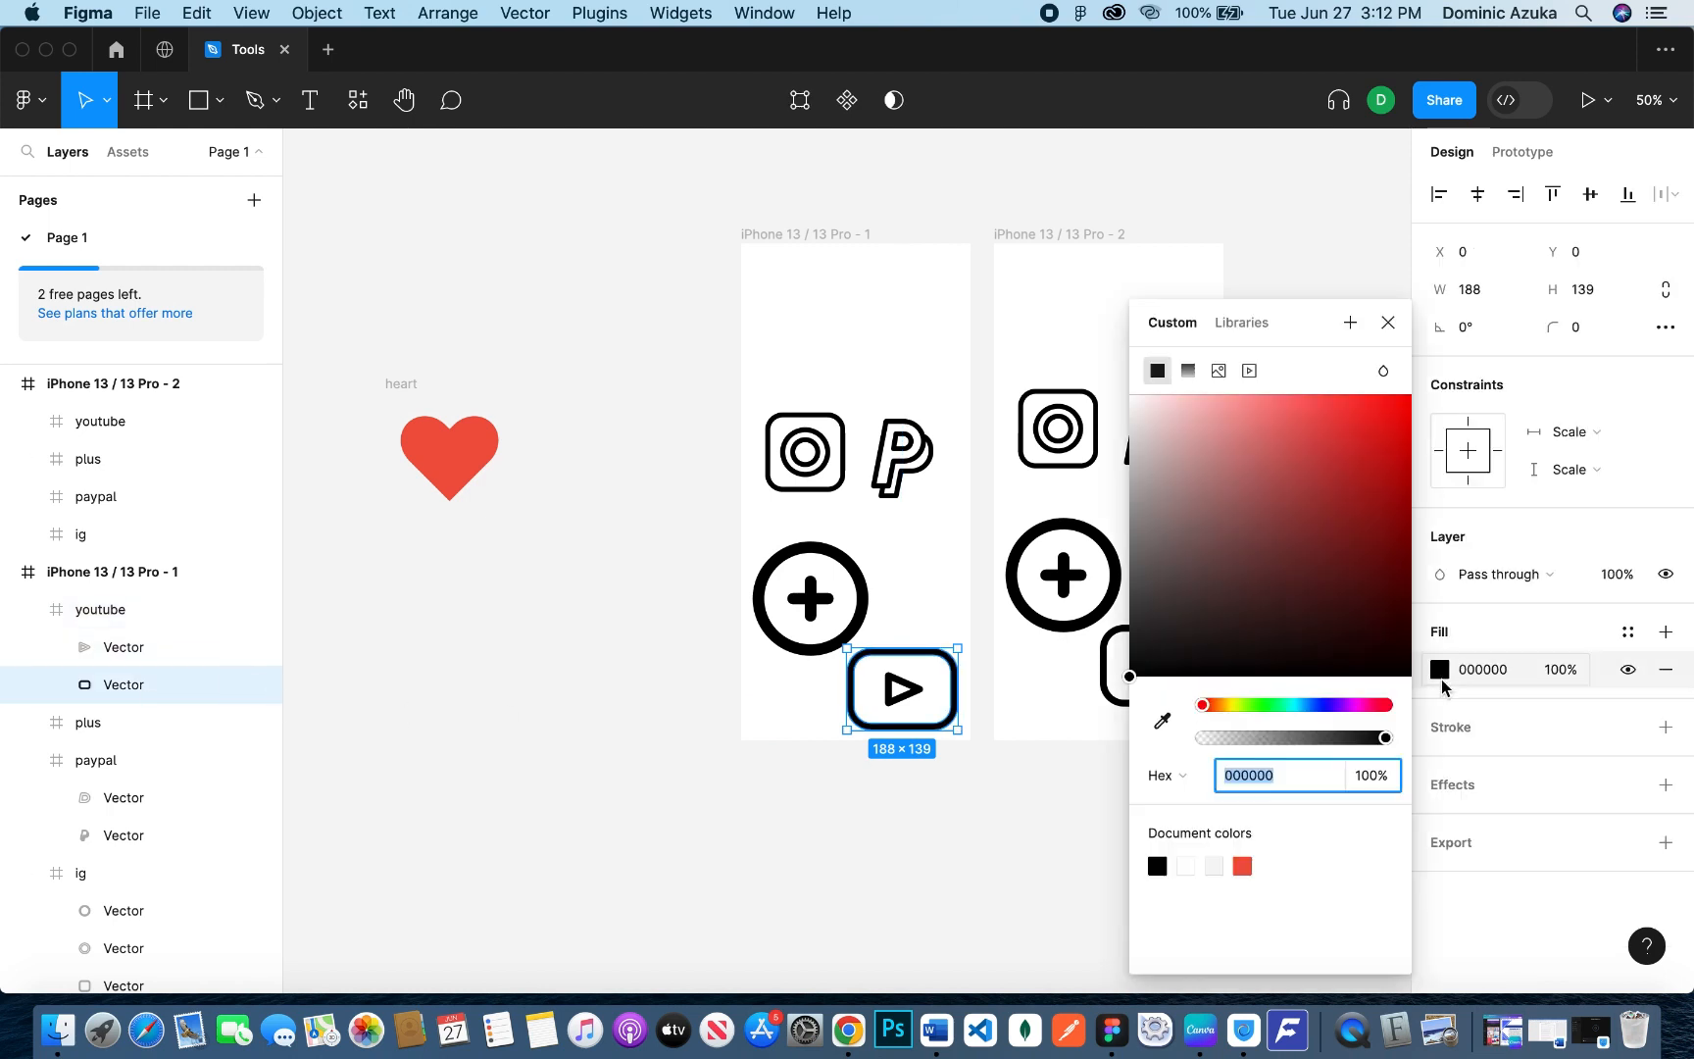
left_click(1420, 460)
left_click(1439, 671)
left_click(1370, 405)
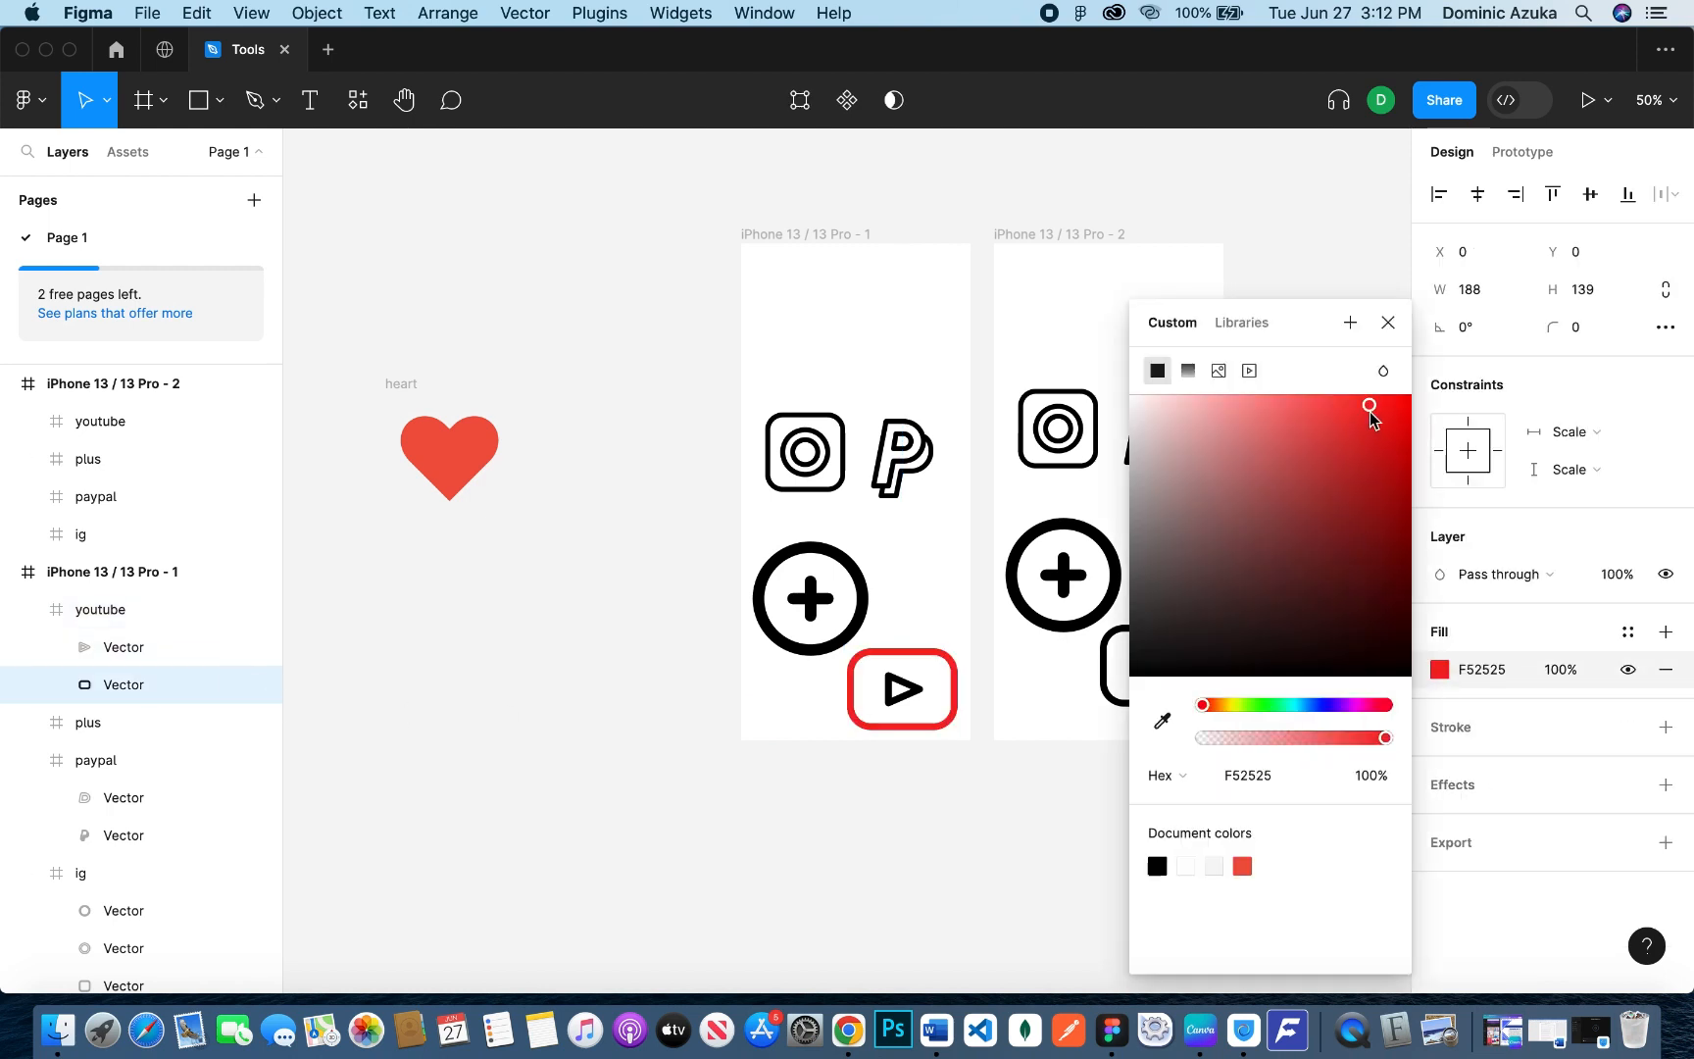
left_click(916, 887)
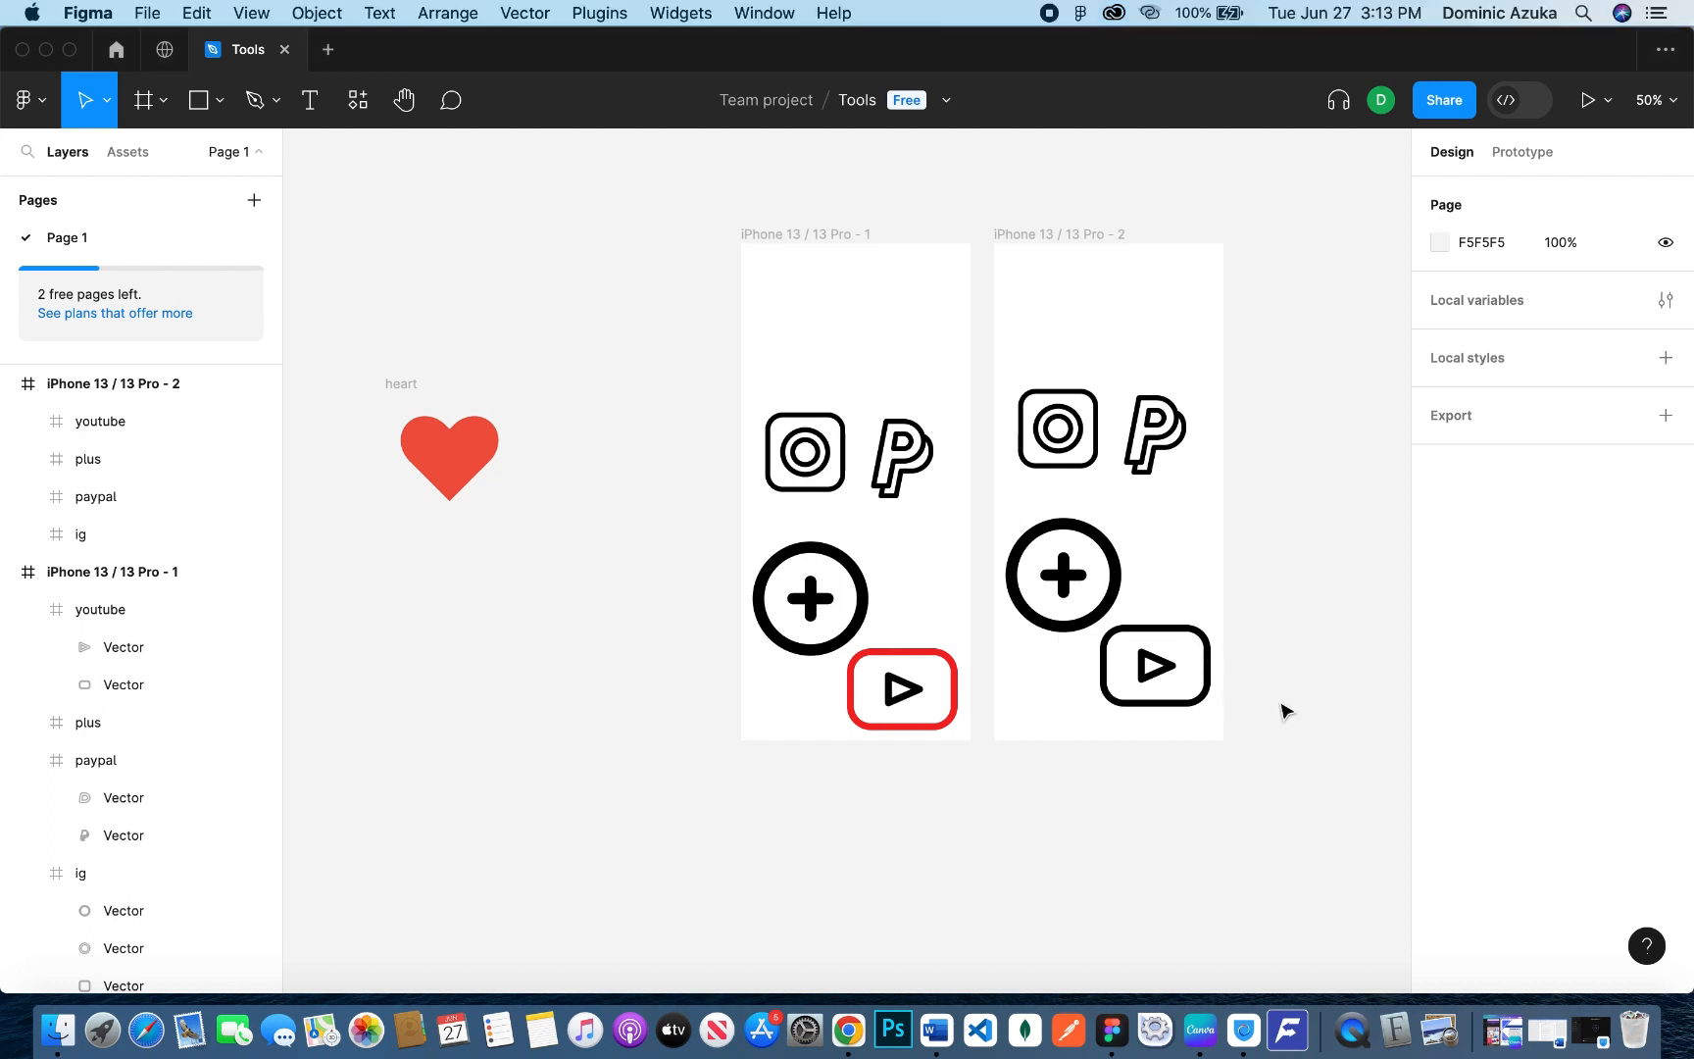
Step: Make the youtube icon in iPhone 13 / 13 Pro - 2 a component and place an instance of it on the canvas above the heart
mouse_move(1234, 713)
left_mouse_down()
mouse_move(1155, 666)
mouse_move(1079, 569)
mouse_move(1249, 726)
mouse_move(1133, 659)
mouse_move(1208, 693)
left_mouse_up()
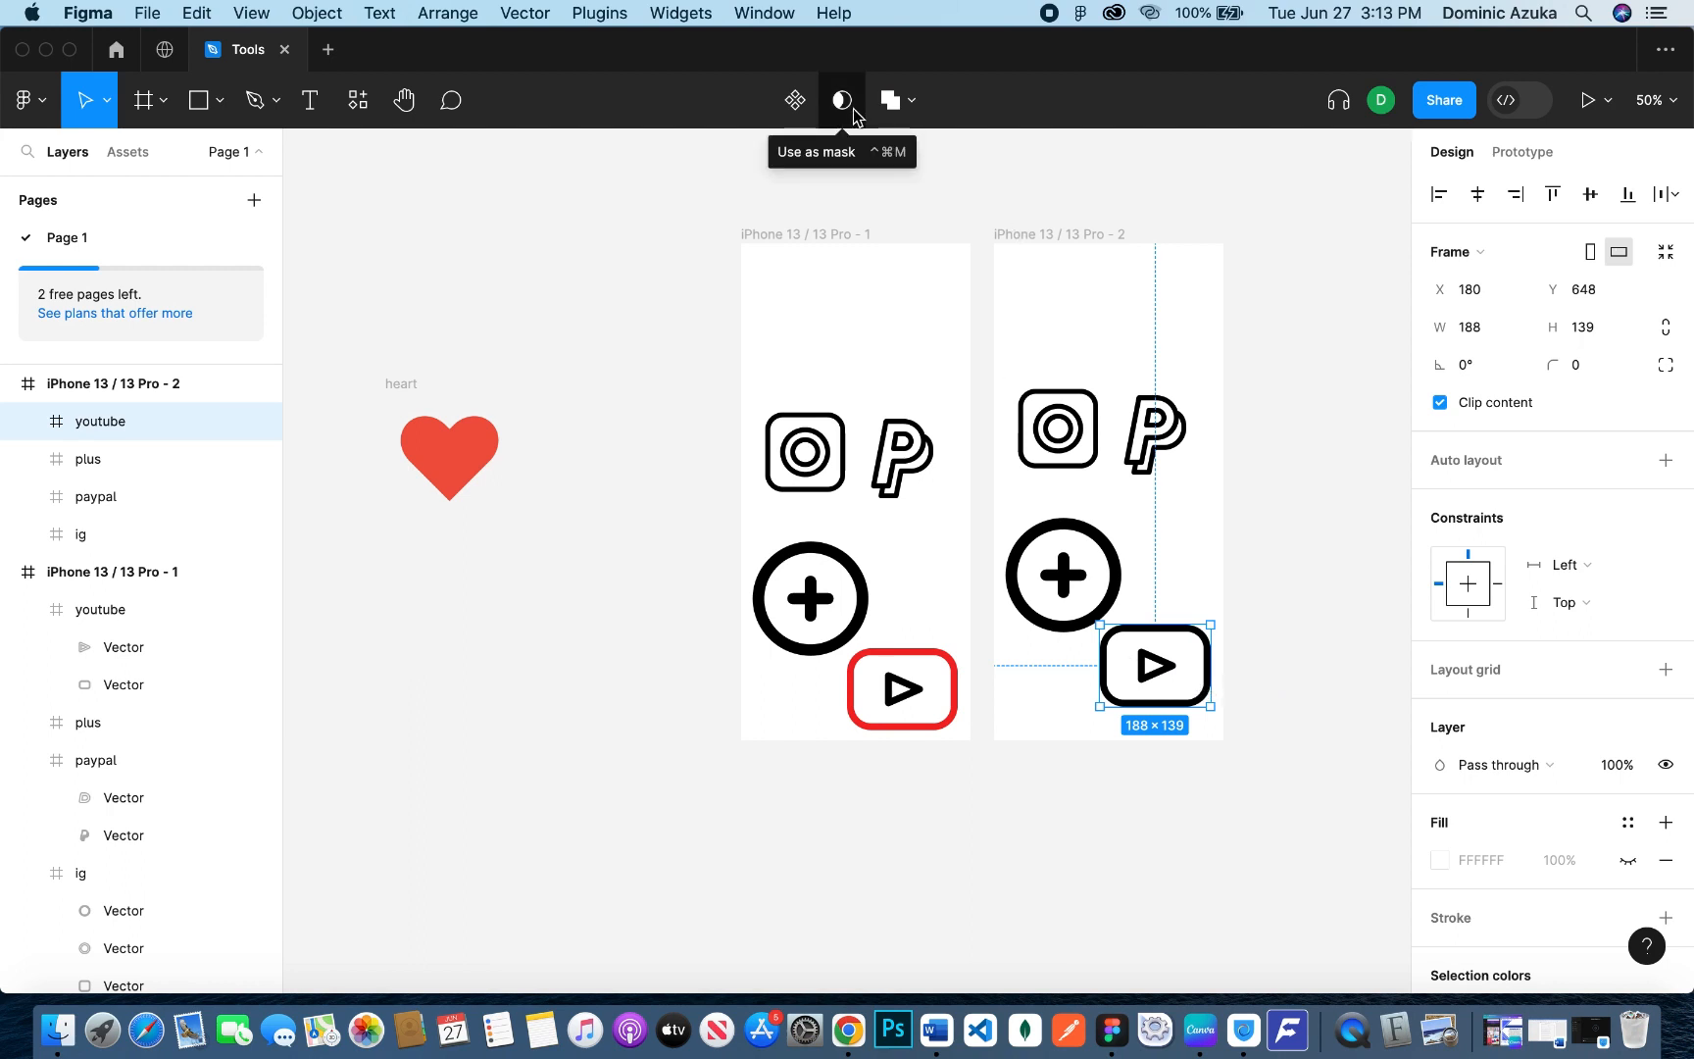
left_click(795, 101)
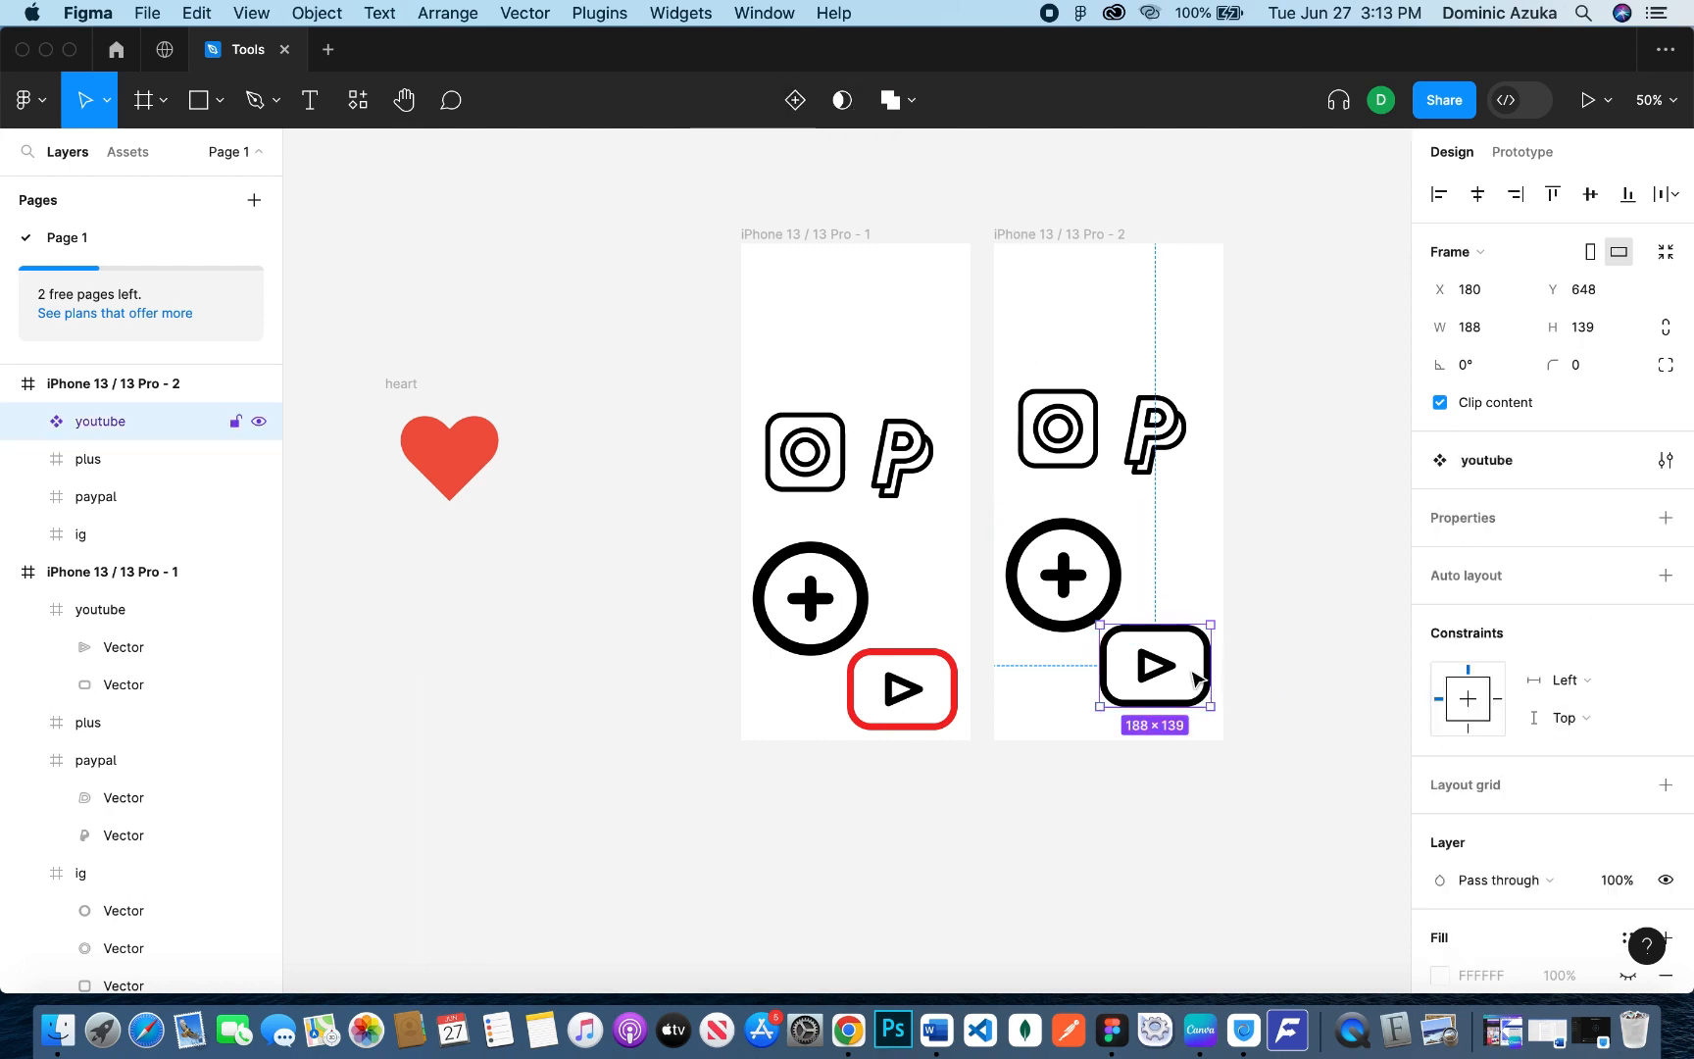
left_click(137, 155)
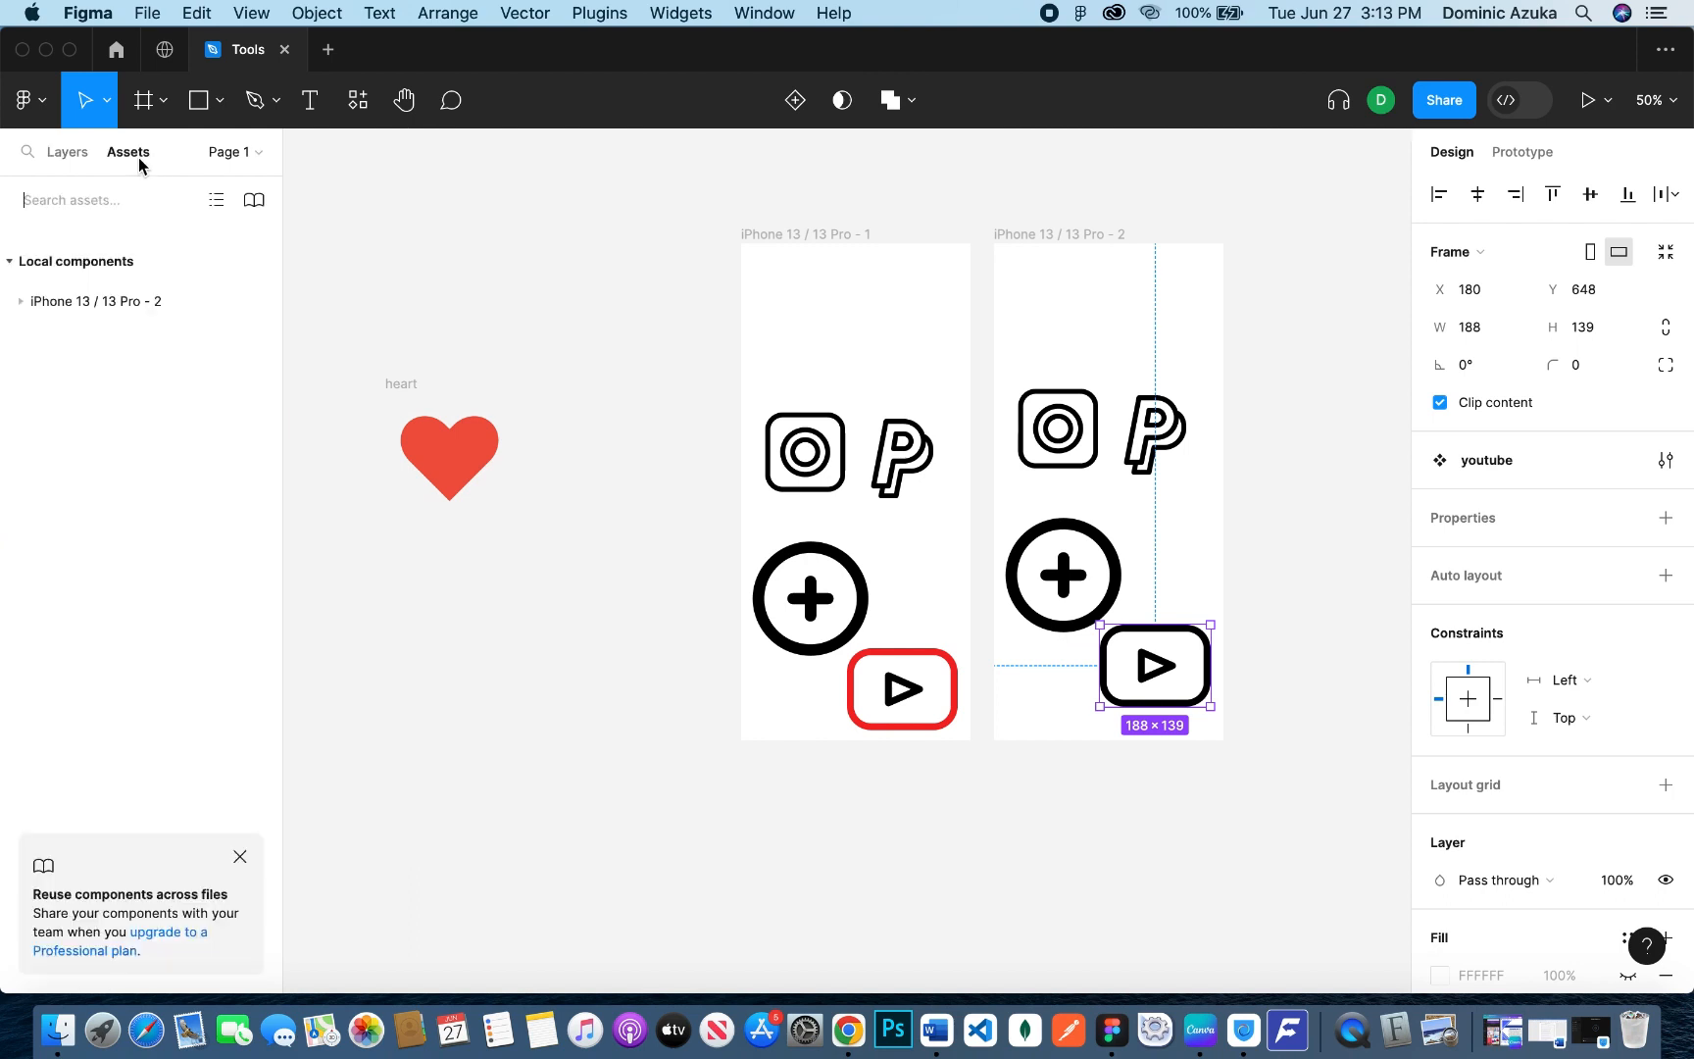
left_click(78, 304)
left_click_drag(96, 410, 632, 352)
left_click(647, 576)
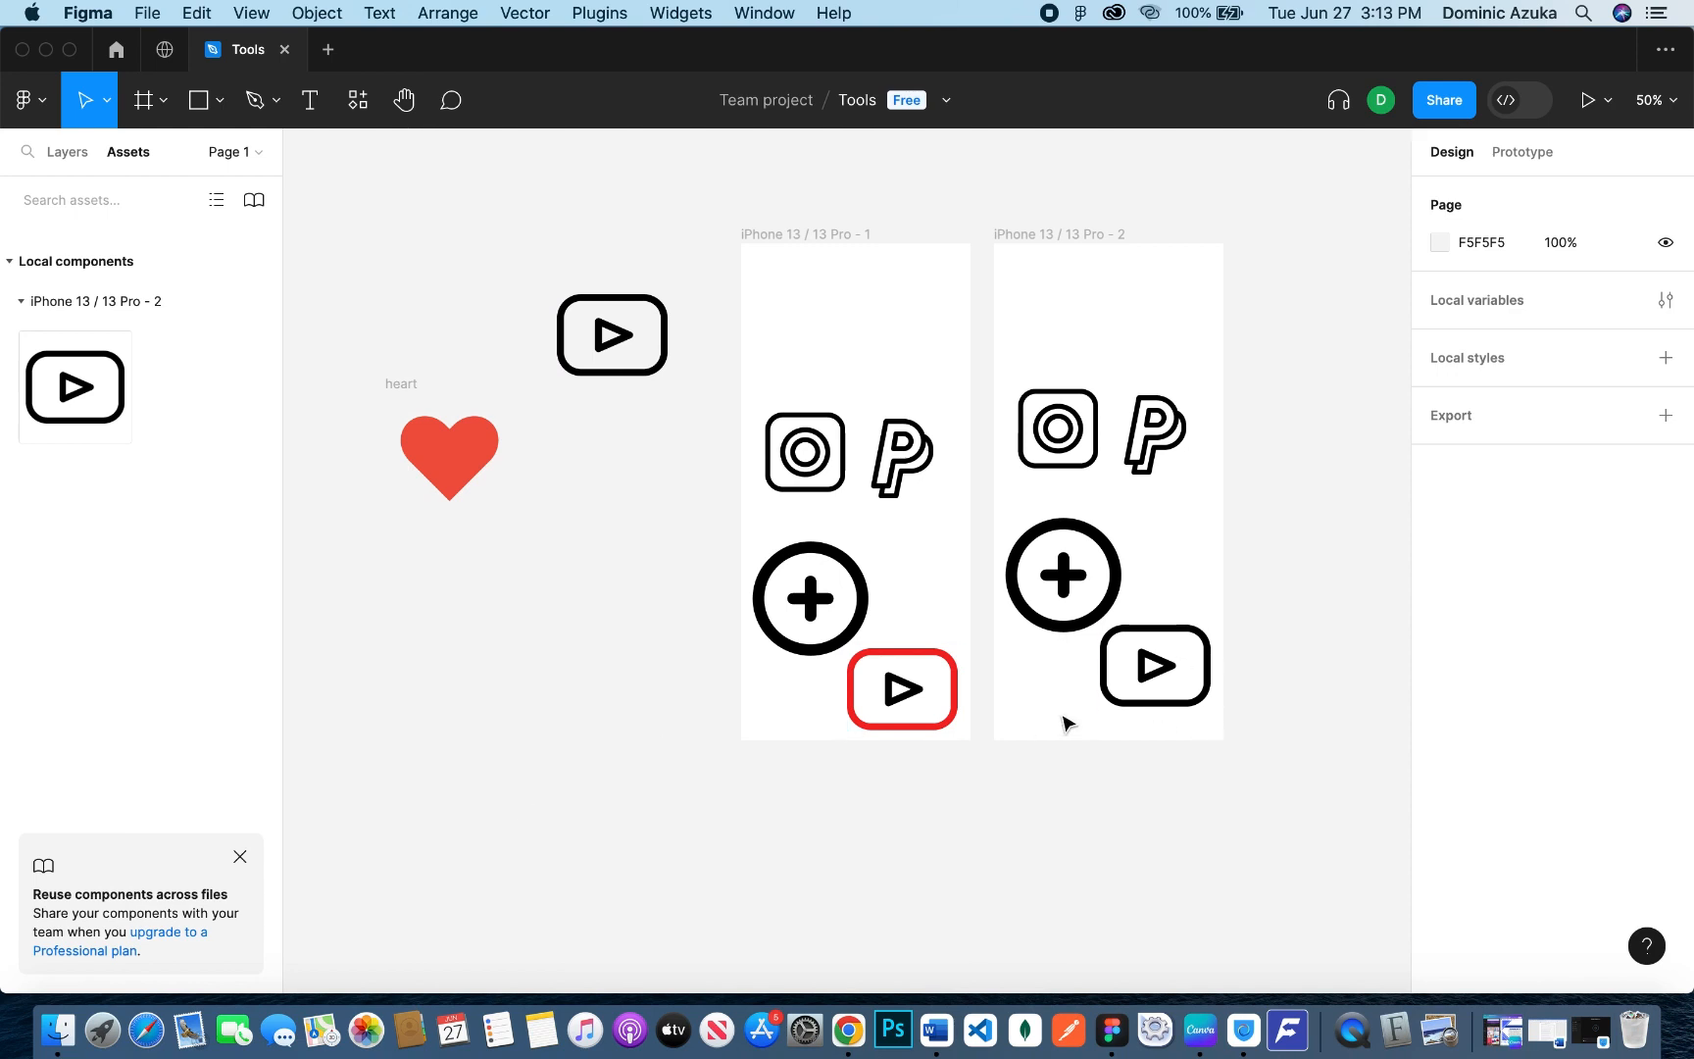
Step: Move the ig and plus icons from iPhone 13 / 13 Pro - 1 onto the empty canvas and make each a component
left_click_drag(834, 483, 518, 369)
left_click(795, 100)
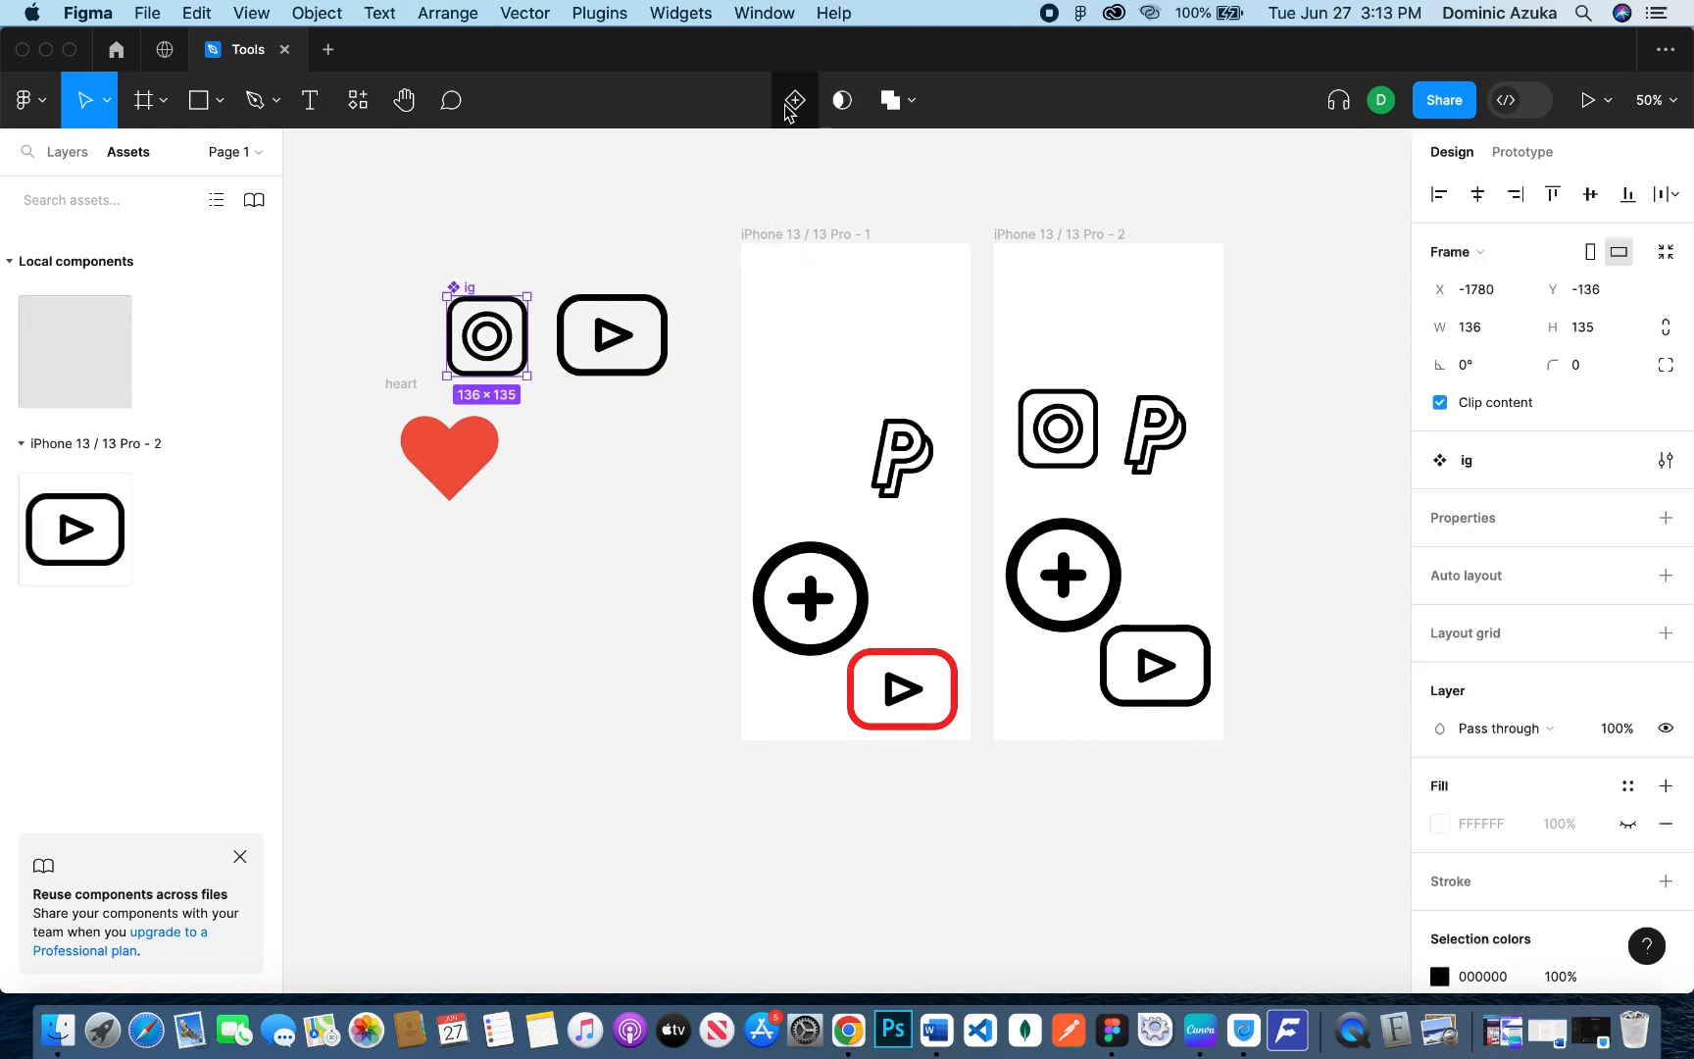
left_click_drag(842, 618, 529, 641)
left_click(795, 100)
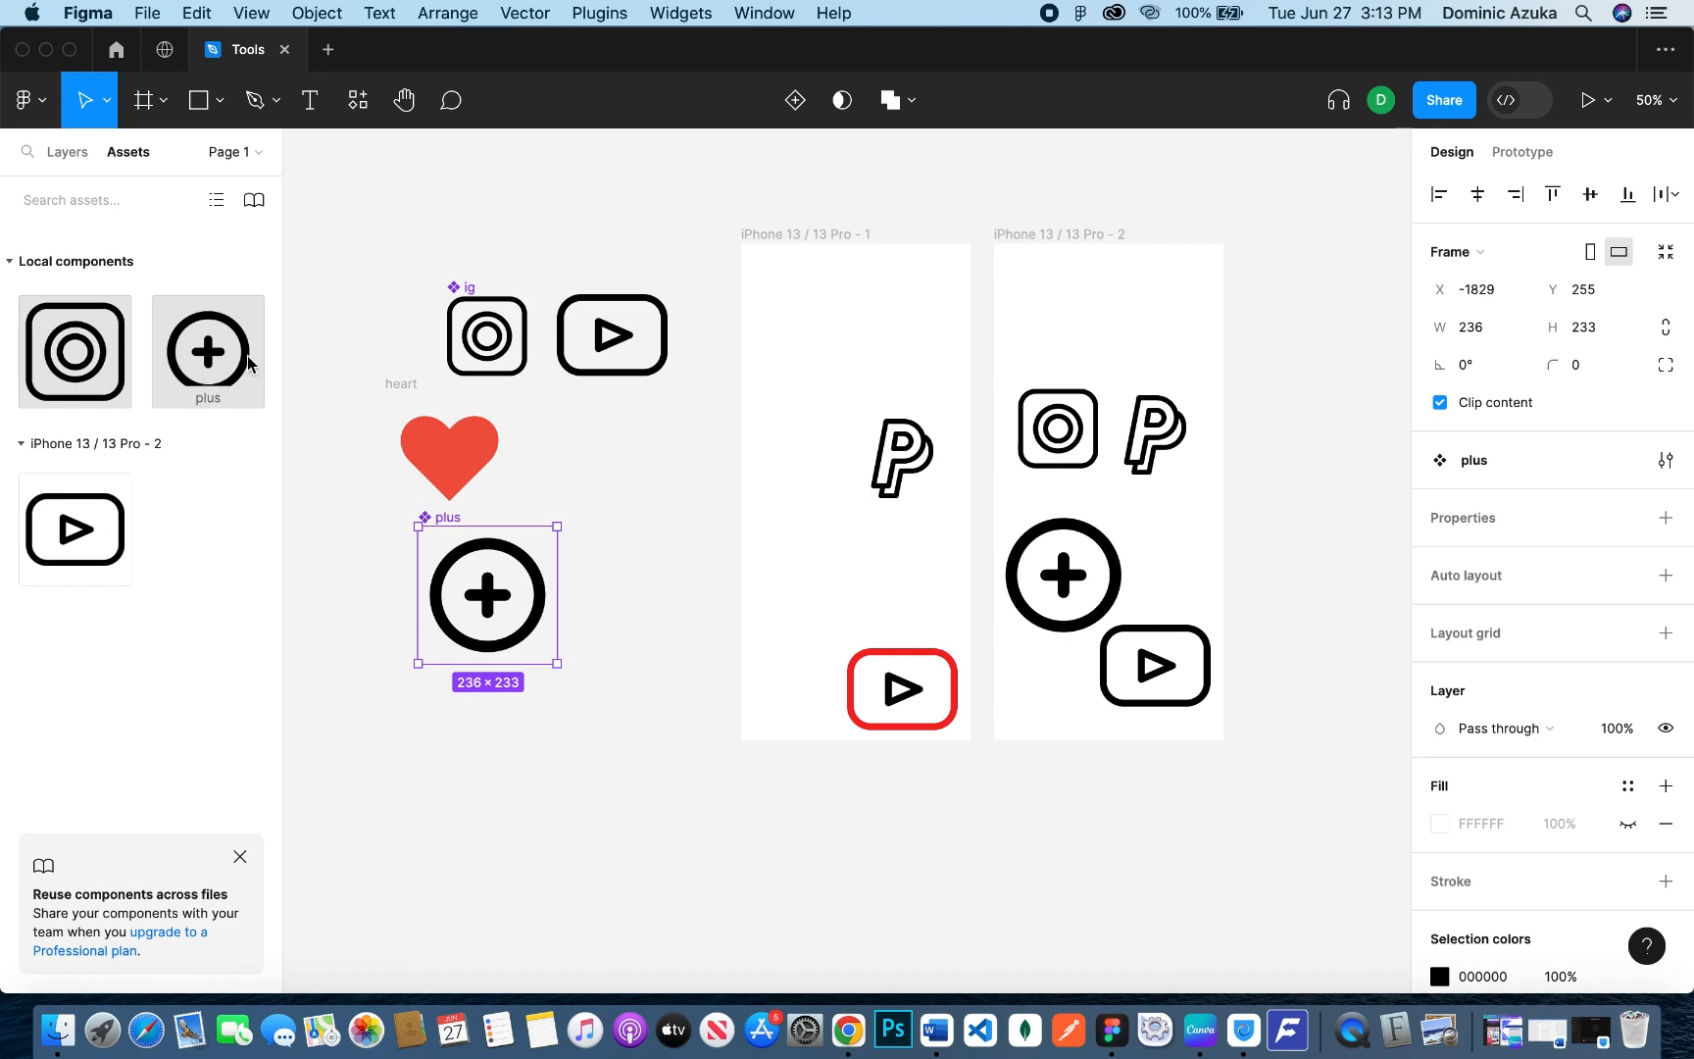
Step: Place an instance of the plus component near the top of the iPhone 13 / 13 Pro - 1 frame
left_click_drag(250, 365, 840, 312)
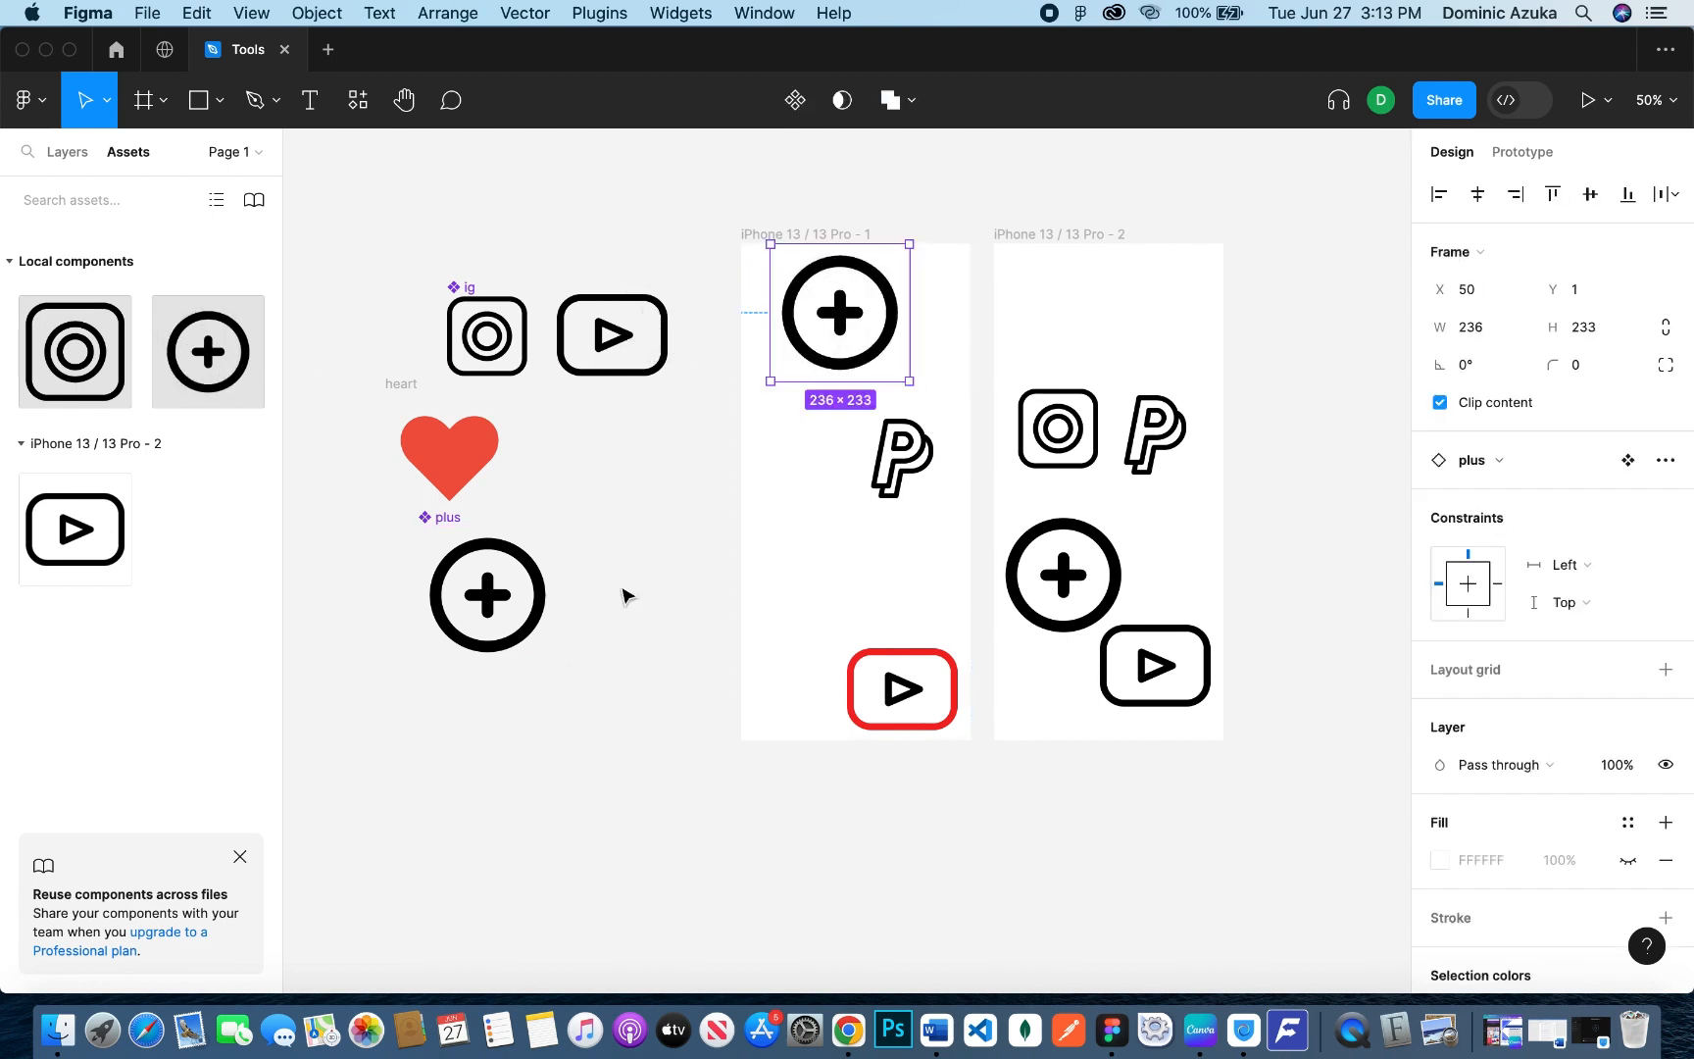
key("Escape")
left_click(70, 261)
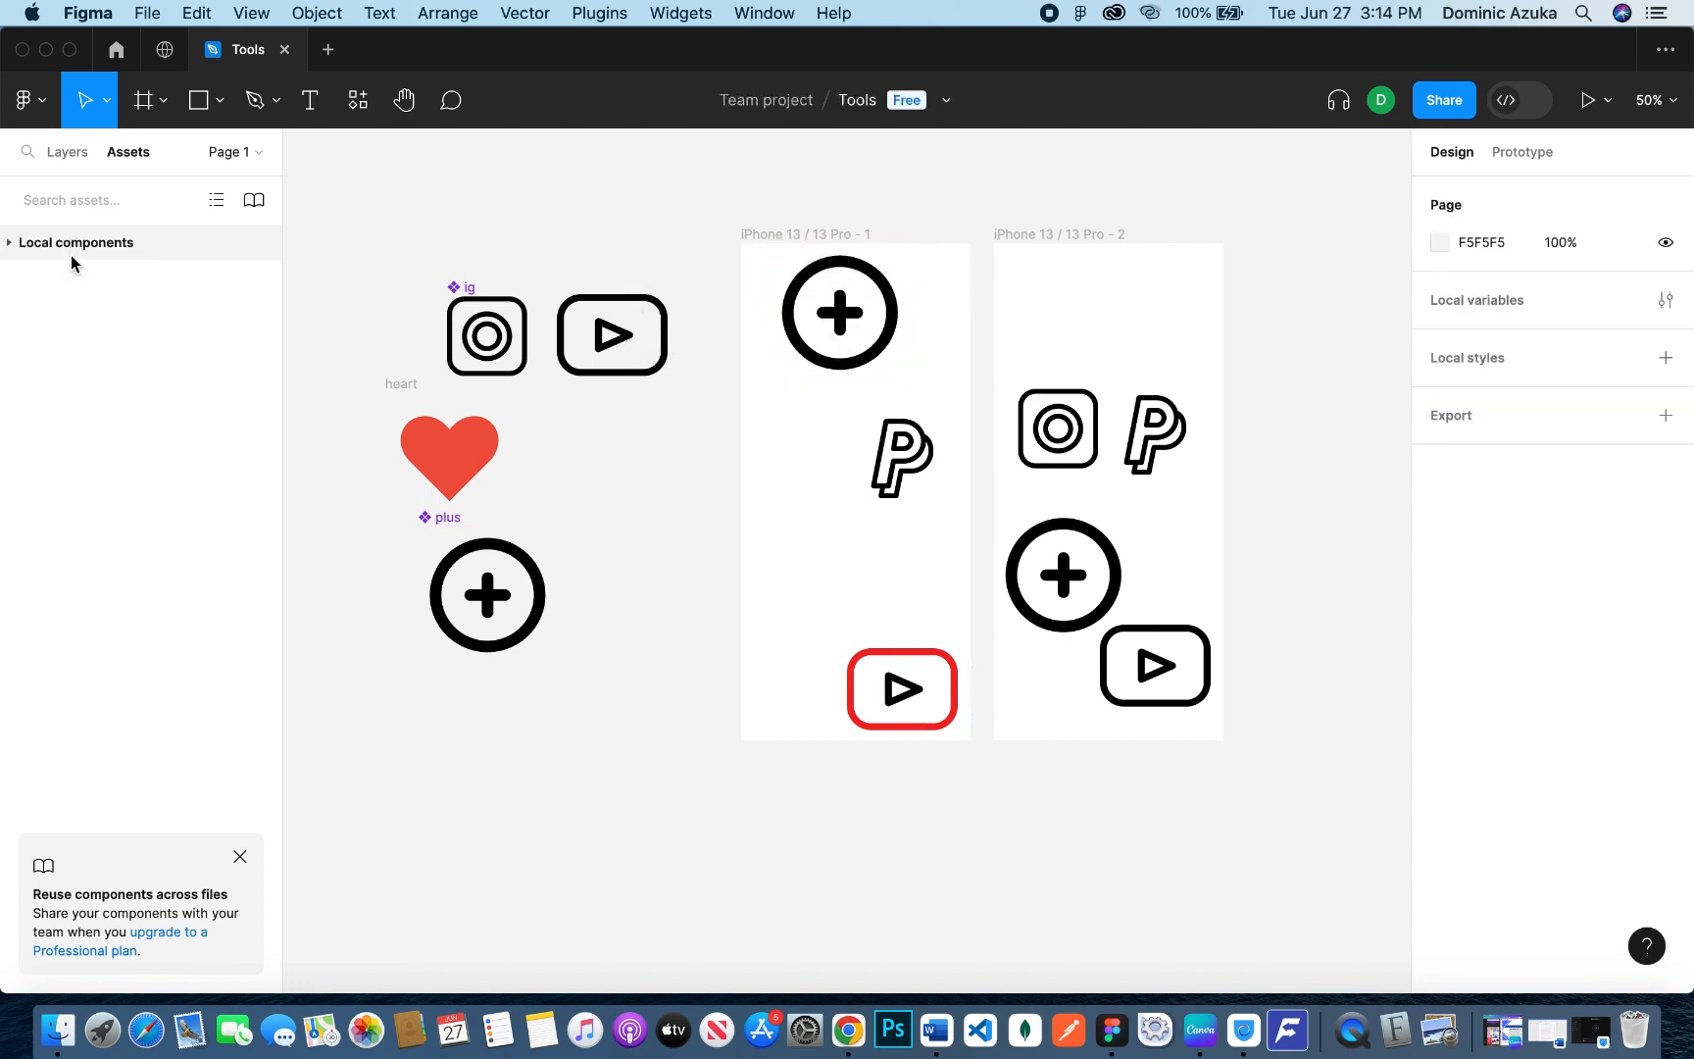
left_click(71, 261)
left_click(114, 453)
left_click(114, 453)
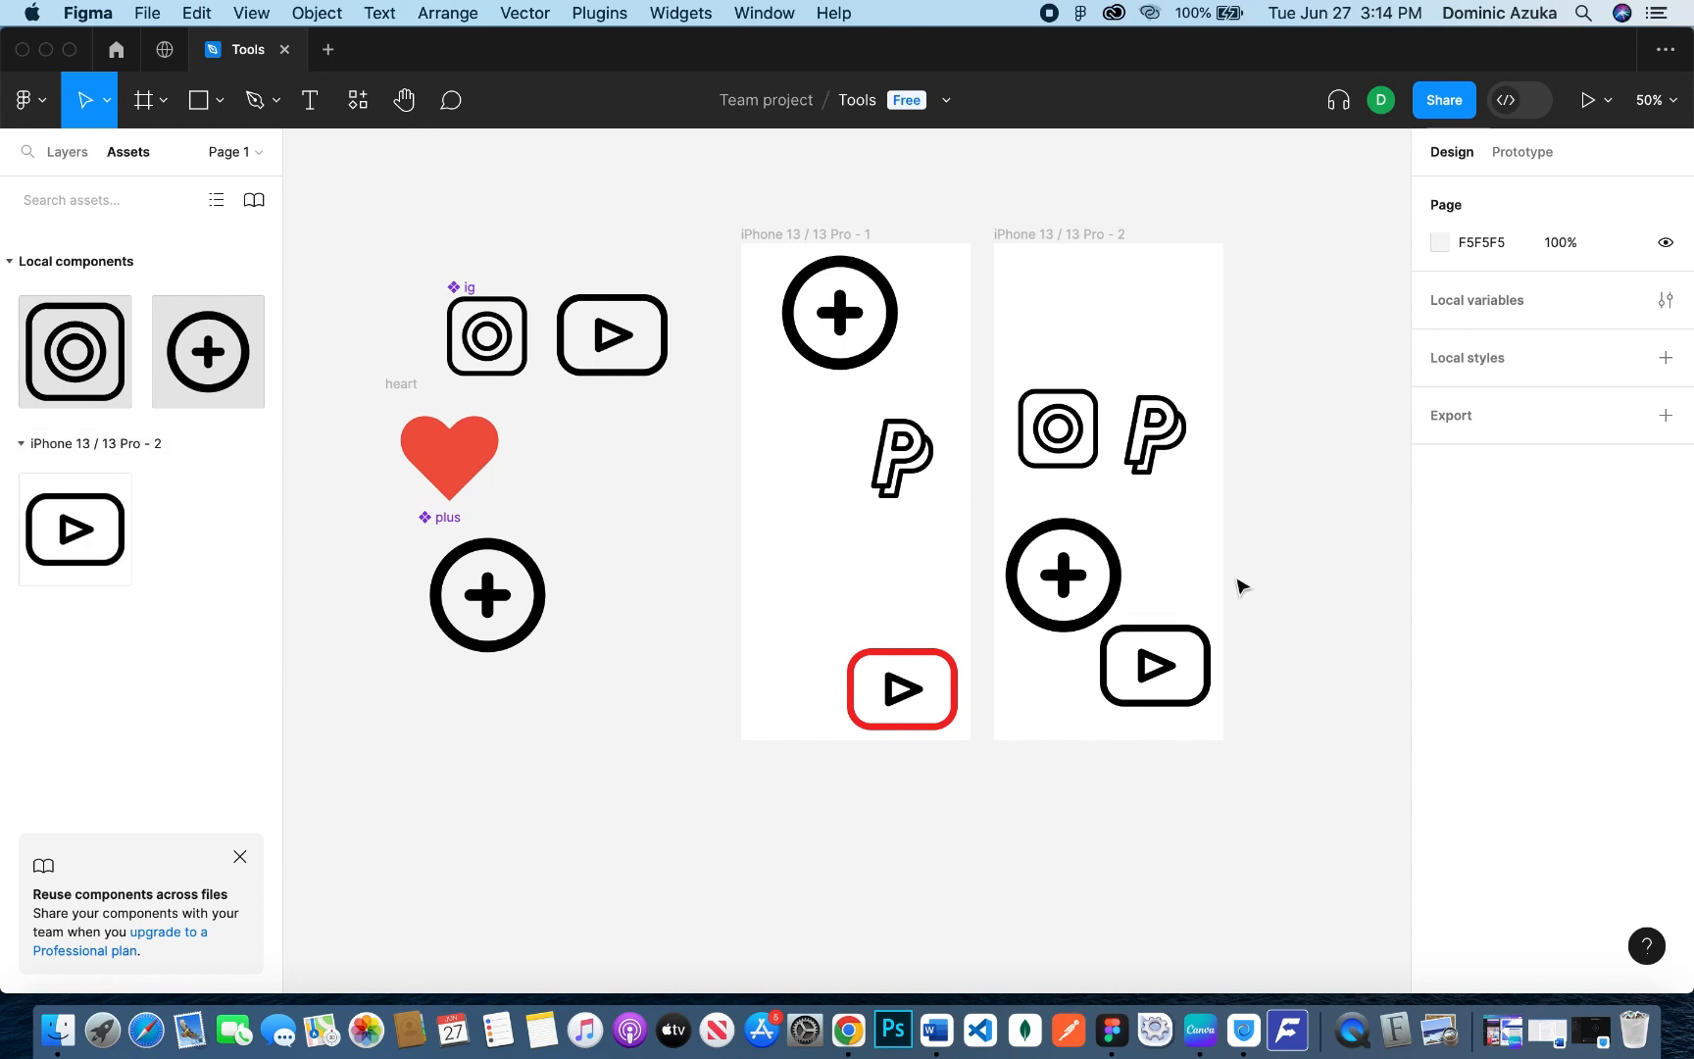
Step: Scale the four icons in iPhone 13 / 13 Pro - 2 down together to about half size, with ig at about 68 × 68
left_click_drag(1241, 722, 990, 378)
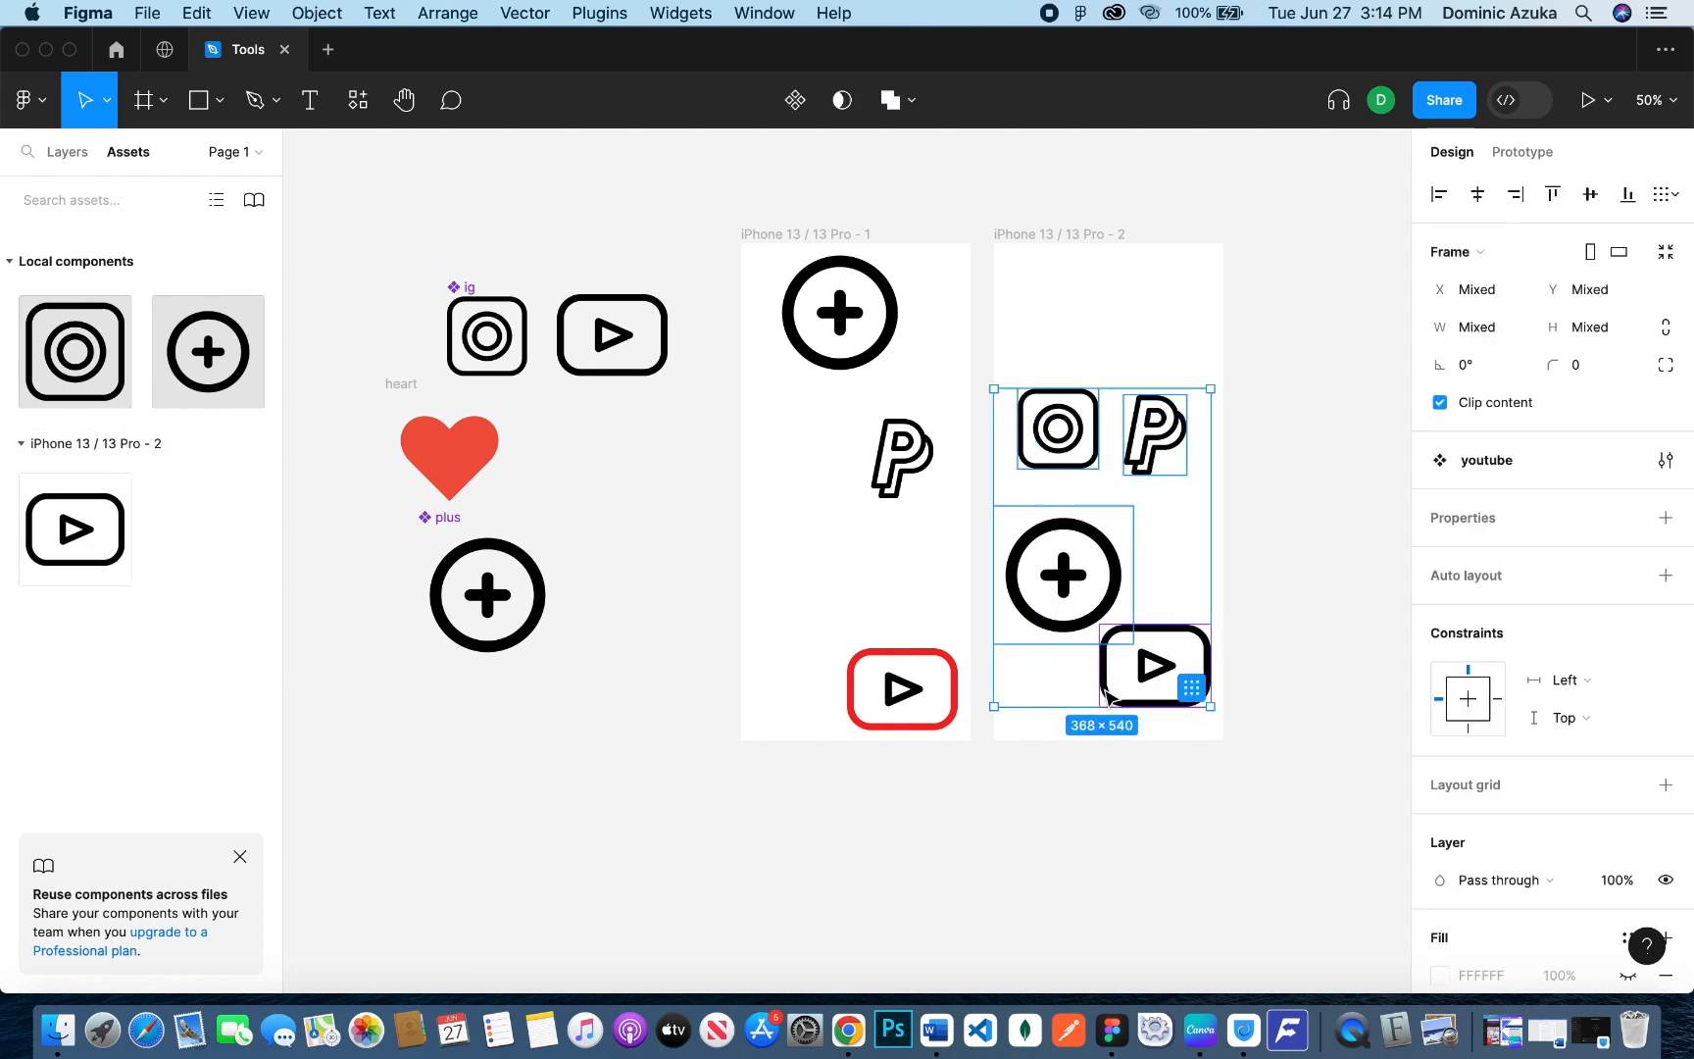
left_click(1279, 600)
left_click_drag(1255, 733, 1046, 410)
left_click_drag(1210, 706, 1168, 559)
left_click(1271, 551)
left_click(1328, 561)
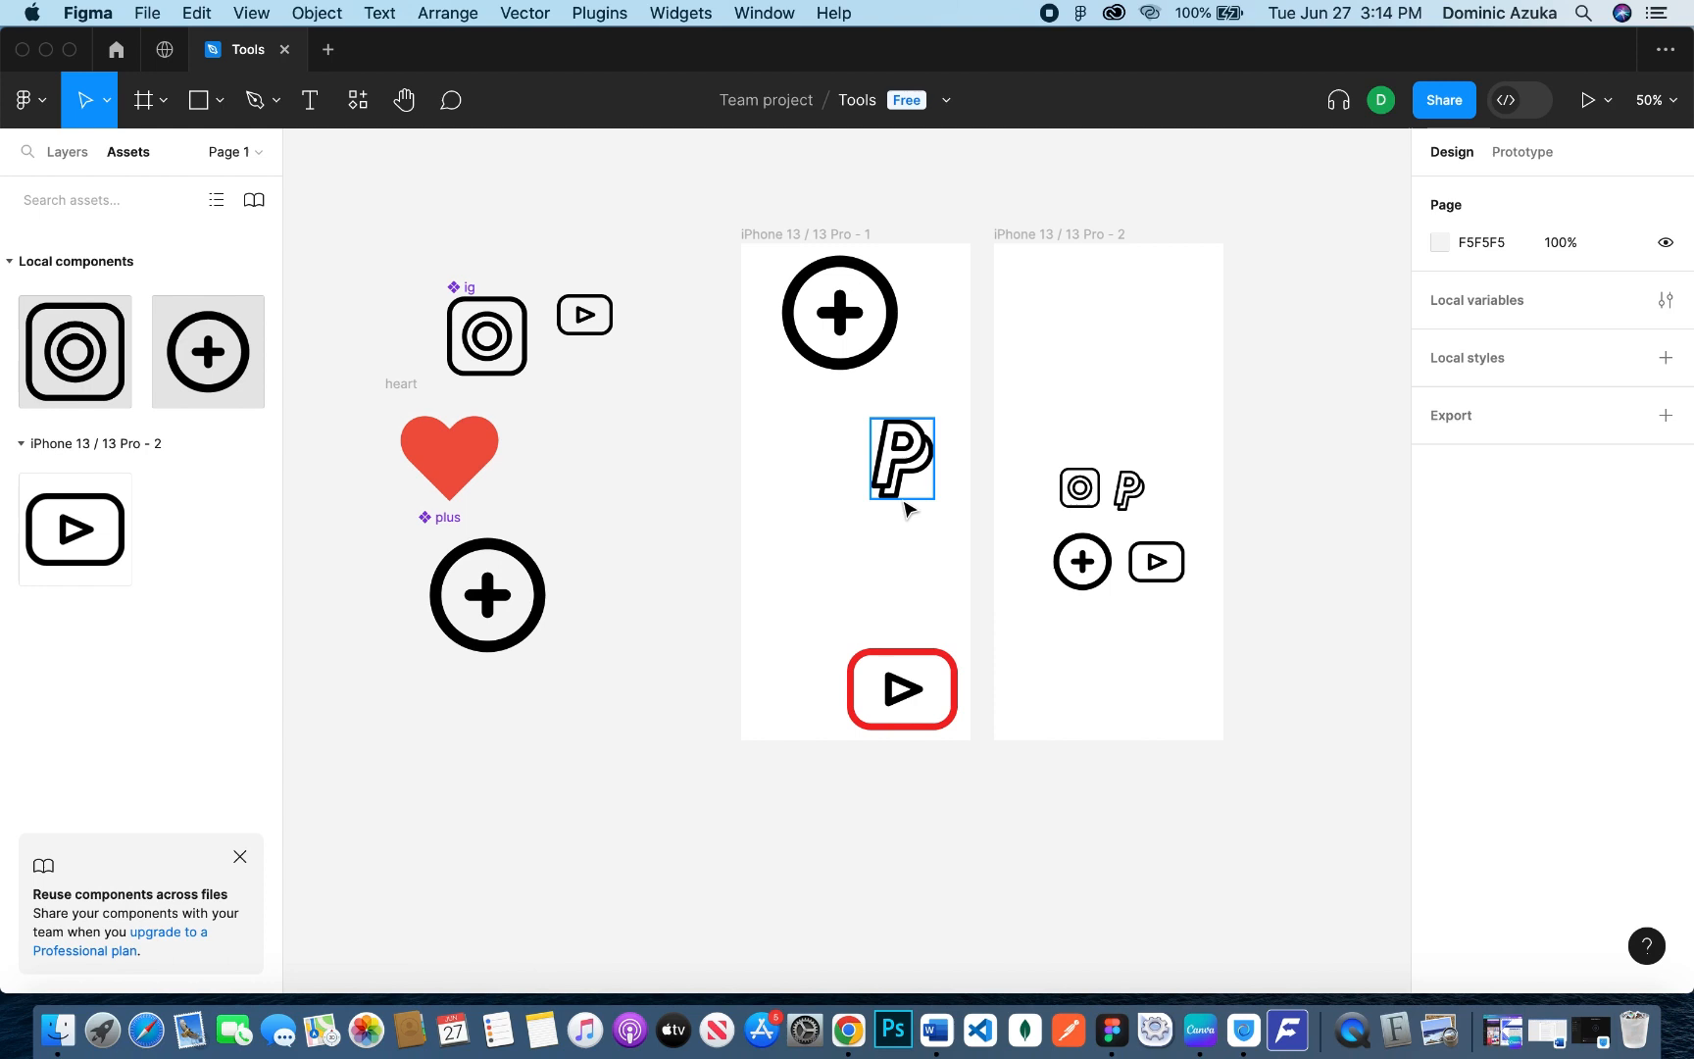
Step: Recolour the ig main component on the canvas to green 00FF85
left_click(523, 353)
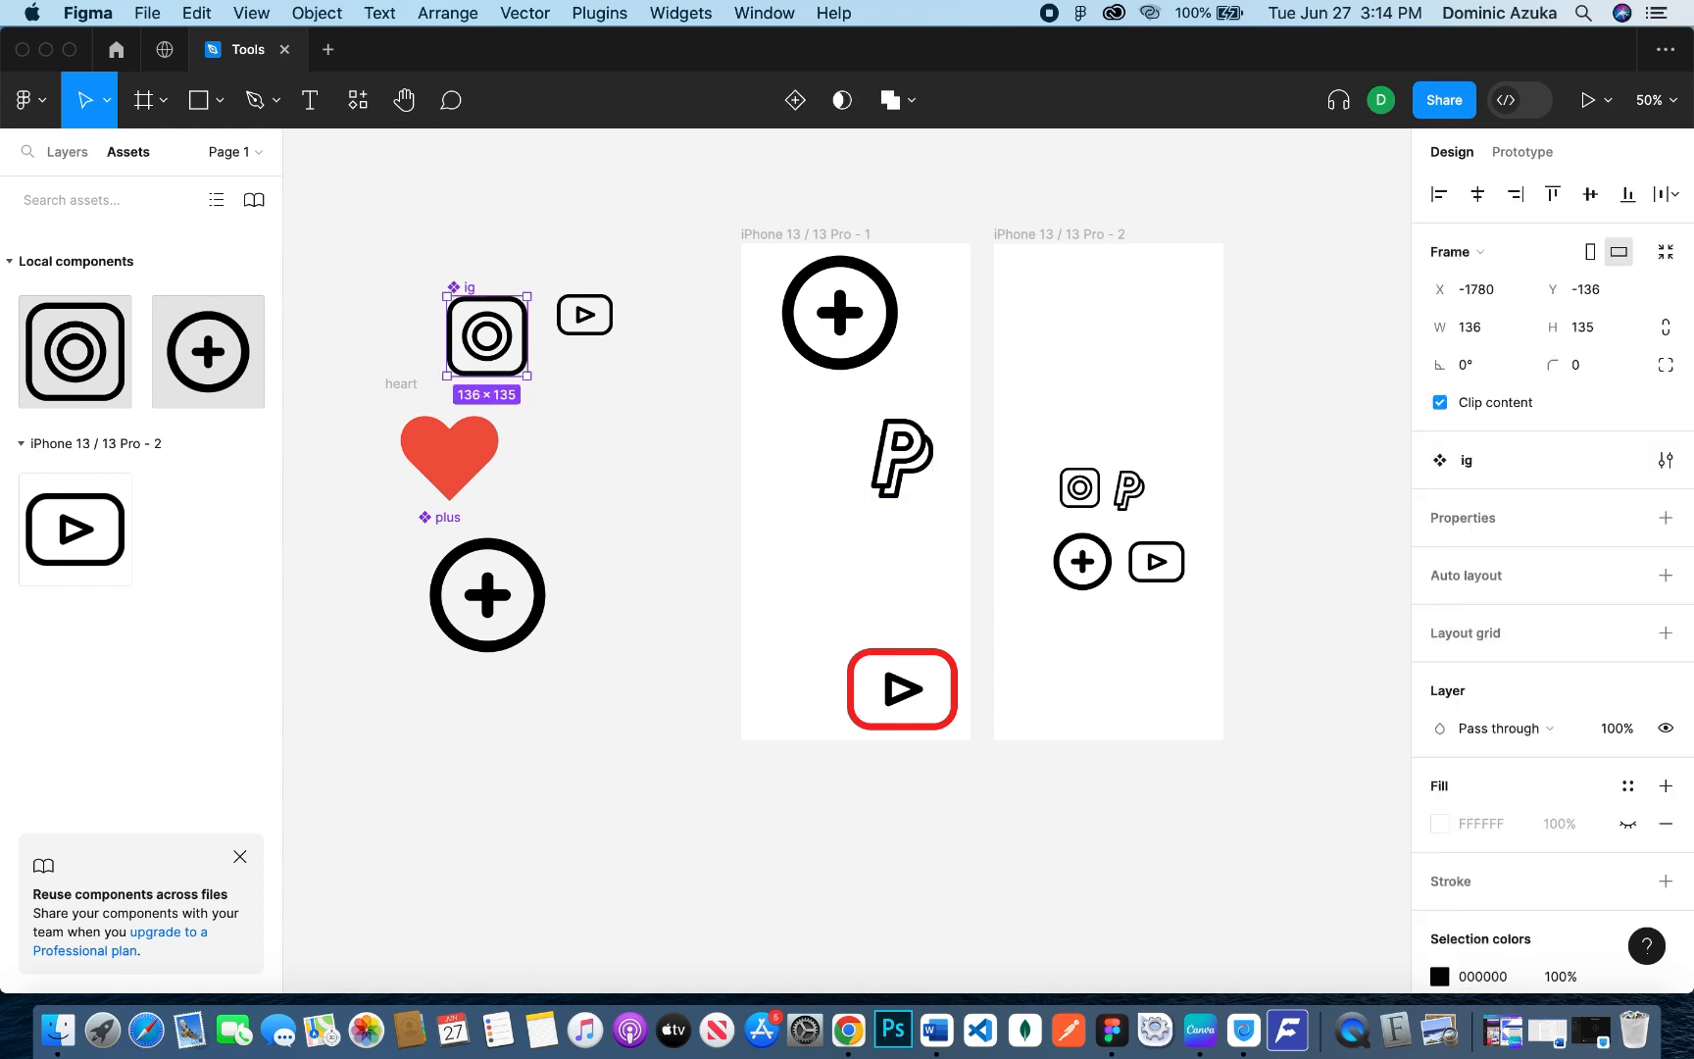
scroll(1498, 703, "down", 2)
left_click(1440, 790)
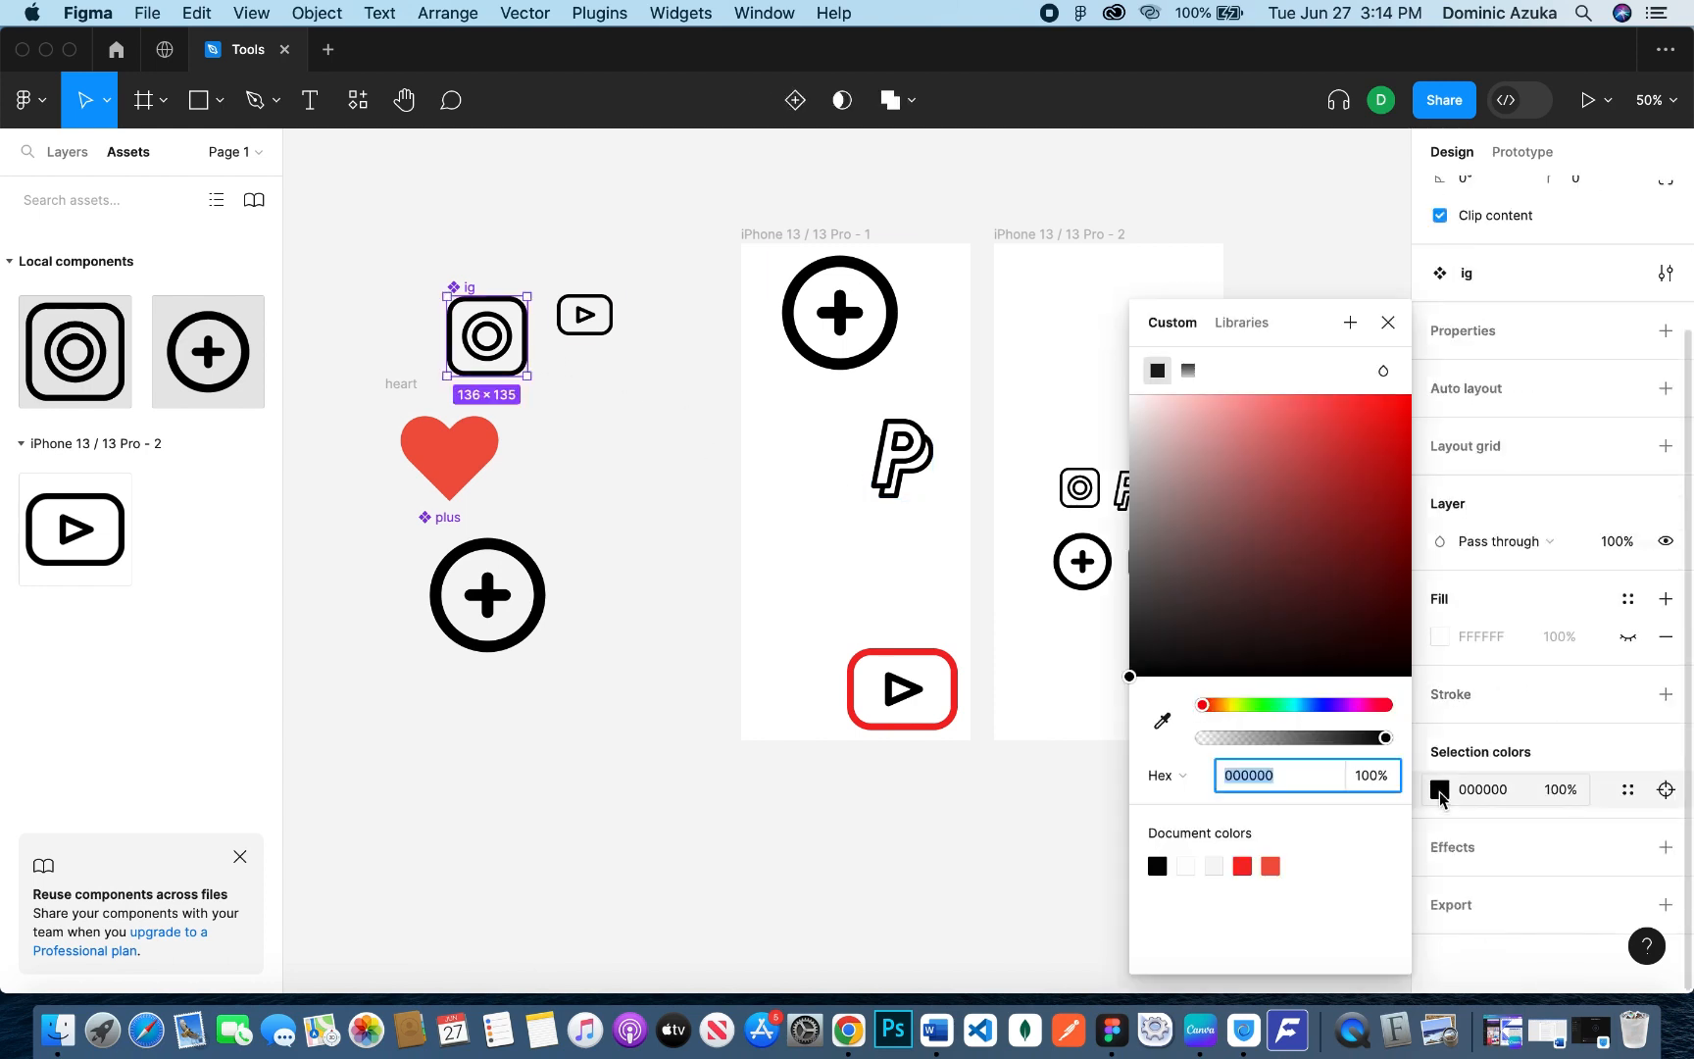
left_click(1280, 707)
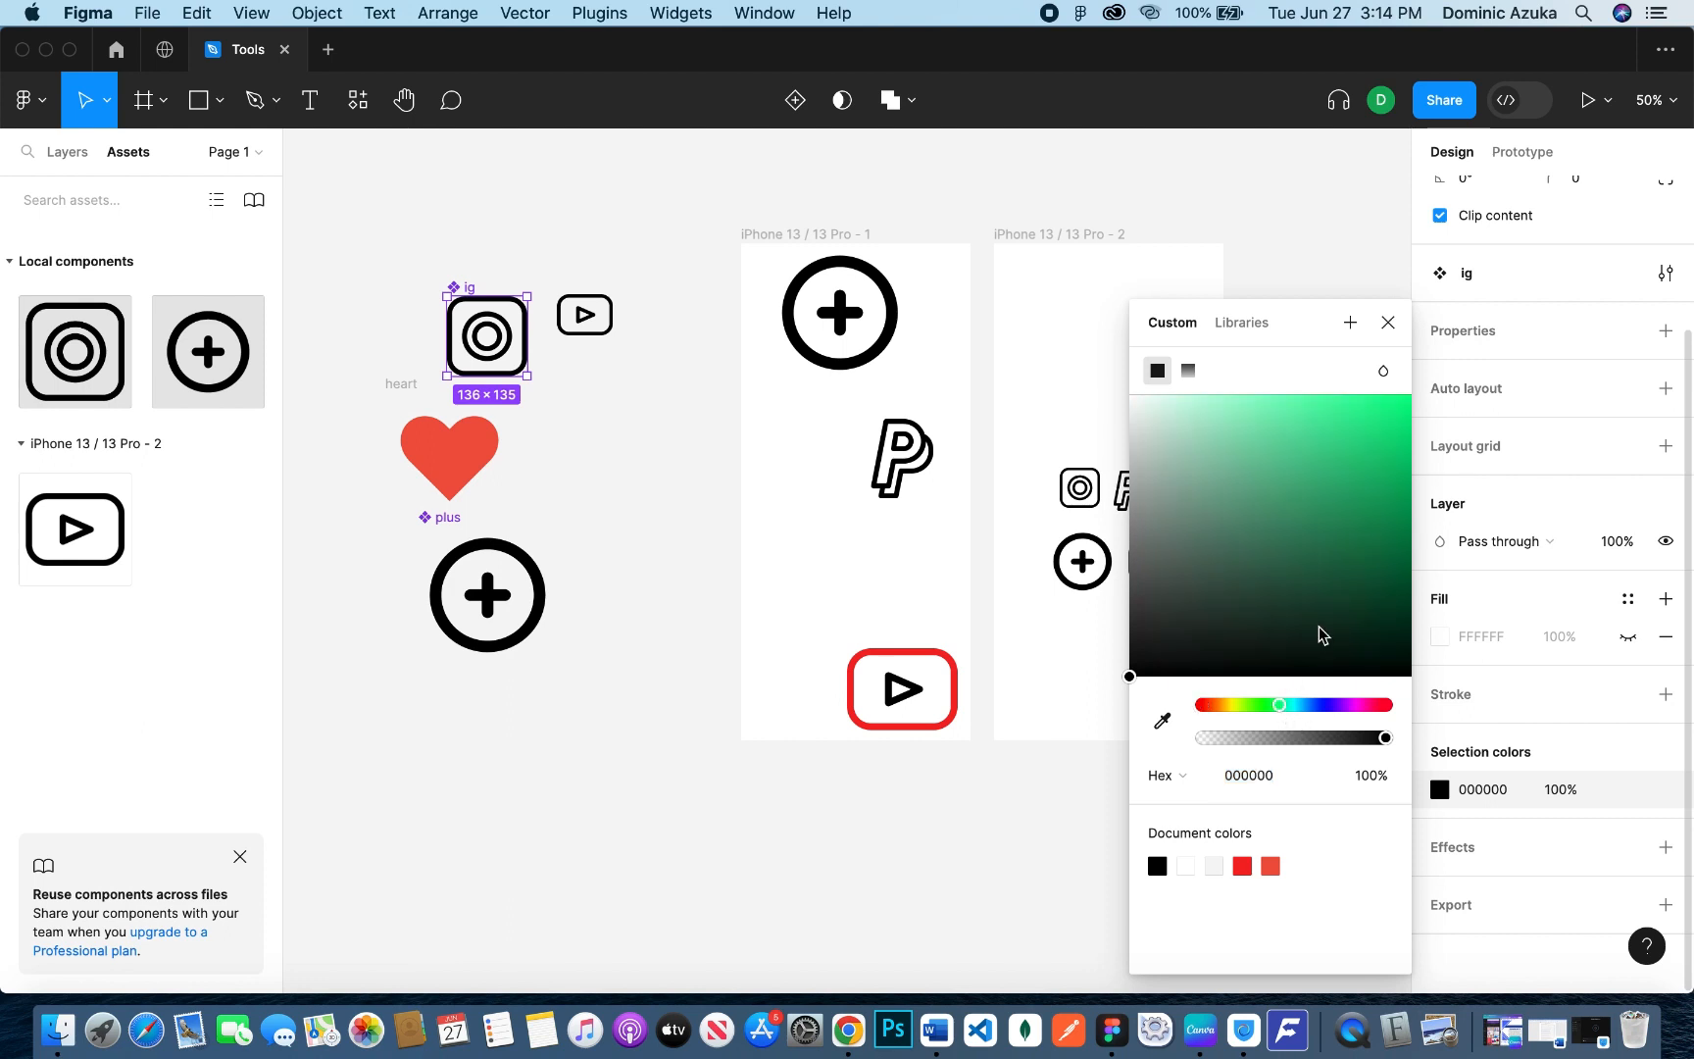
left_click_drag(1388, 420, 1415, 401)
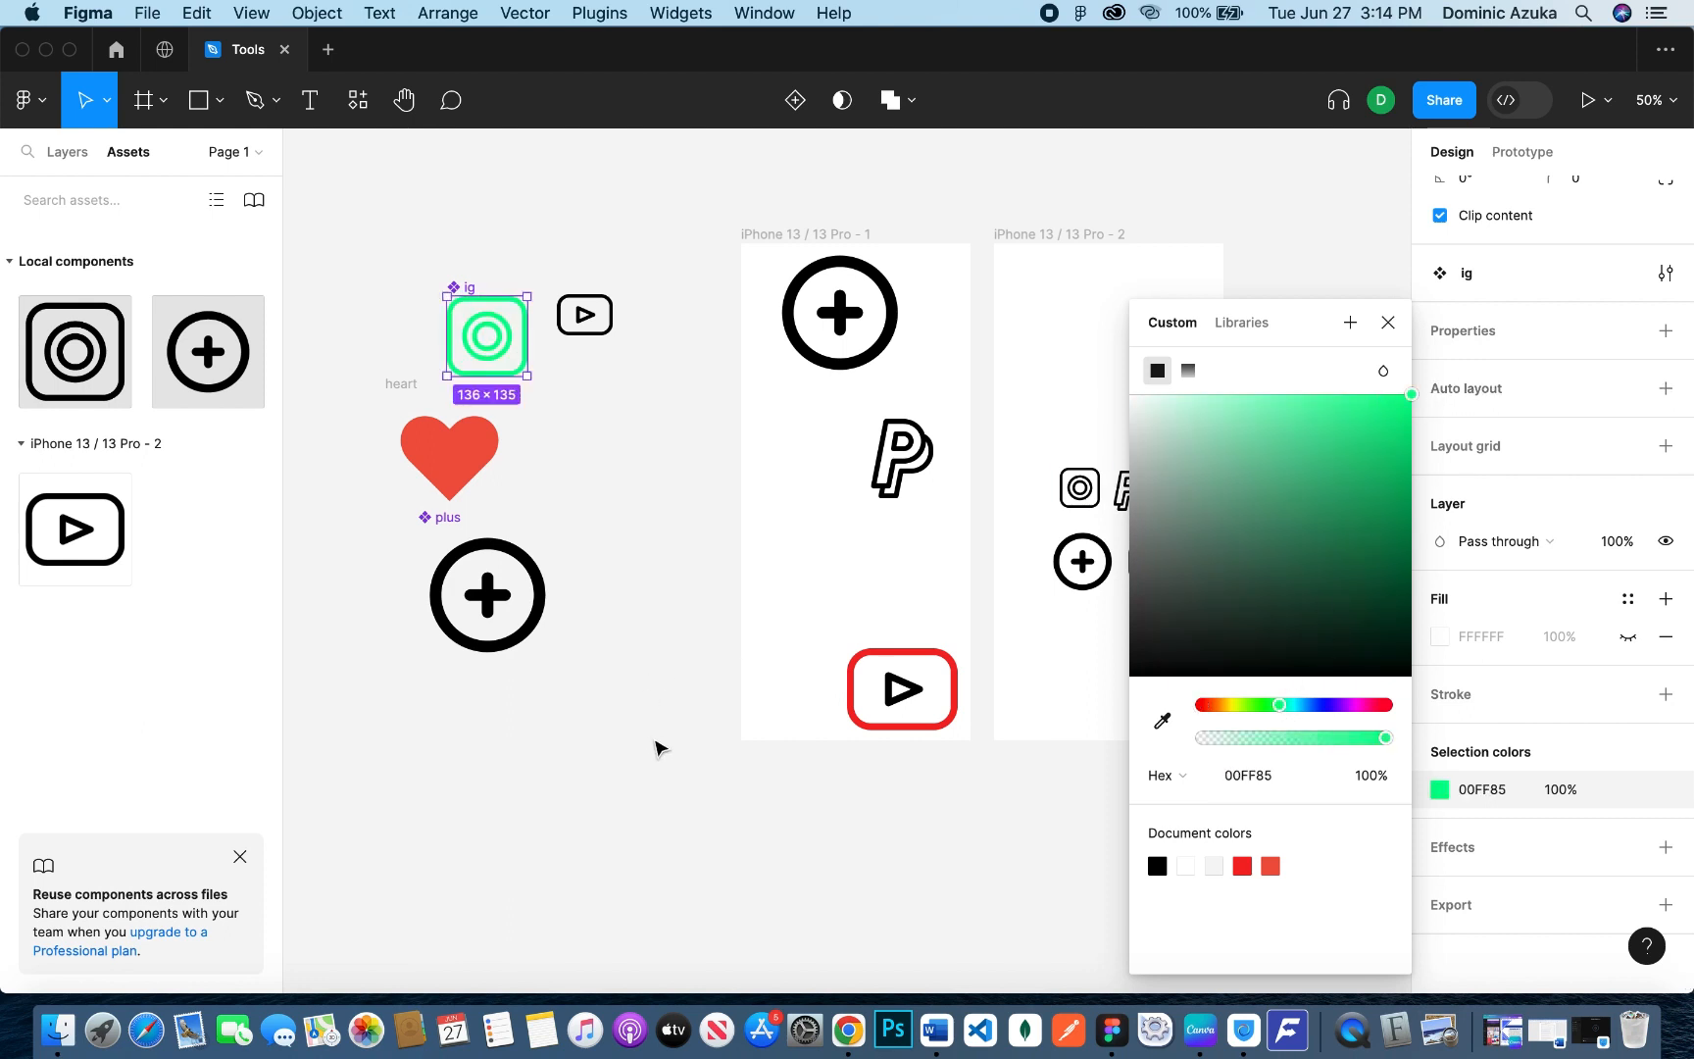
left_click(656, 743)
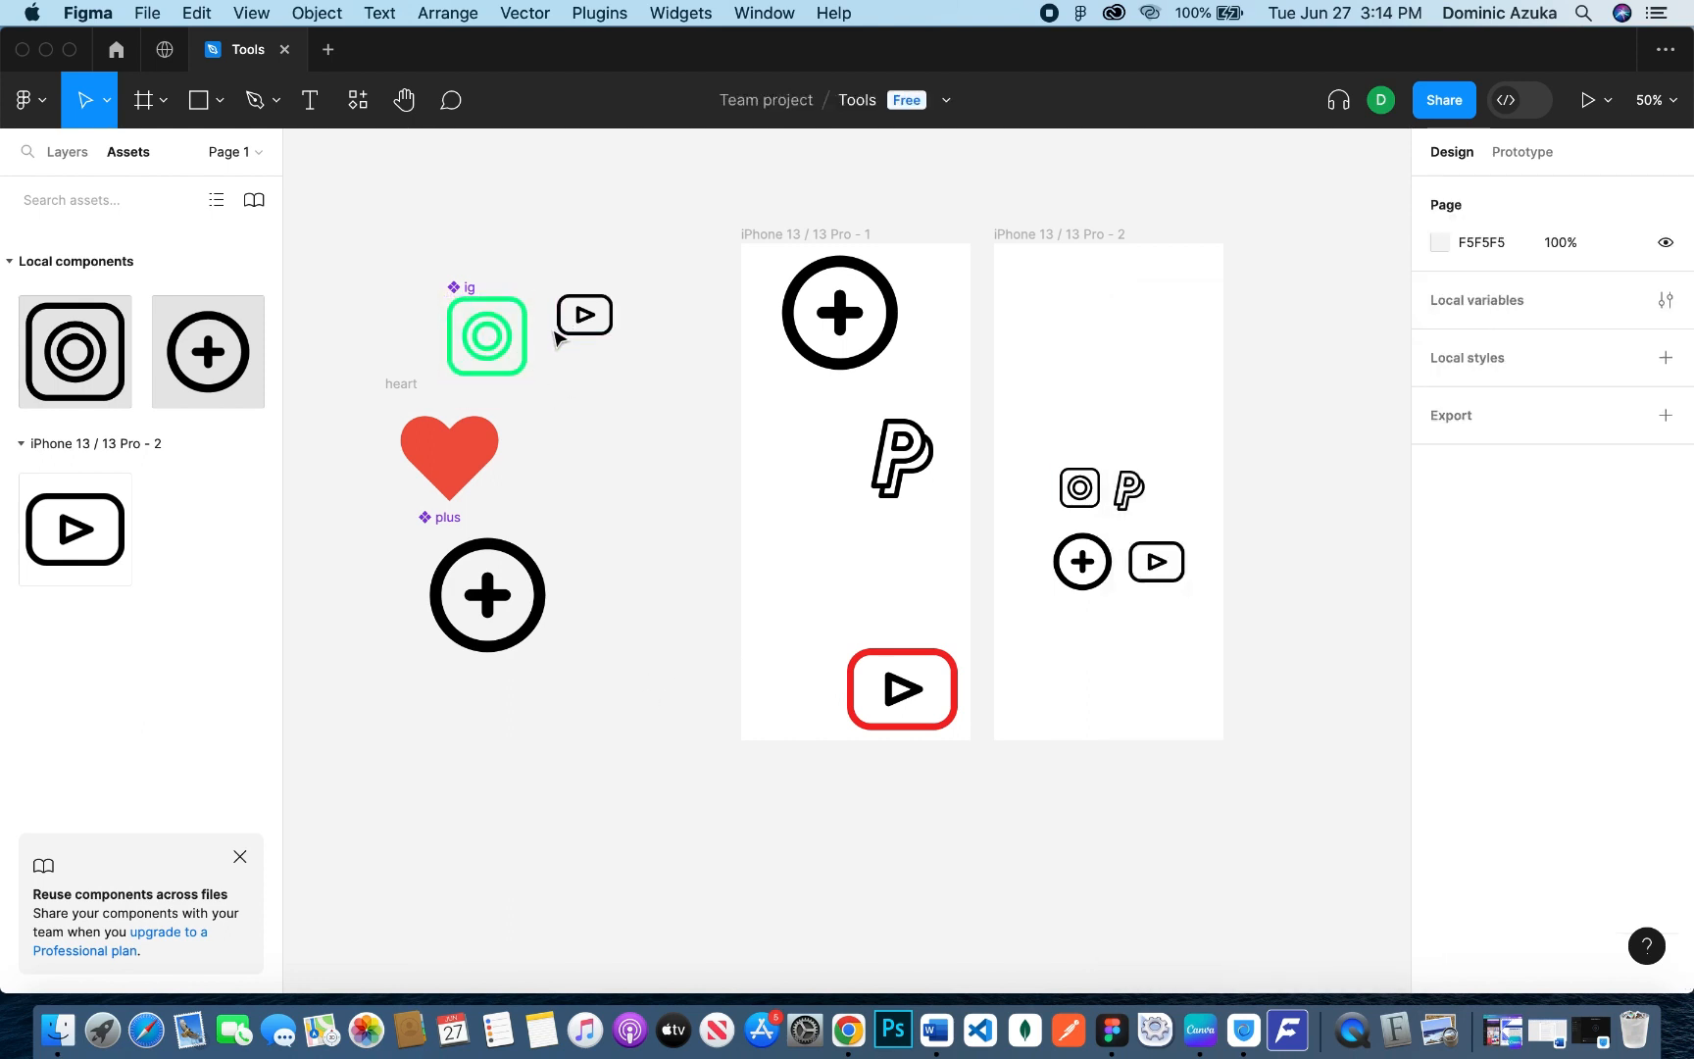
Step: Delete the small black ig icon from iPhone 13 / 13 Pro - 2
left_click(1078, 490)
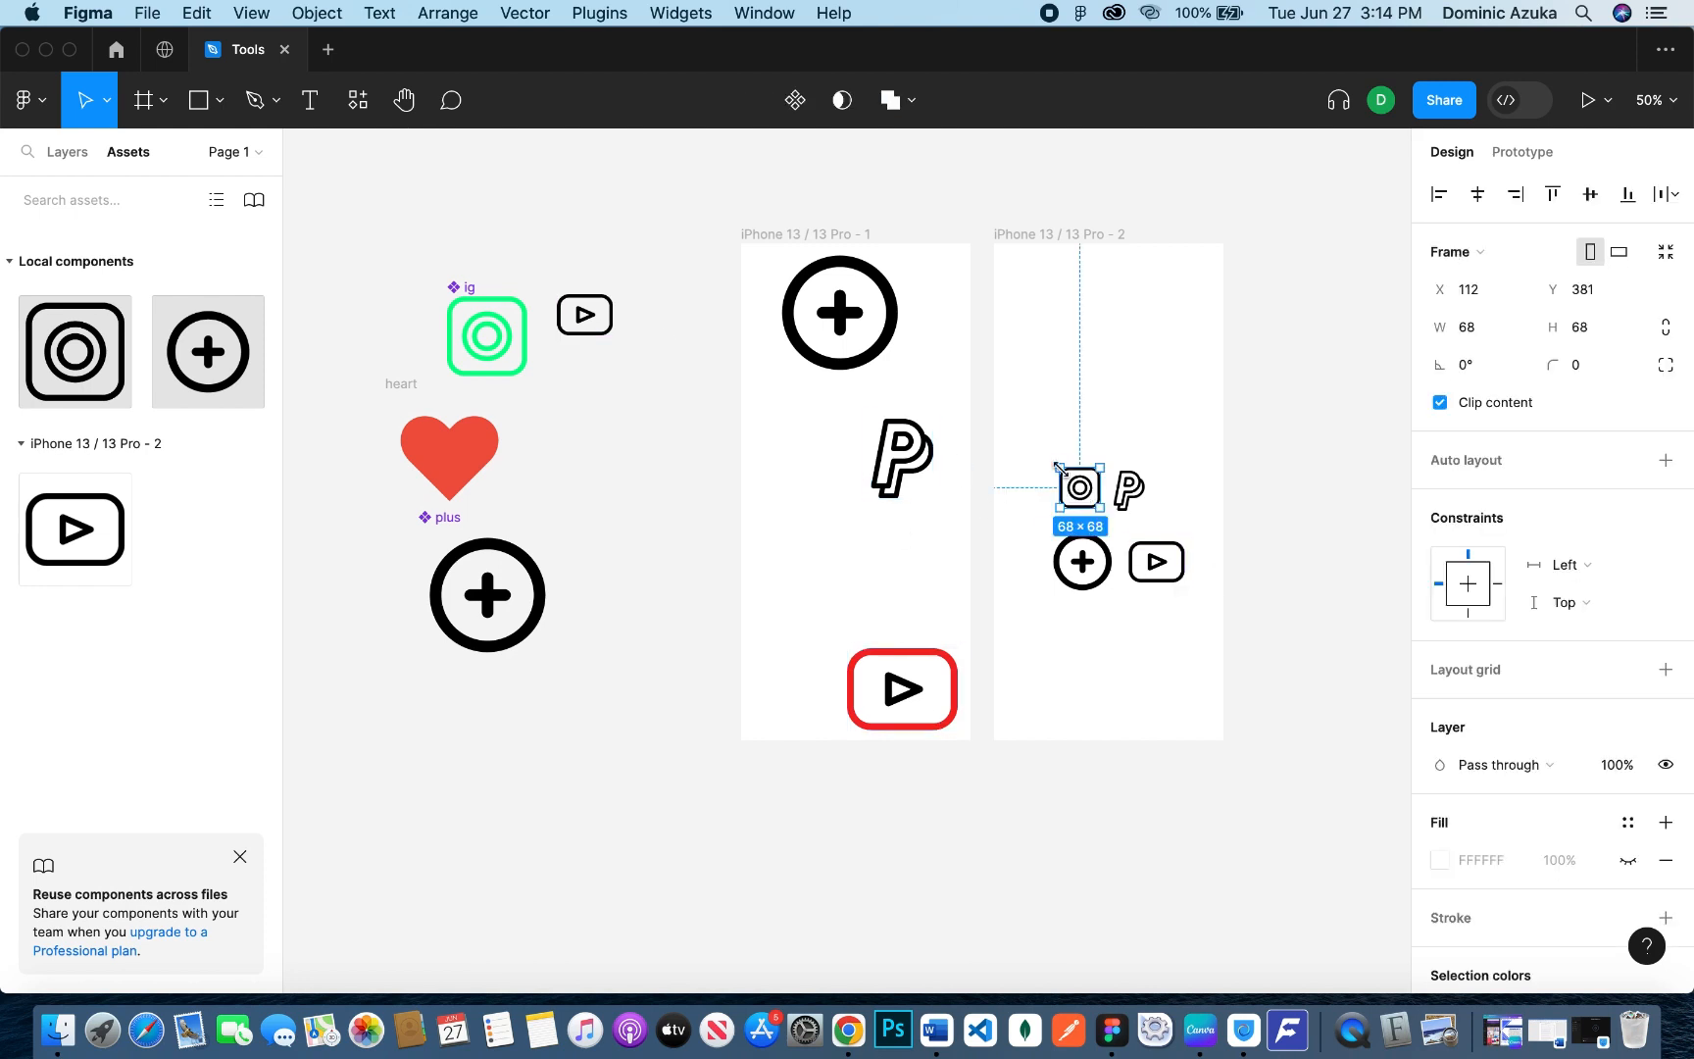
left_click(1059, 454)
left_click(1079, 492)
key("Delete")
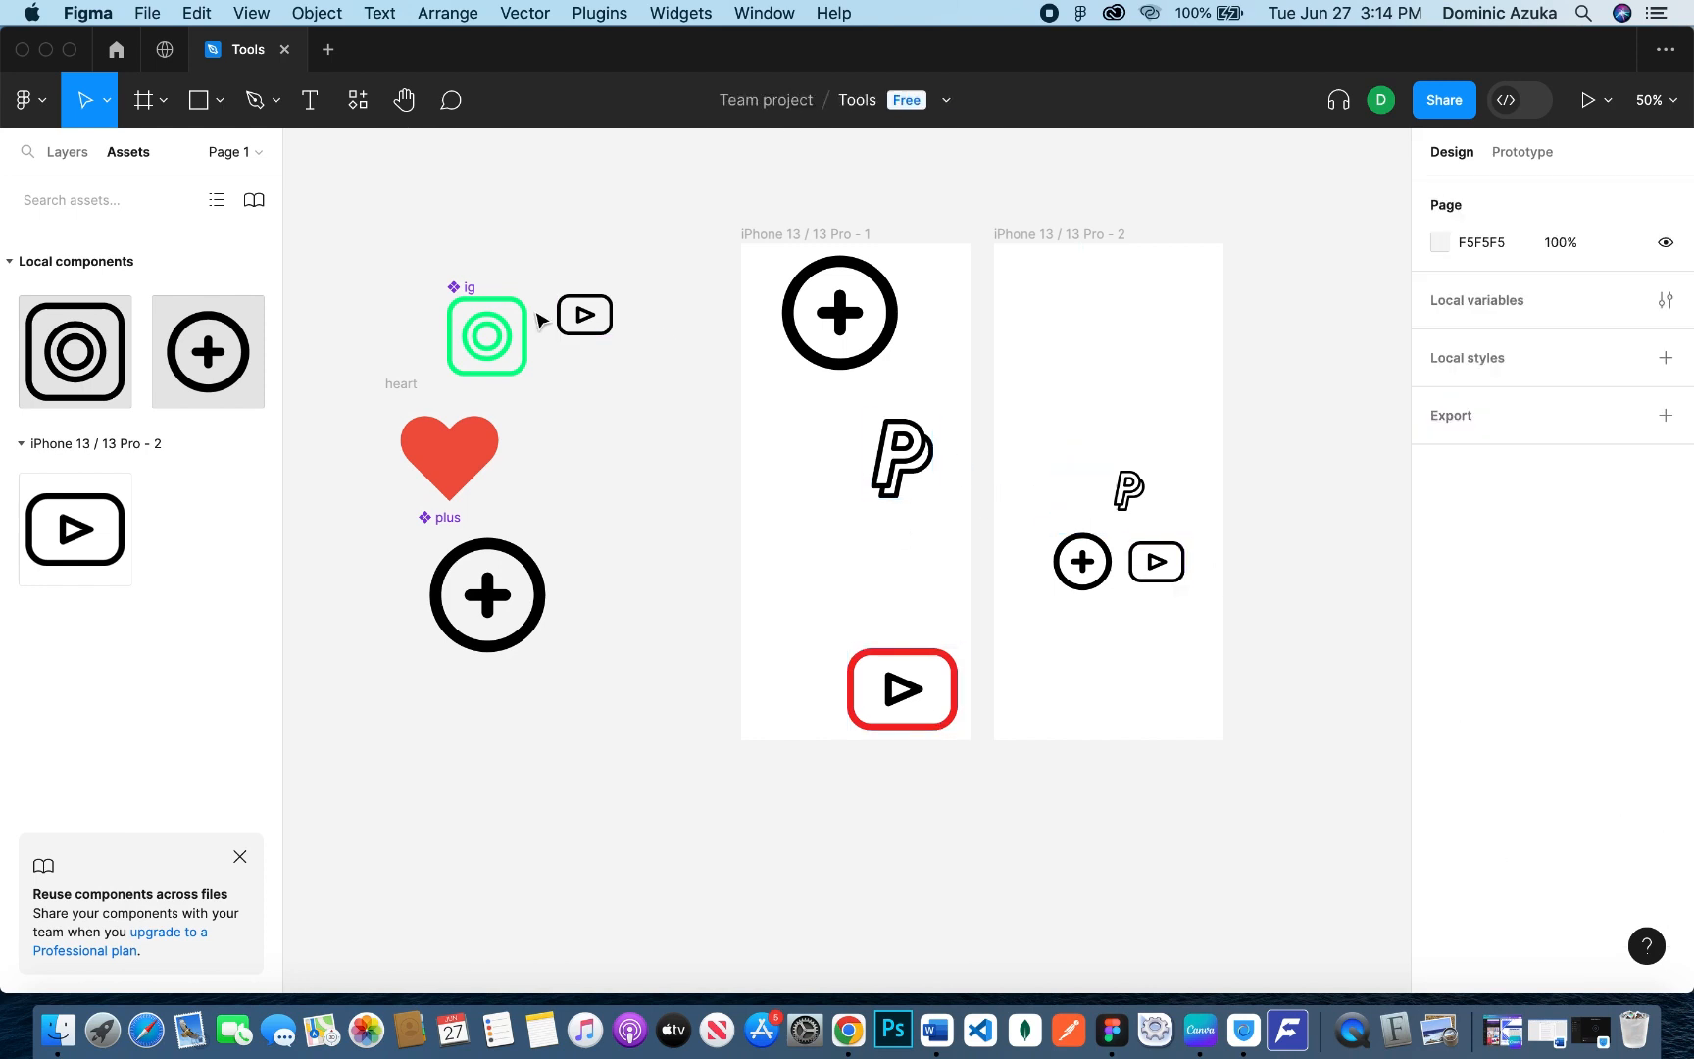
Step: Copy the green ig component as an instance into the upper left of iPhone 13 / 13 Pro - 2, at about X 34, Y 76
left_click(489, 337)
left_click_drag(489, 337, 692, 372)
key("super+z")
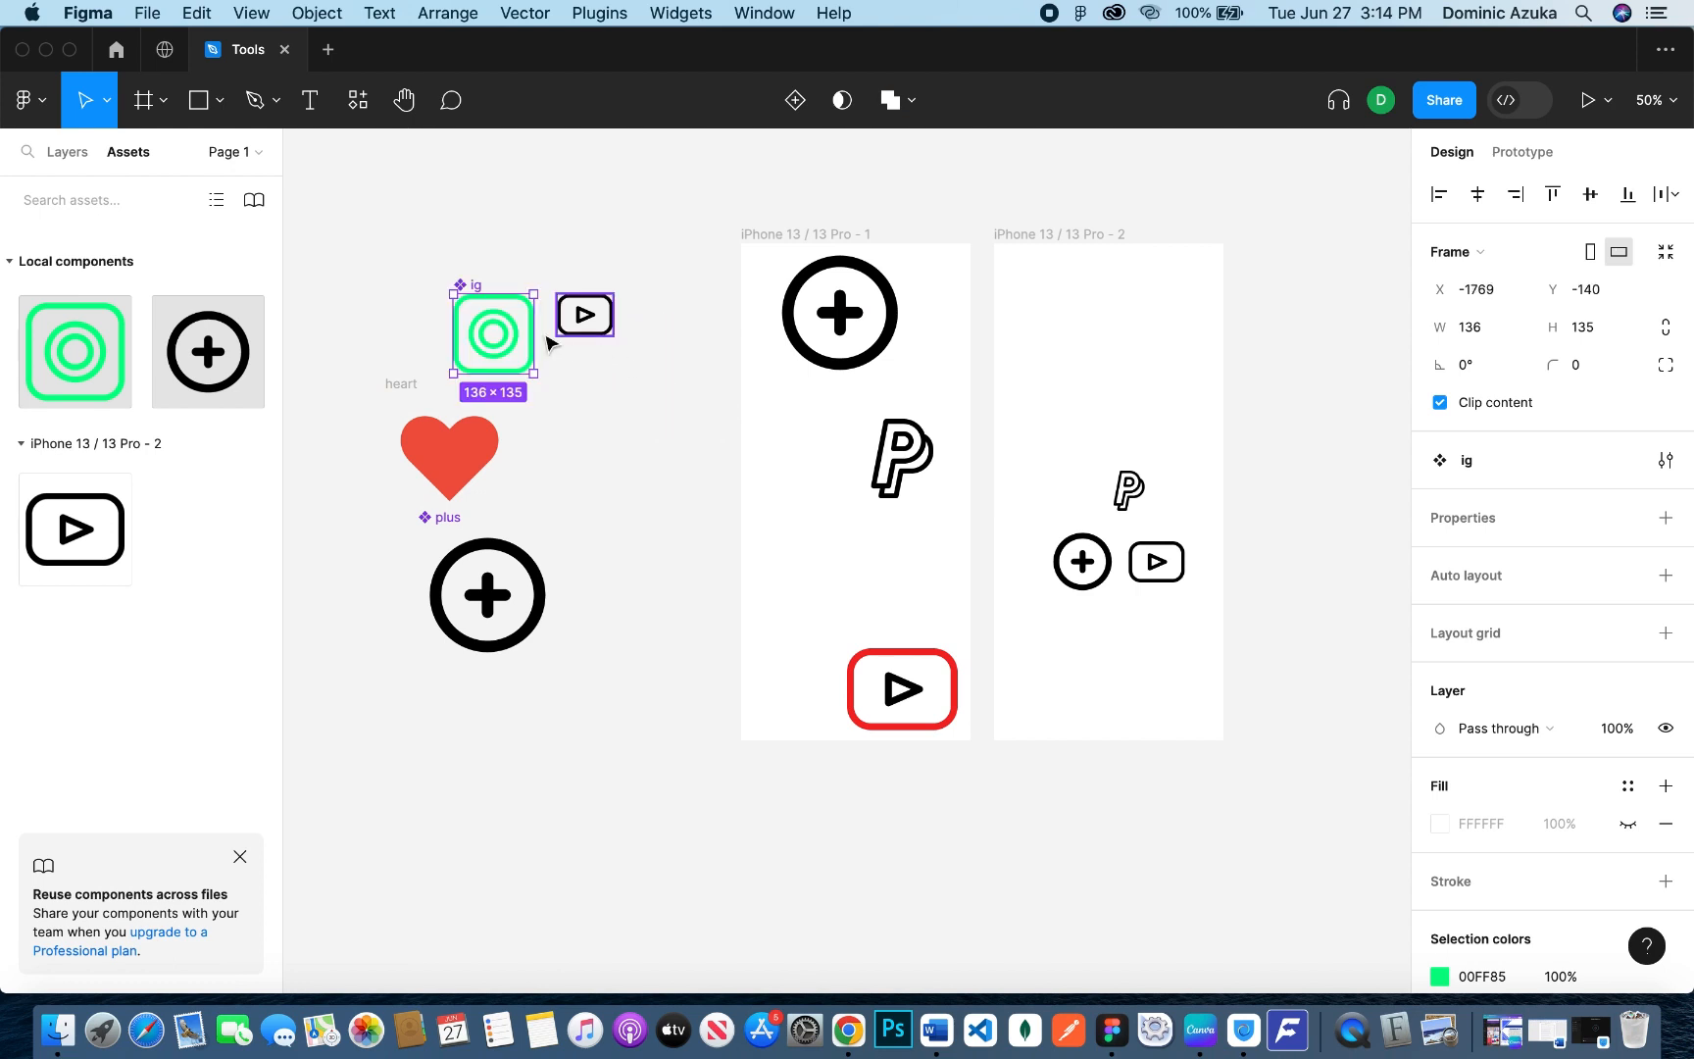
left_click_drag(520, 344, 1088, 342)
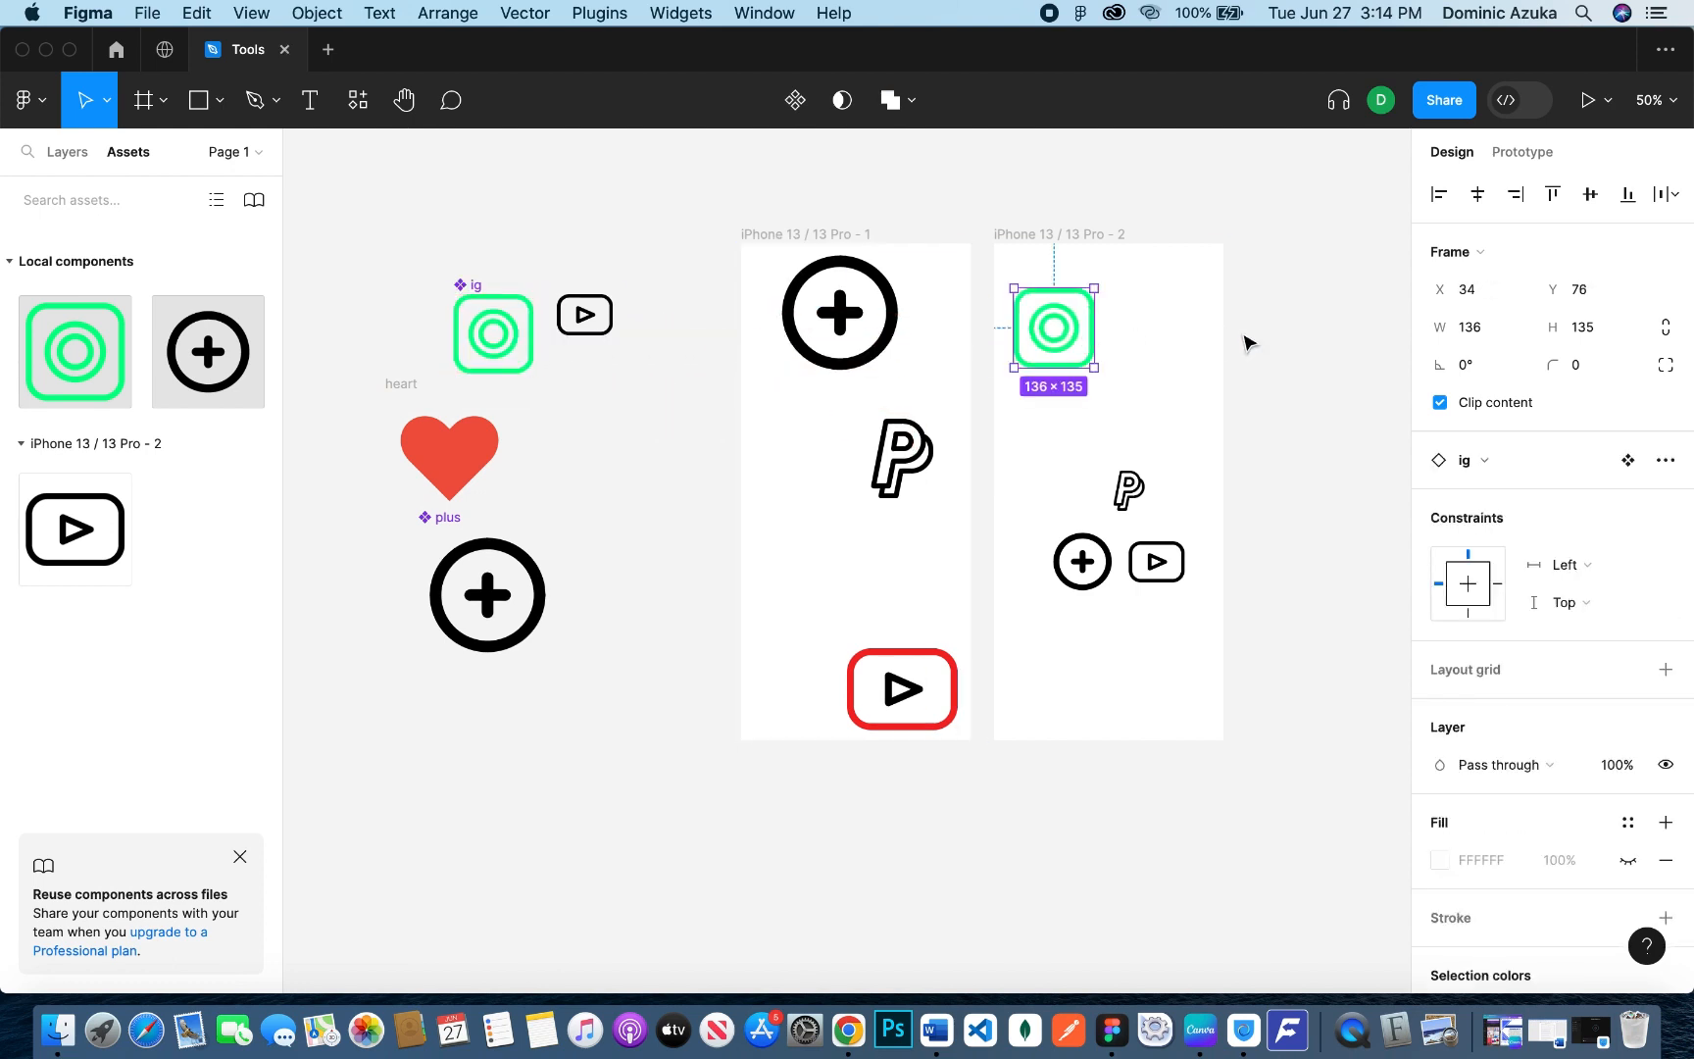
left_click(1247, 341)
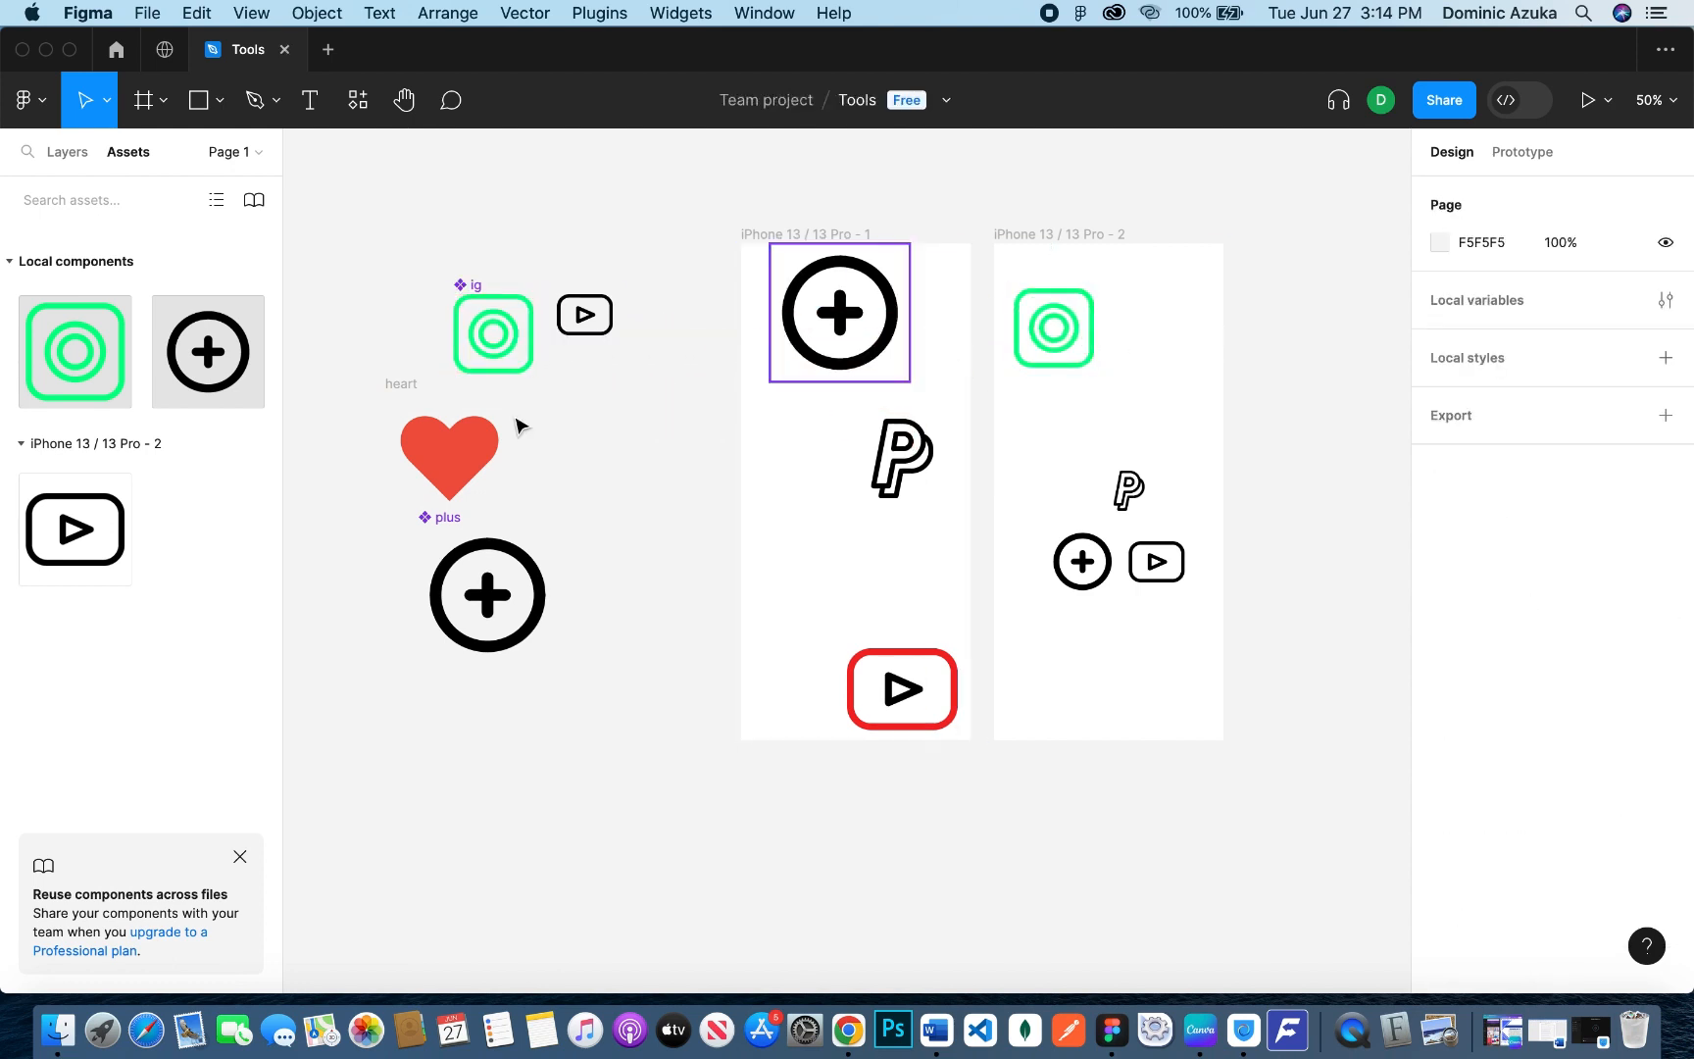
Step: Recolour the ig main component to magenta FF00D6 so that its instance follows
left_click(510, 334)
scroll(1551, 787, "down", 3)
left_click(1438, 790)
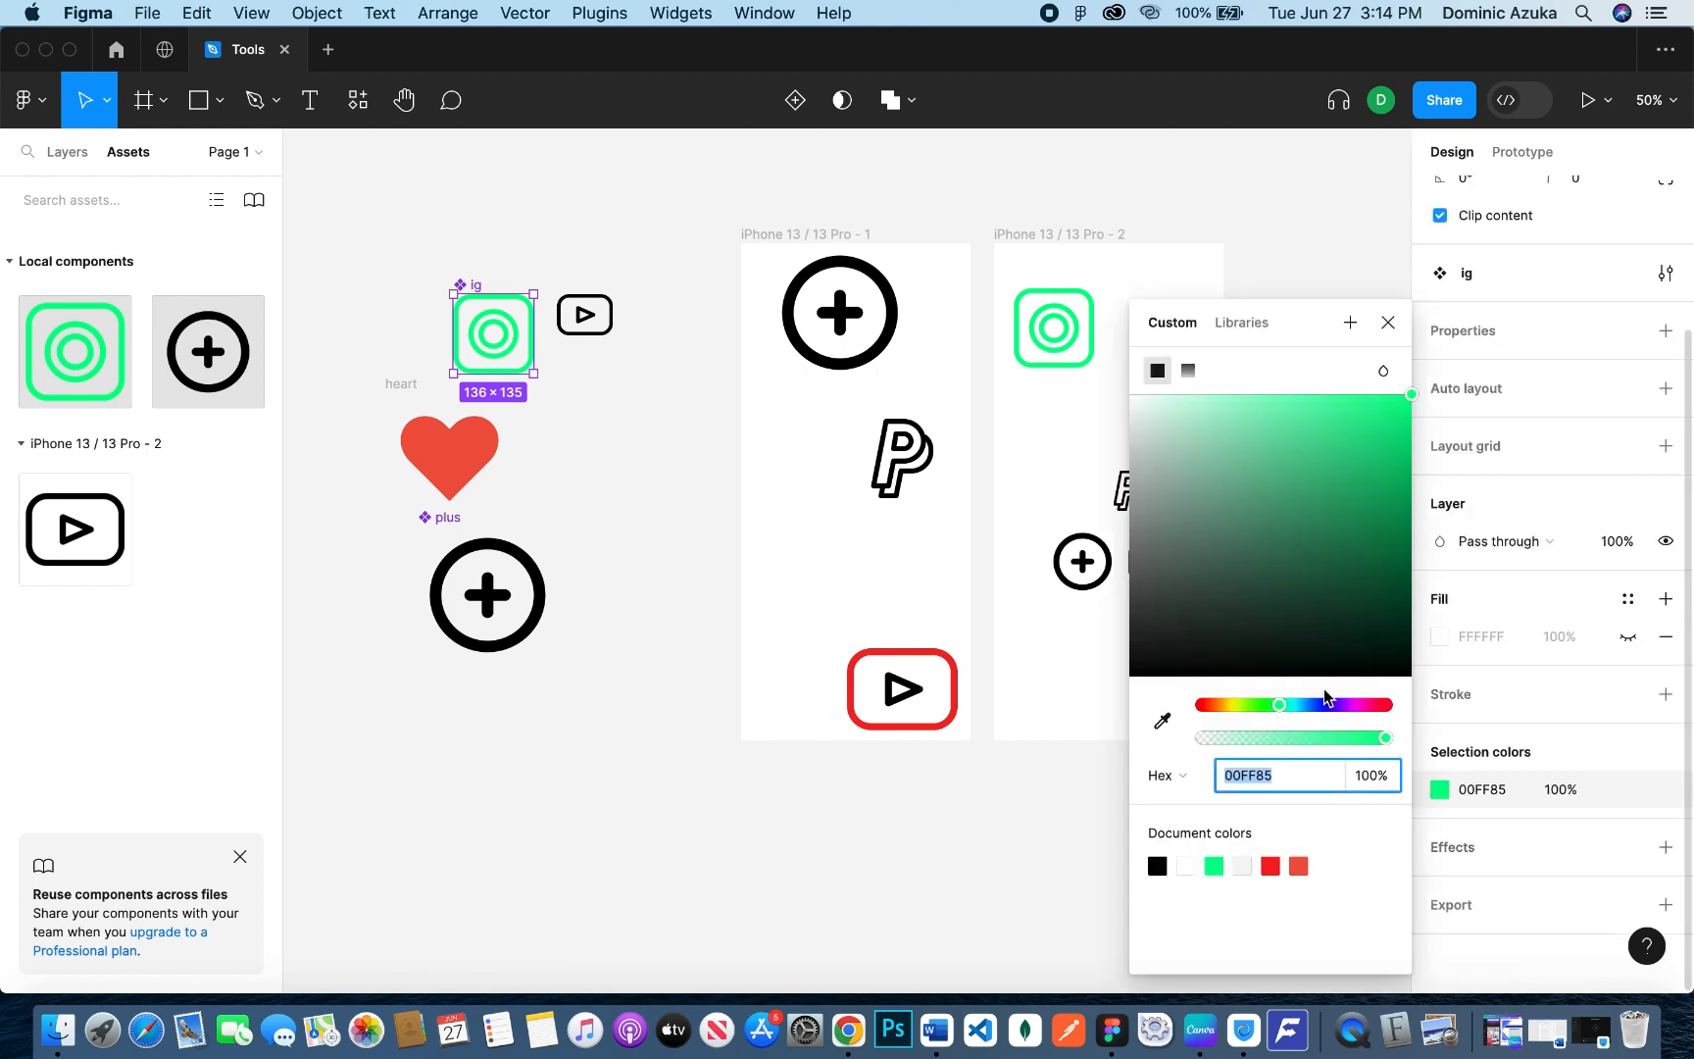
left_click(1360, 704)
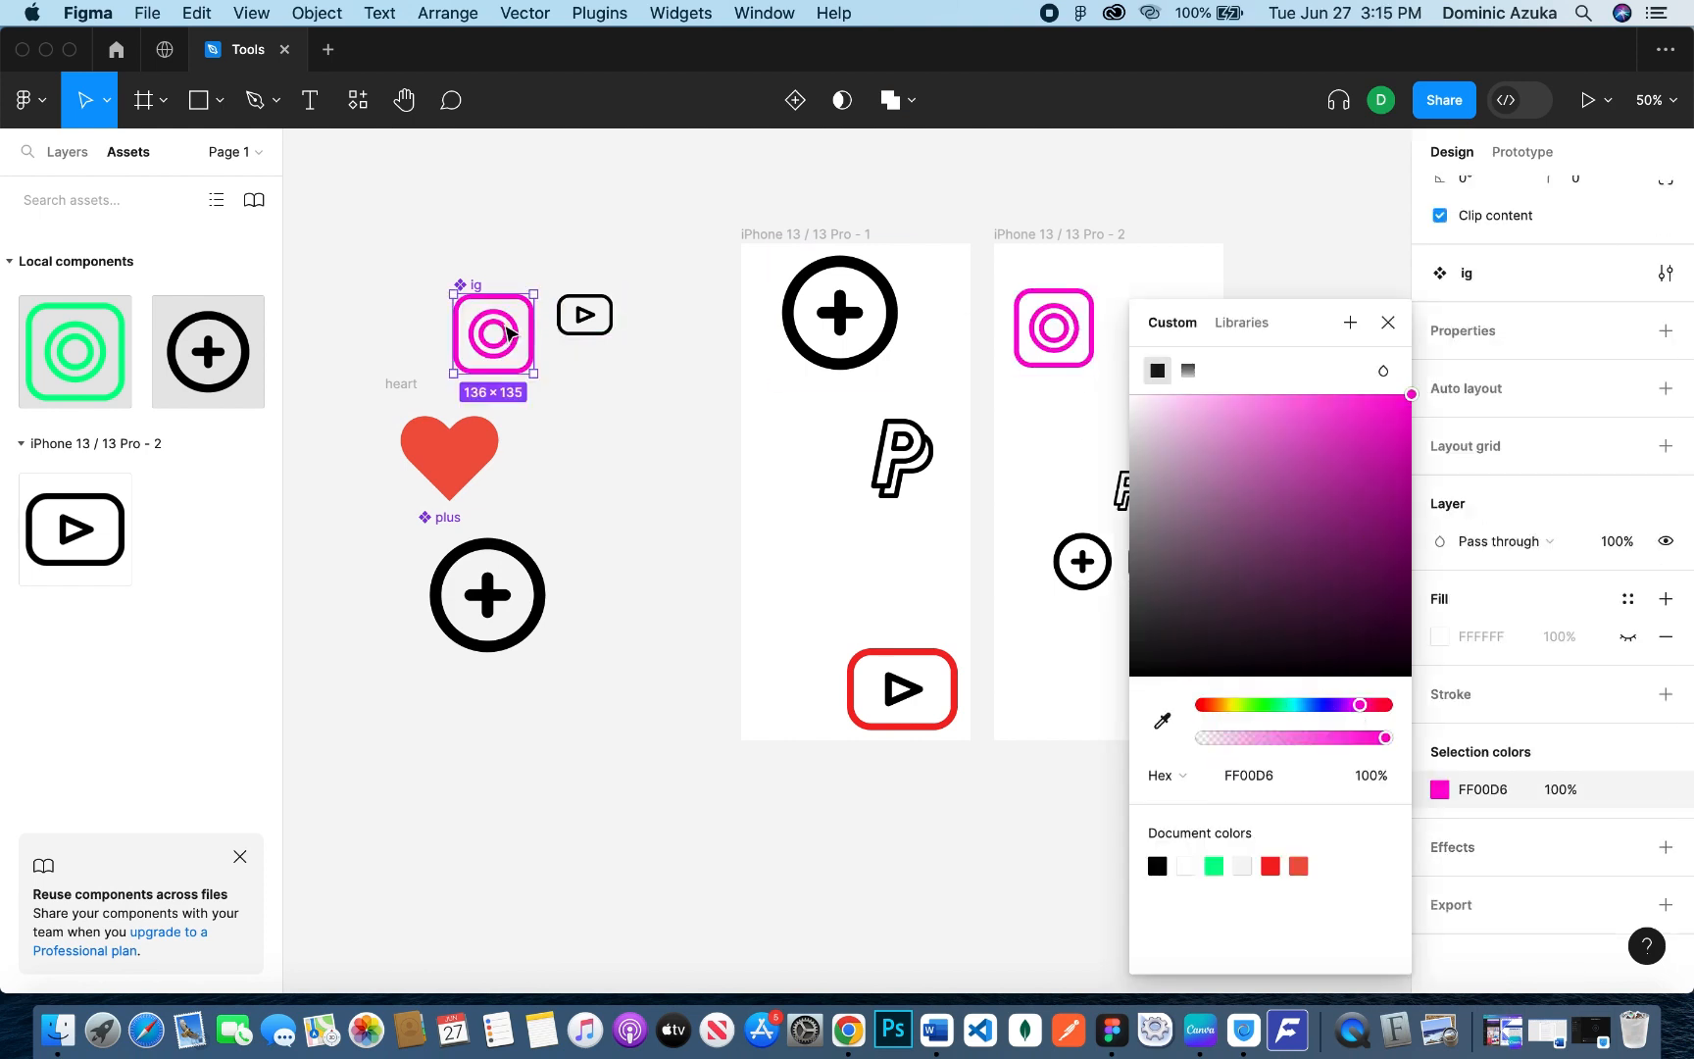
left_click(642, 502)
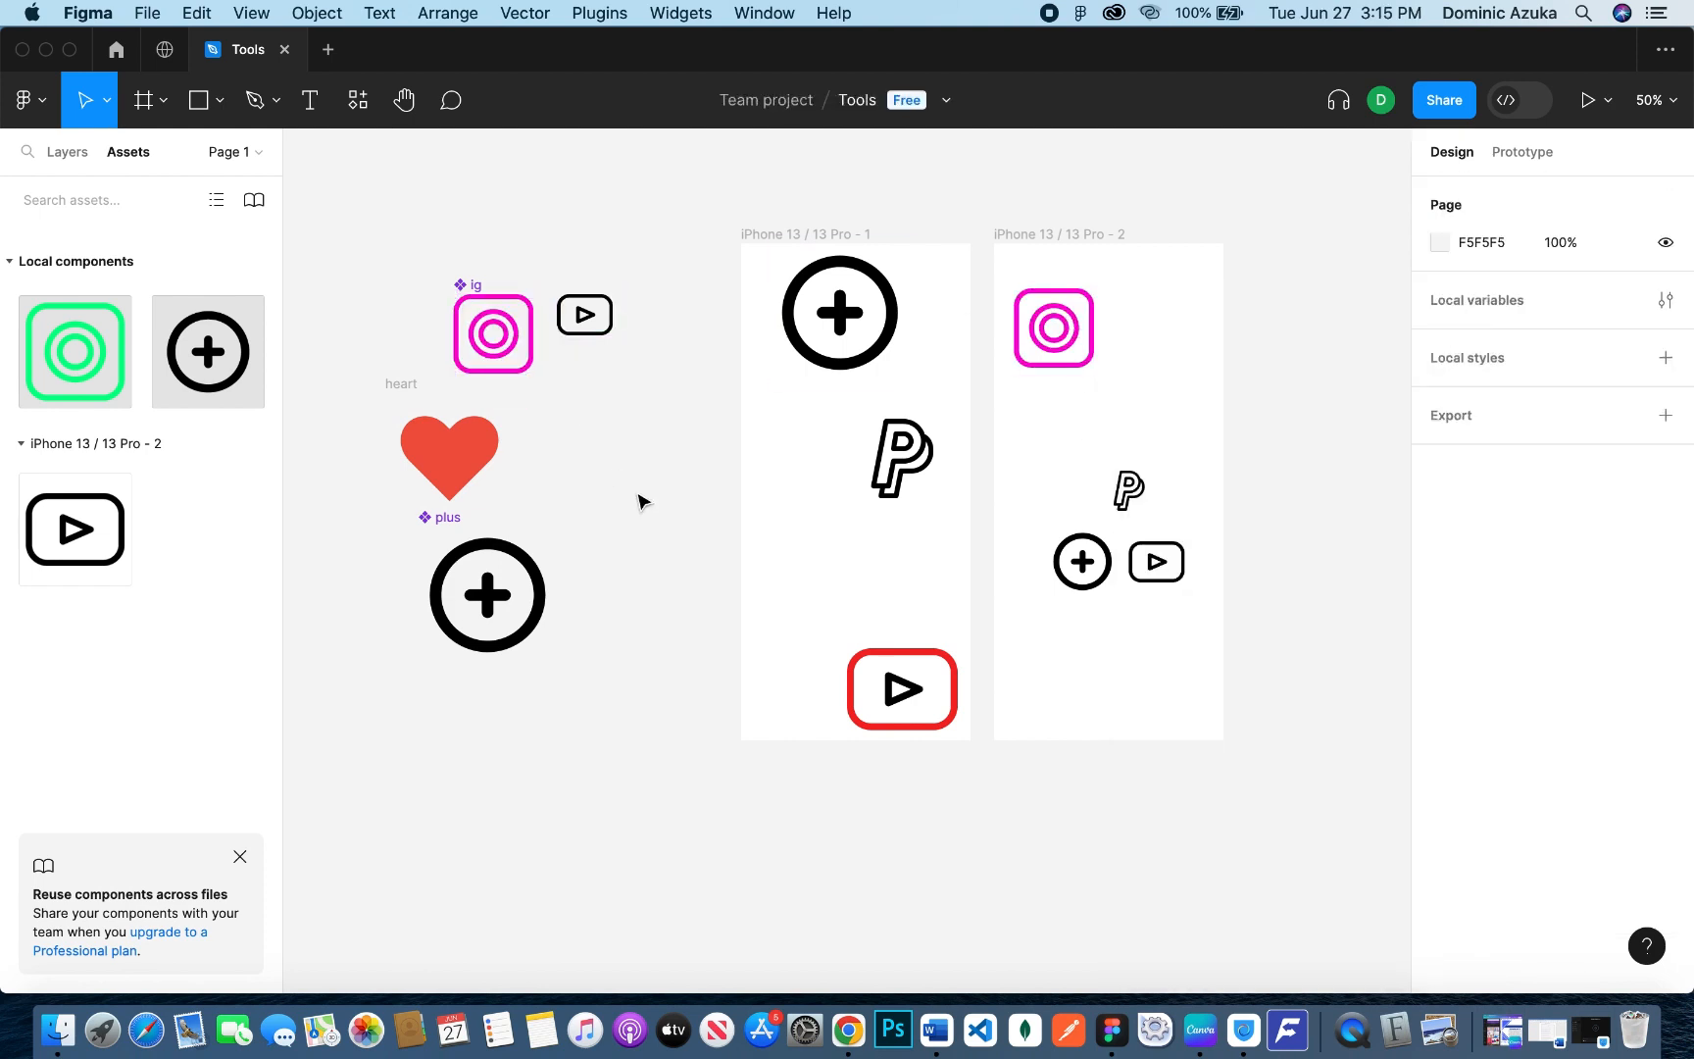
left_click(219, 100)
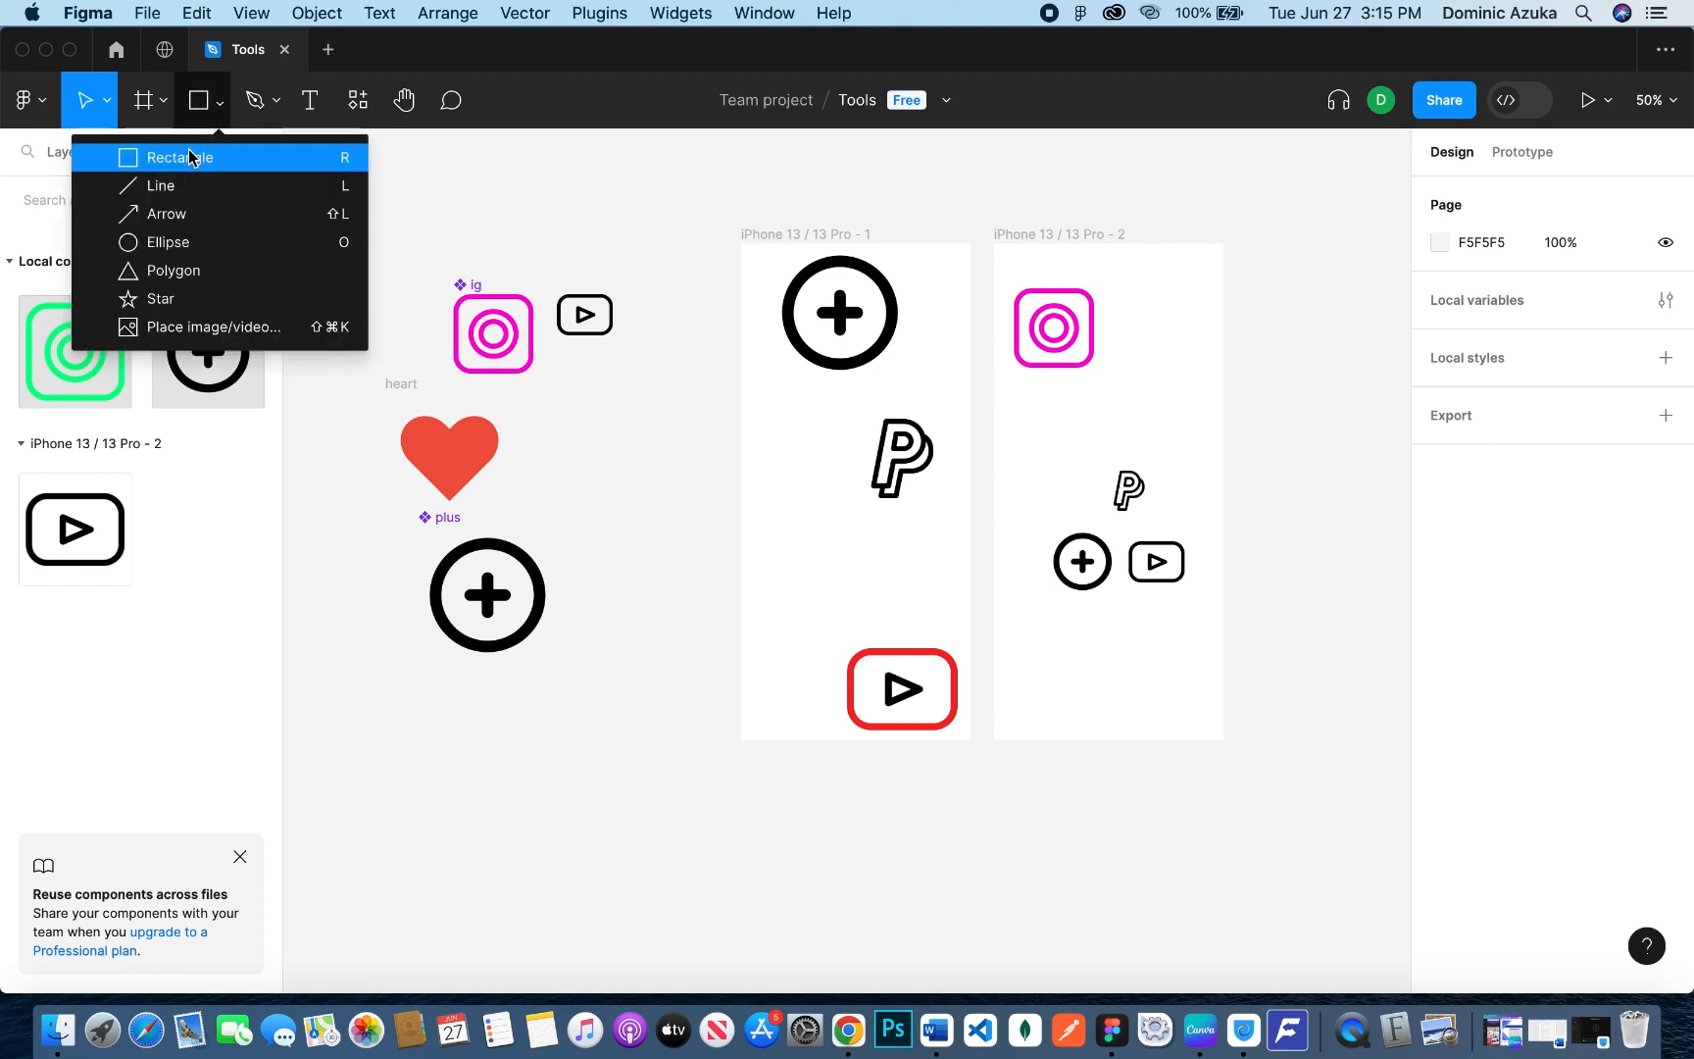
left_click(191, 159)
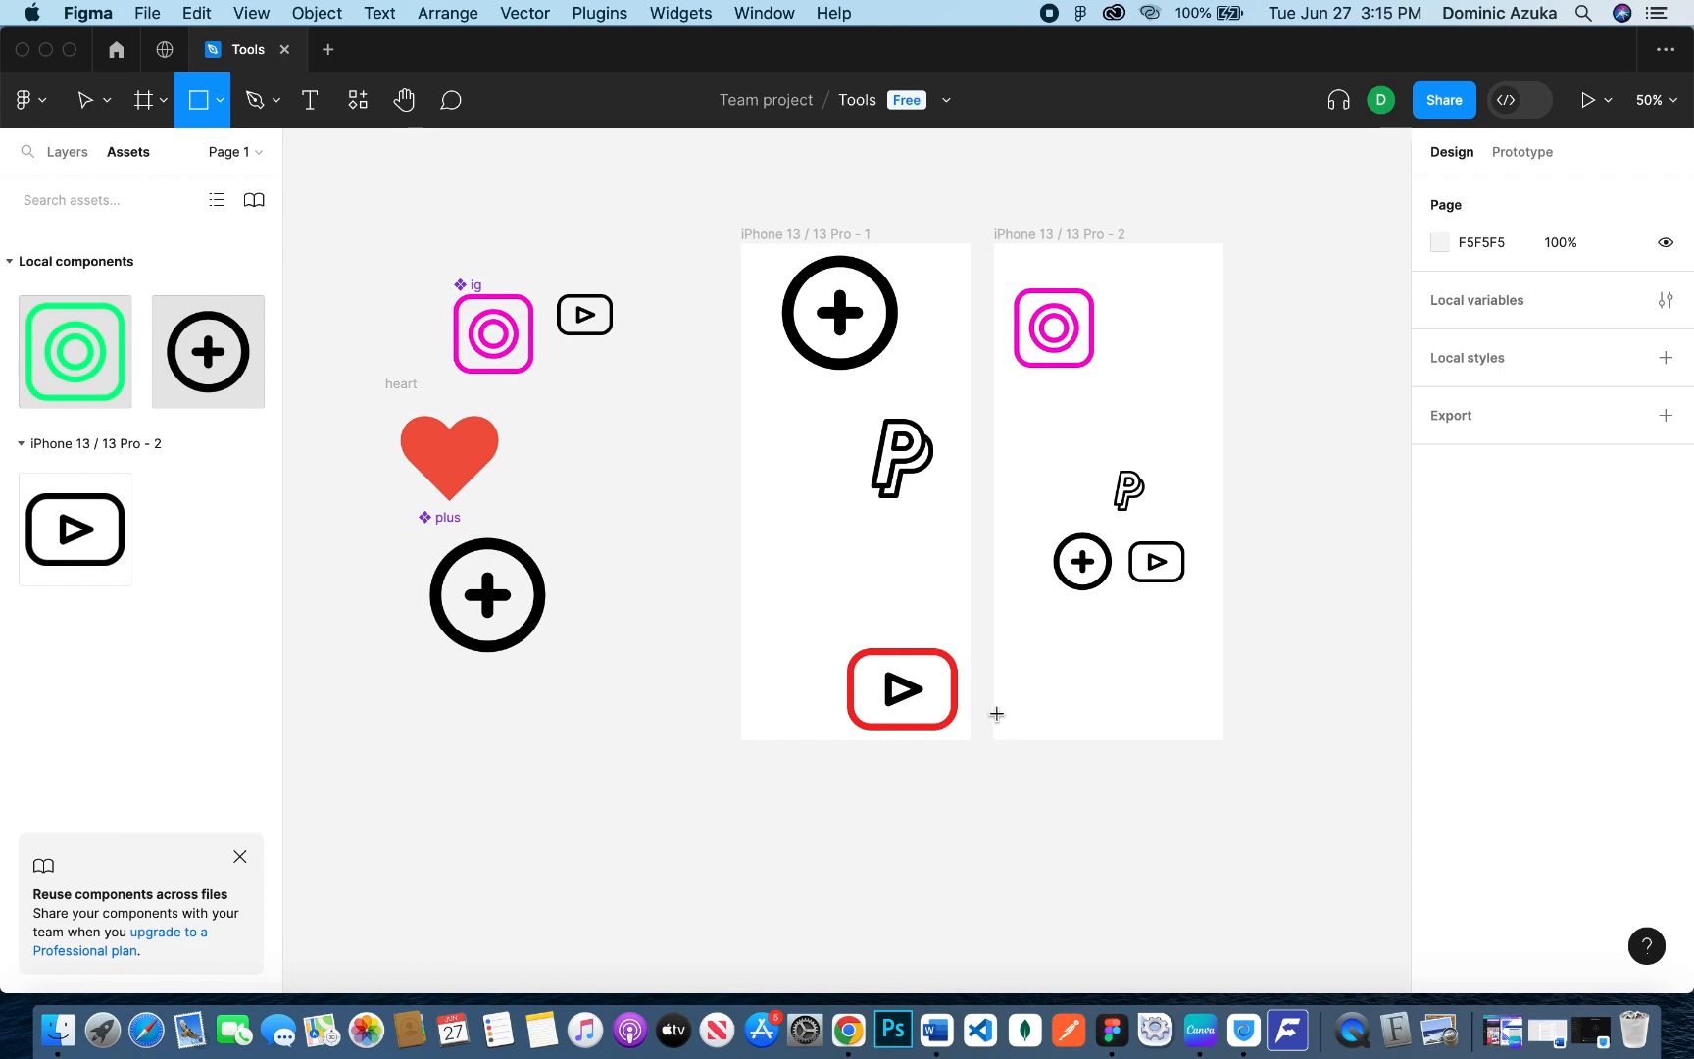
left_click_drag(994, 714, 974, 655)
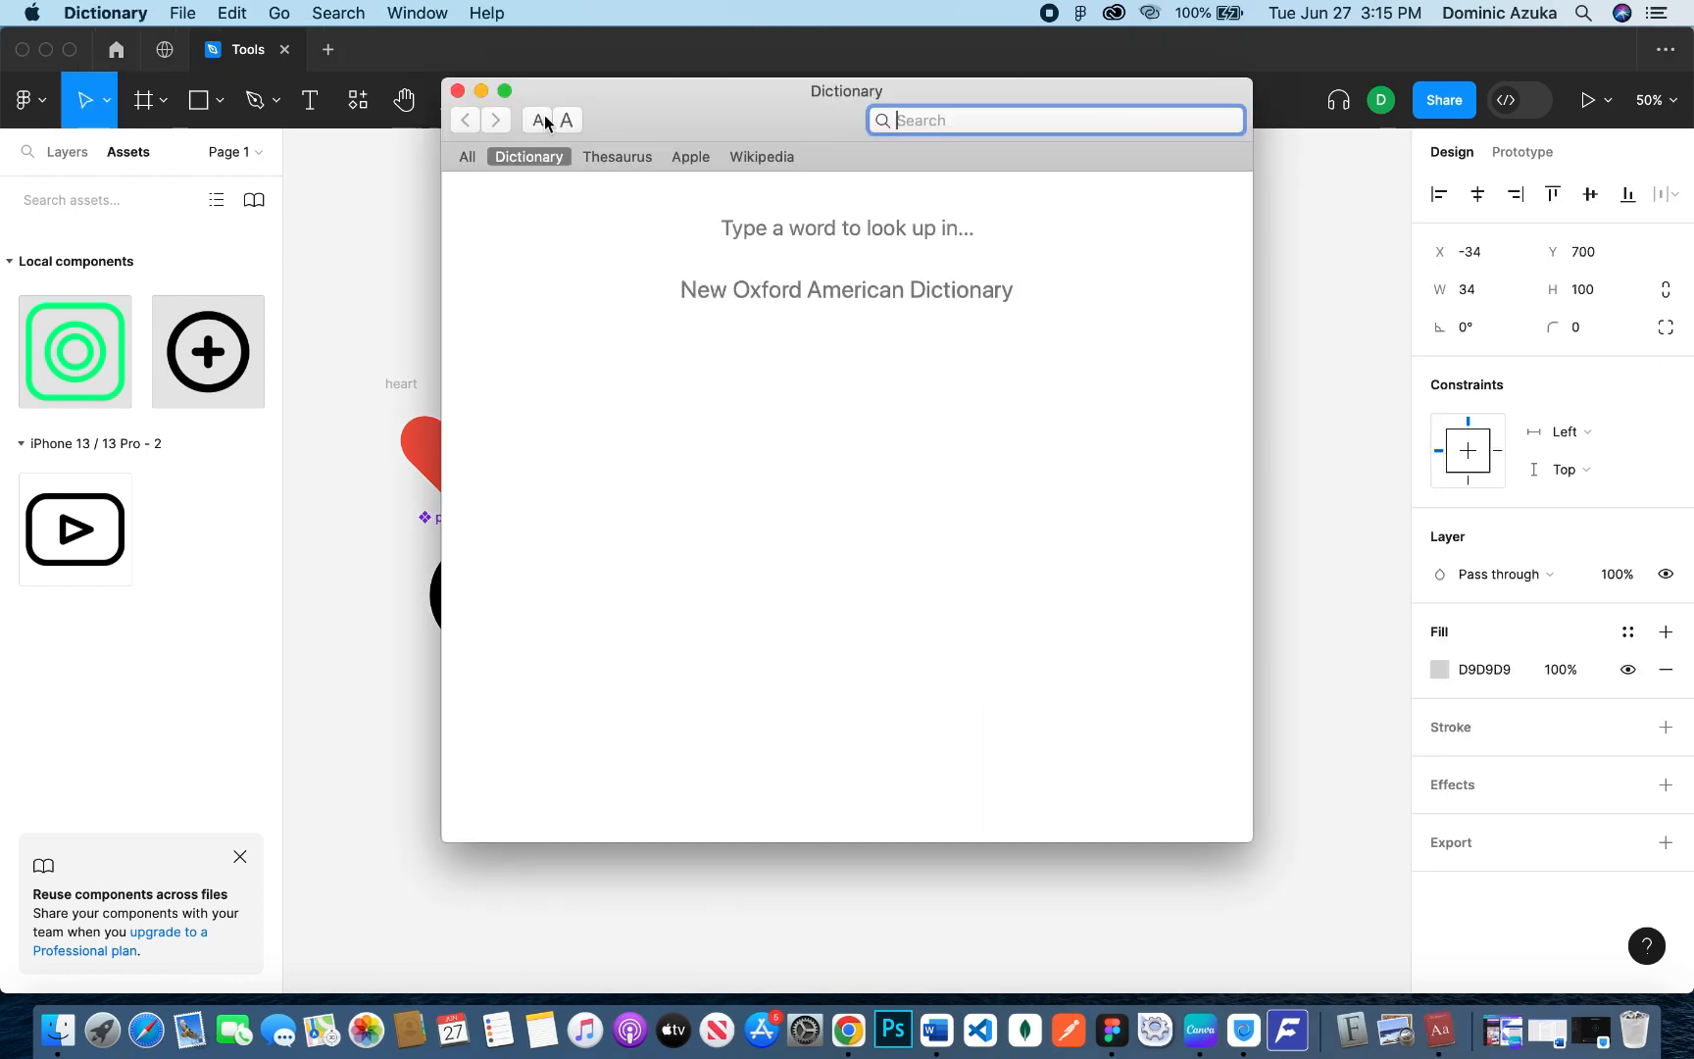
left_click(457, 91)
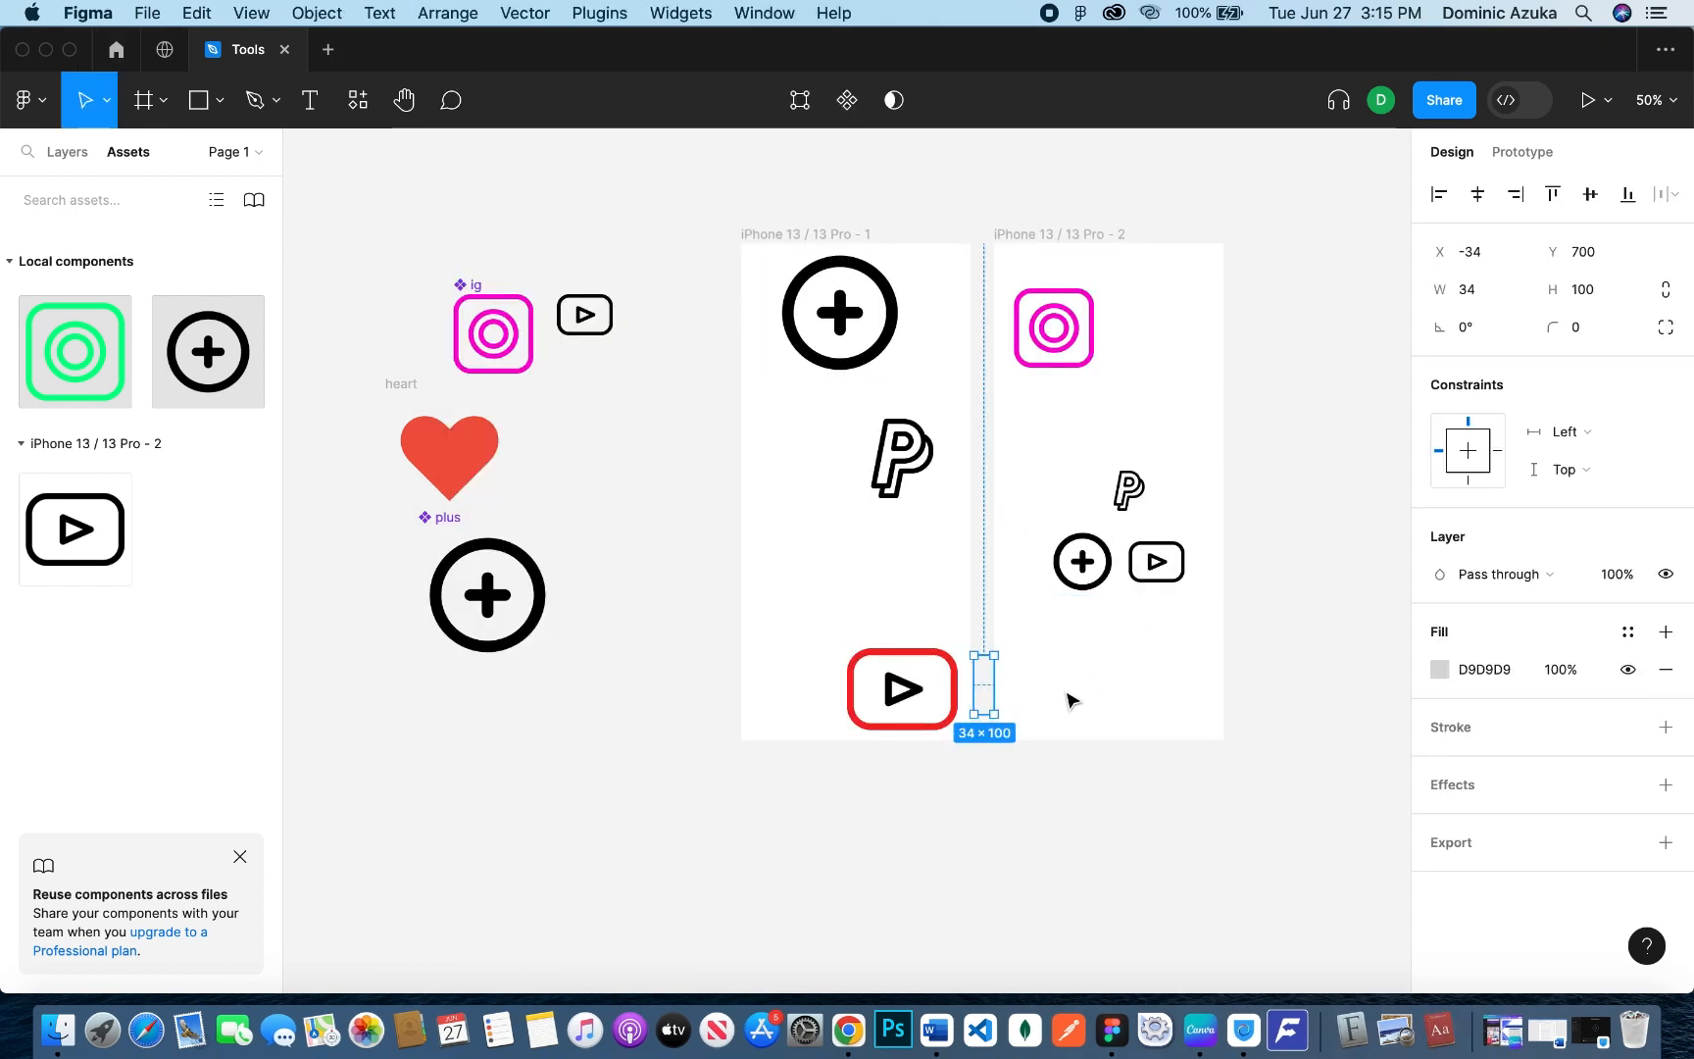
key("BackSpace")
key("t")
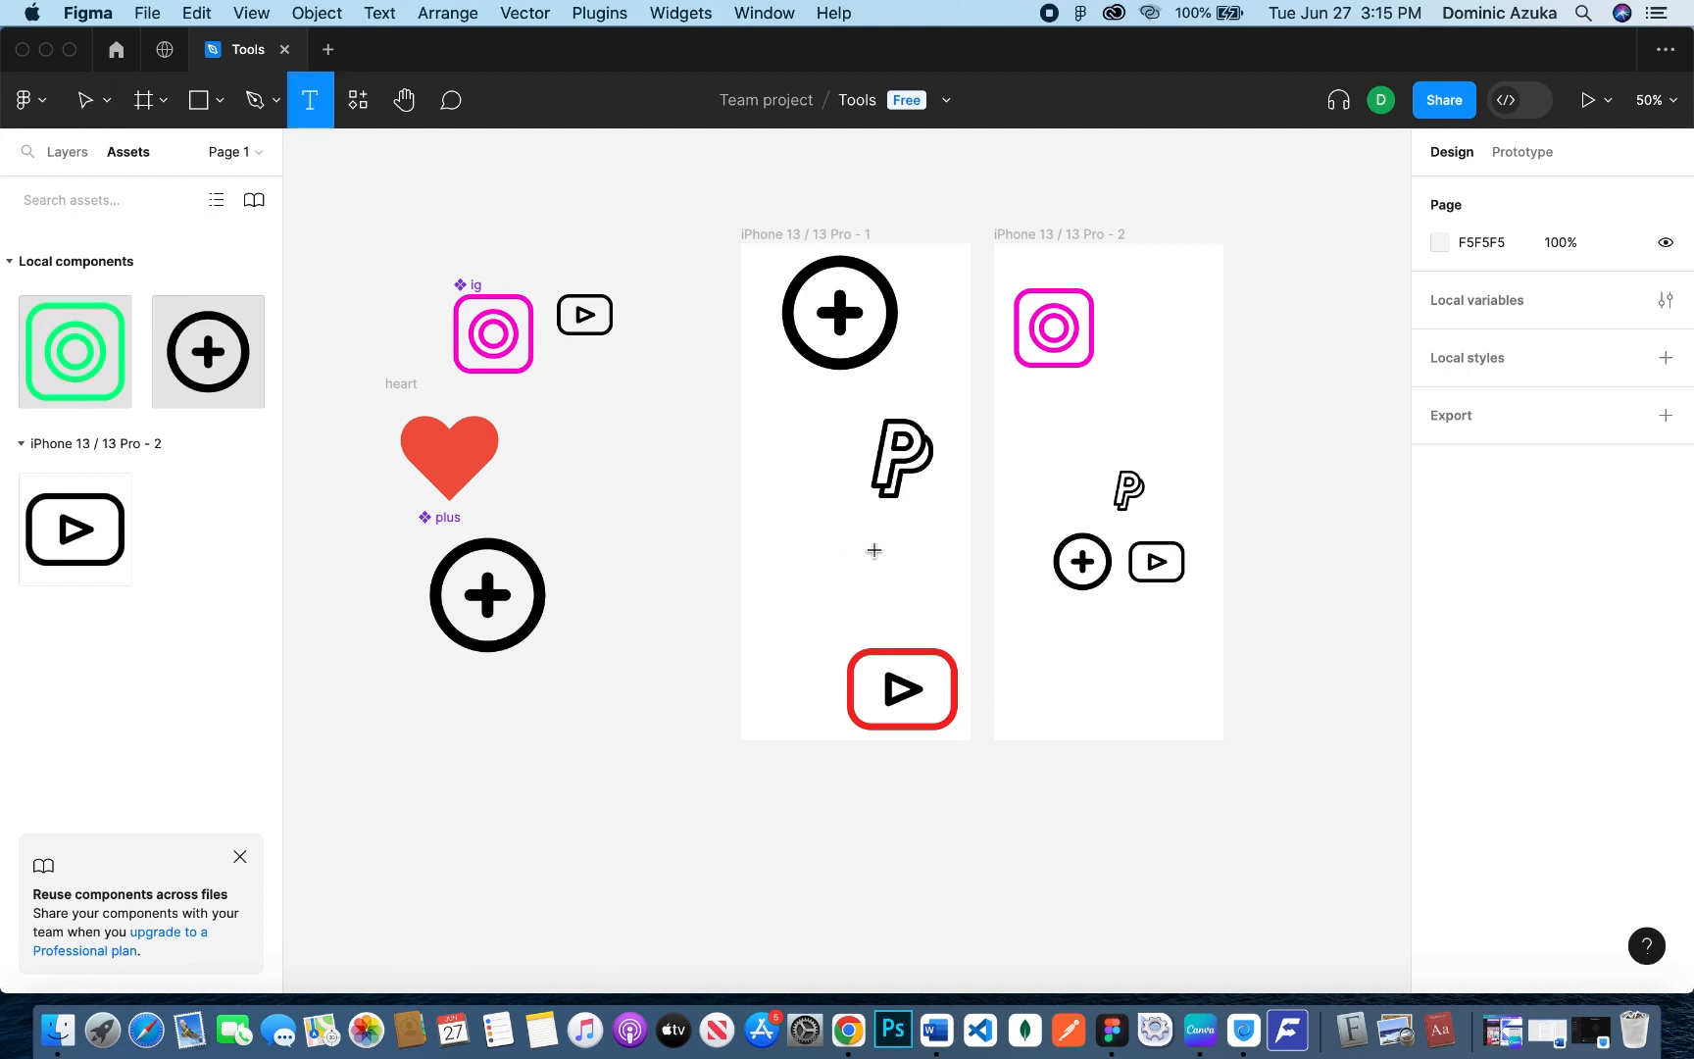
Step: Draw a 390 × 70 rectangle across the bottom of iPhone 13 / 13 Pro - 2 and show the layer list
key("r")
left_click_drag(1067, 713, 1223, 742)
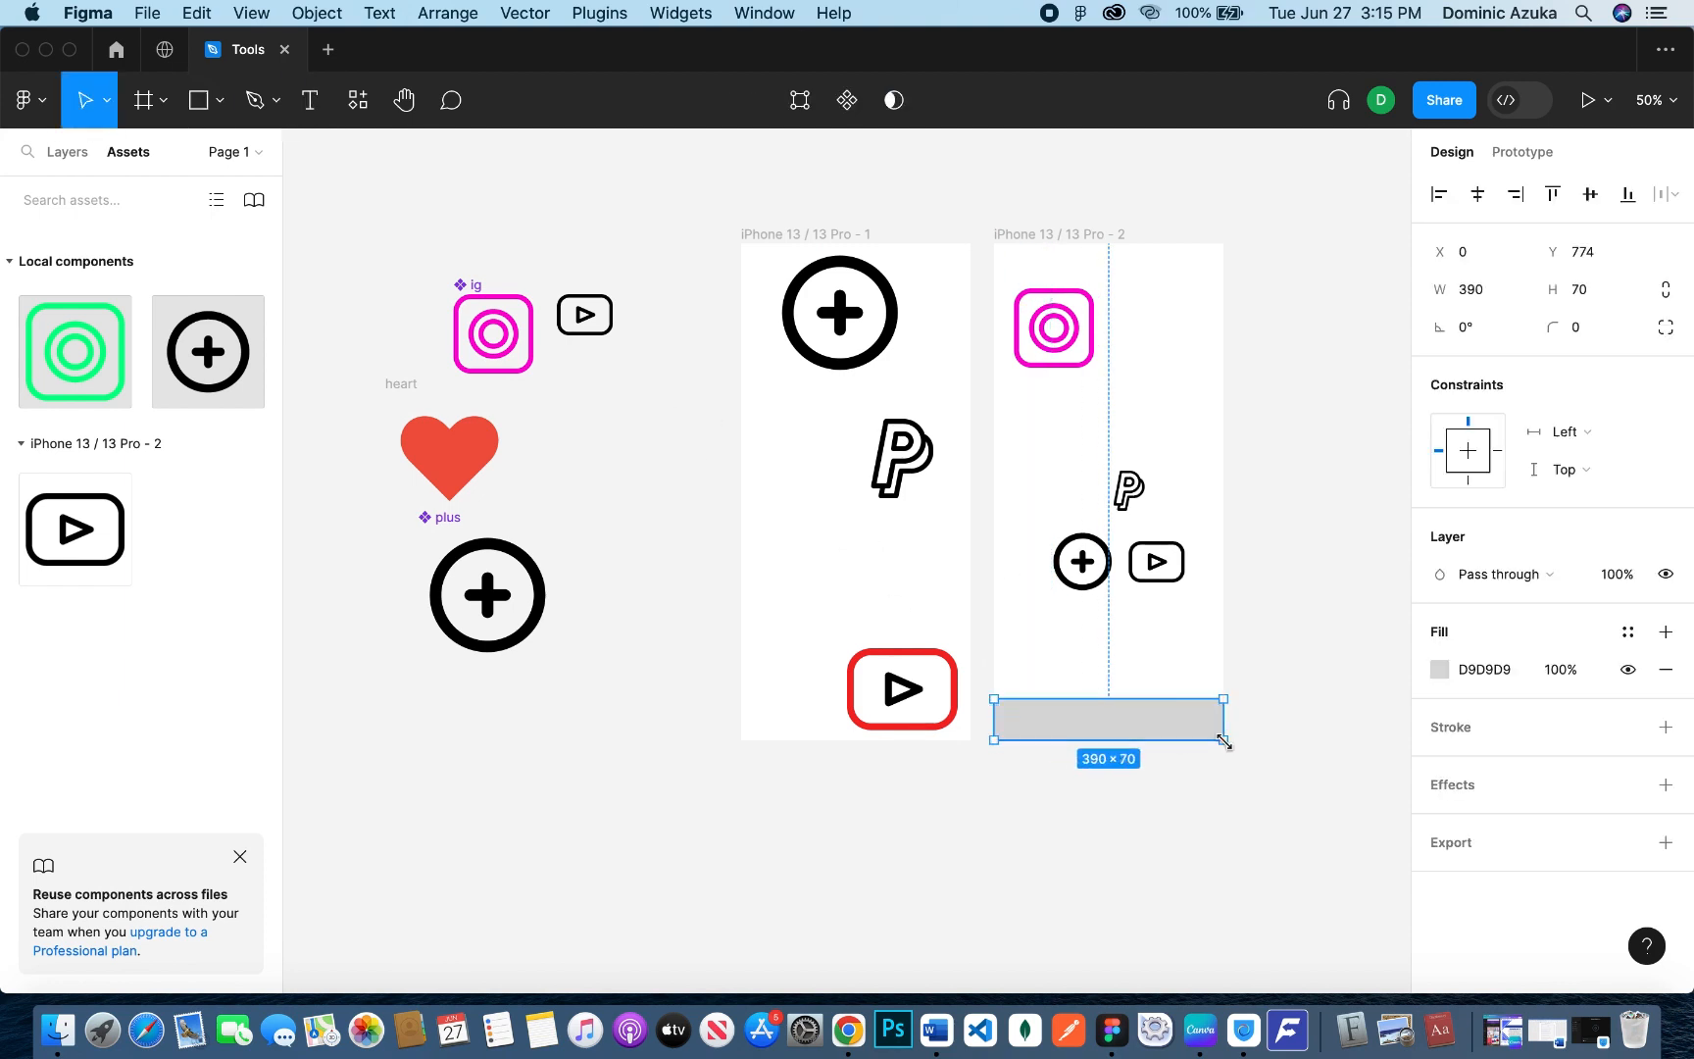
left_click(1313, 678)
left_click(65, 152)
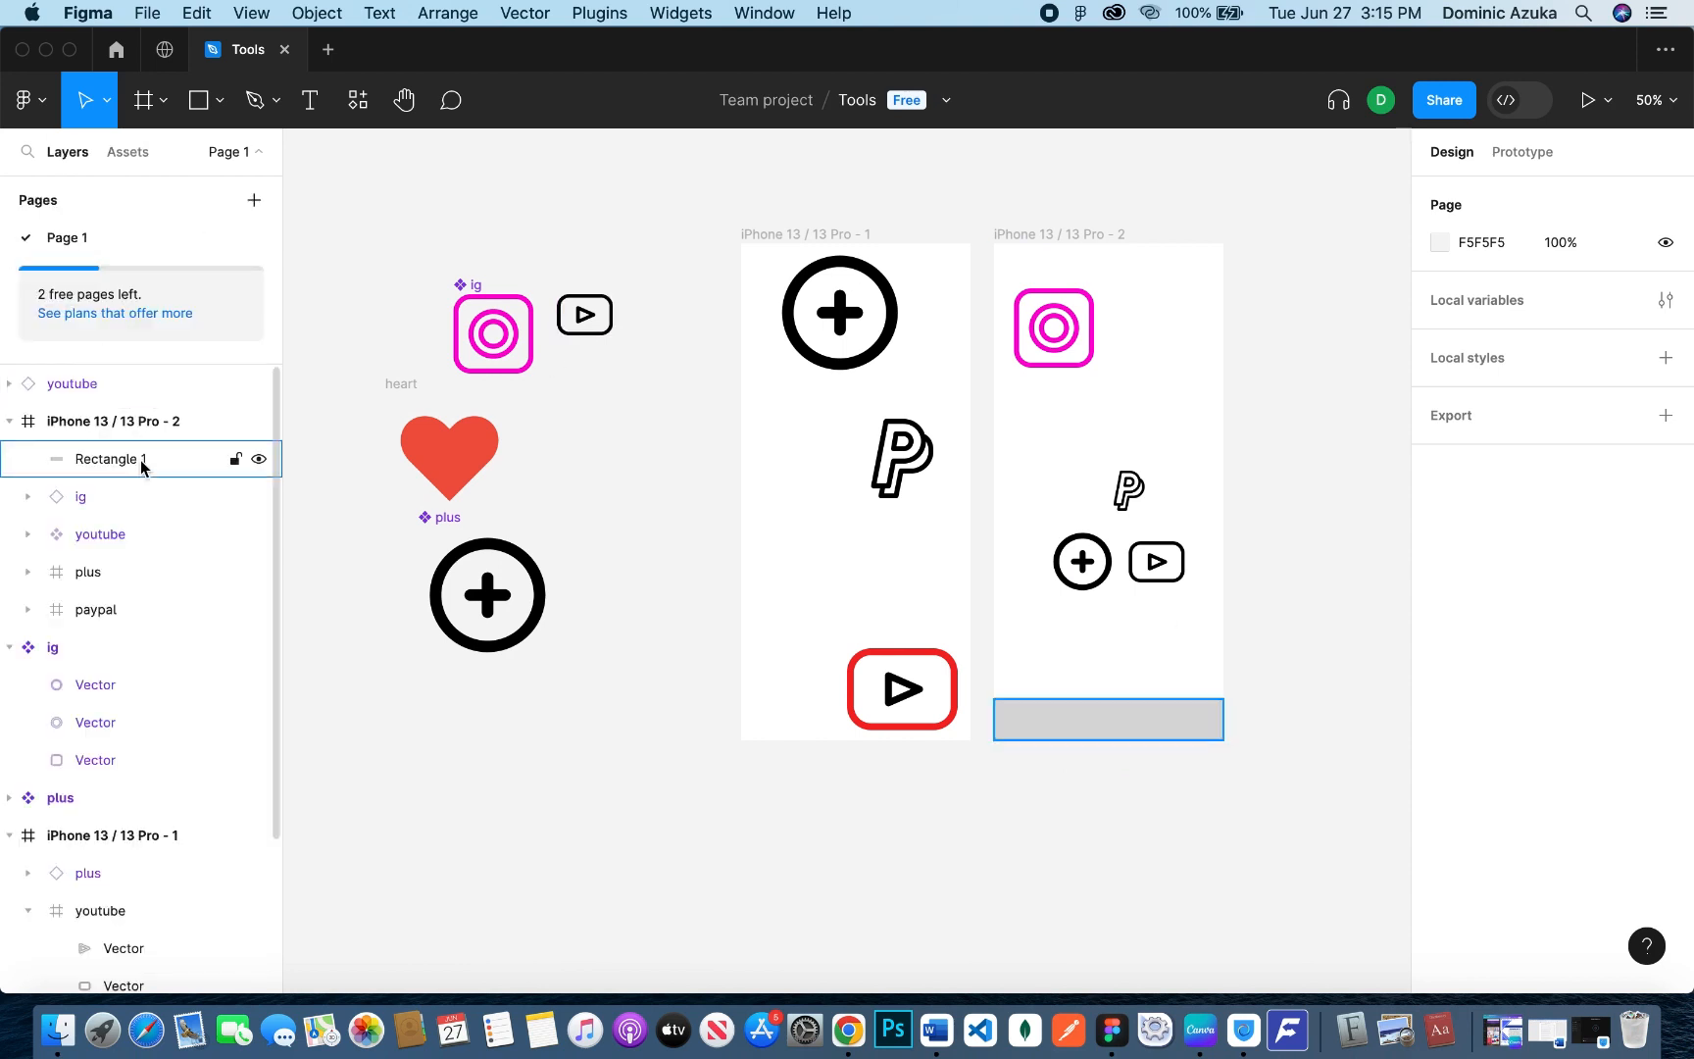
Step: Reorder the bar rectangle's layer out of iPhone 13 / 13 Pro - 2 to the very front of the layer stack
left_click_drag(140, 459, 123, 981)
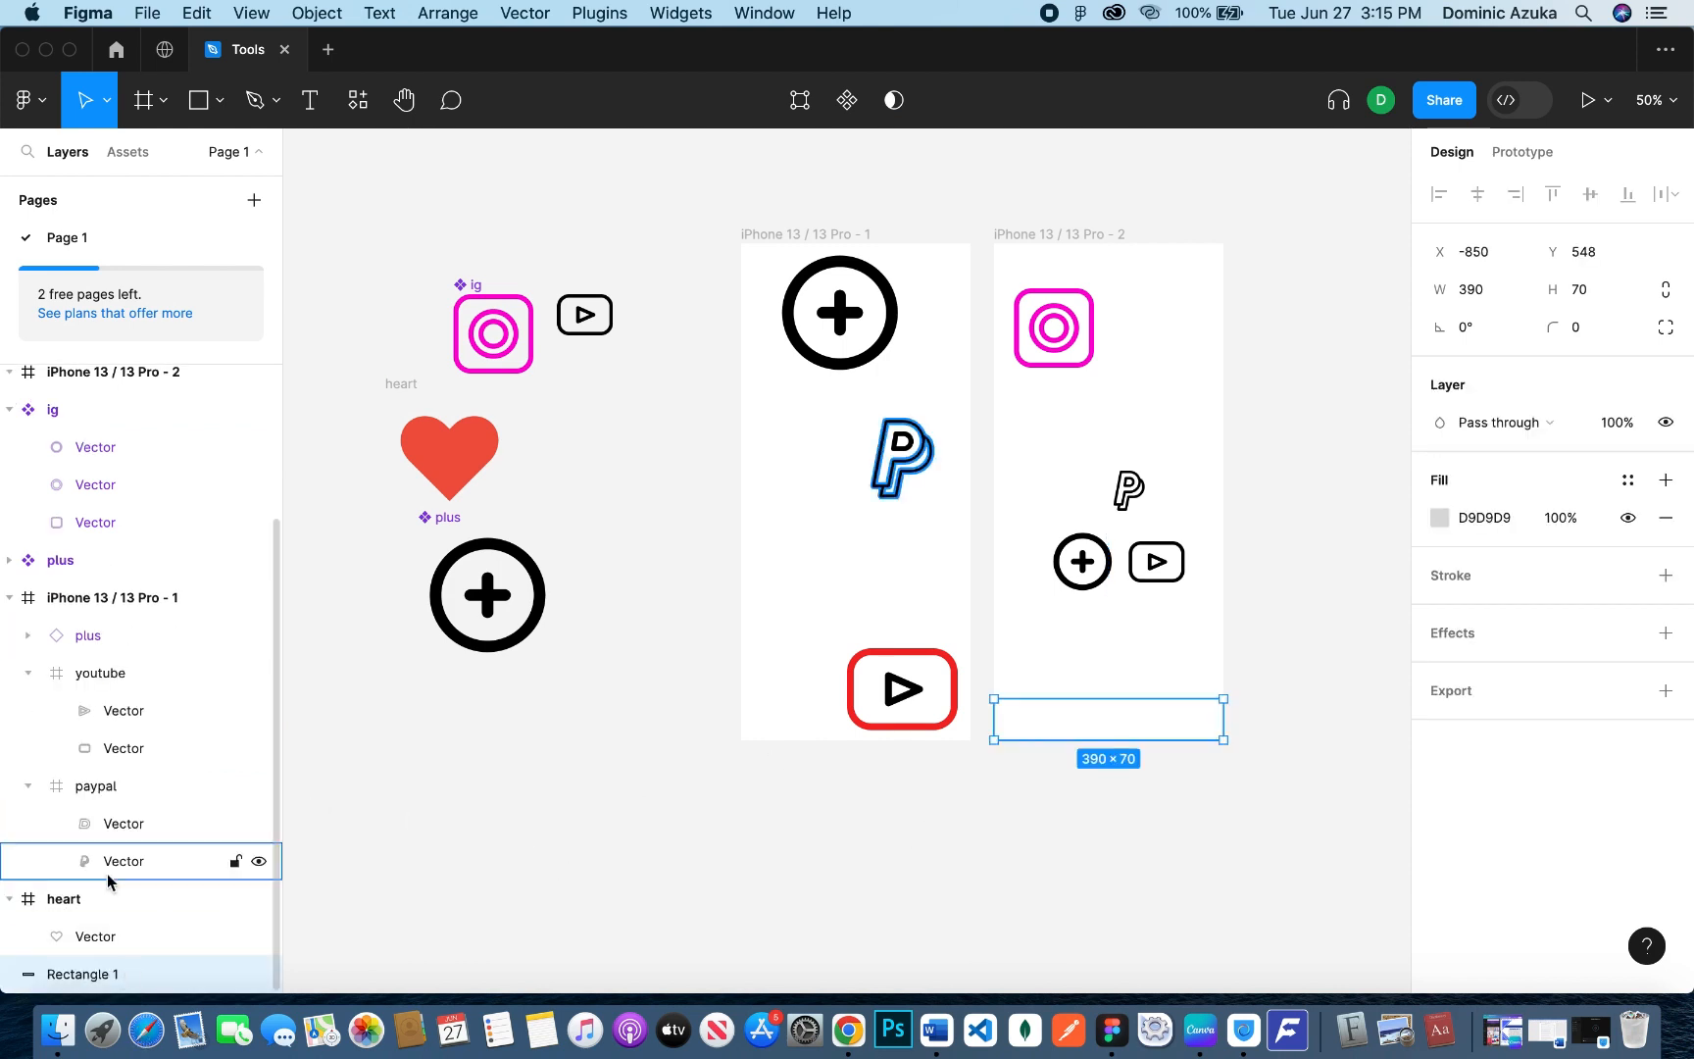
left_click_drag(169, 914, 140, 636)
left_click_drag(114, 786, 114, 373)
left_click(938, 586)
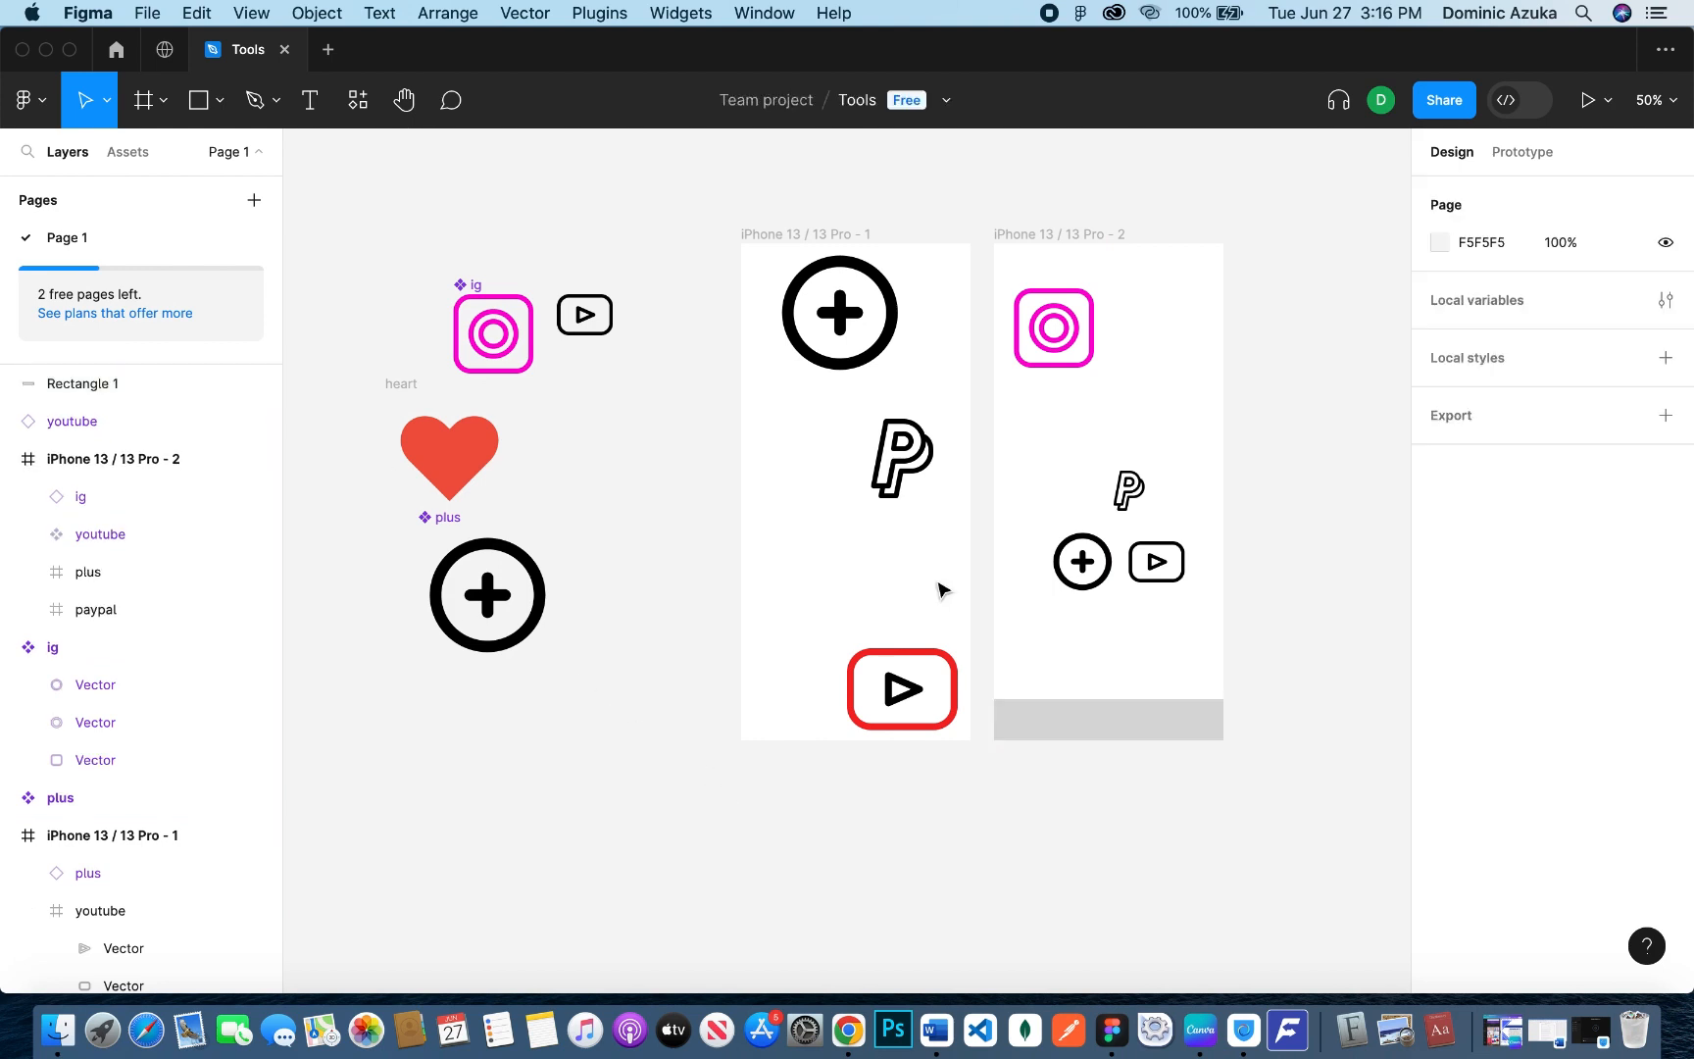
left_click(1181, 565)
left_click(488, 603)
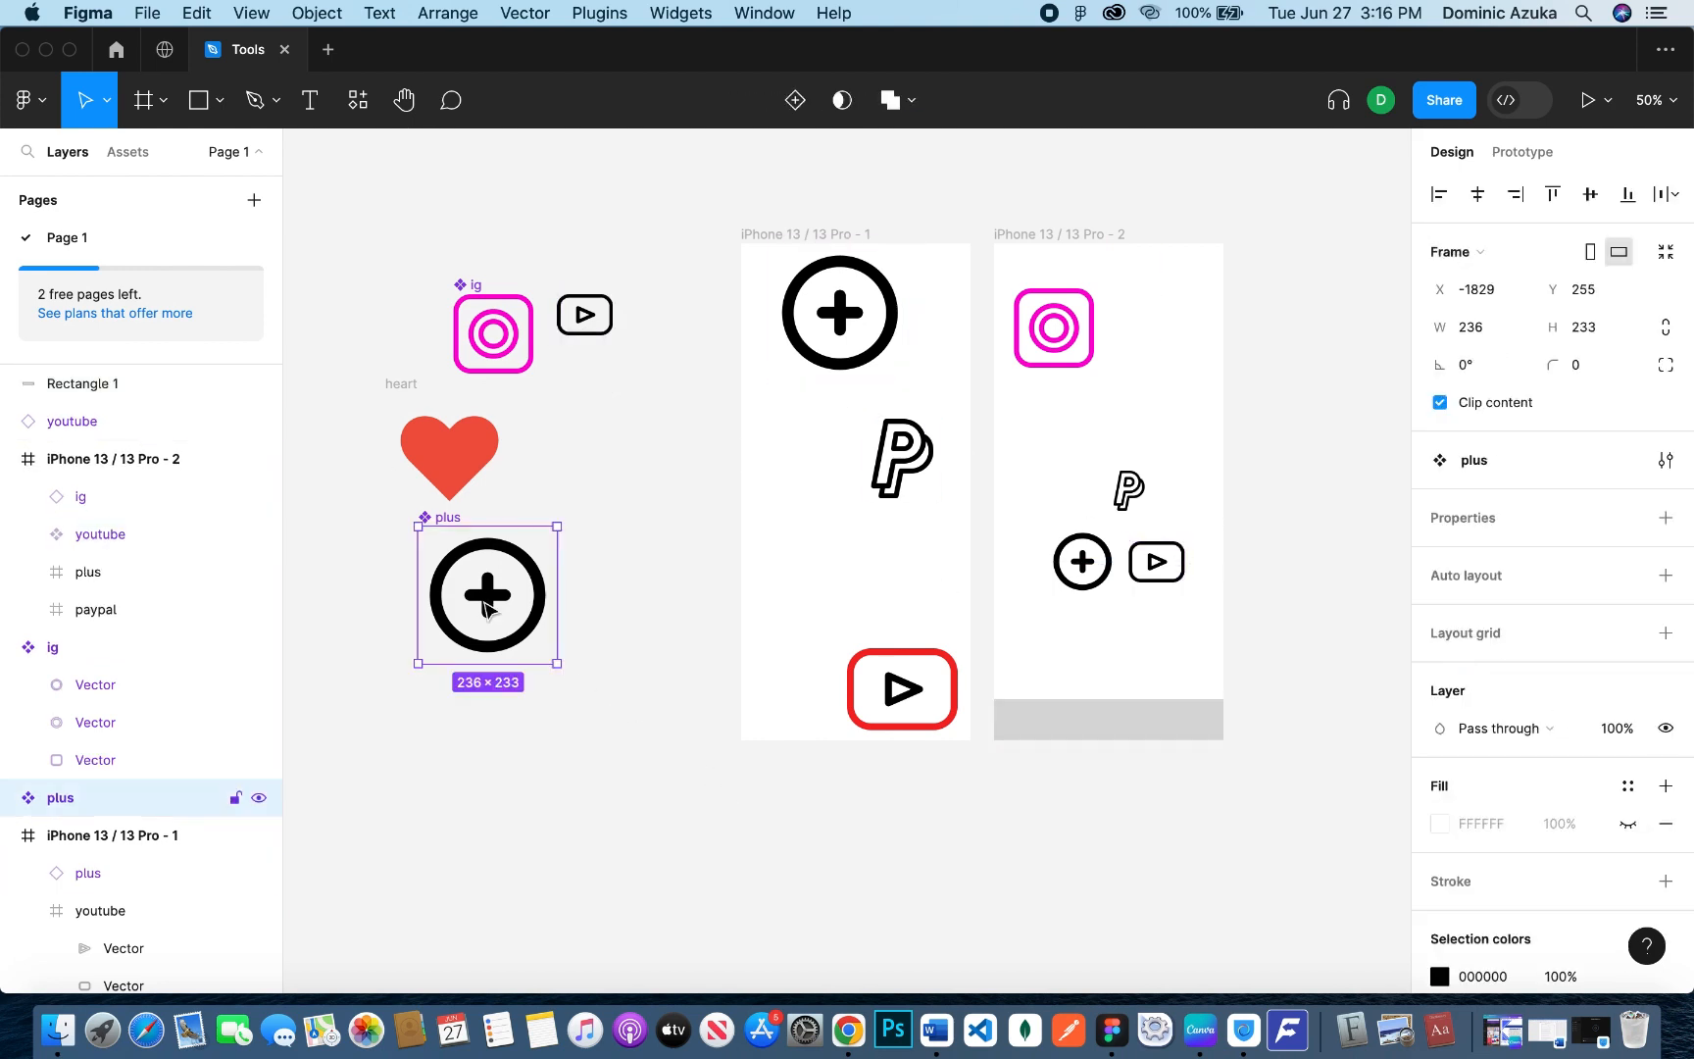
left_click(647, 534)
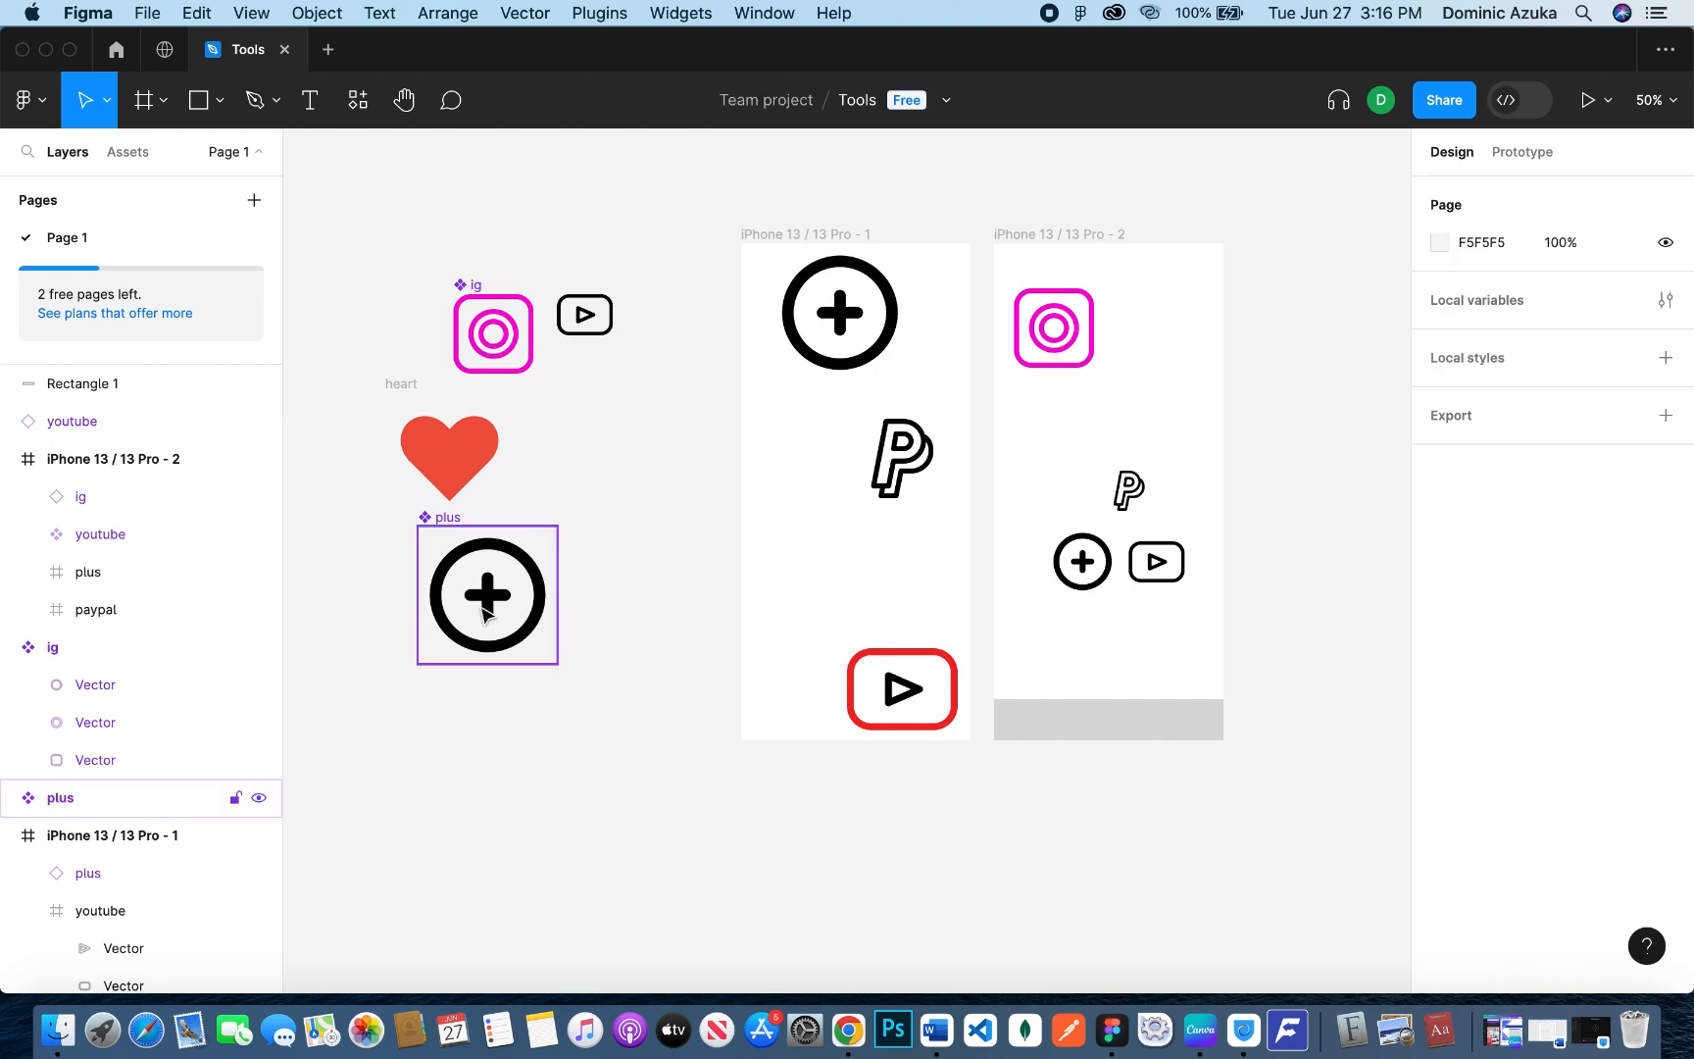
left_click(485, 613)
left_click(902, 102)
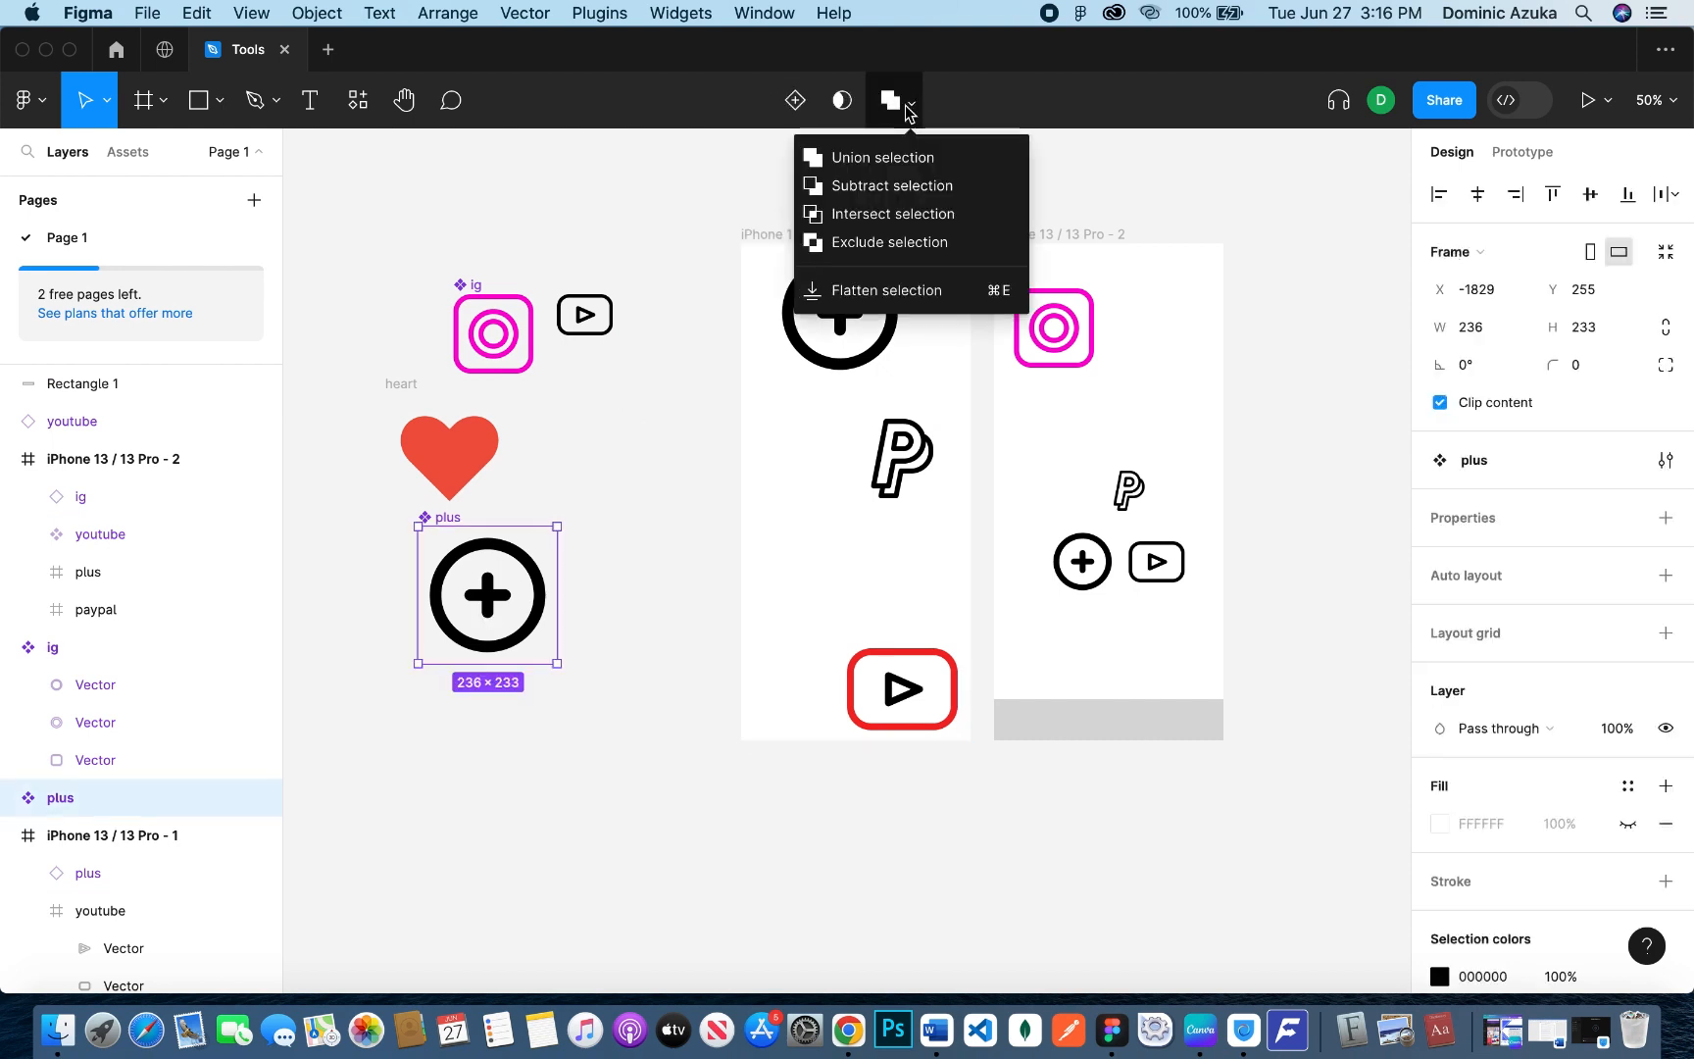
left_click(616, 114)
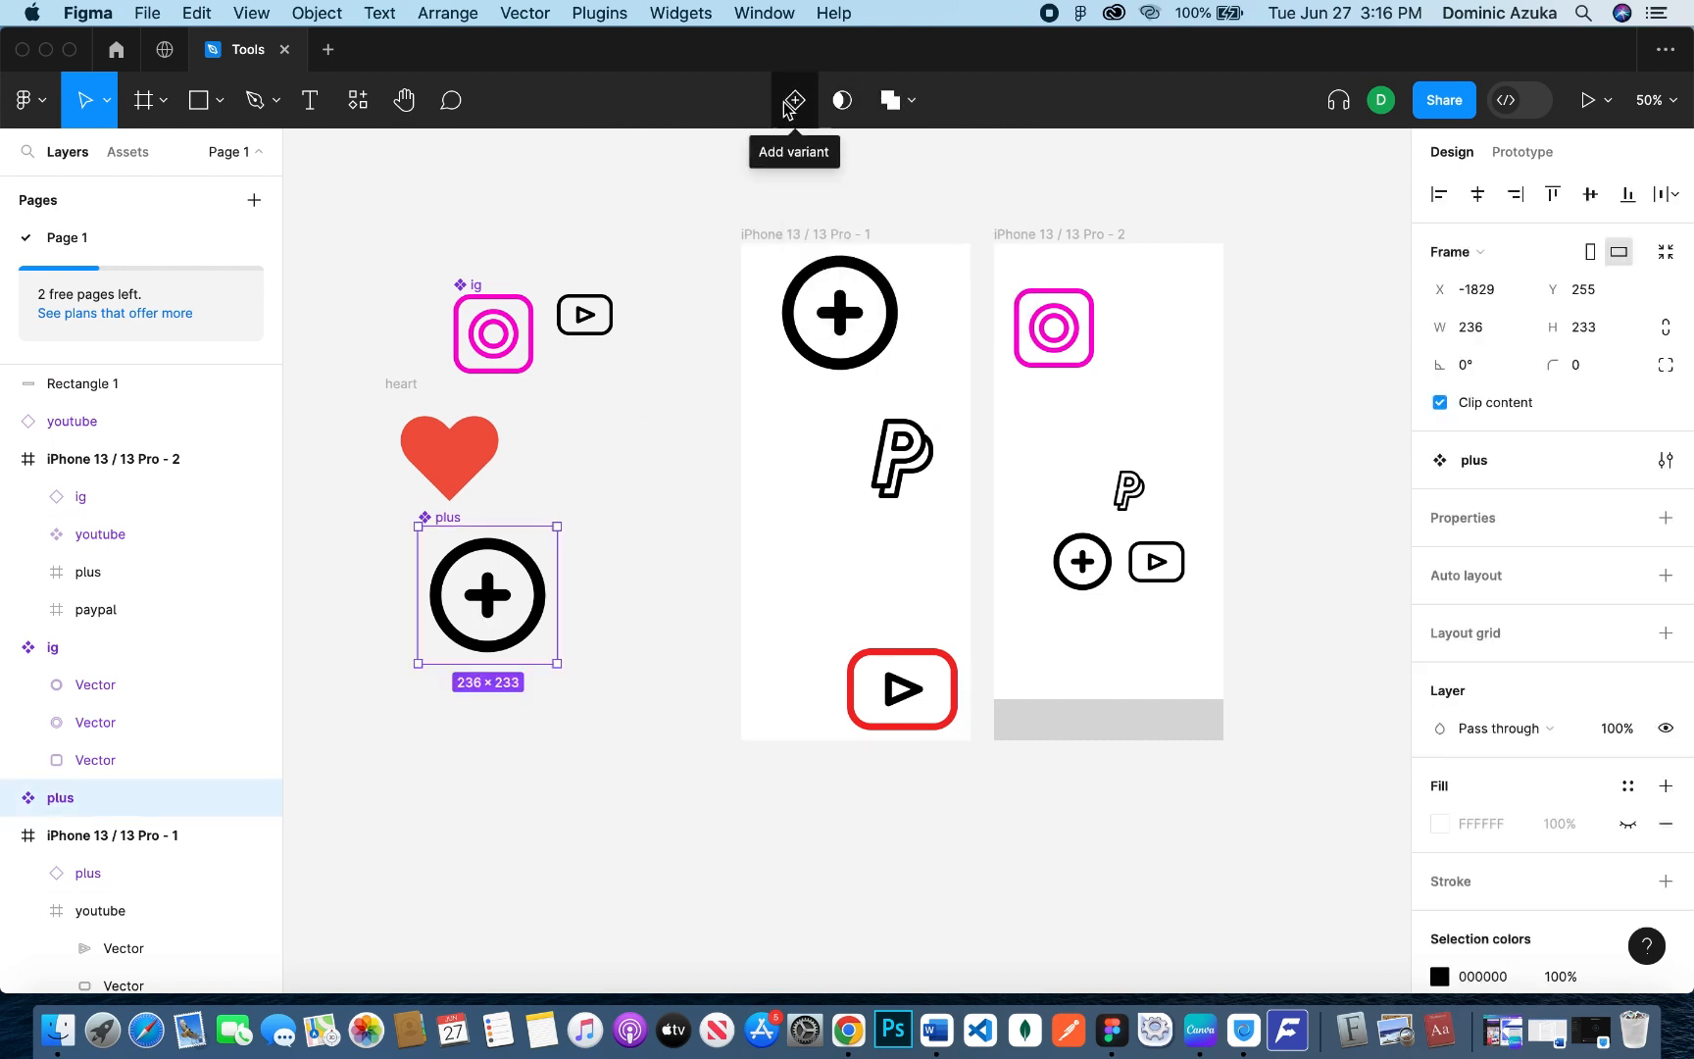
Step: Turn the red heart vector into a component
left_click(466, 445)
left_click(845, 102)
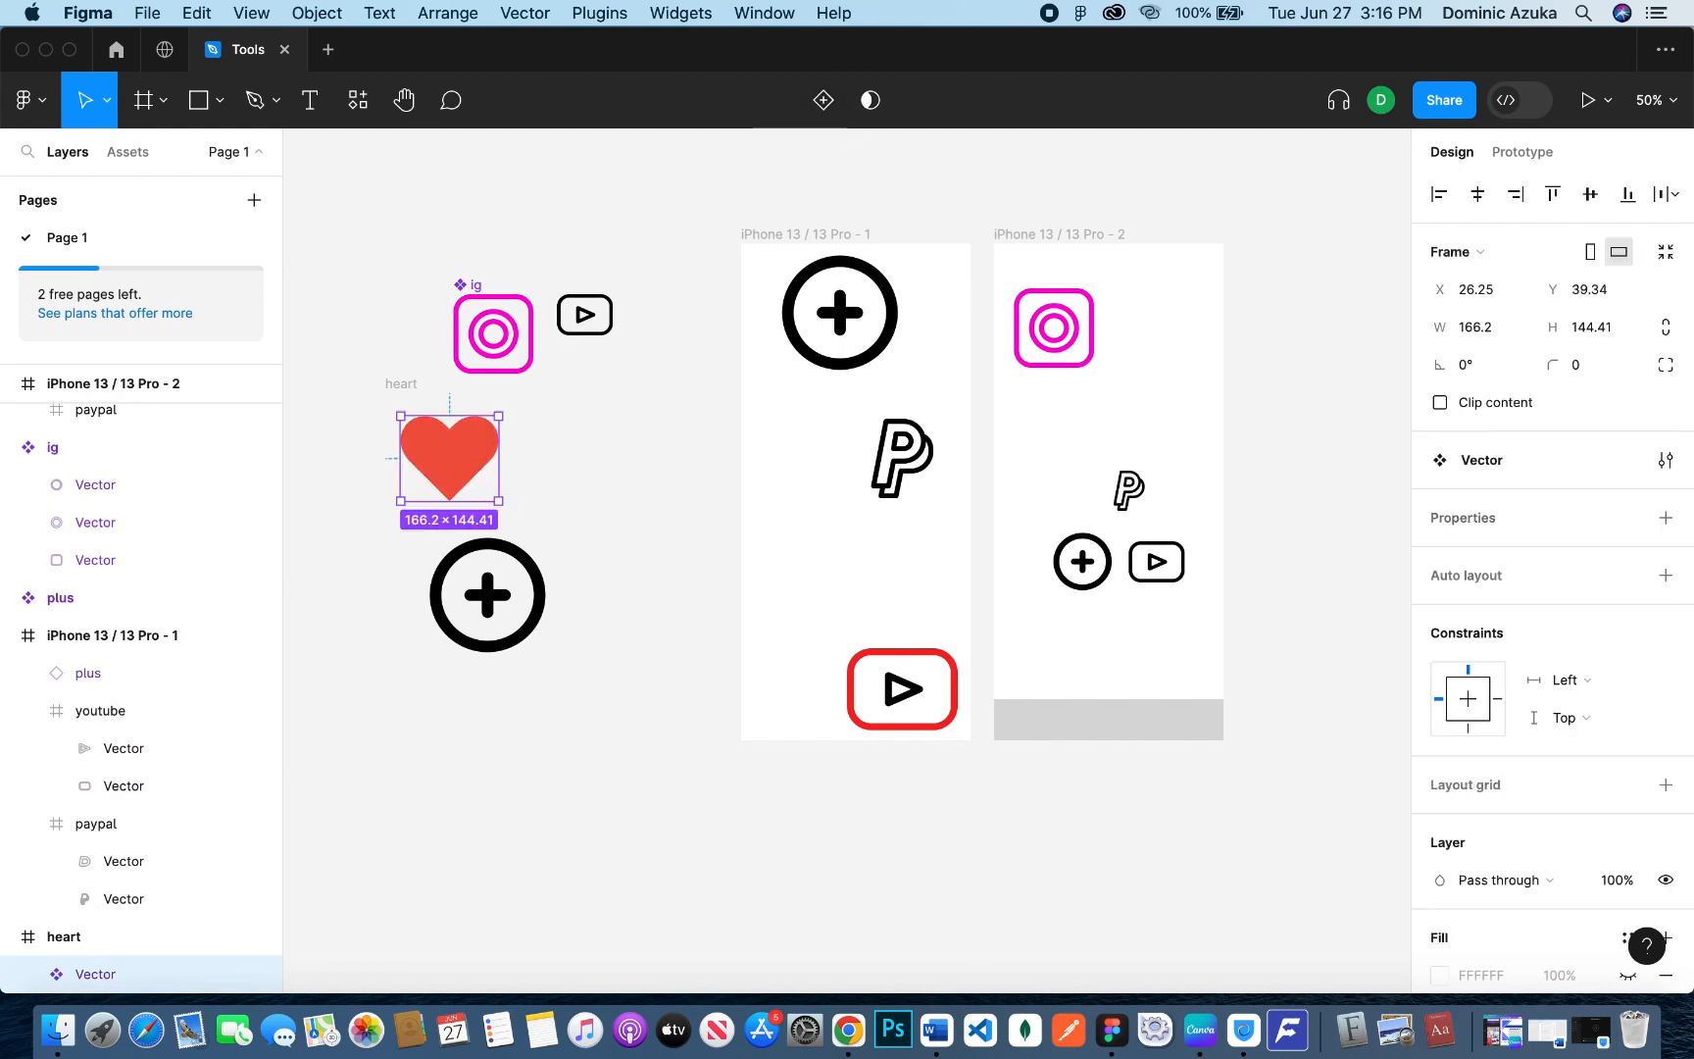
Step: Move the grey bar rectangle onto the canvas below the plus component and centre the red youtube icon on it, shrunk to 70 × 51
left_click_drag(1127, 721, 500, 724)
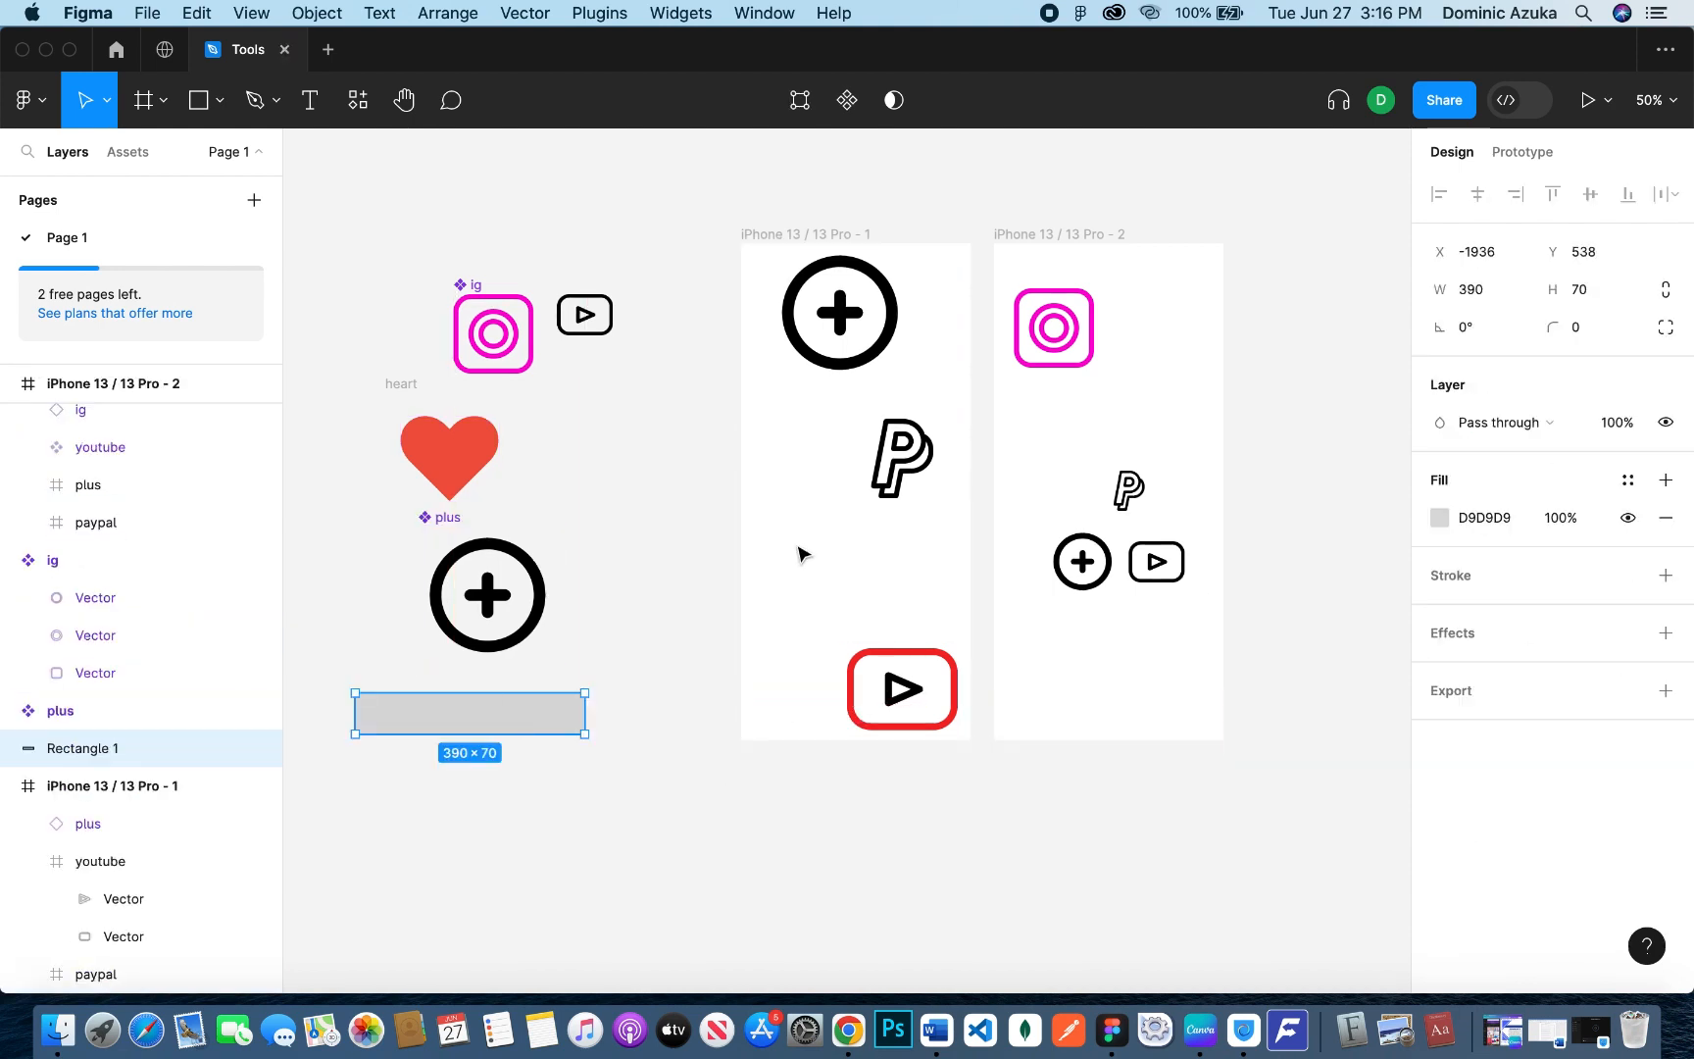
left_click(904, 691)
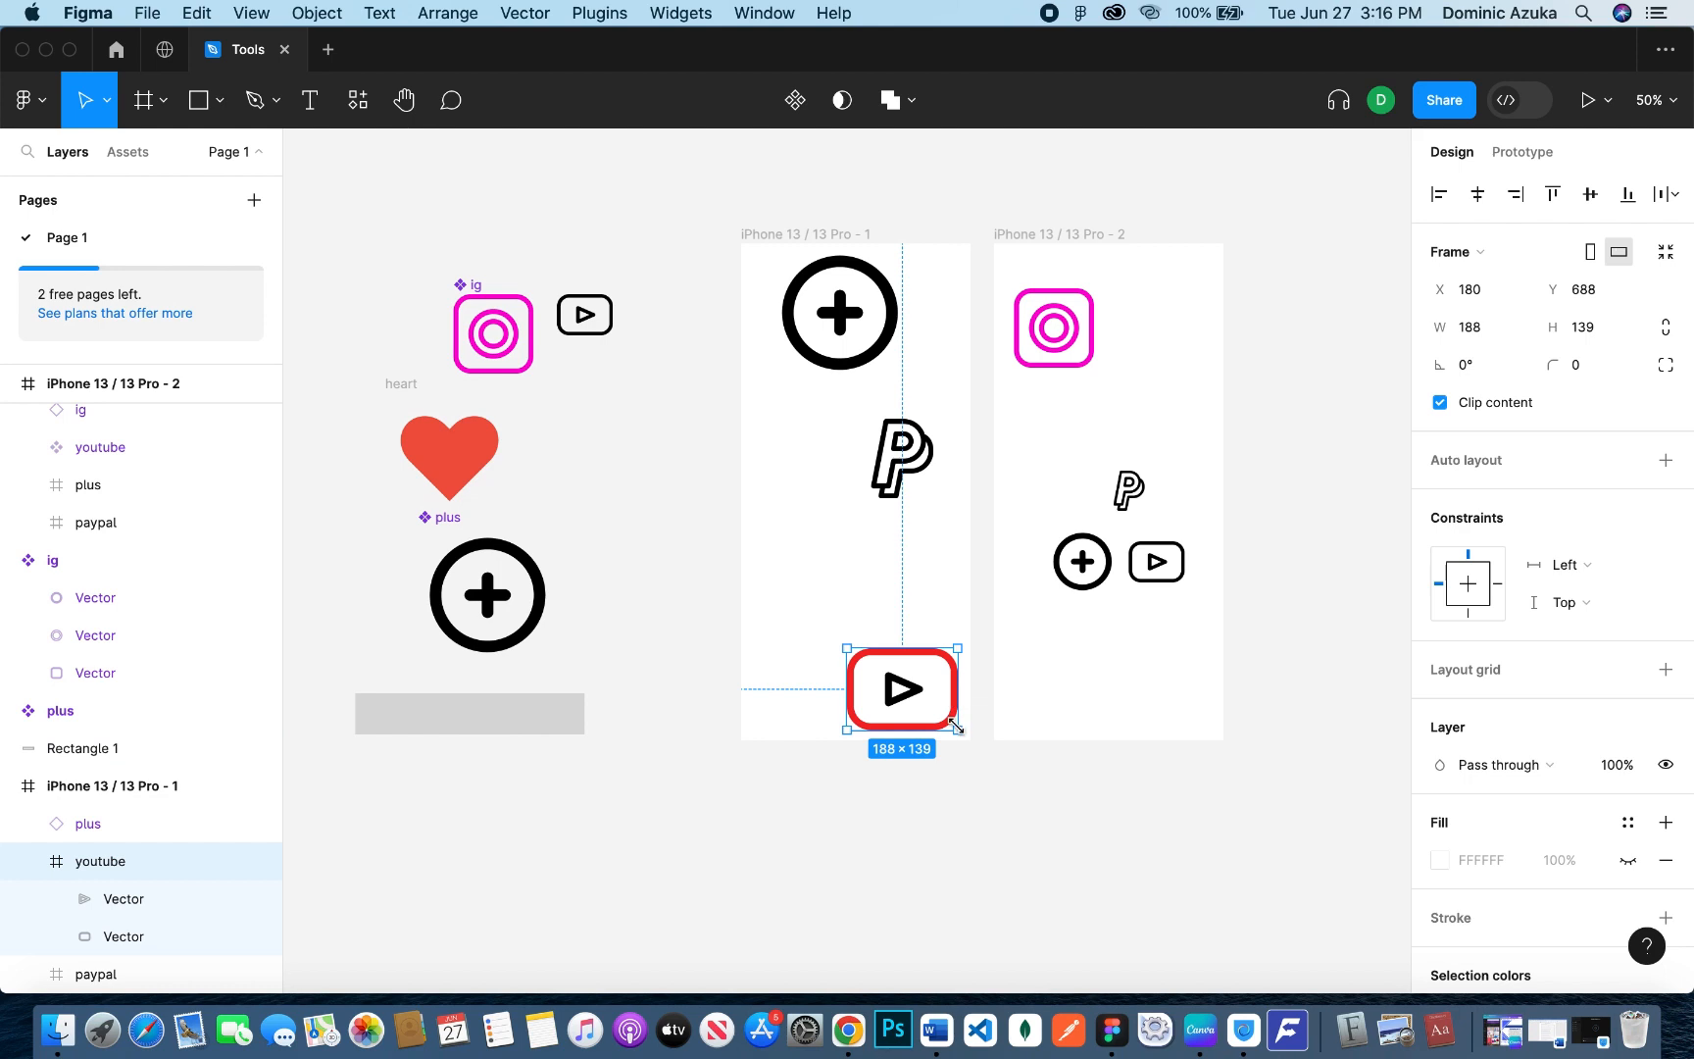
left_click_drag(956, 725, 484, 715)
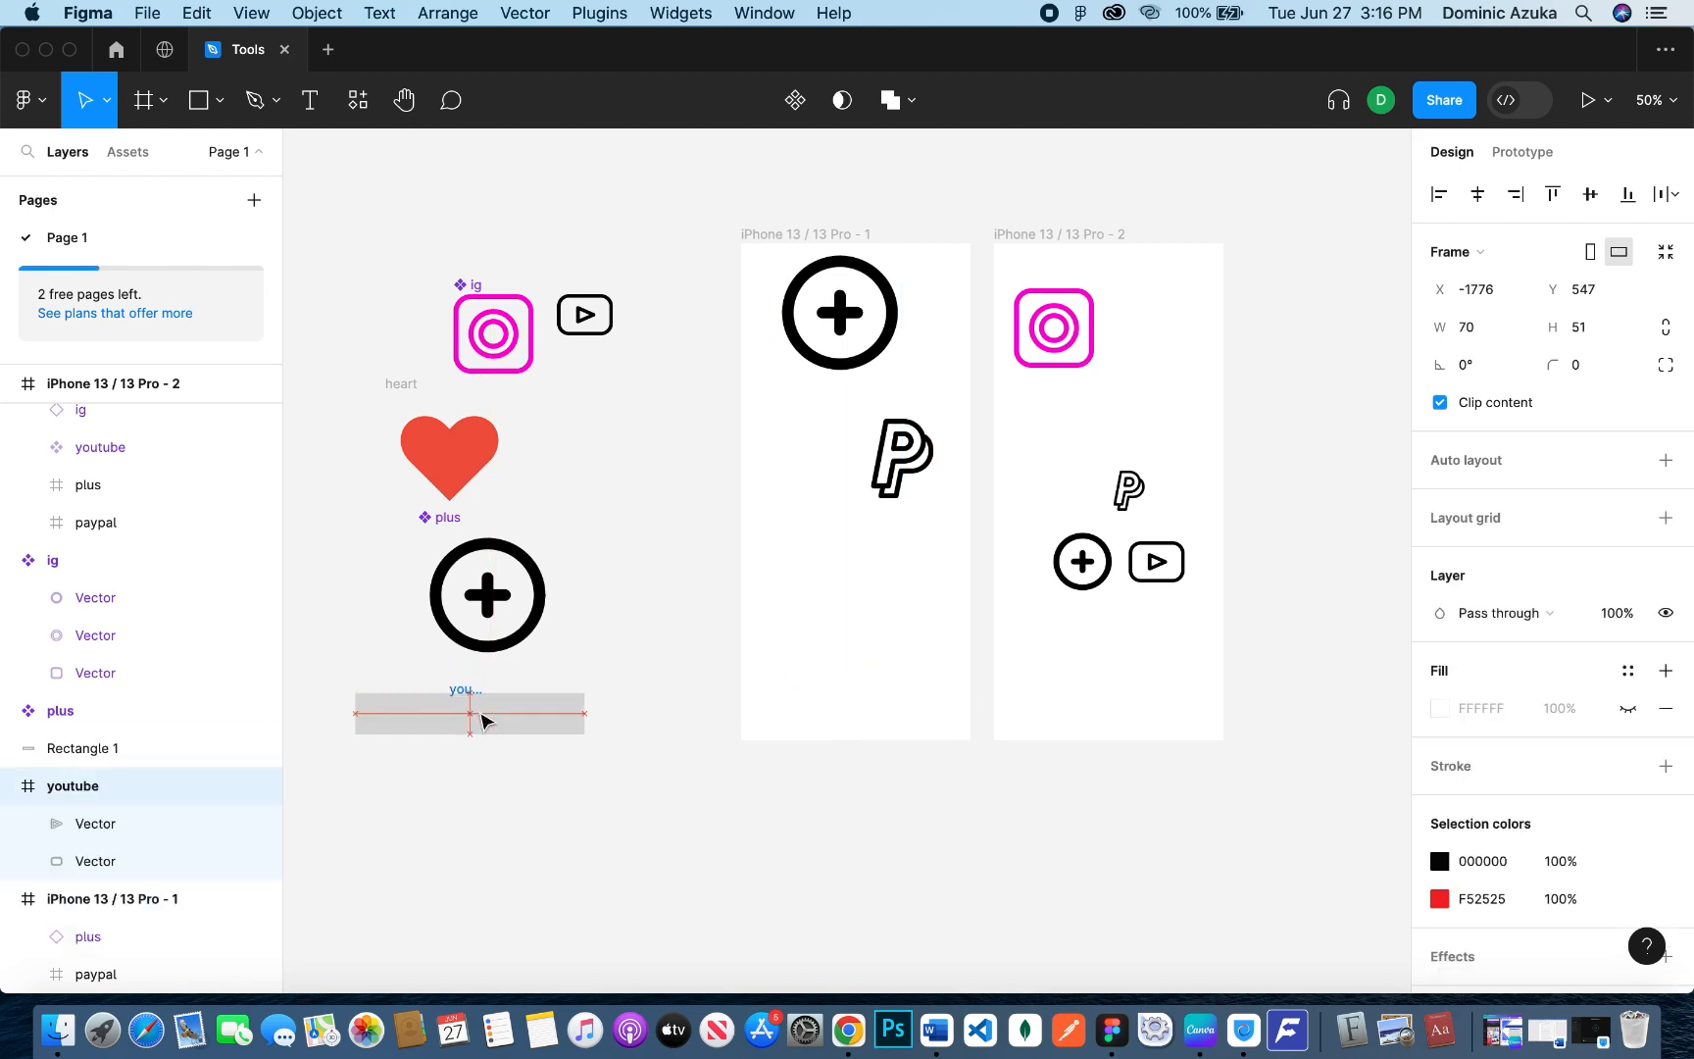
Step: Collapse the youtube and iPhone 13 / 13 Pro - 1 layers and raise youtube above Rectangle 1 so the icon sits over the bar
left_click(9, 786)
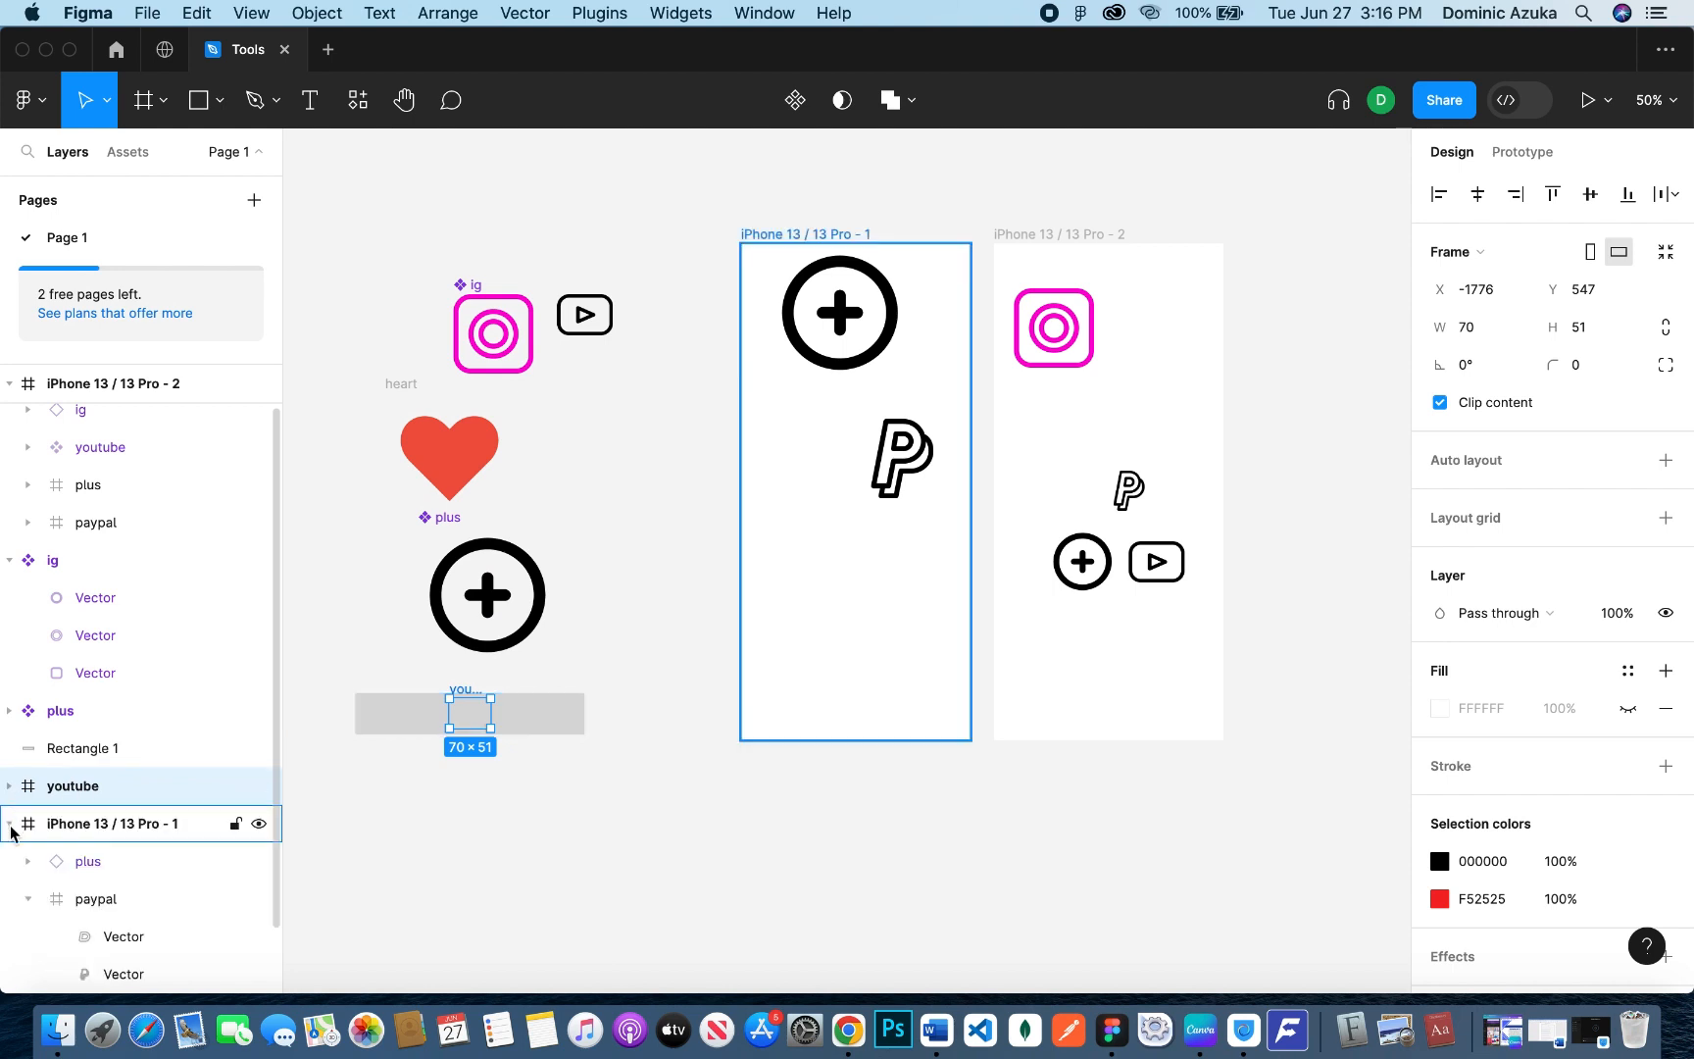
left_click(9, 823)
left_click_drag(74, 835, 76, 798)
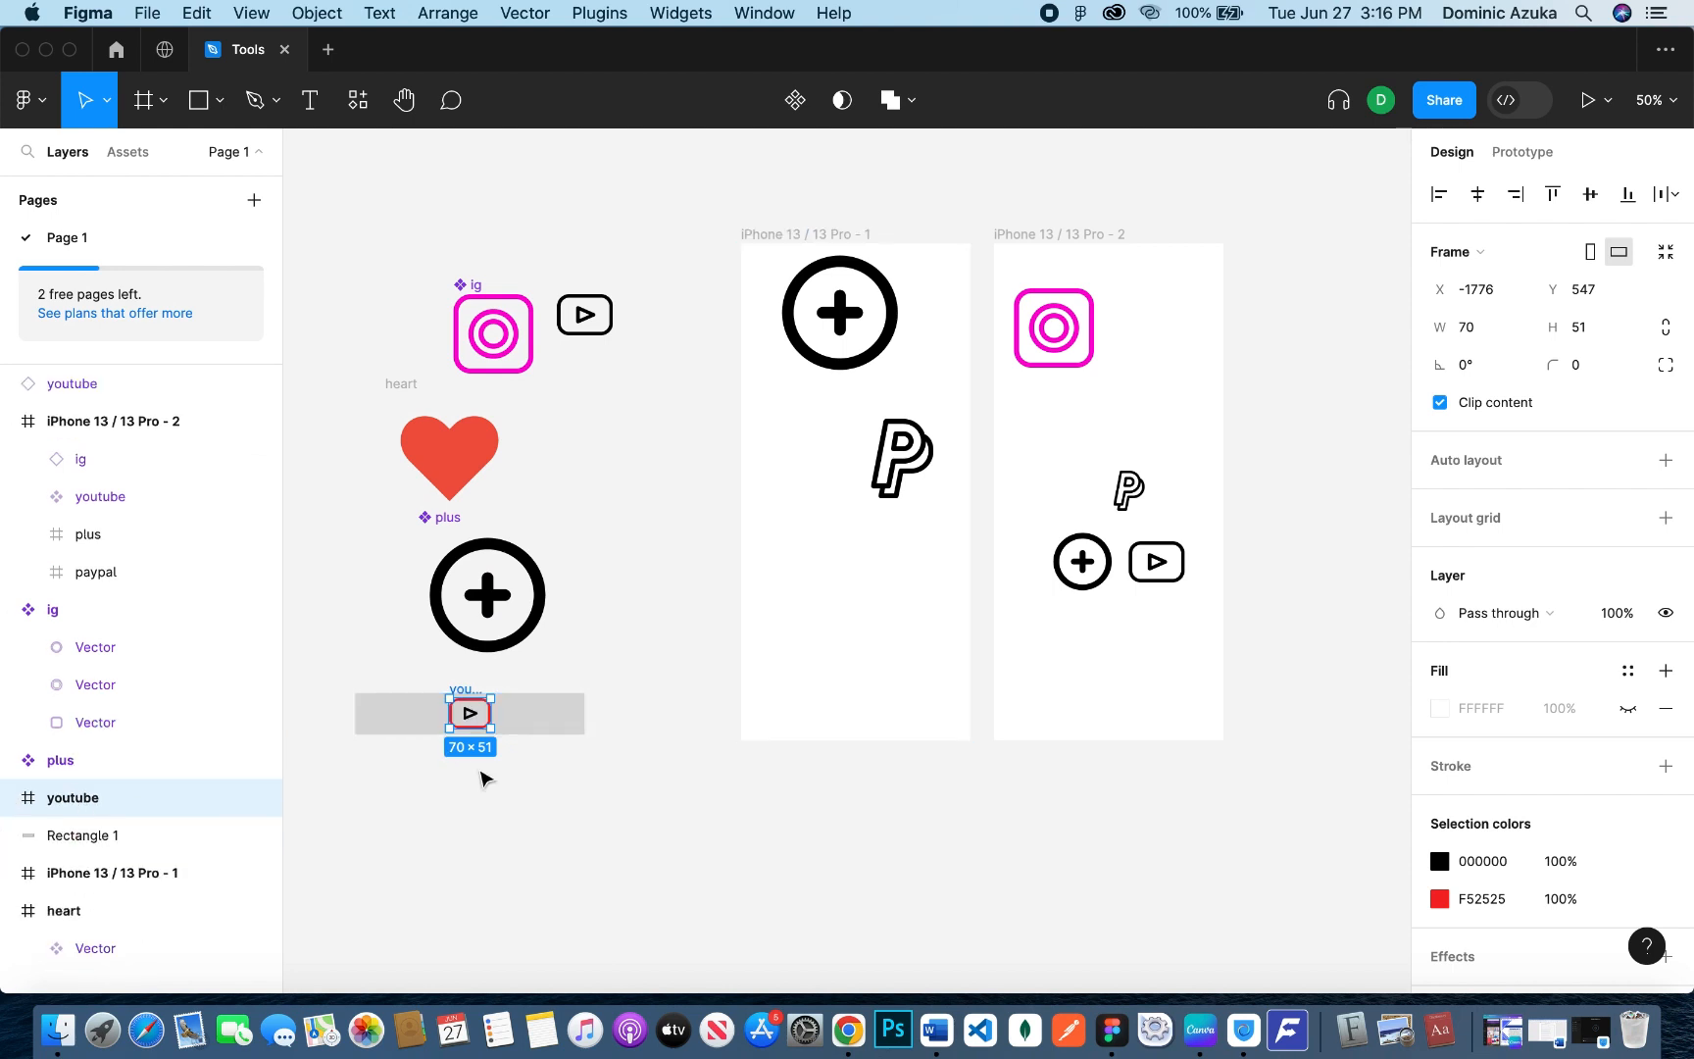
left_click(480, 773)
Step: Shrink the plus component to 58 × 57, move it below the black youtube icon, and place an instance on the bar beside the red youtube icon
left_click(487, 632)
left_click_drag(560, 668, 422, 714)
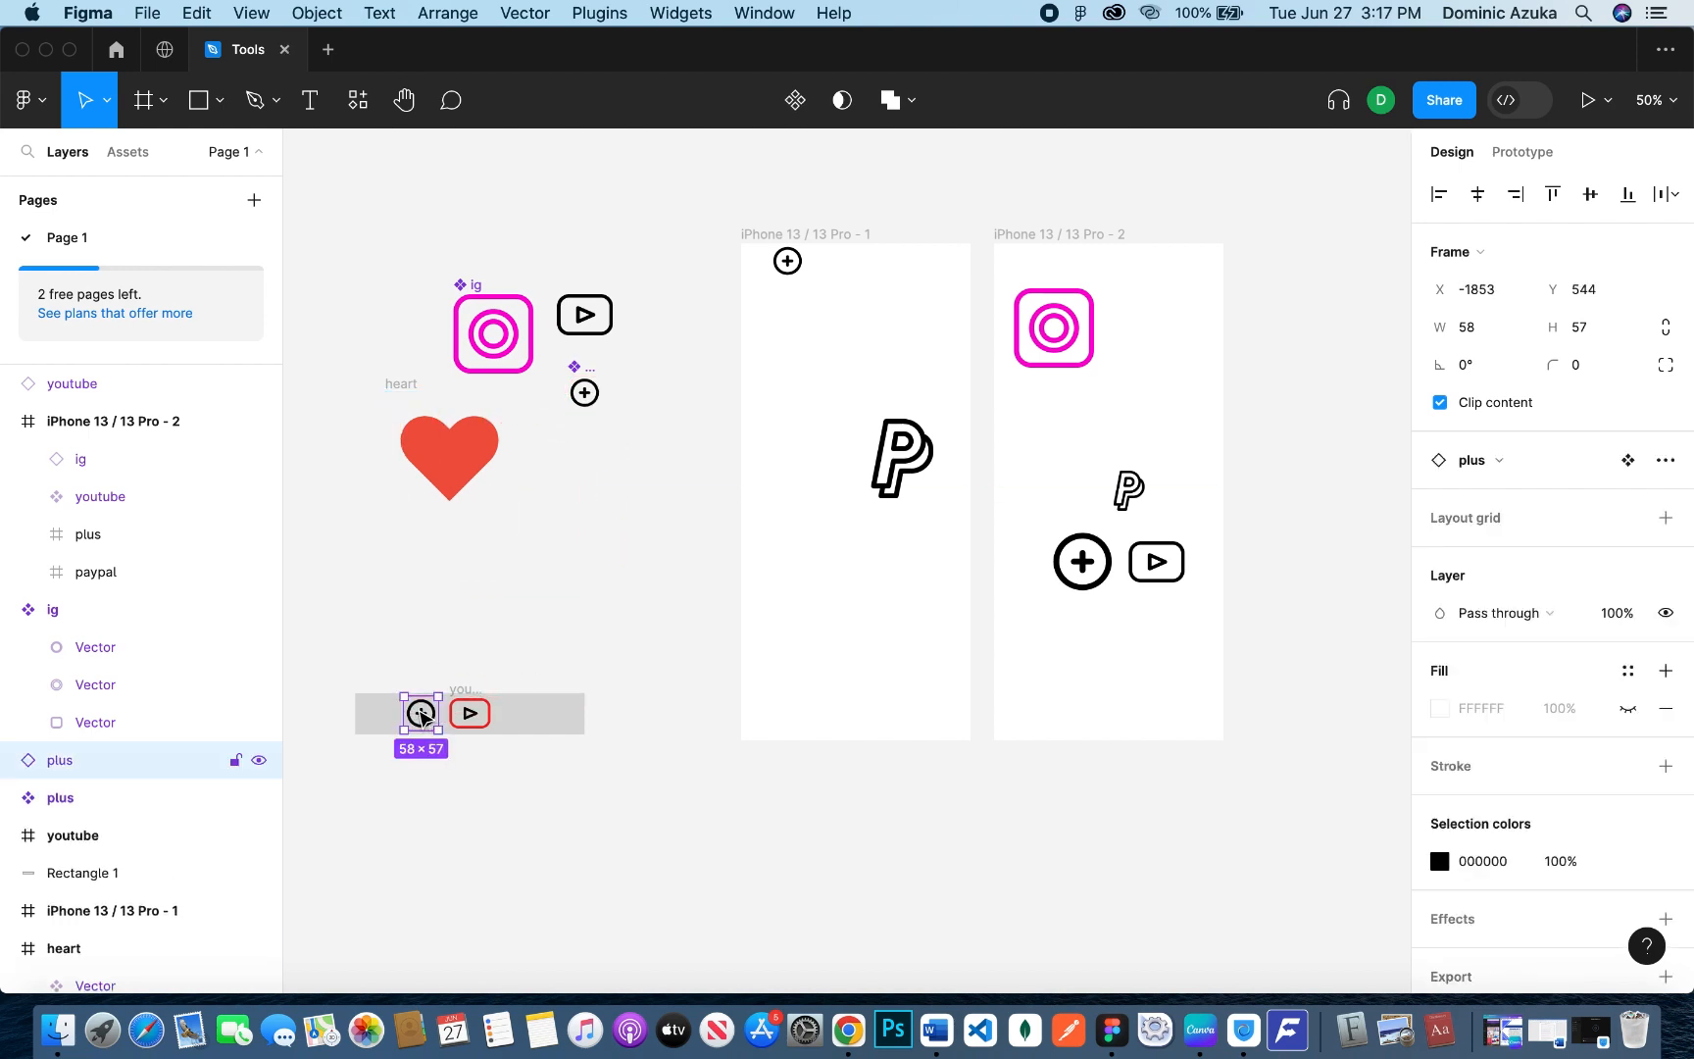
Step: Turn the large paypal icon into a component, reduce it to 68 × 87 below the plus component, and place an instance over the bar
left_click(912, 454)
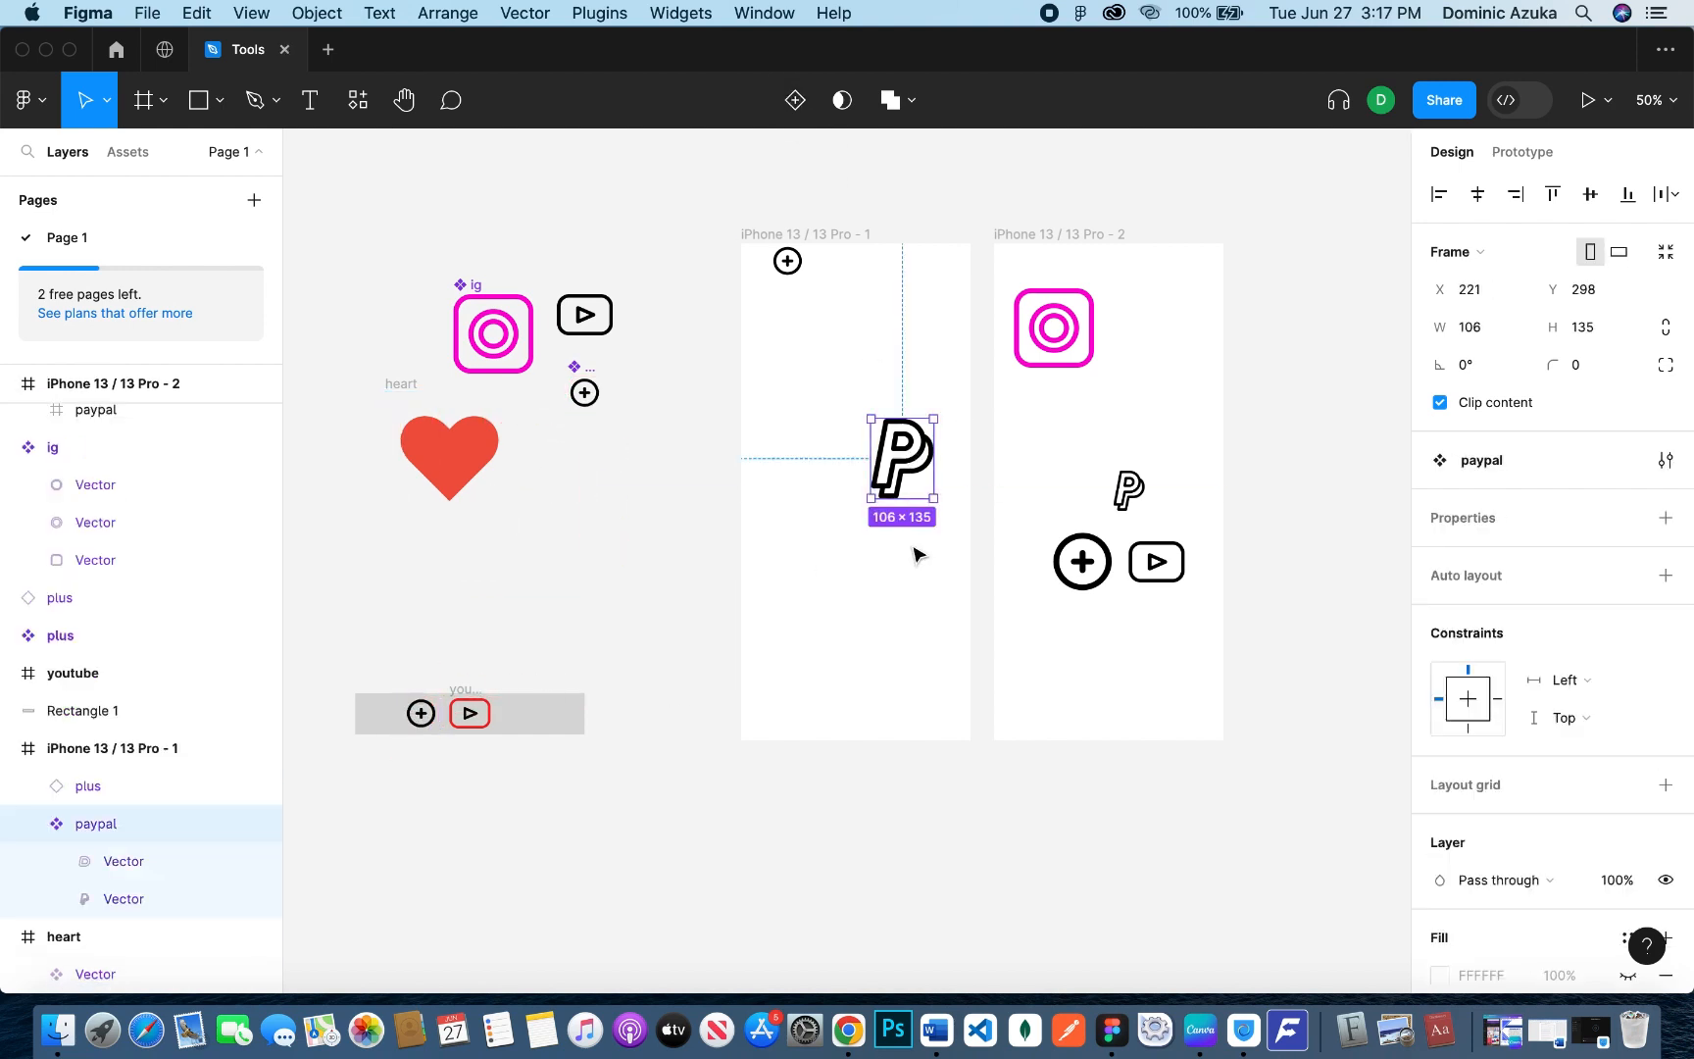
left_click_drag(900, 478, 538, 712)
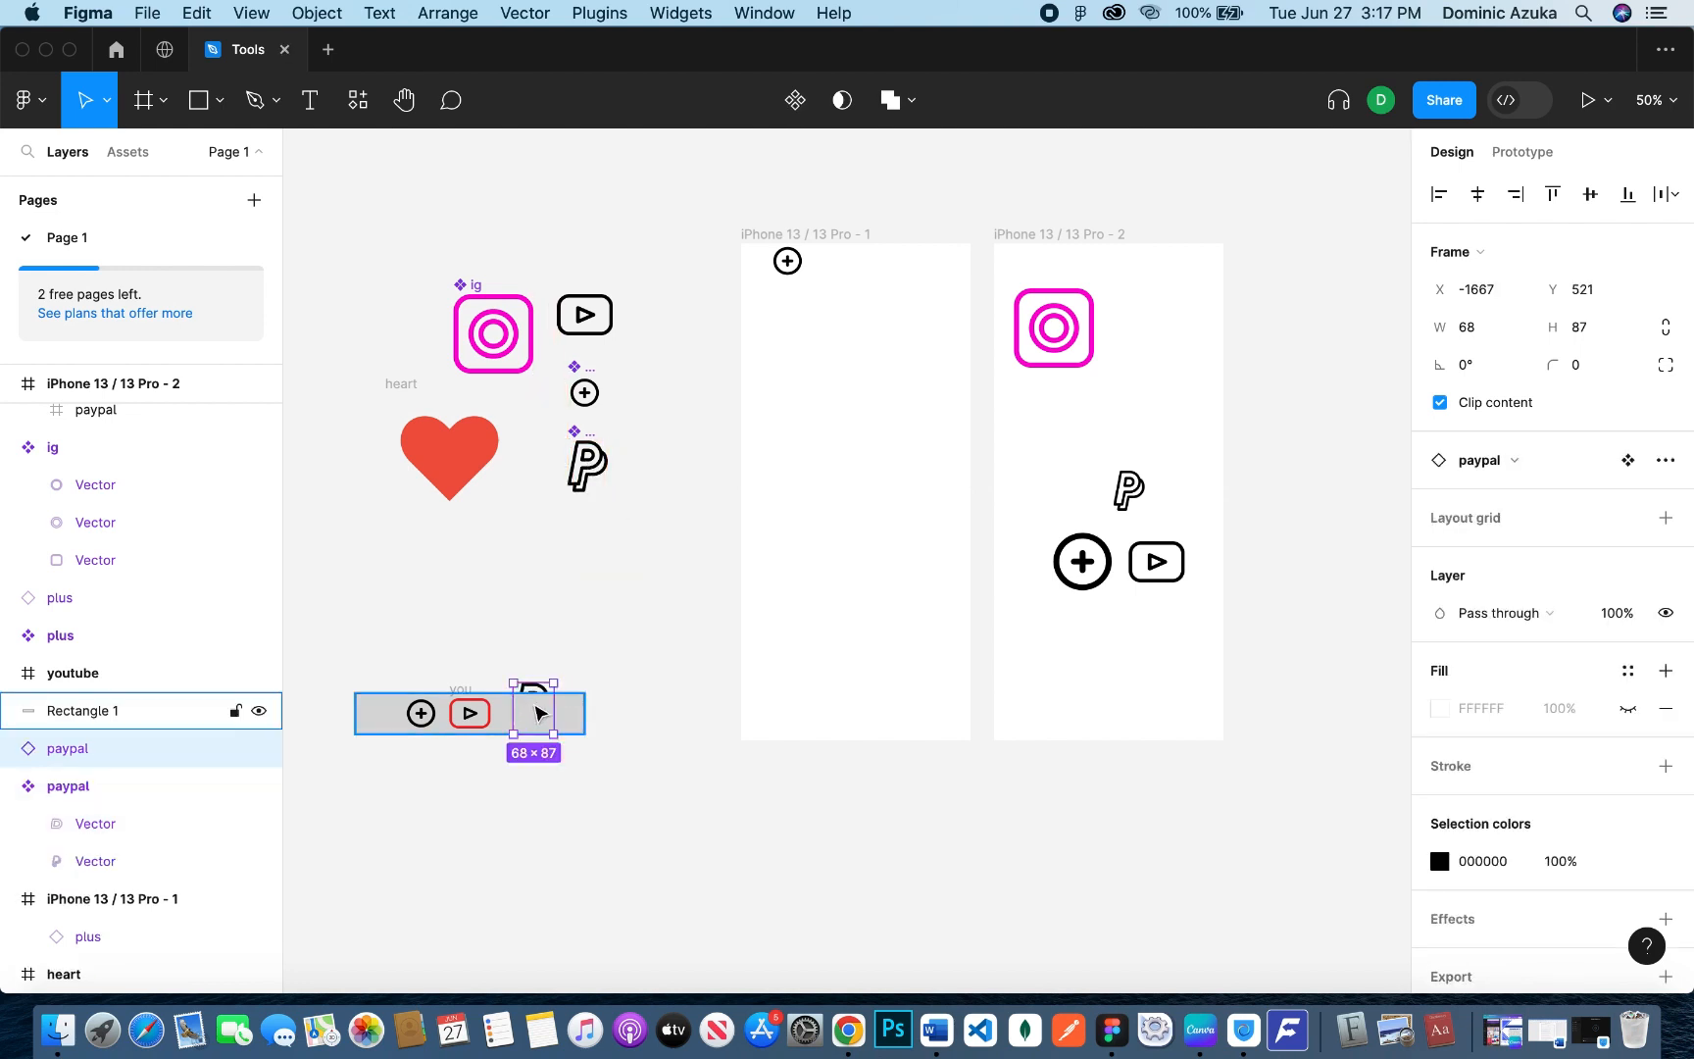
Step: Raise the paypal instance above Rectangle 1 and shrink it to about 38 × 49 beside the red youtube icon
mouse_move(140, 743)
left_mouse_down()
mouse_move(75, 752)
mouse_move(83, 704)
left_mouse_up()
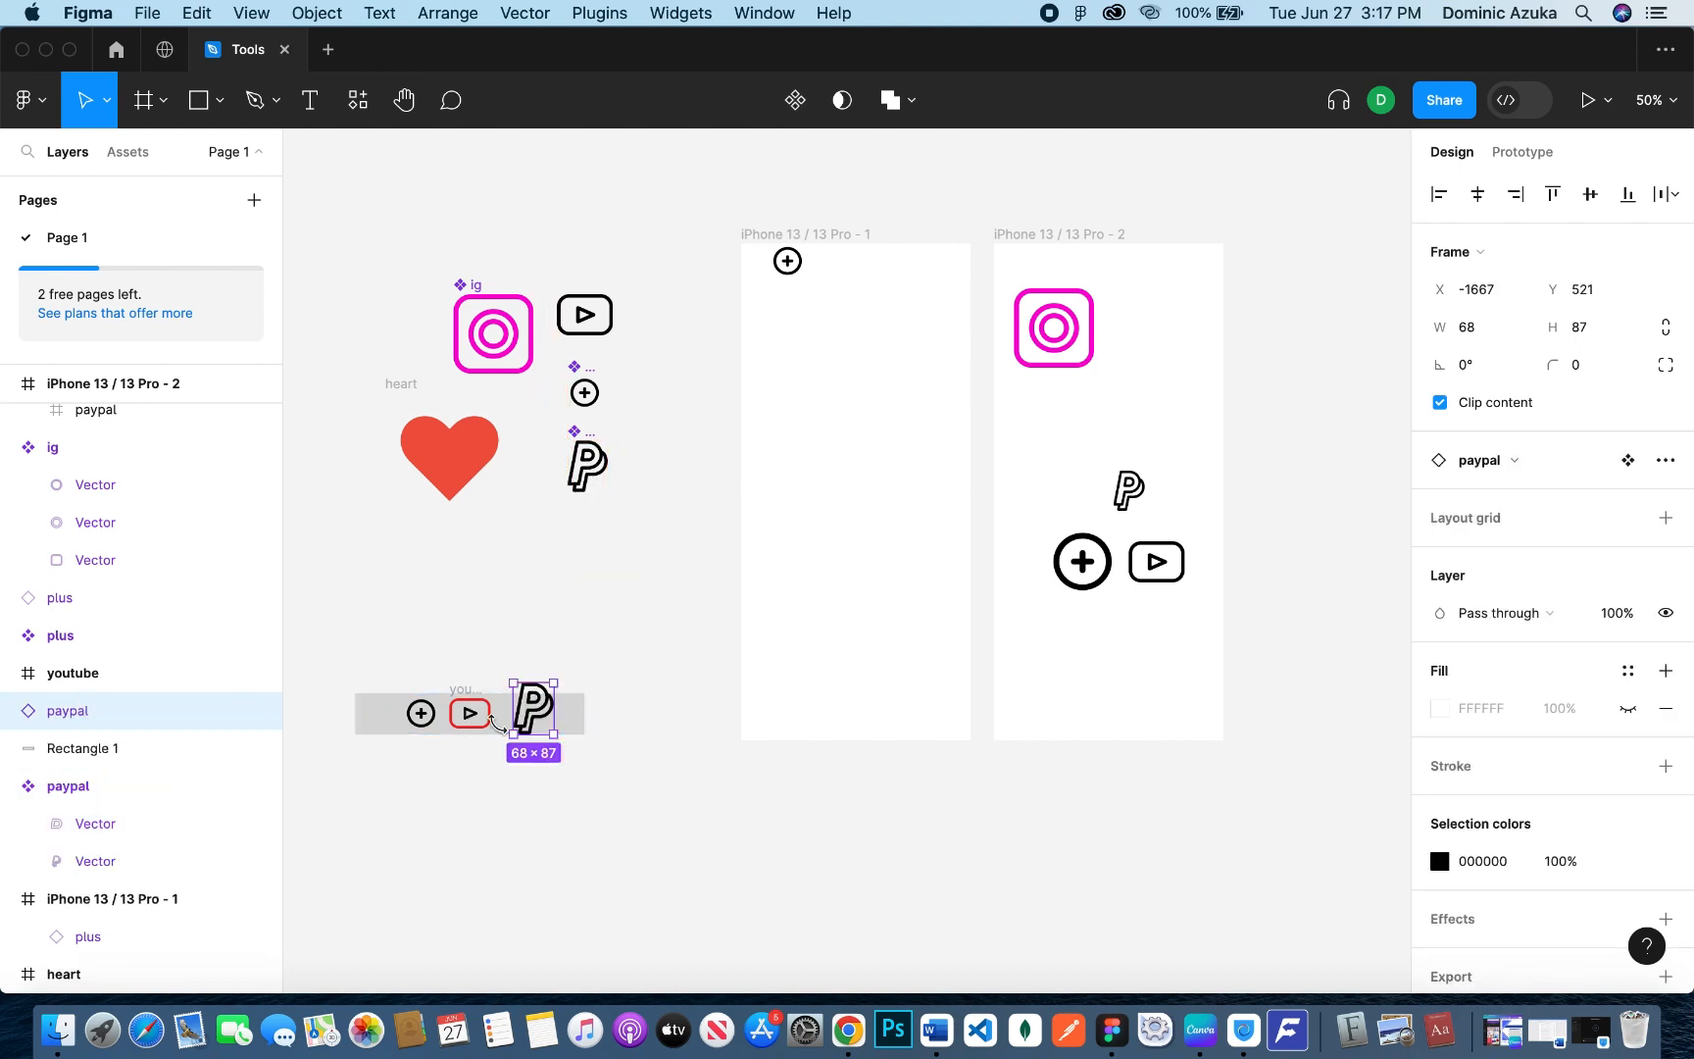
left_click_drag(555, 732, 514, 720)
left_click(684, 630)
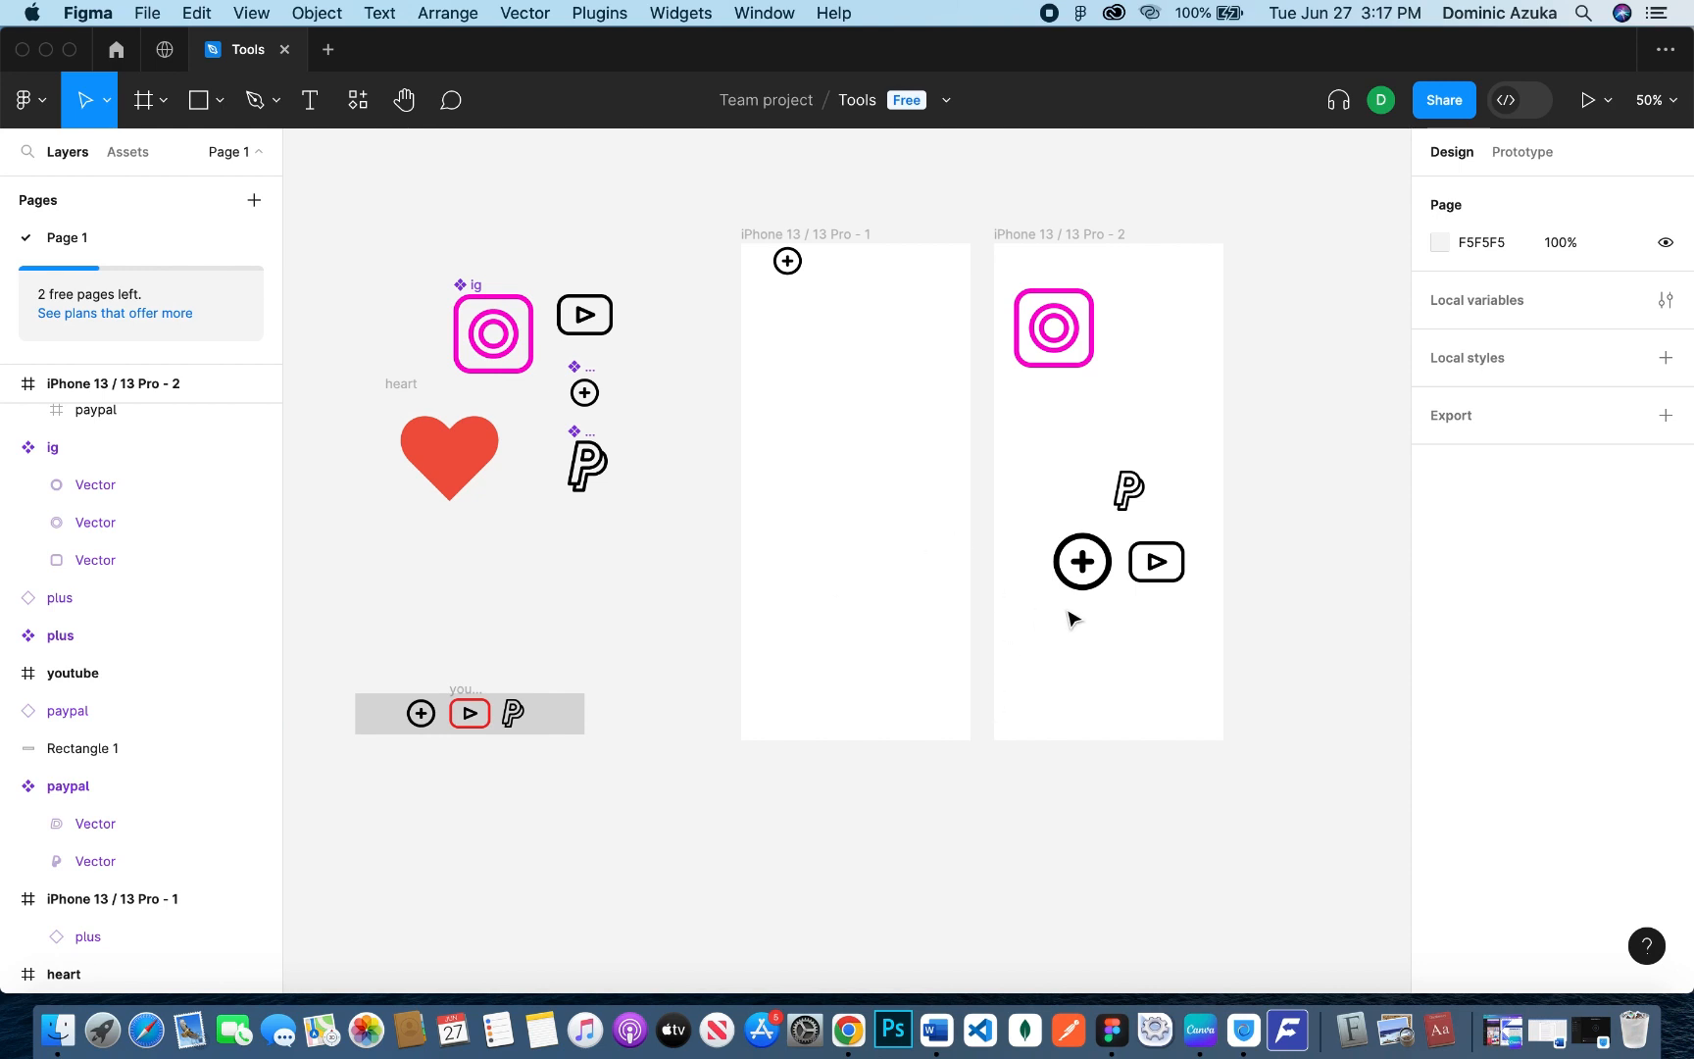
Step: Move the magenta ig instance from iPhone 13 / 13 Pro - 2 onto the bar beside the paypal icon, reduced to about 46 × 45
left_click_drag(1059, 339, 556, 726)
left_click(513, 713)
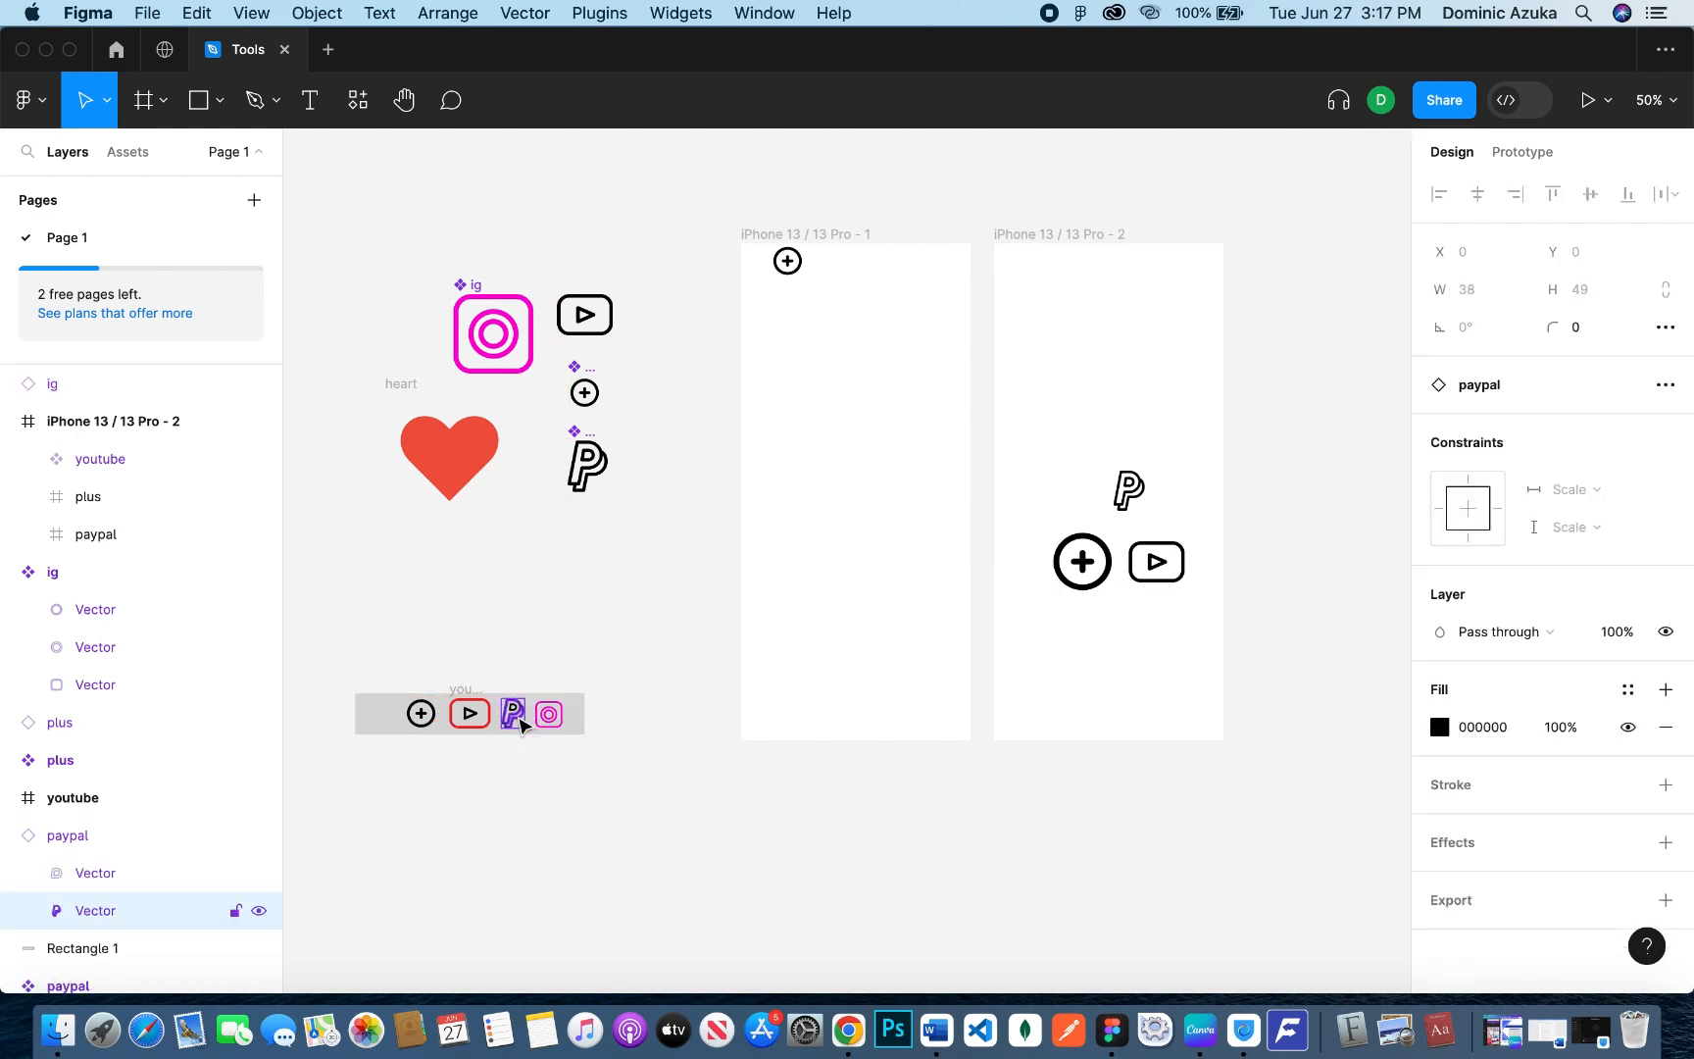
left_click(471, 713)
left_click(430, 721)
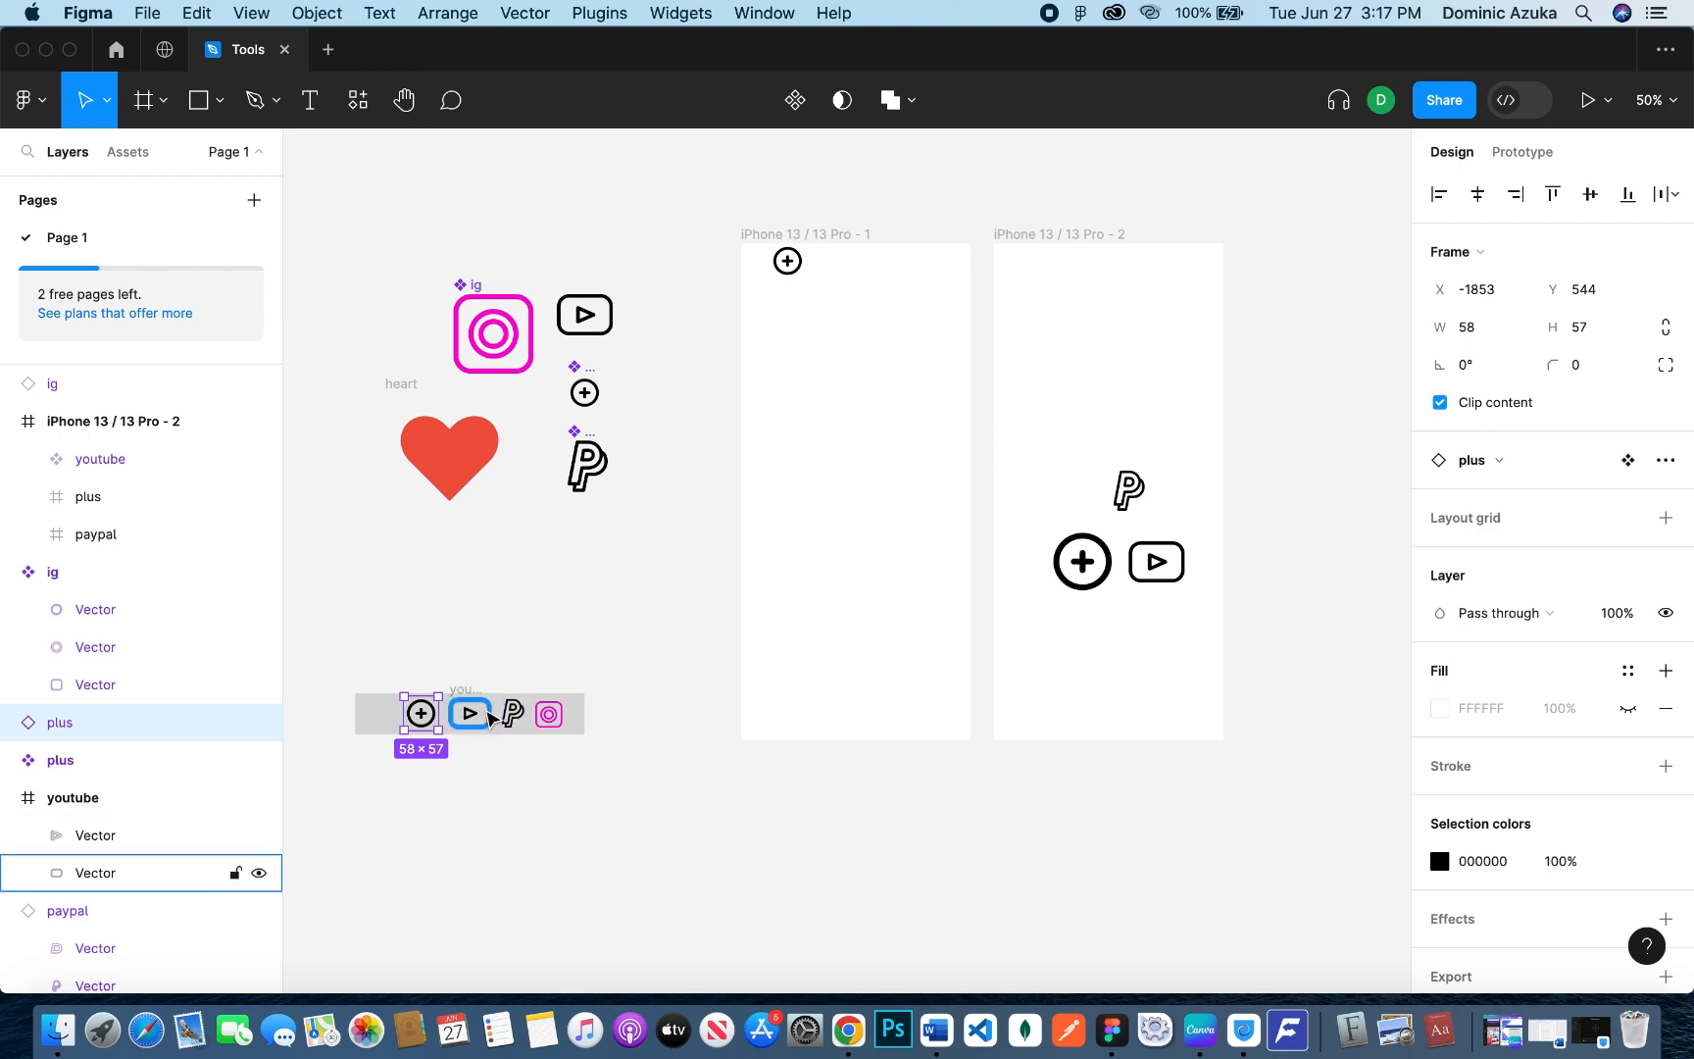
left_click(488, 720, "shift")
left_click(470, 720, "shift")
left_click(511, 715, "shift")
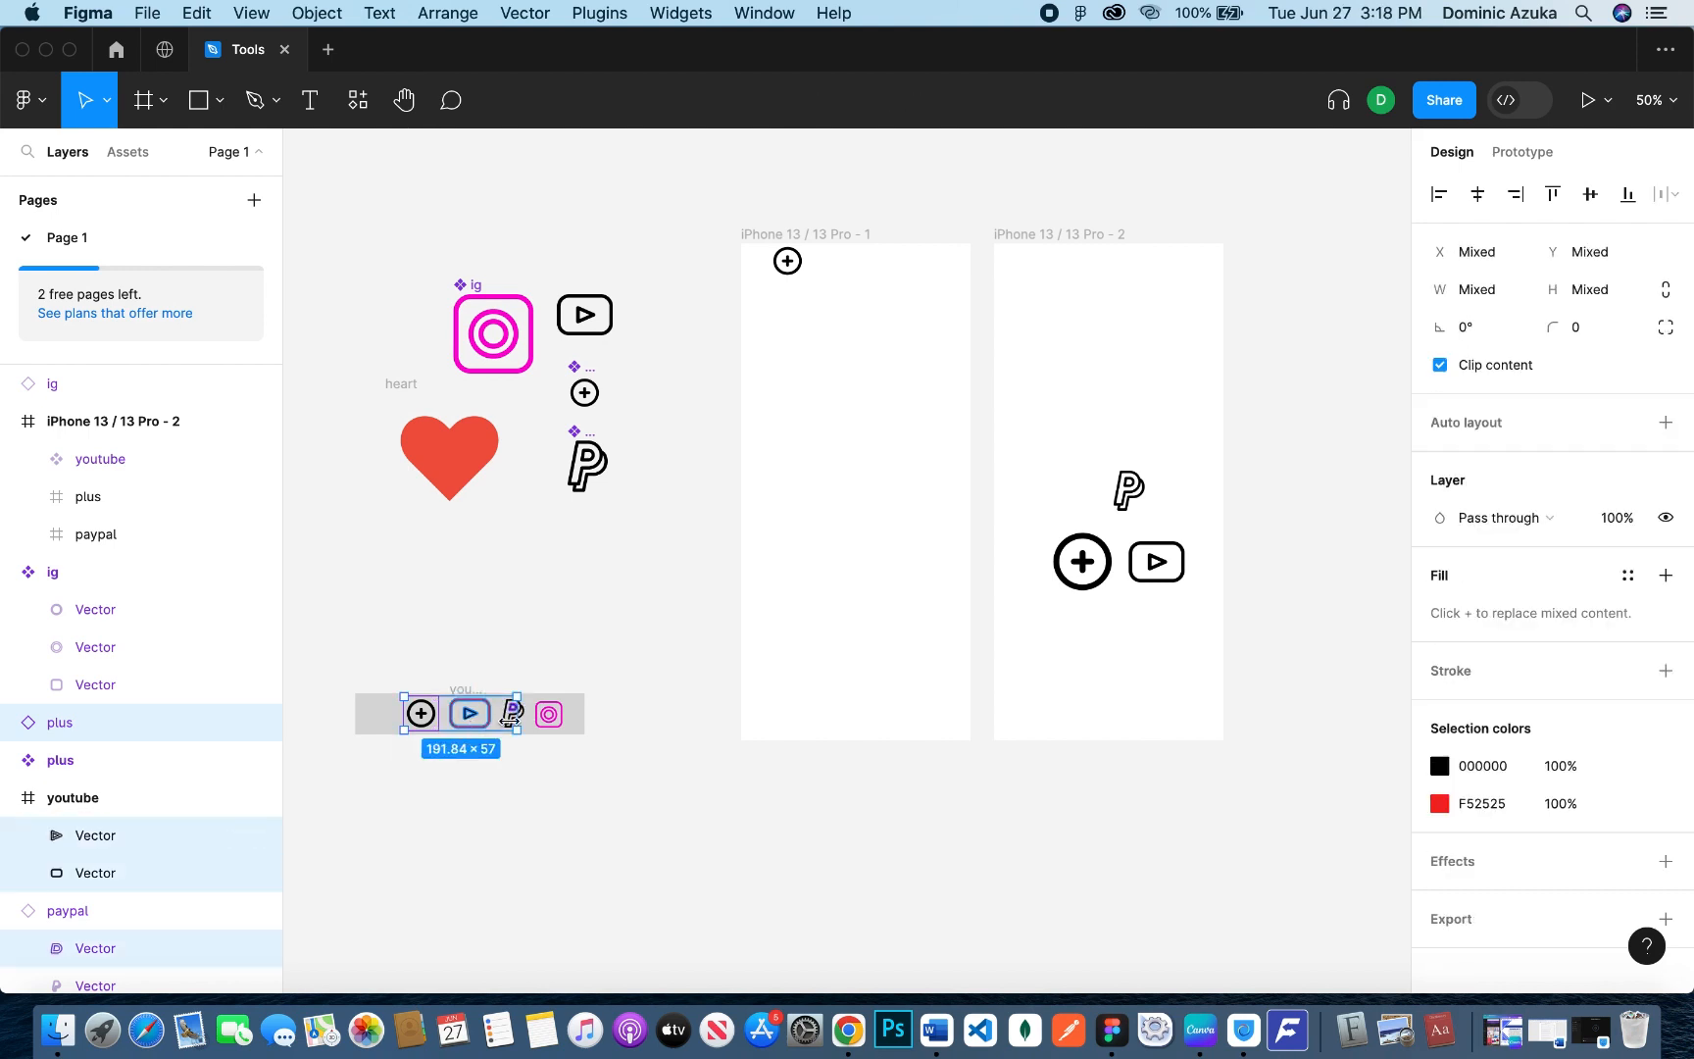
left_click(514, 725, "shift")
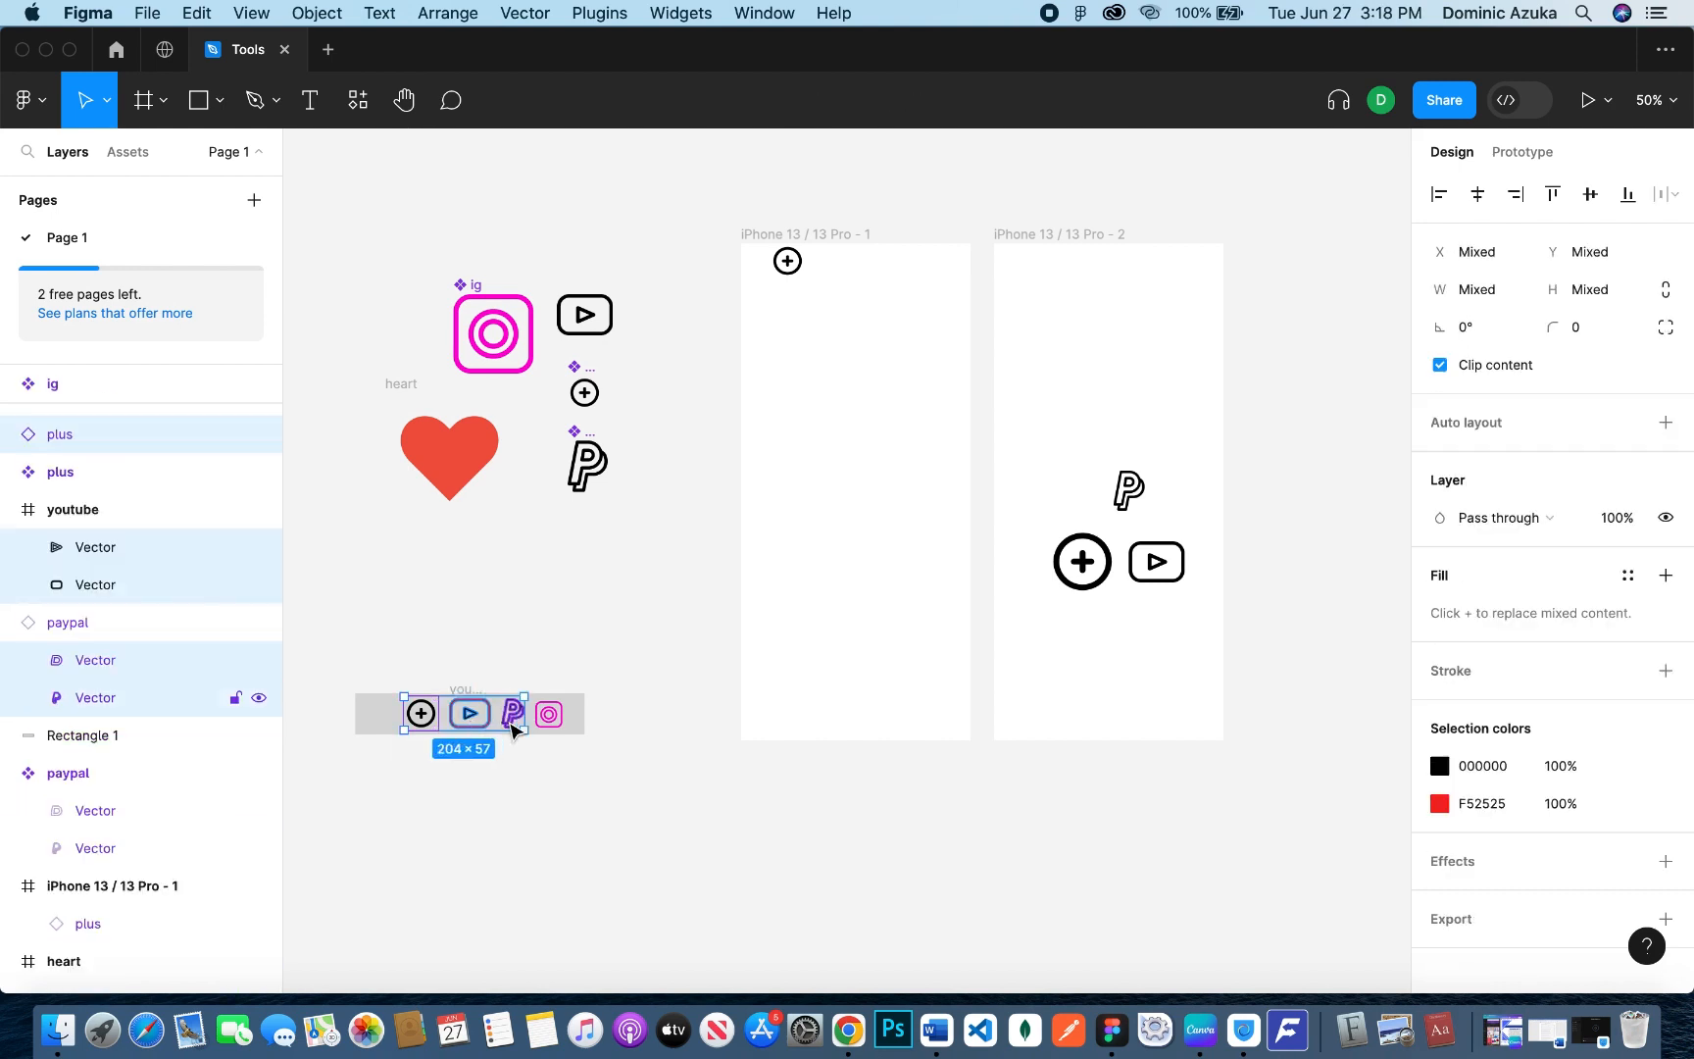
left_click(547, 723, "shift")
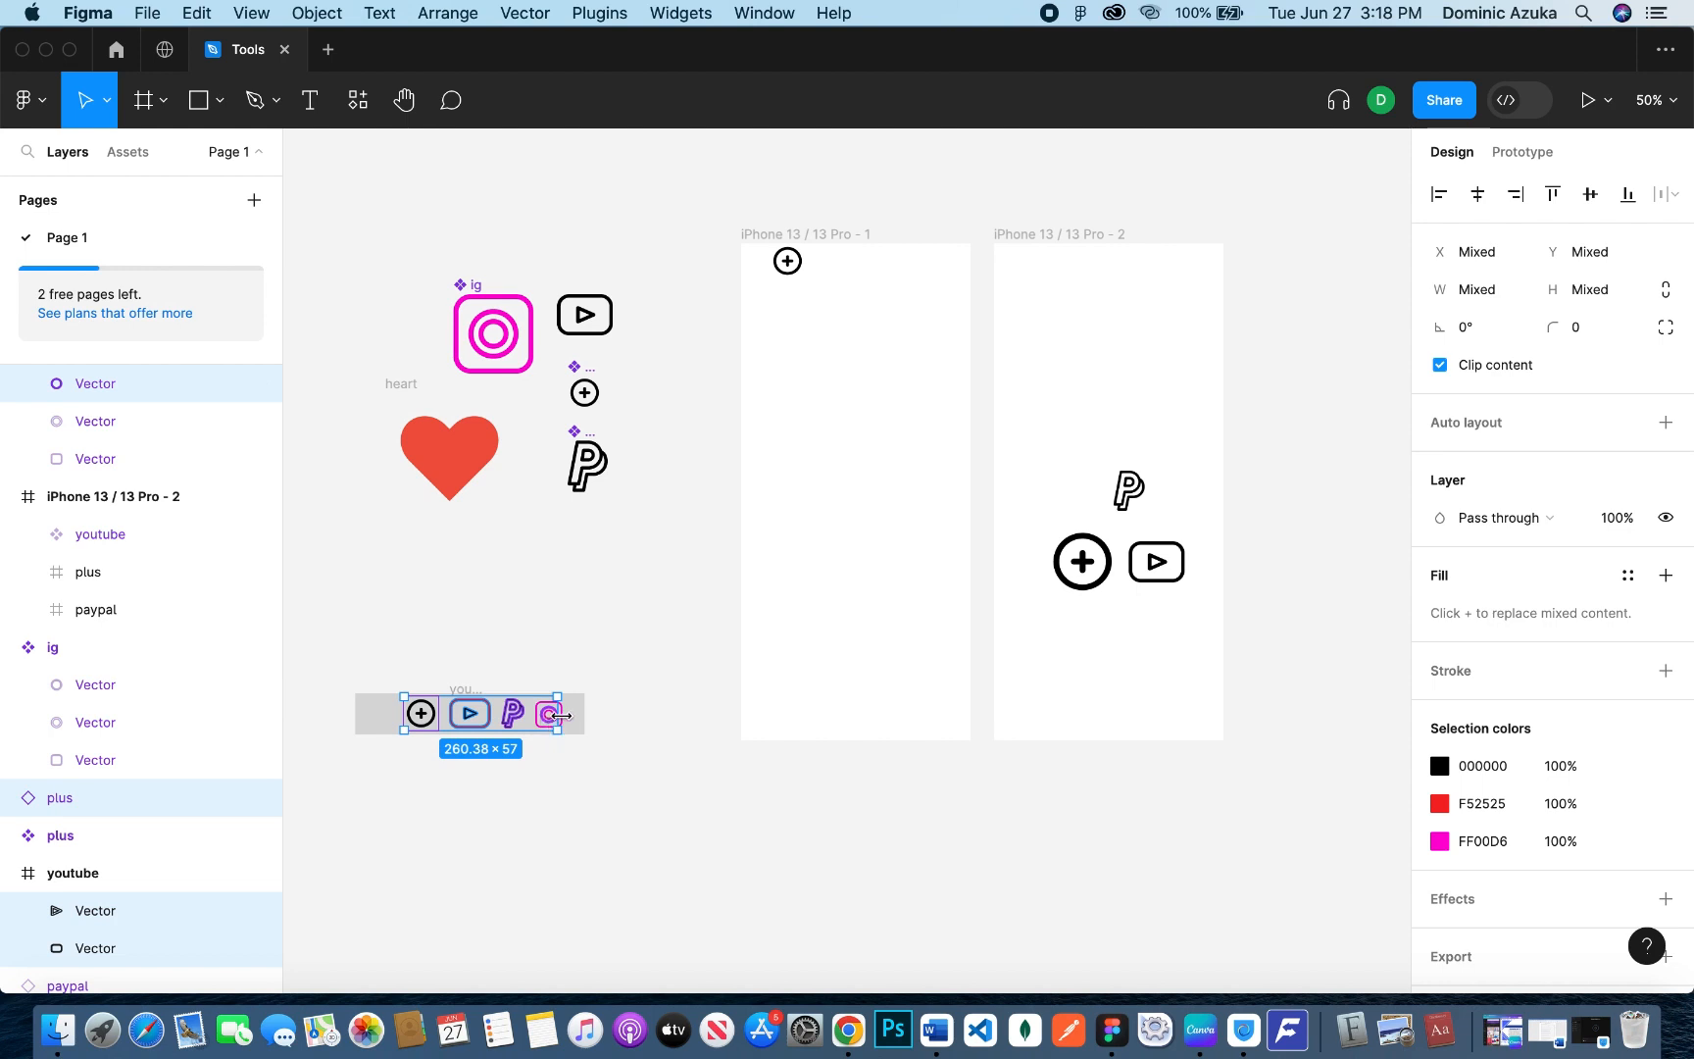
scroll(162, 603, "down", 5)
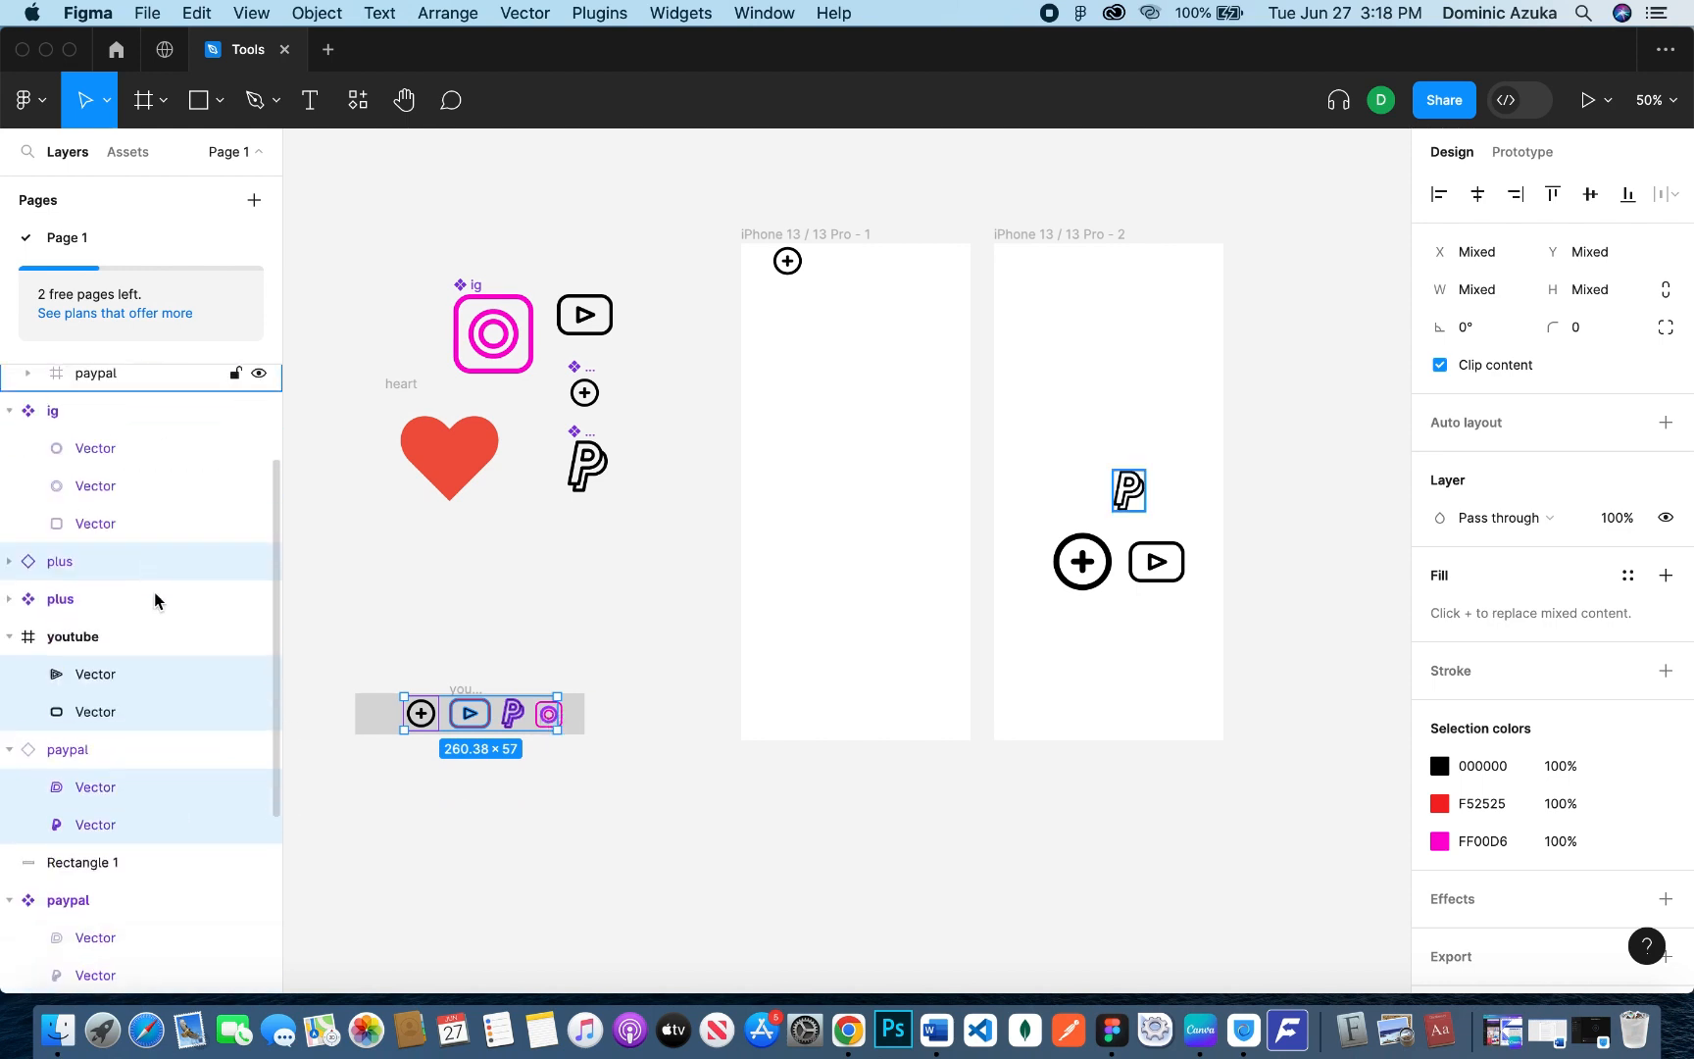
scroll(155, 600, "up", 6)
left_click(124, 496, "shift")
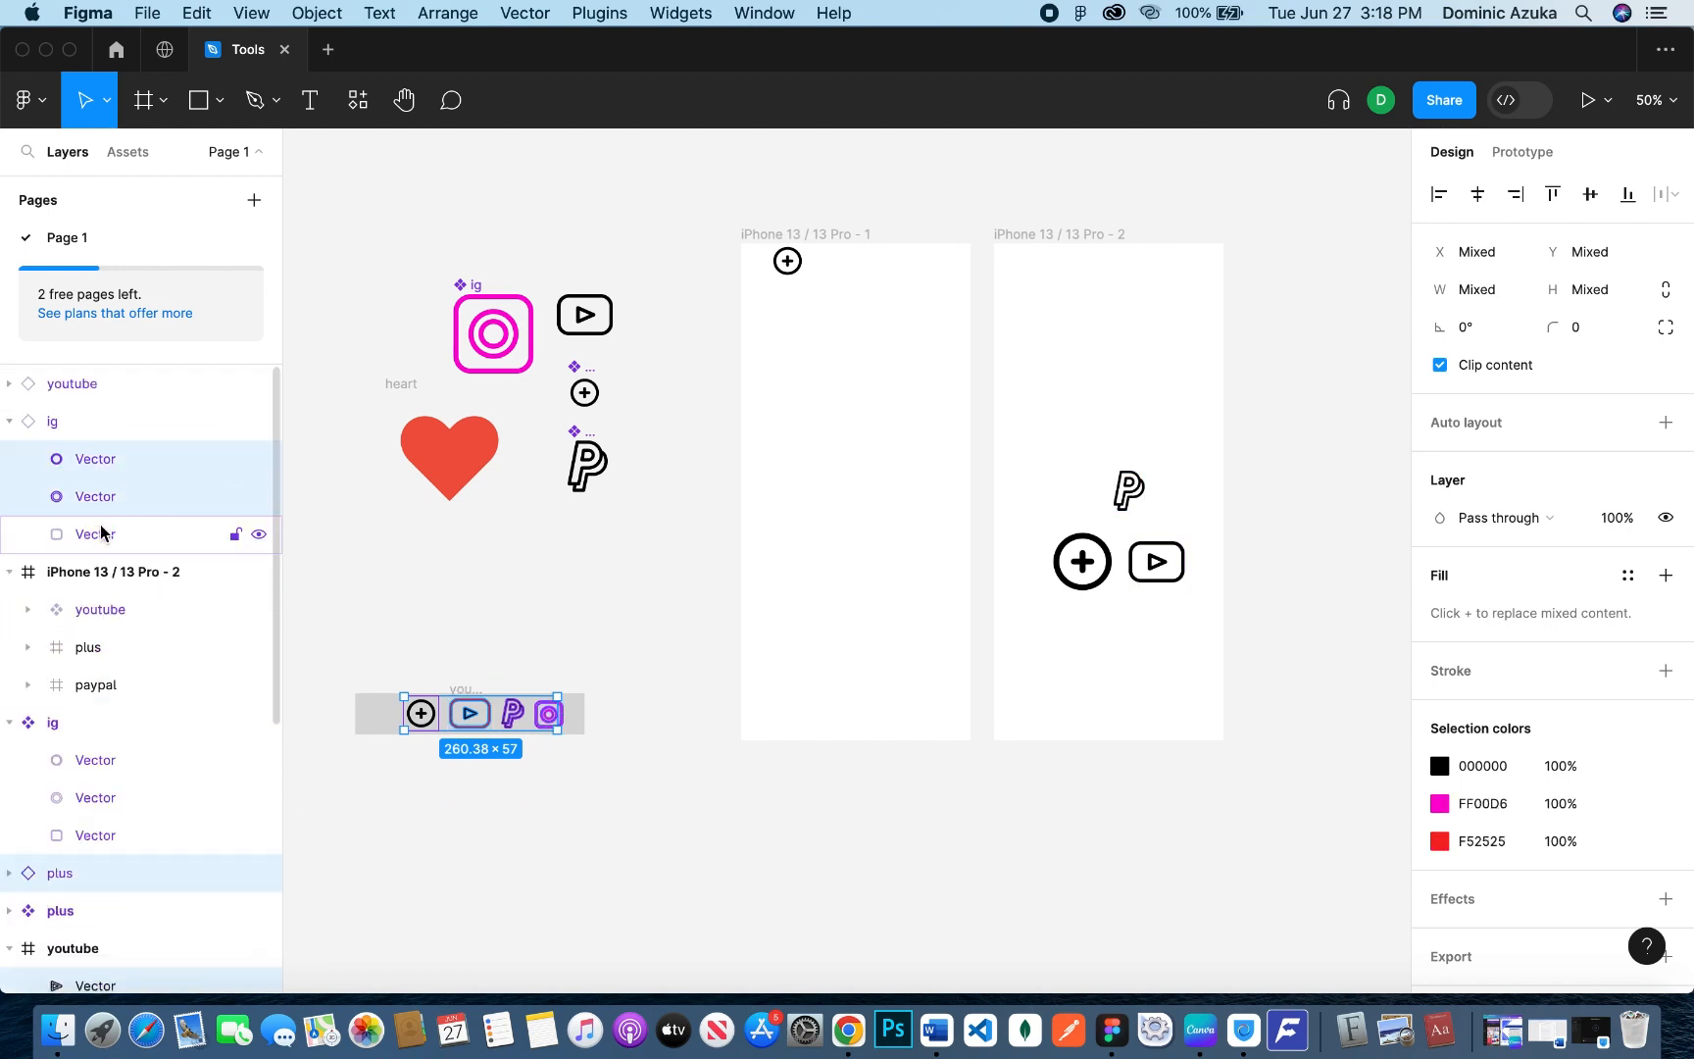
left_click(125, 534, "shift")
mouse_move(539, 724)
left_mouse_down()
mouse_move(519, 724)
mouse_move(542, 729)
left_mouse_up()
left_click(542, 730)
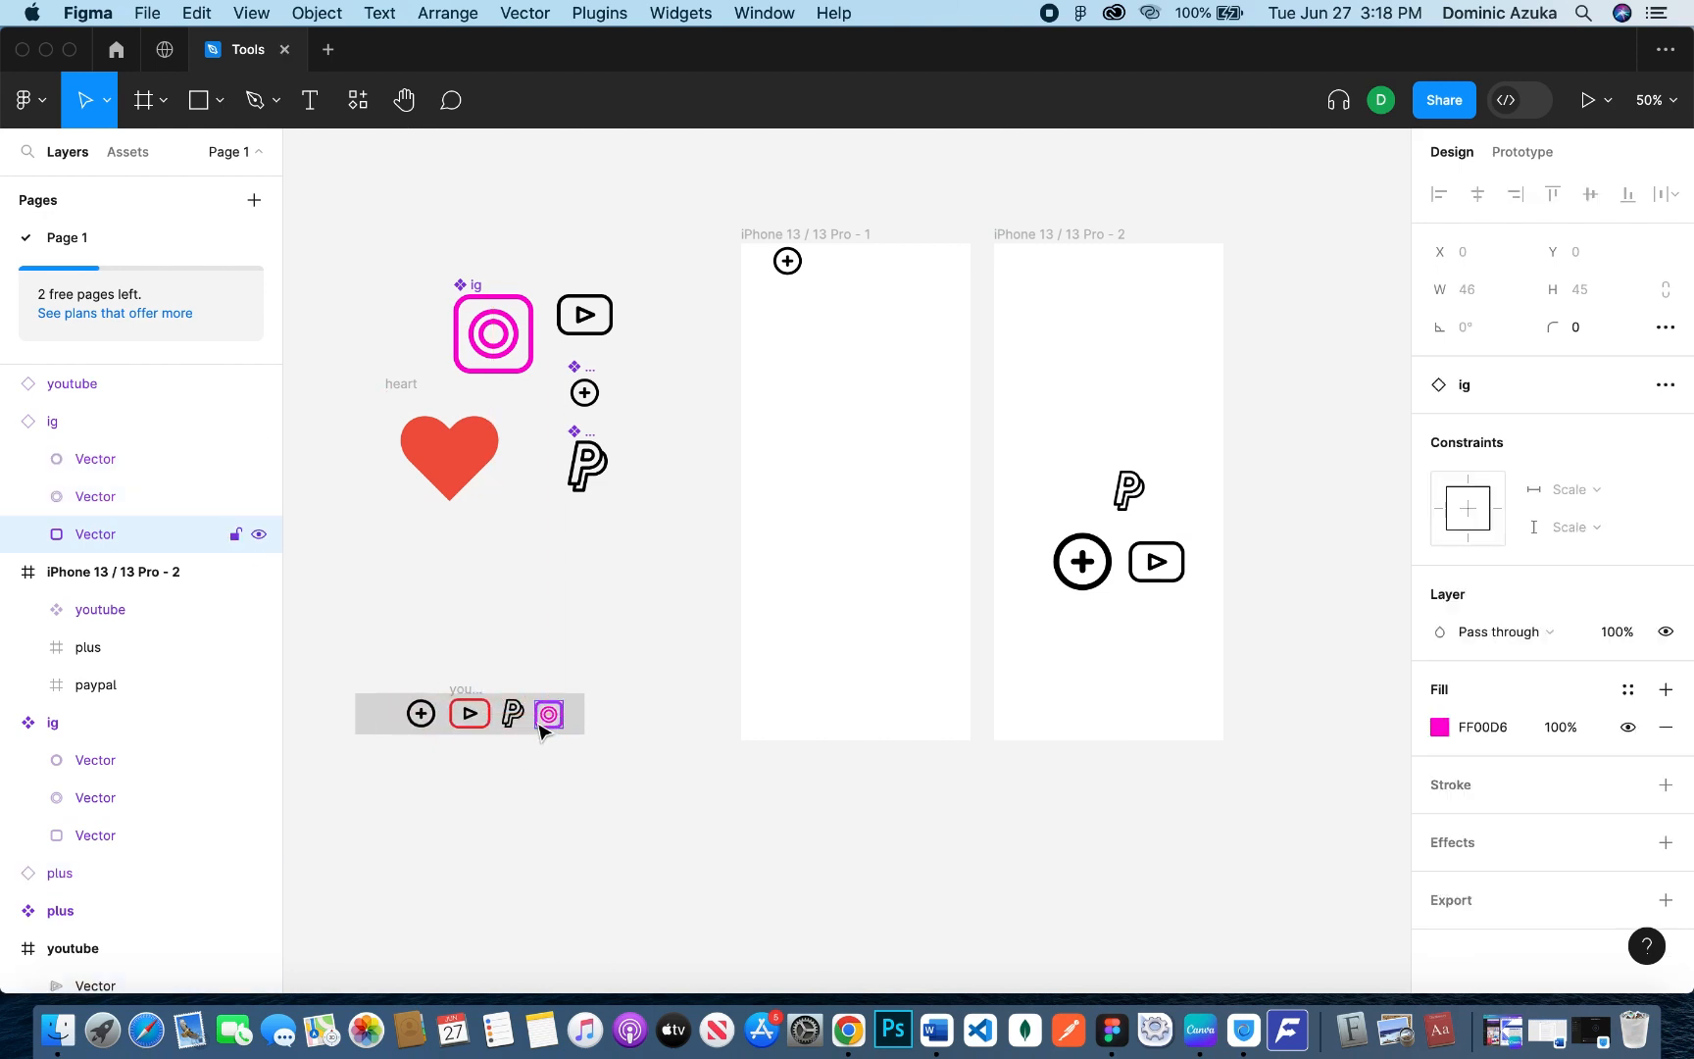
left_click(586, 776)
left_click_drag(416, 773, 556, 678)
left_click(392, 718)
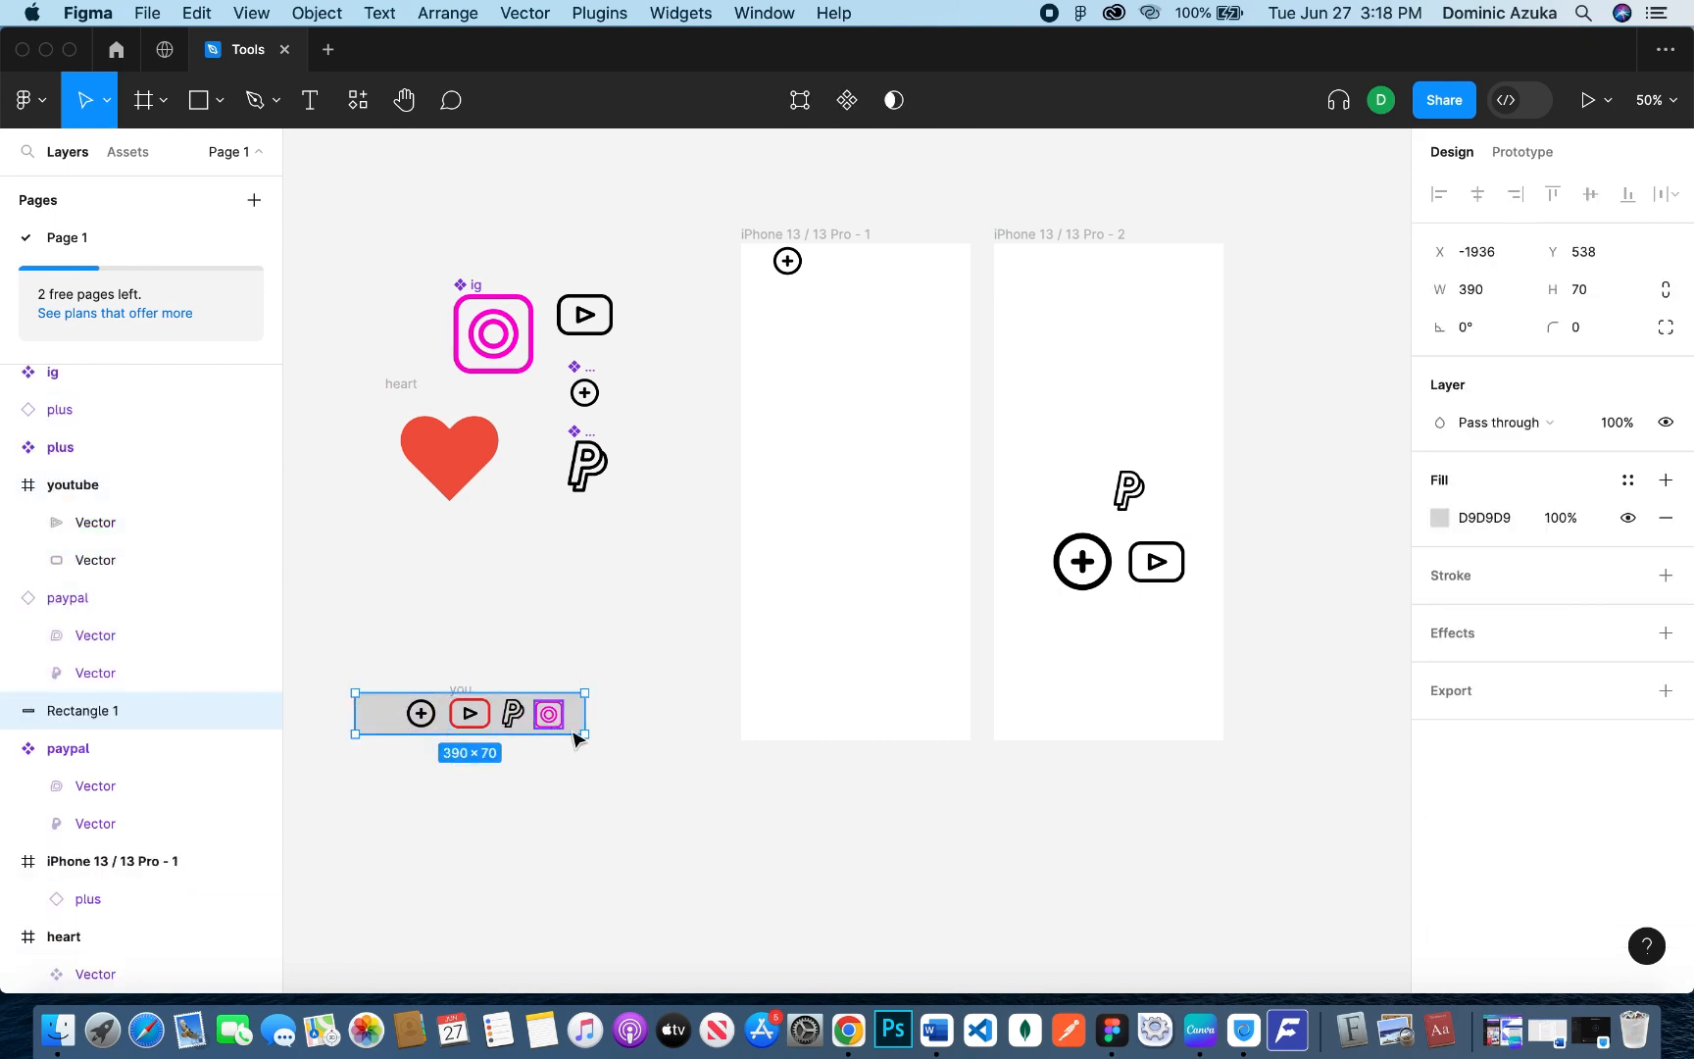
left_click(576, 647)
Step: Shift the four icons on the bar slightly left together, without the rectangle, to centre them
left_click_drag(622, 738, 376, 683)
left_click(372, 715, "shift")
left_click_drag(554, 723, 541, 723)
left_click(666, 645)
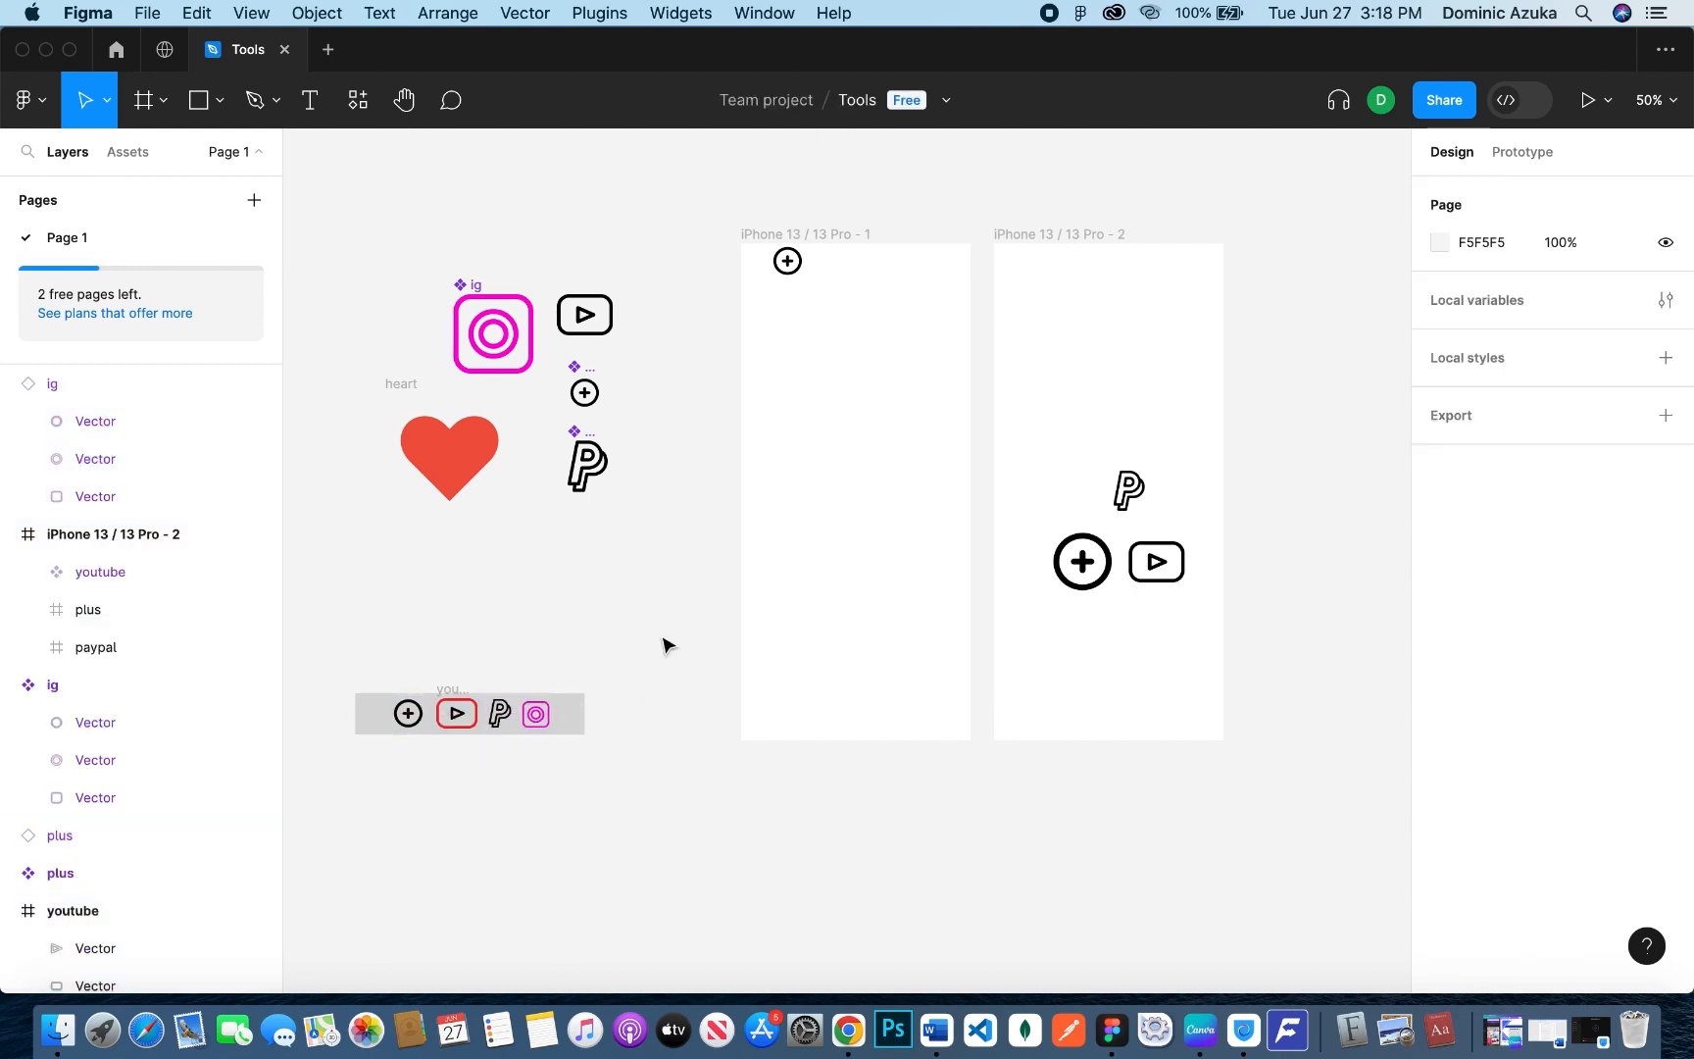
Step: Combine the grey rectangle and its four icons into a single component
left_click_drag(636, 763, 351, 689)
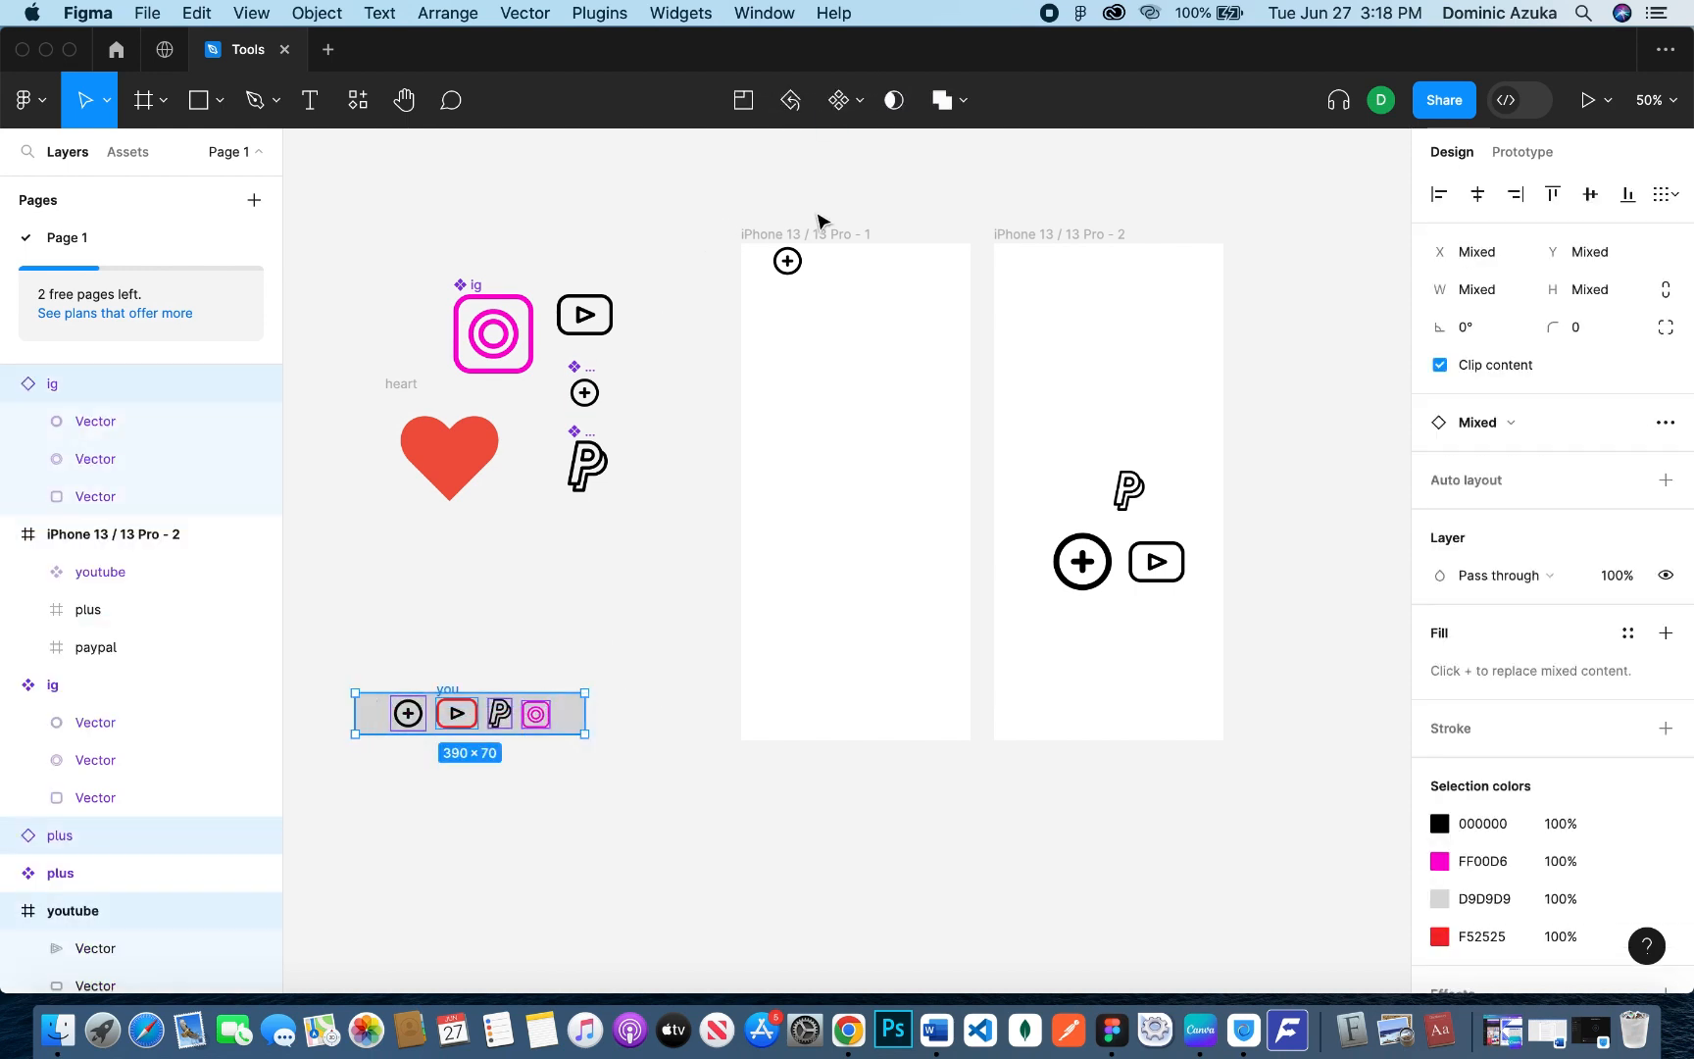
left_click(855, 101)
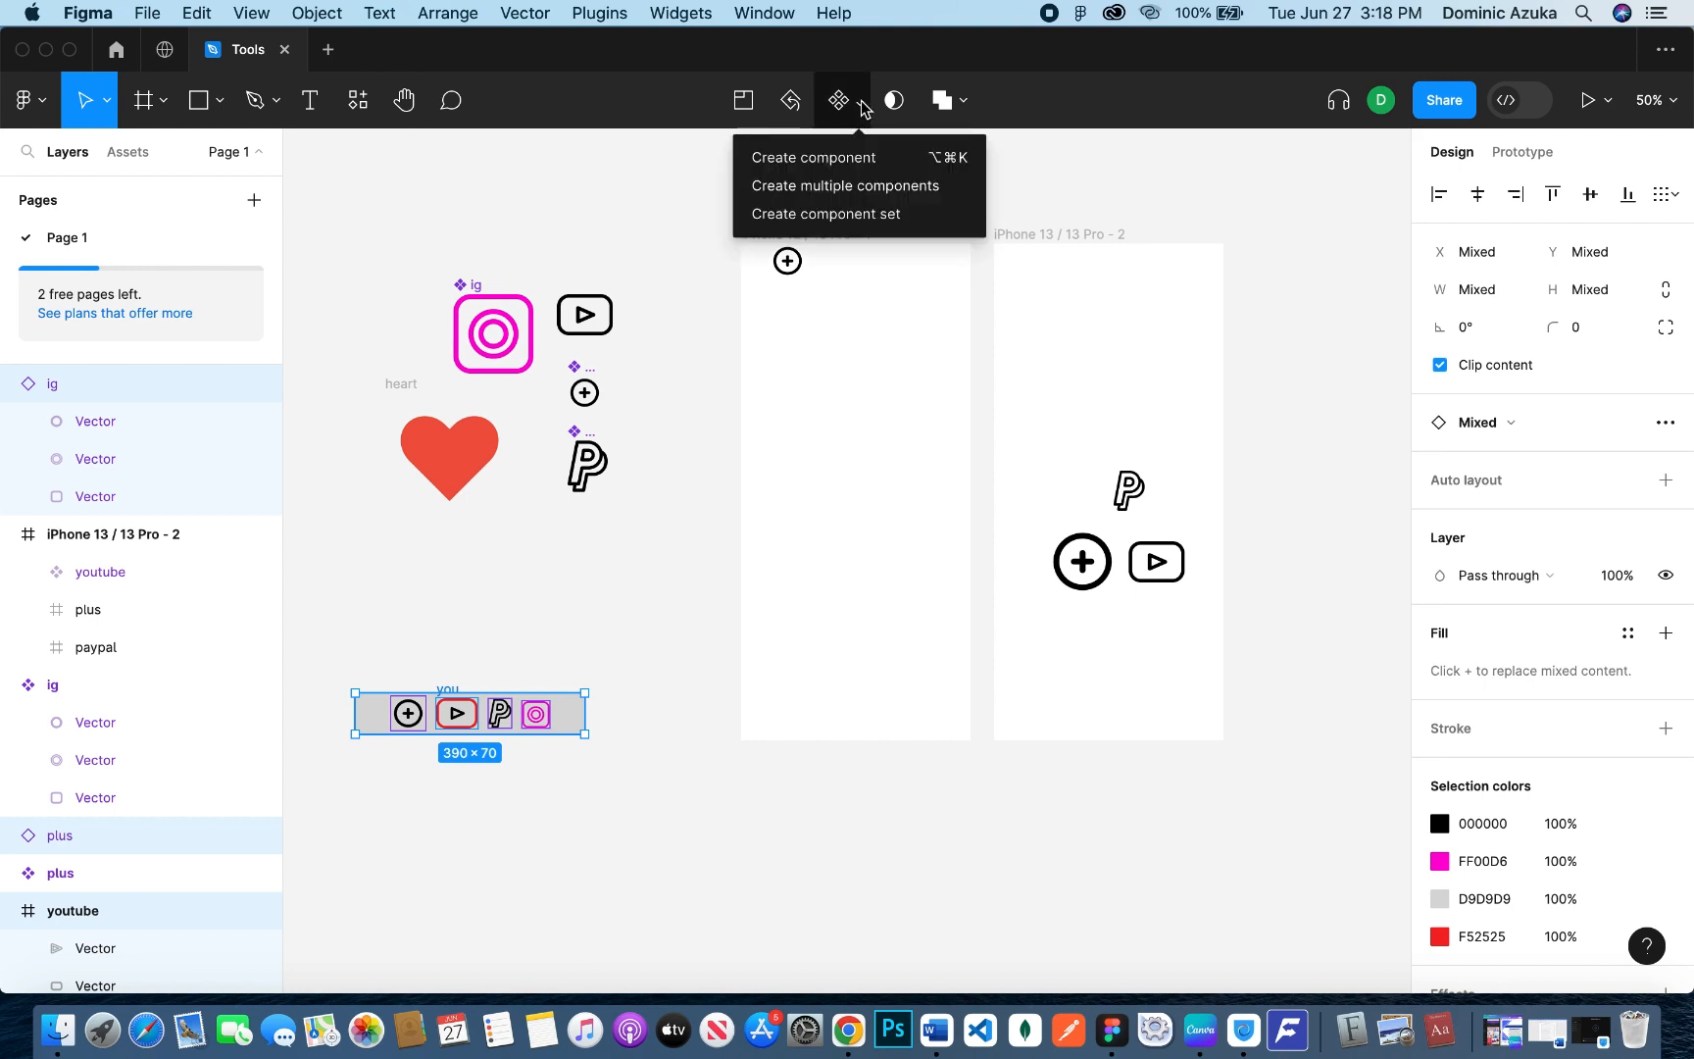
left_click(818, 157)
left_click(631, 632)
Step: Delete the plus, paypal and youtube icons from iPhone 13 / 13 Pro - 2 and the plus instance from iPhone 13 / 13 Pro - 1
left_click_drag(1247, 614, 1047, 457)
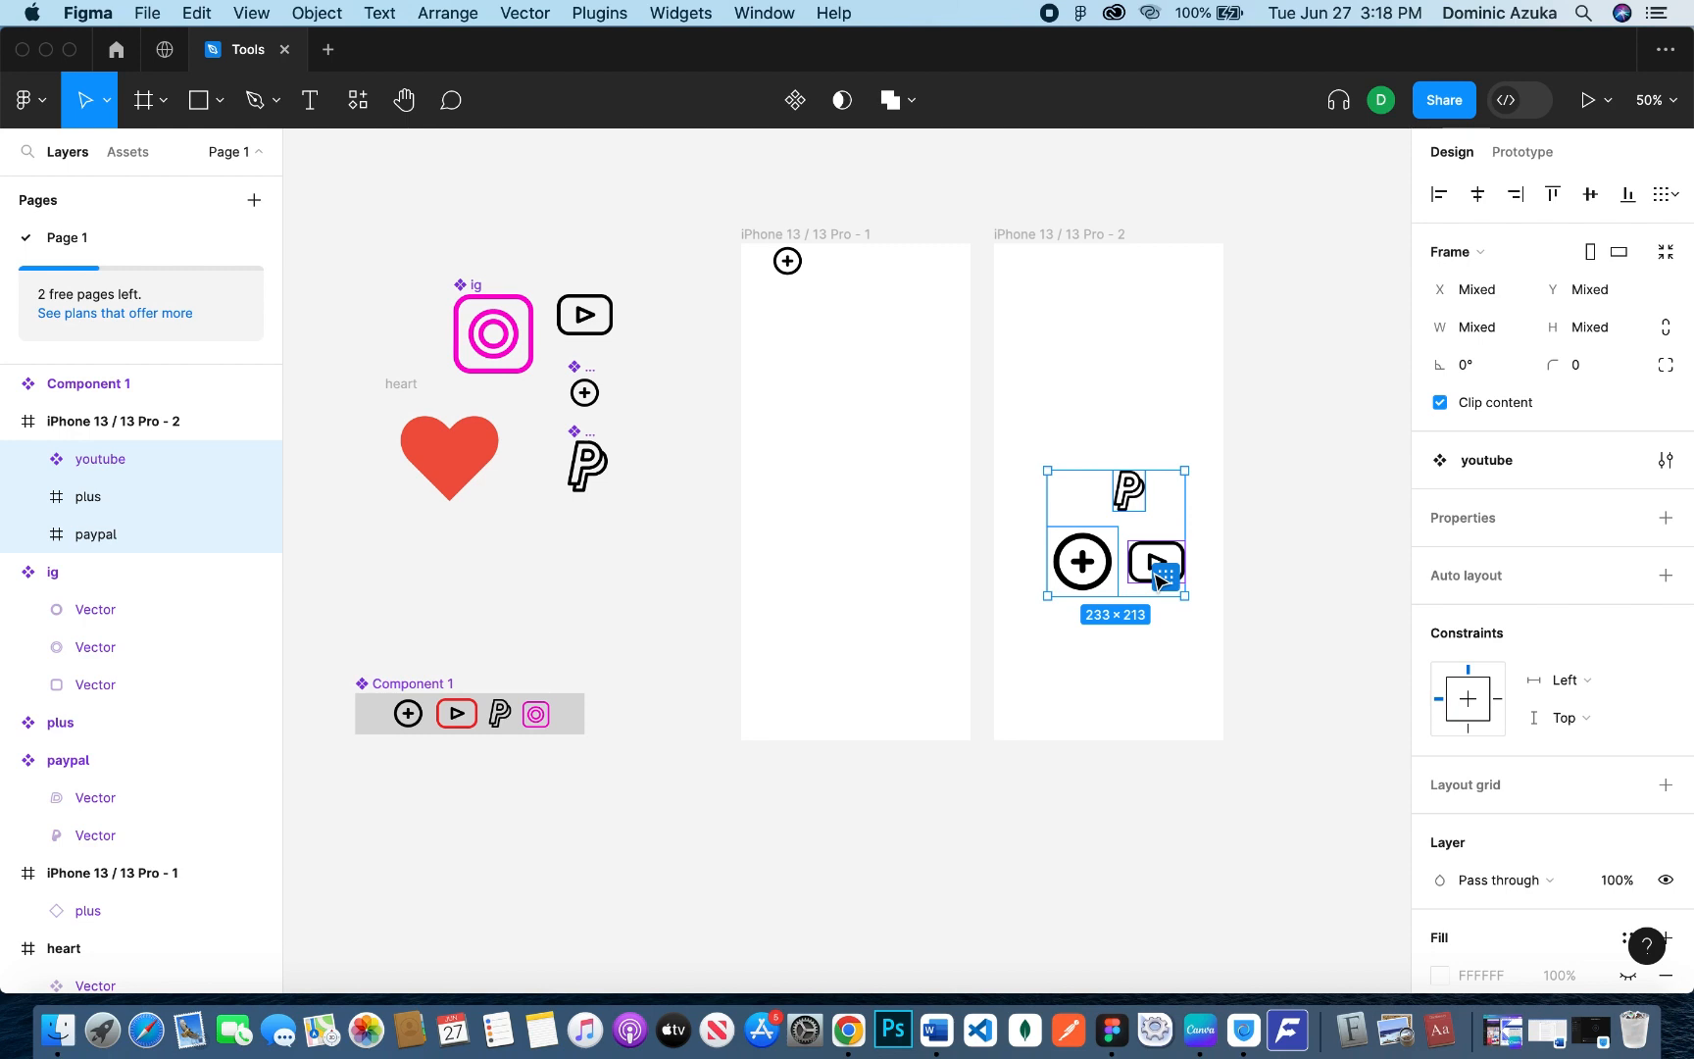
key("Delete")
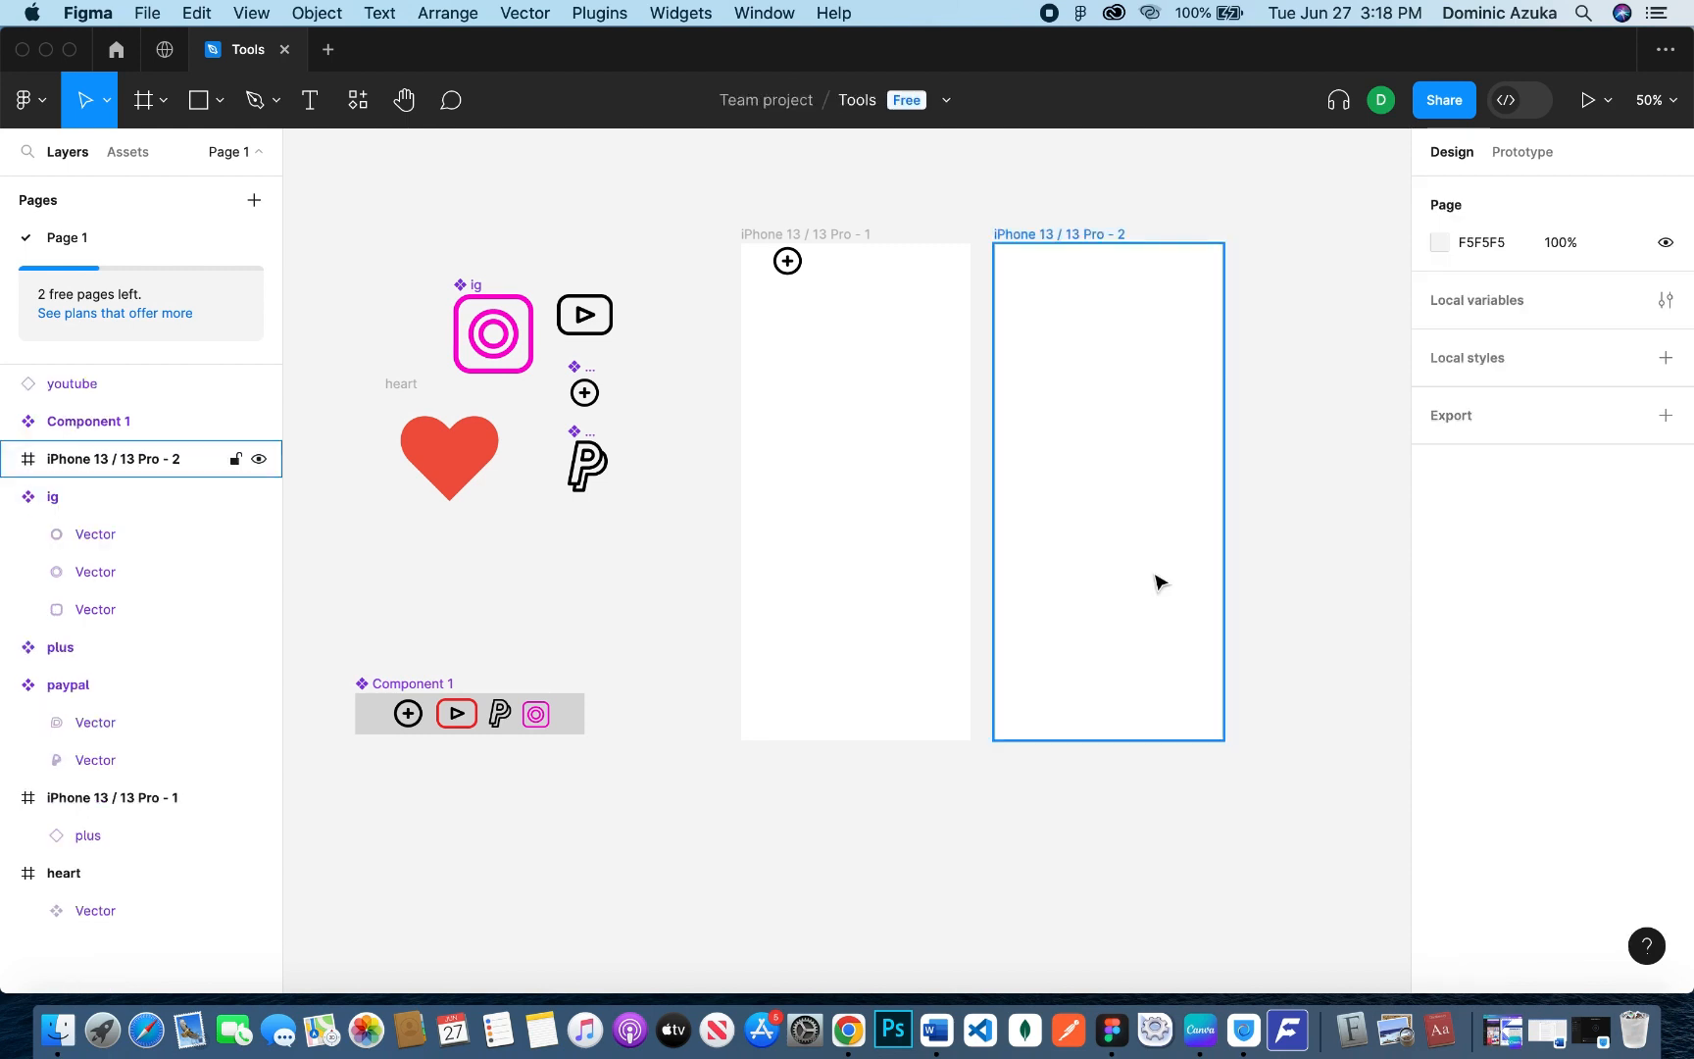
left_click(794, 267)
key("Delete")
Step: Place an instance of the bar component along the bottom of iPhone 13 / 13 Pro - 1, at X 0, Y 774
left_click(542, 726)
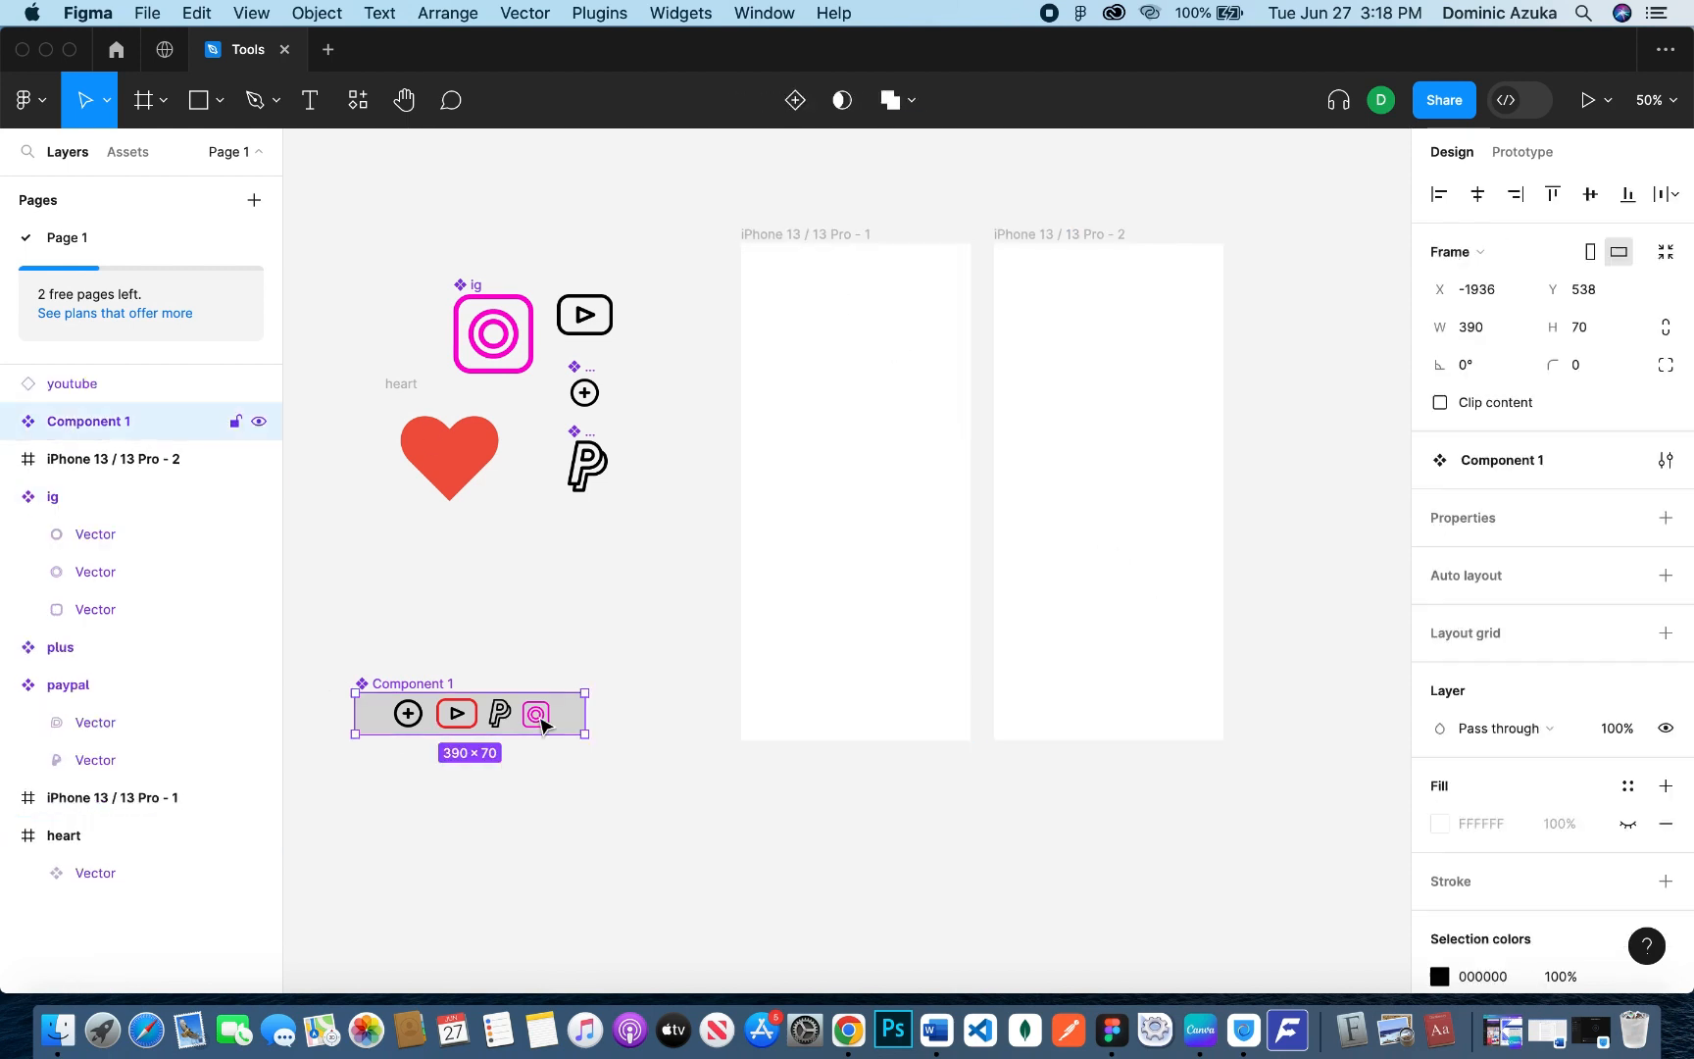
left_click_drag(542, 726, 949, 737)
key("super+z")
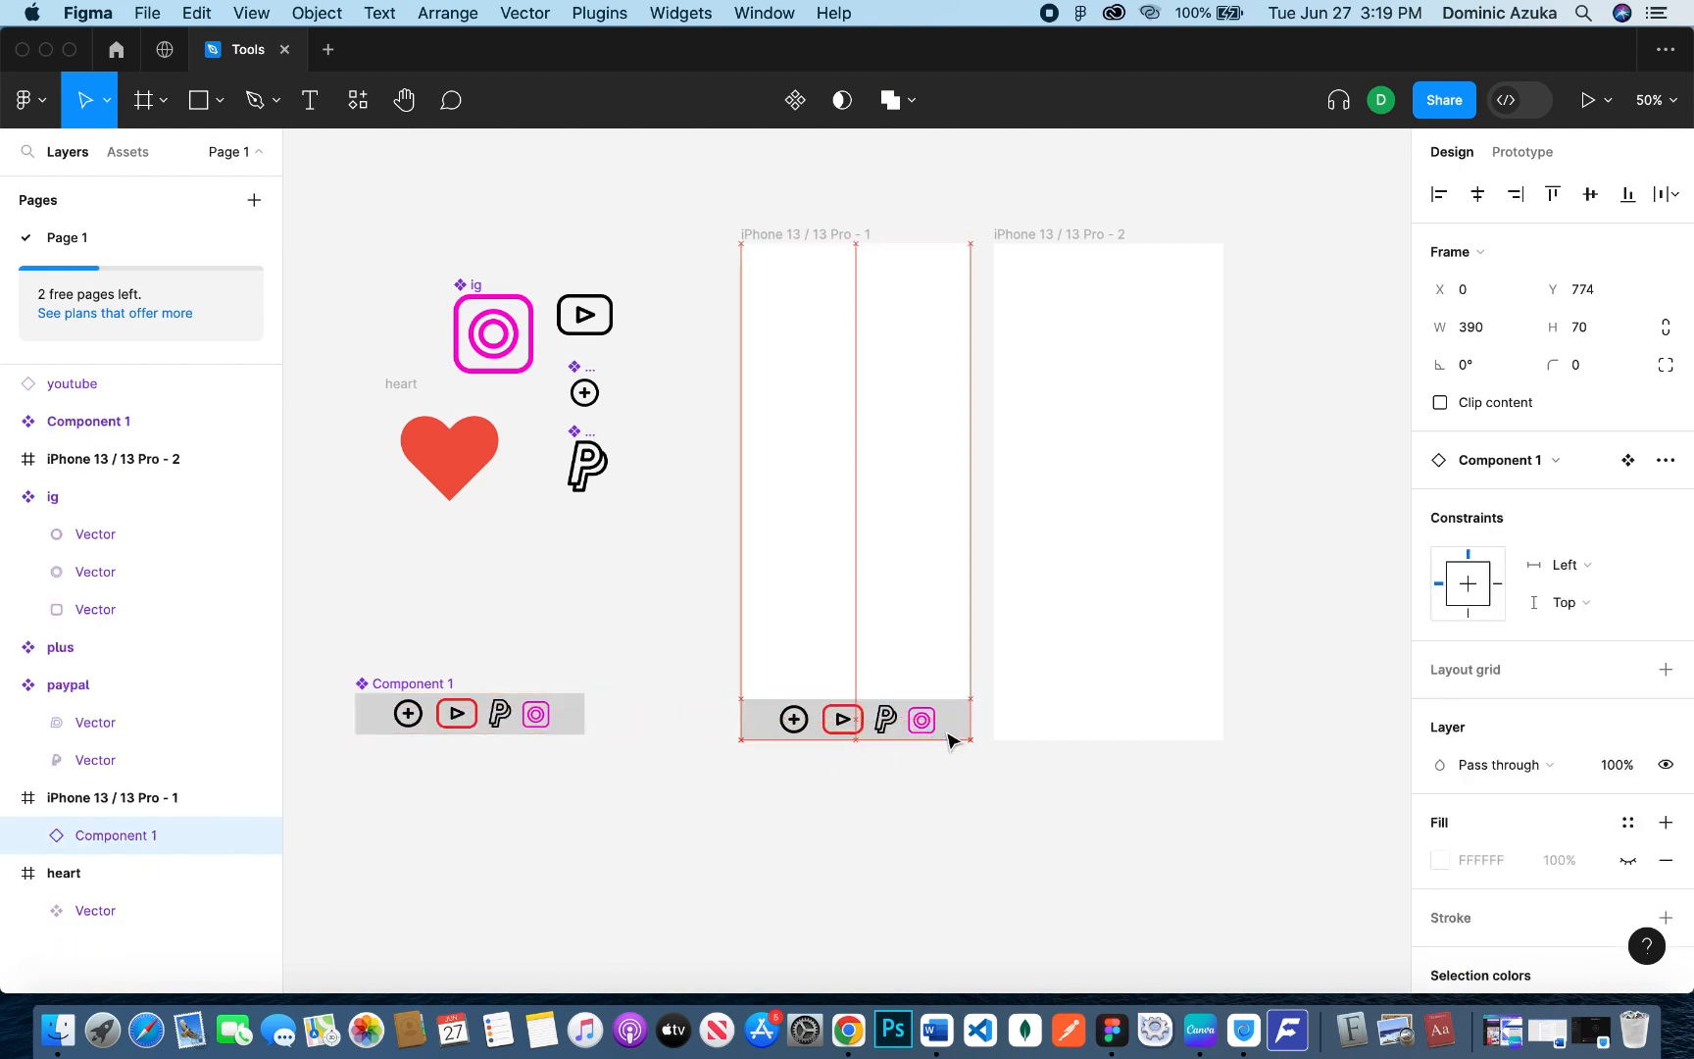
left_click(885, 841)
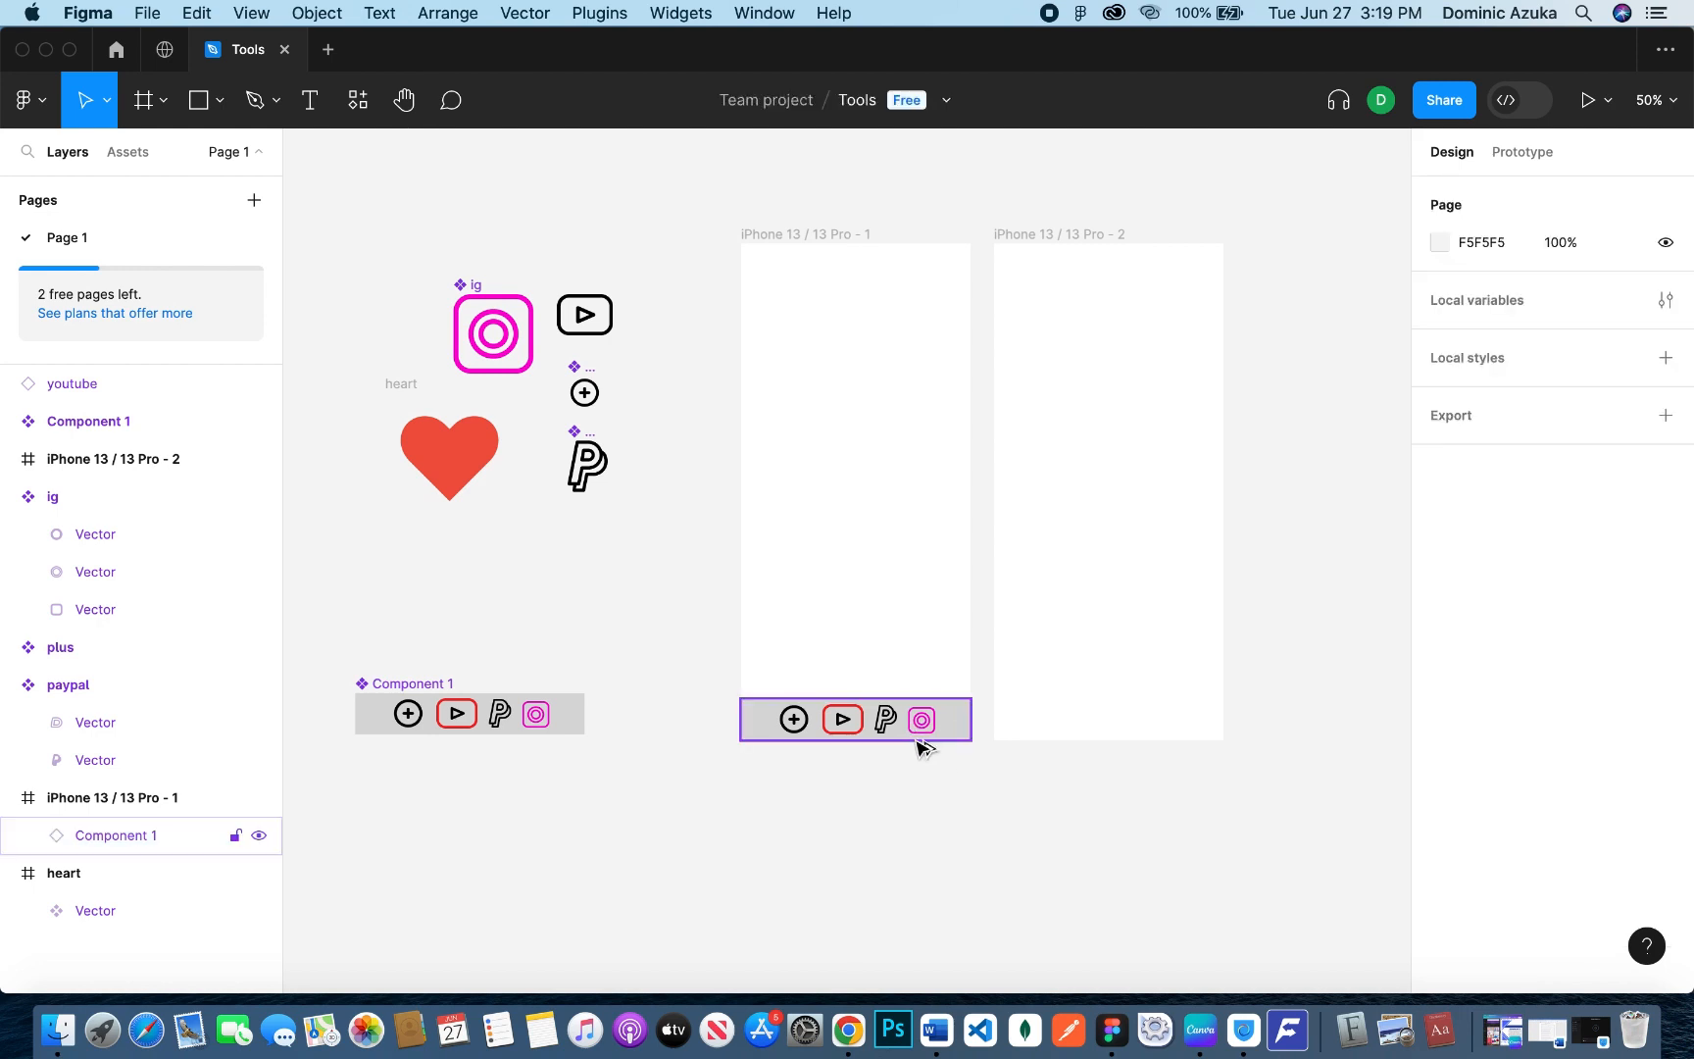
Step: Copy the bar instance from iPhone 13 / 13 Pro - 1 to the bottom of iPhone 13 / 13 Pro - 2
left_click(949, 728)
left_click_drag(949, 727, 1204, 731)
left_click(1215, 902)
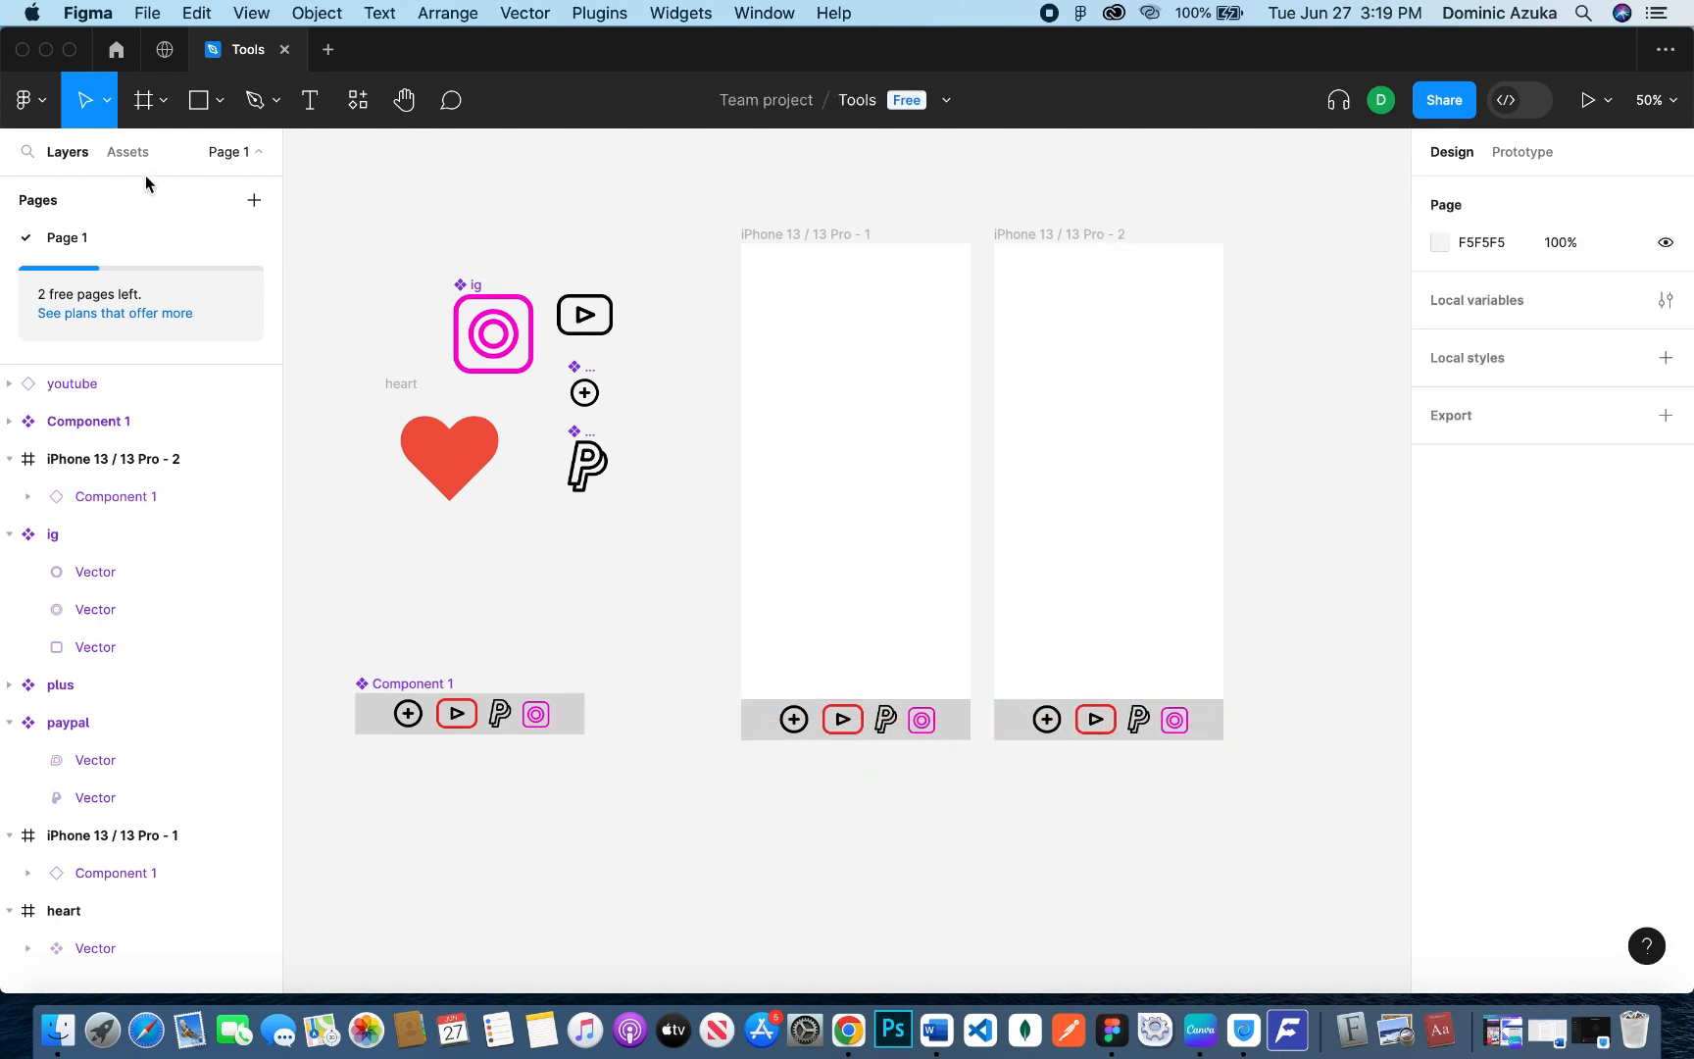
Step: Show the file's local component assets and rename the grey bar's main component as "figma component test"
left_click(127, 152)
right_click(71, 381)
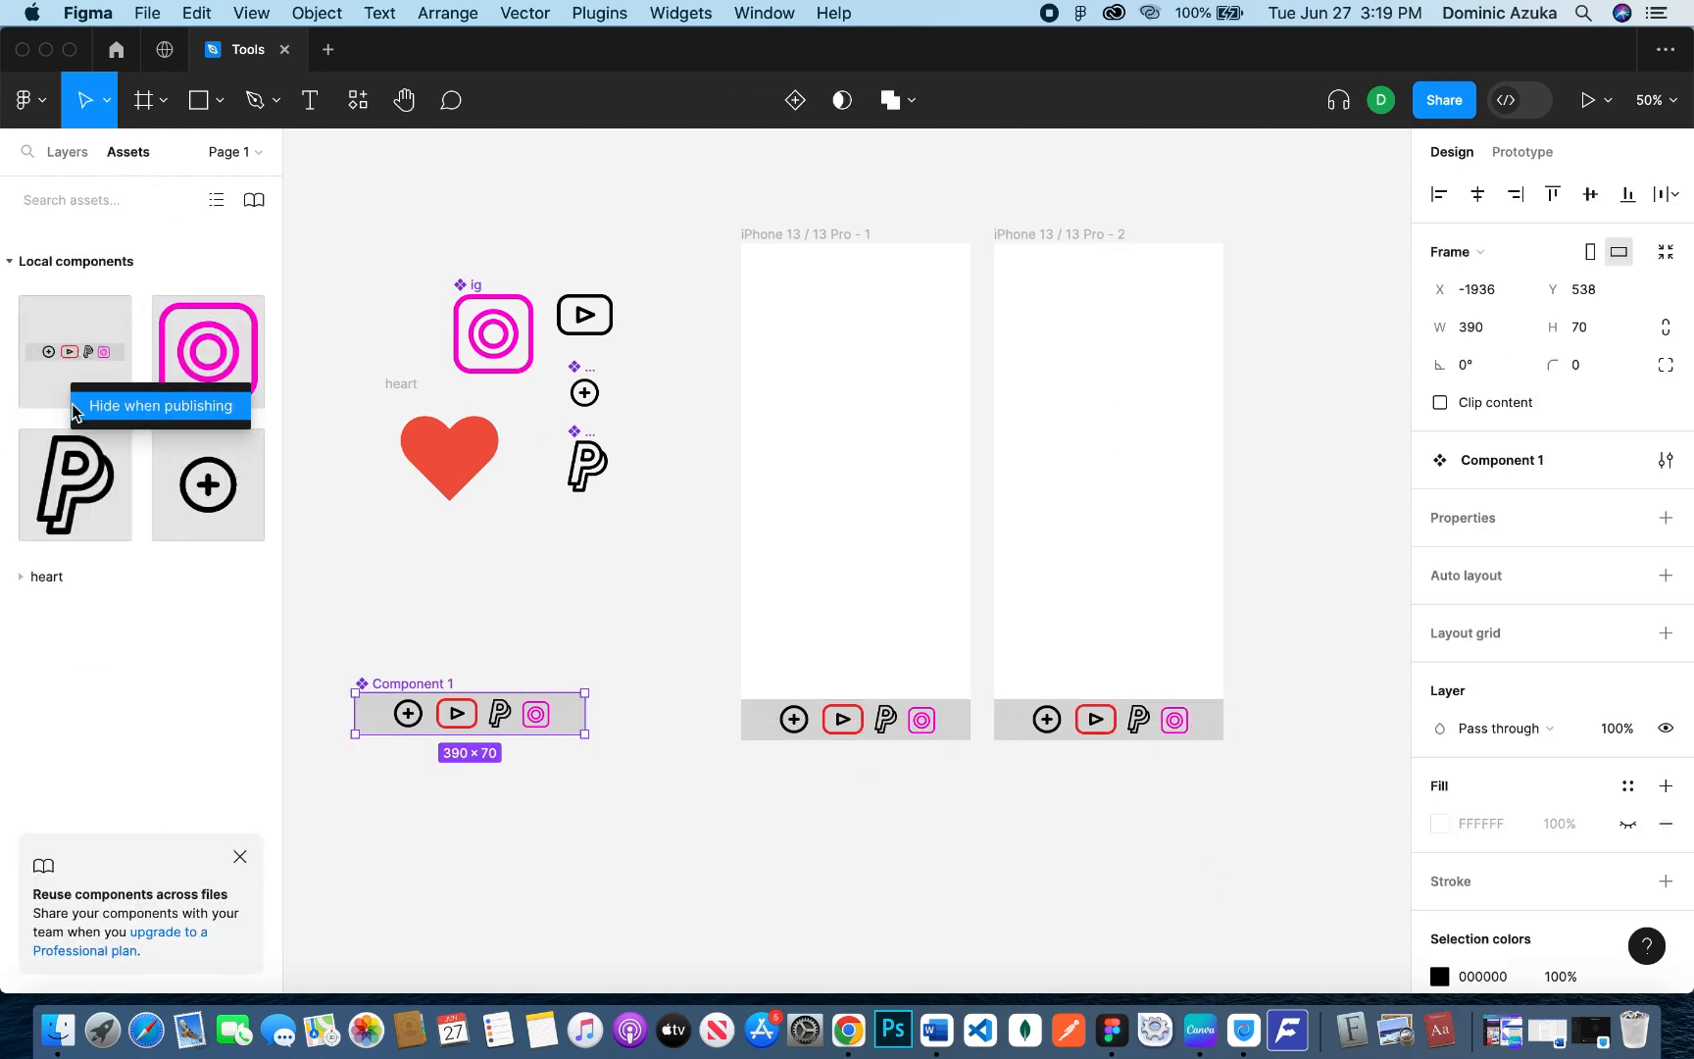
left_click(348, 652)
left_click(67, 401)
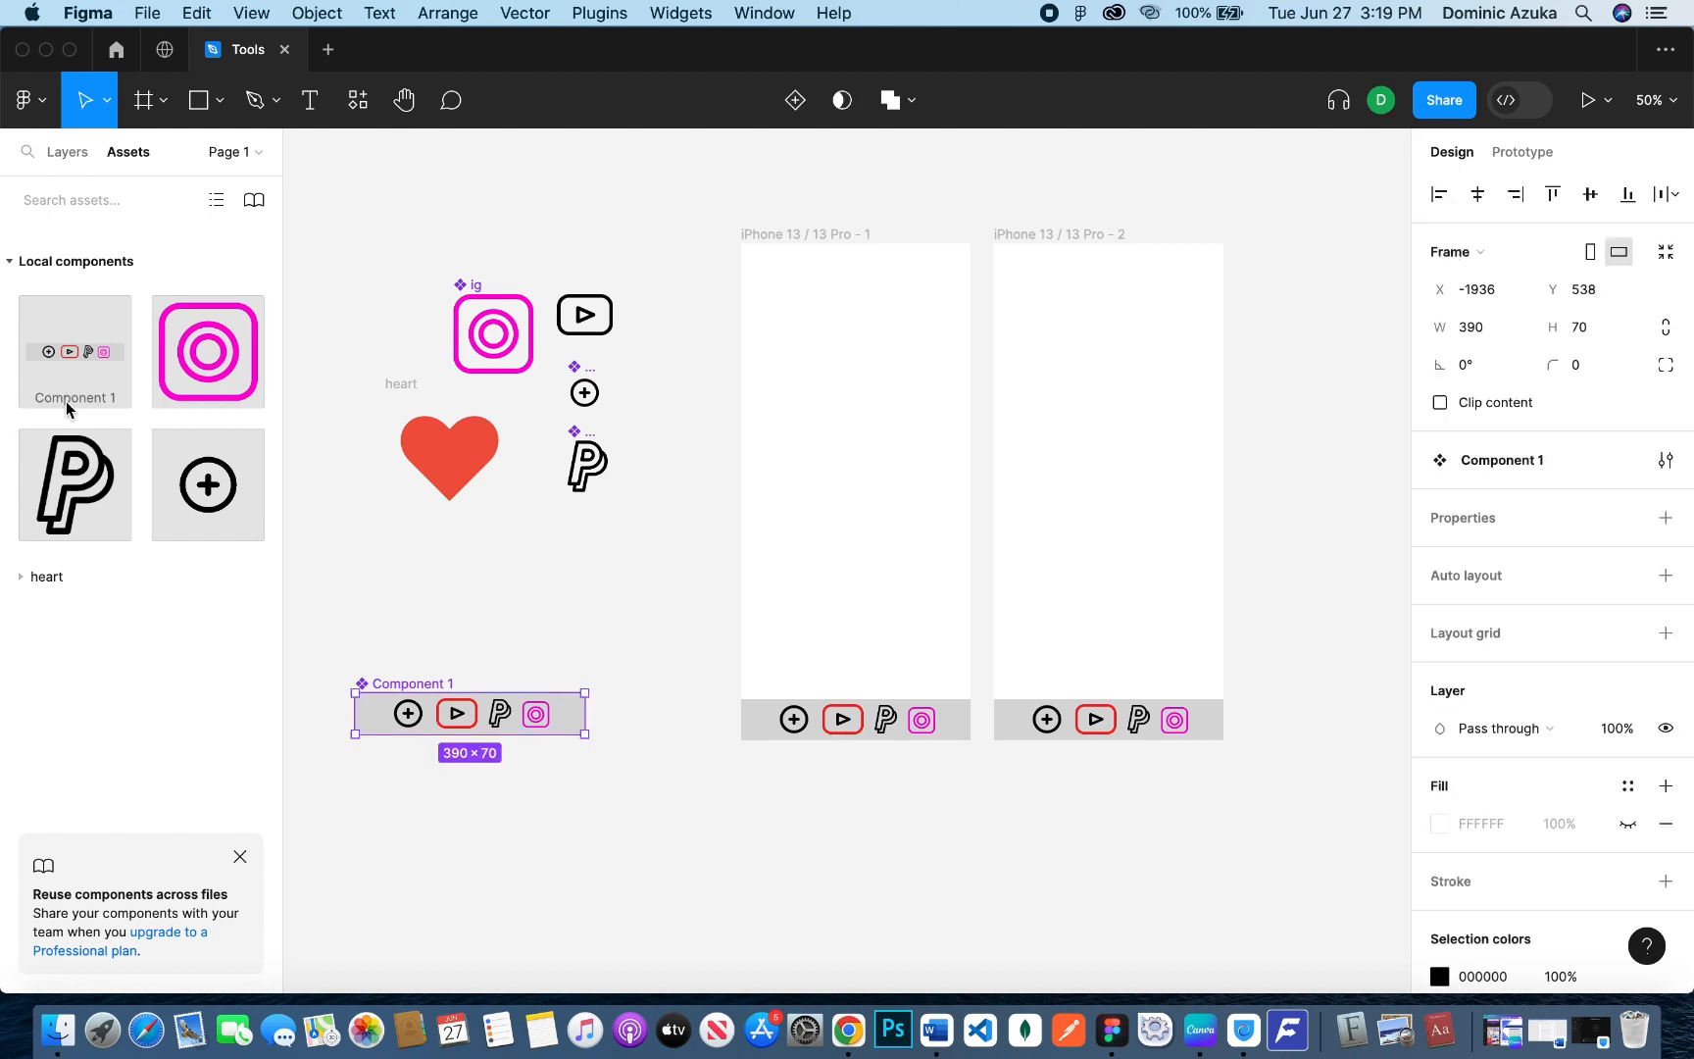
double_click(413, 684)
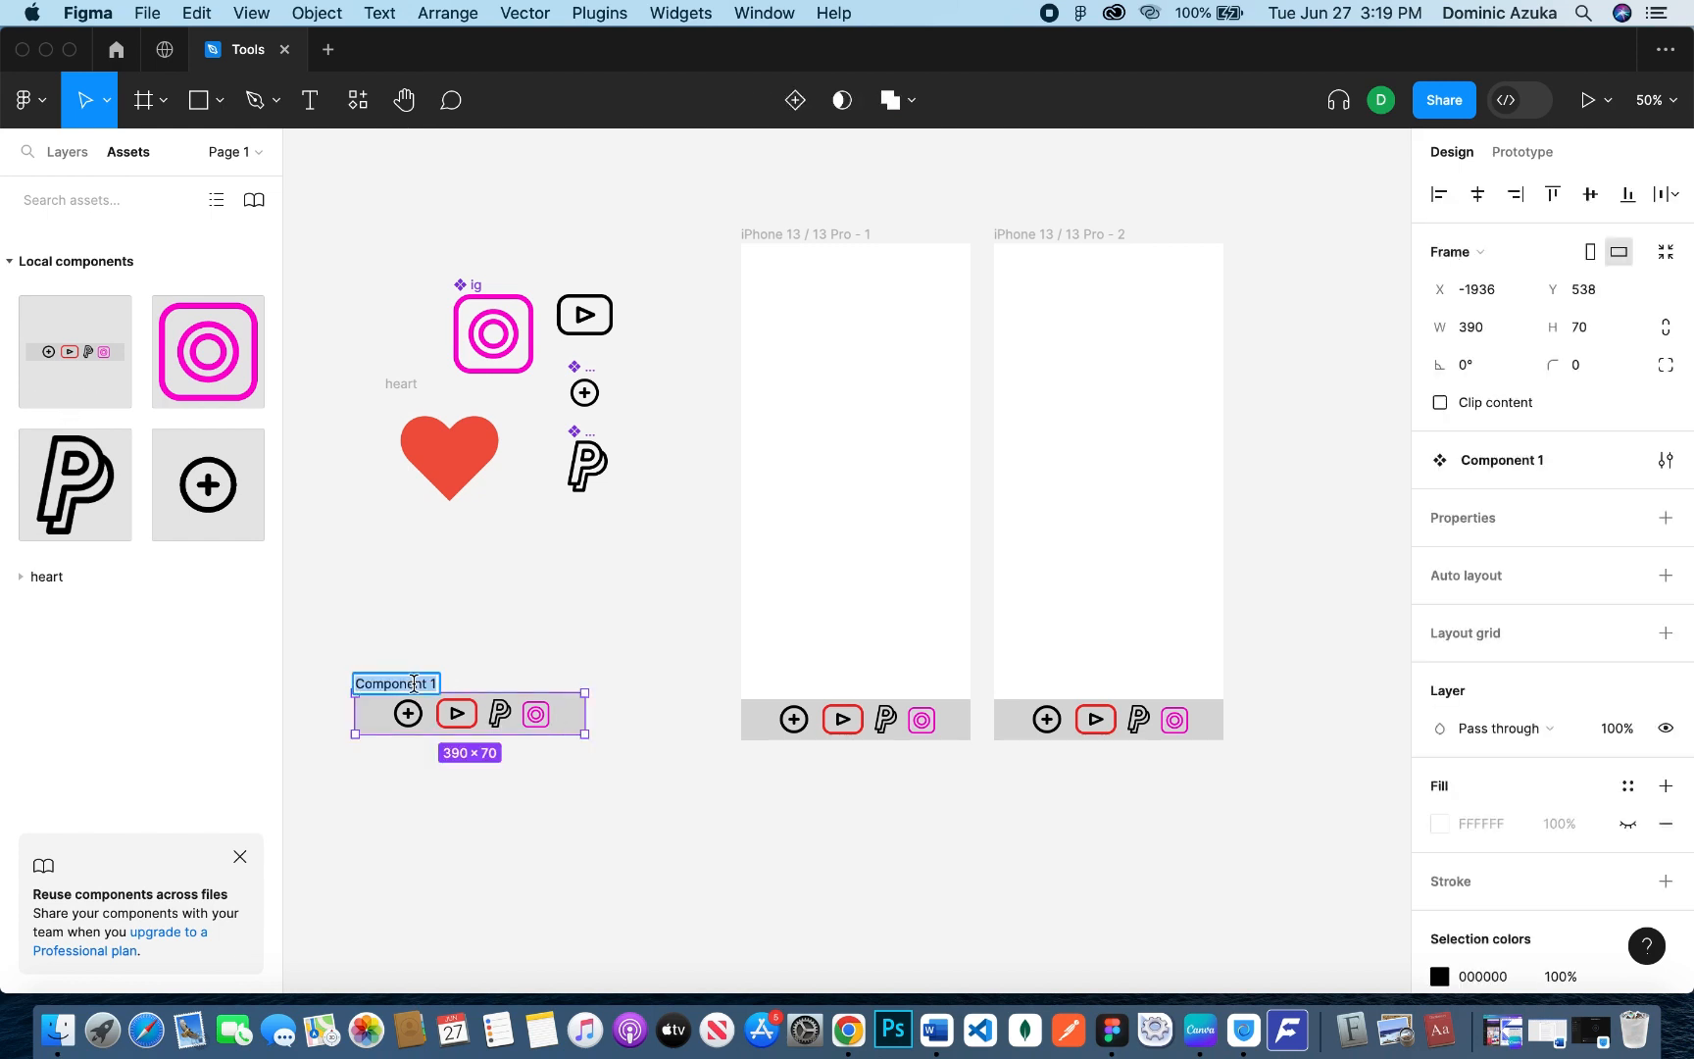
type("figma c")
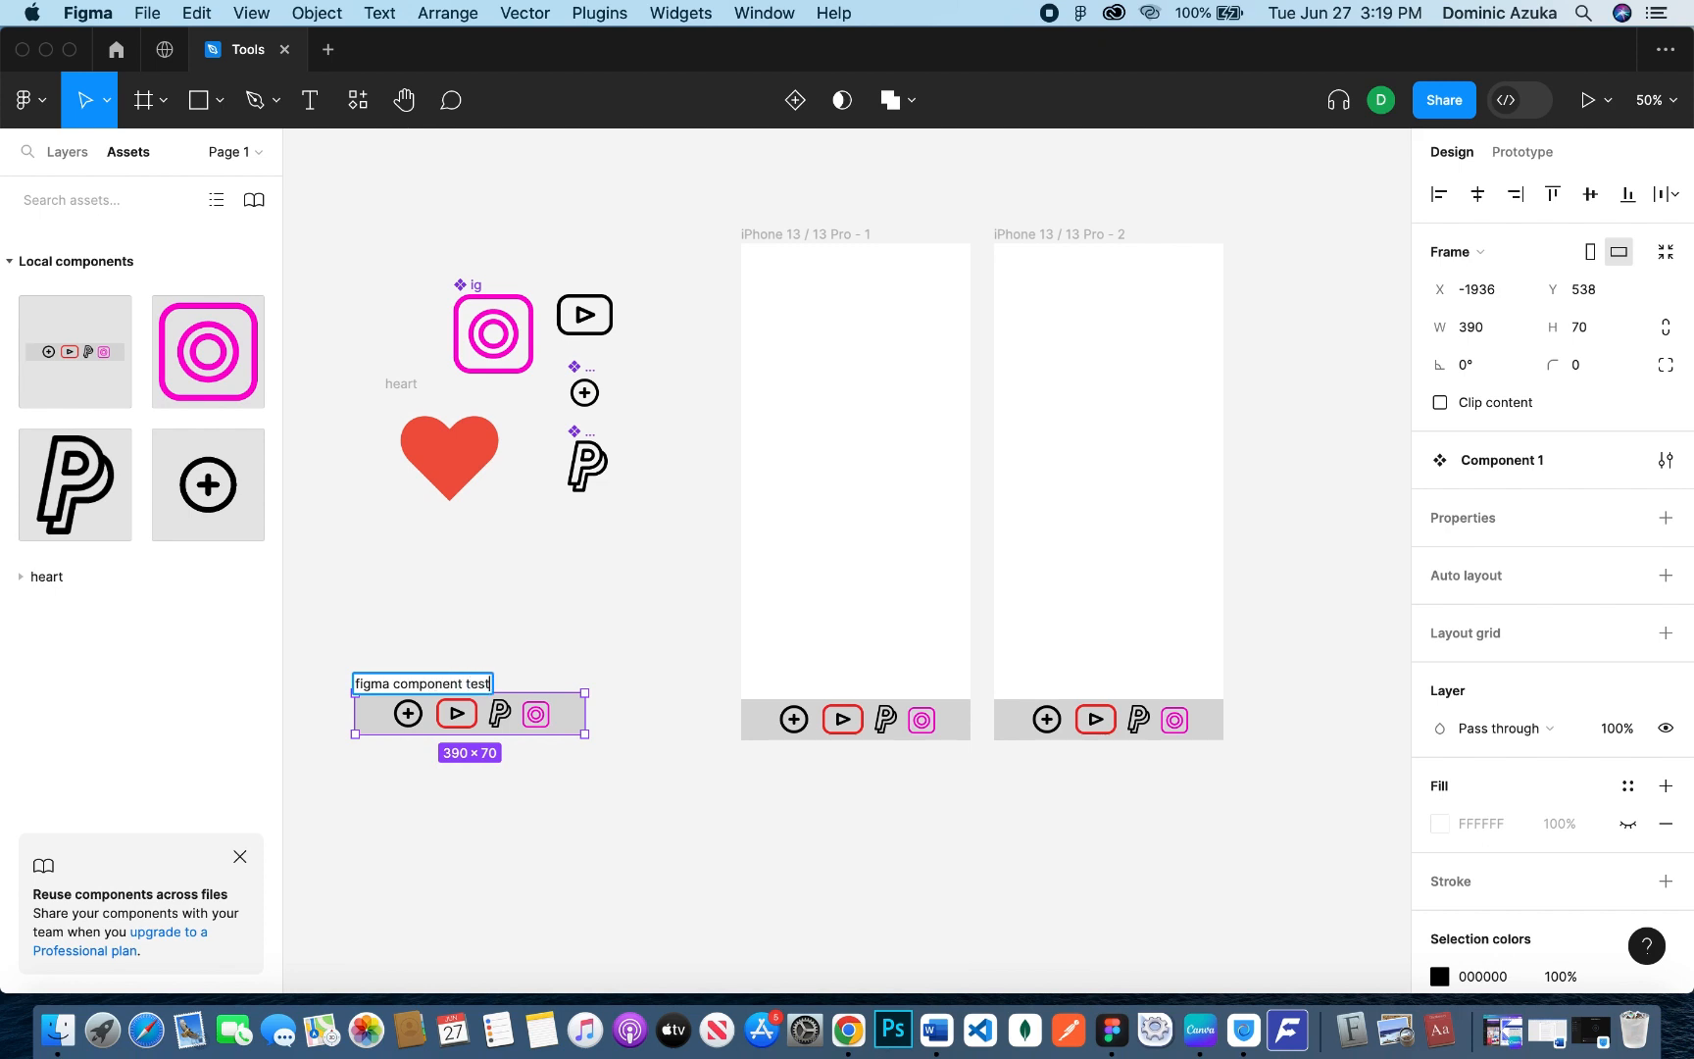
key("Return")
left_click(529, 546)
Step: Shrink the main heart component to about 55 × 48 and place an instance at X 25, Y 34 in each iPhone frame
left_click(601, 404)
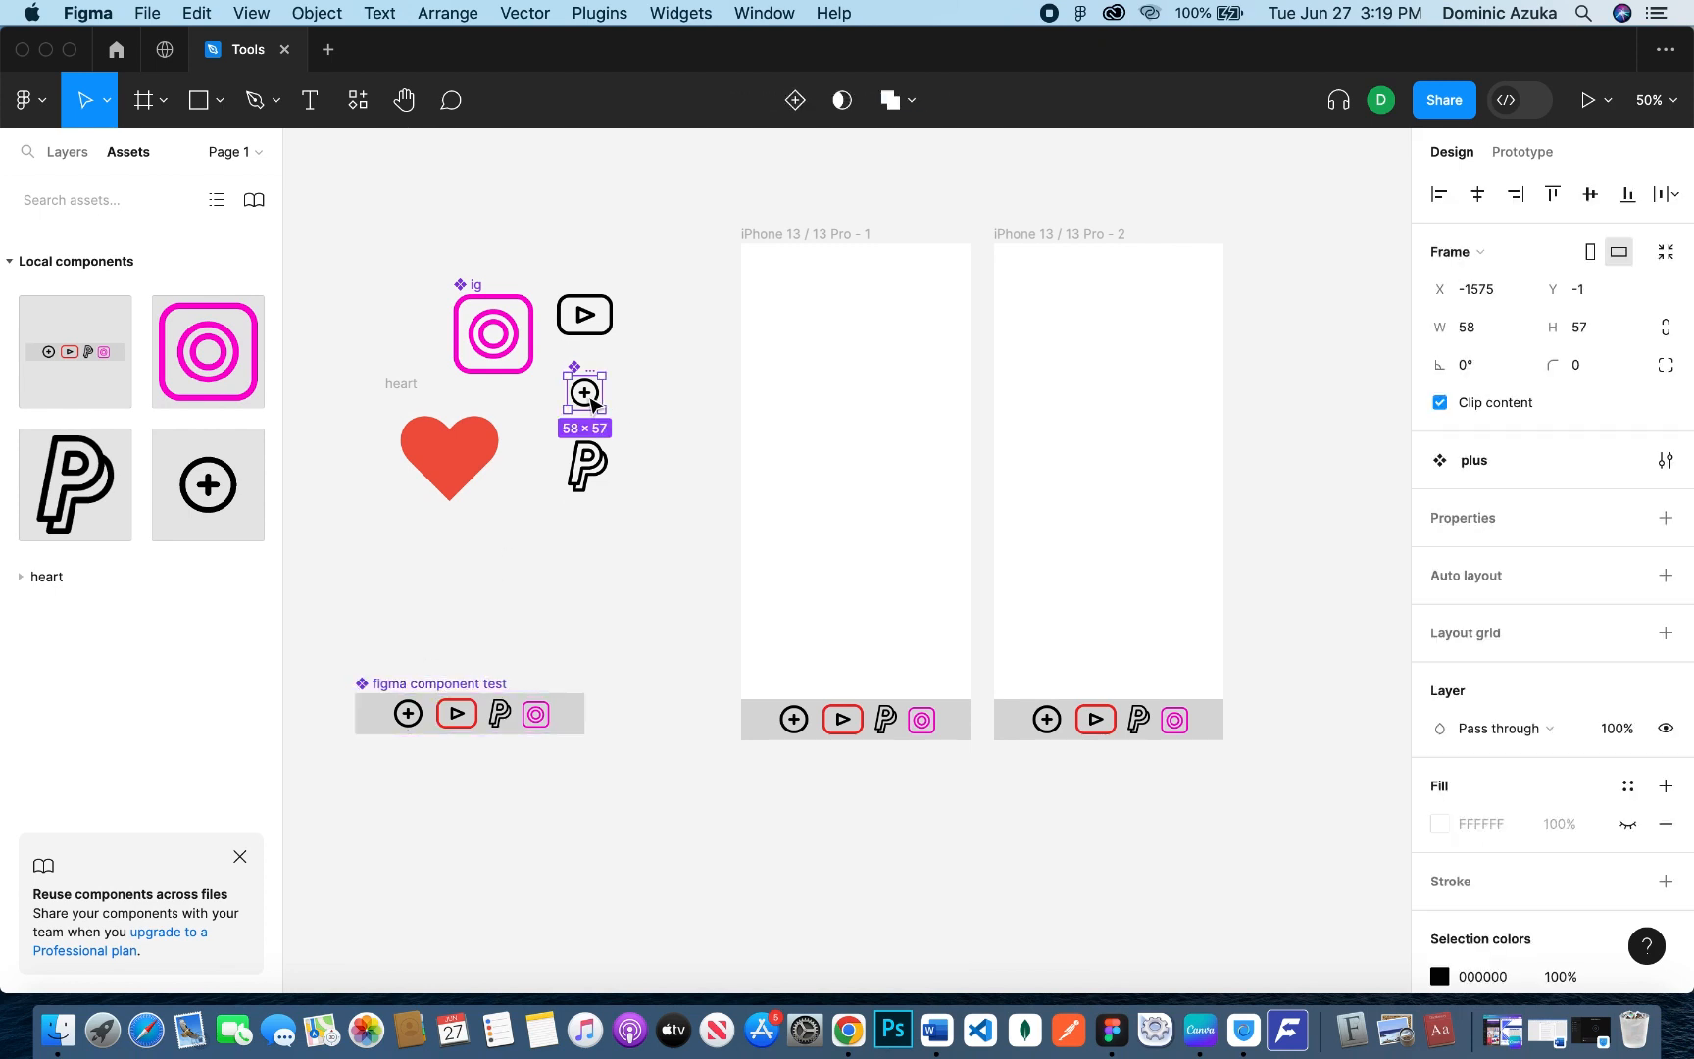
left_click(449, 477)
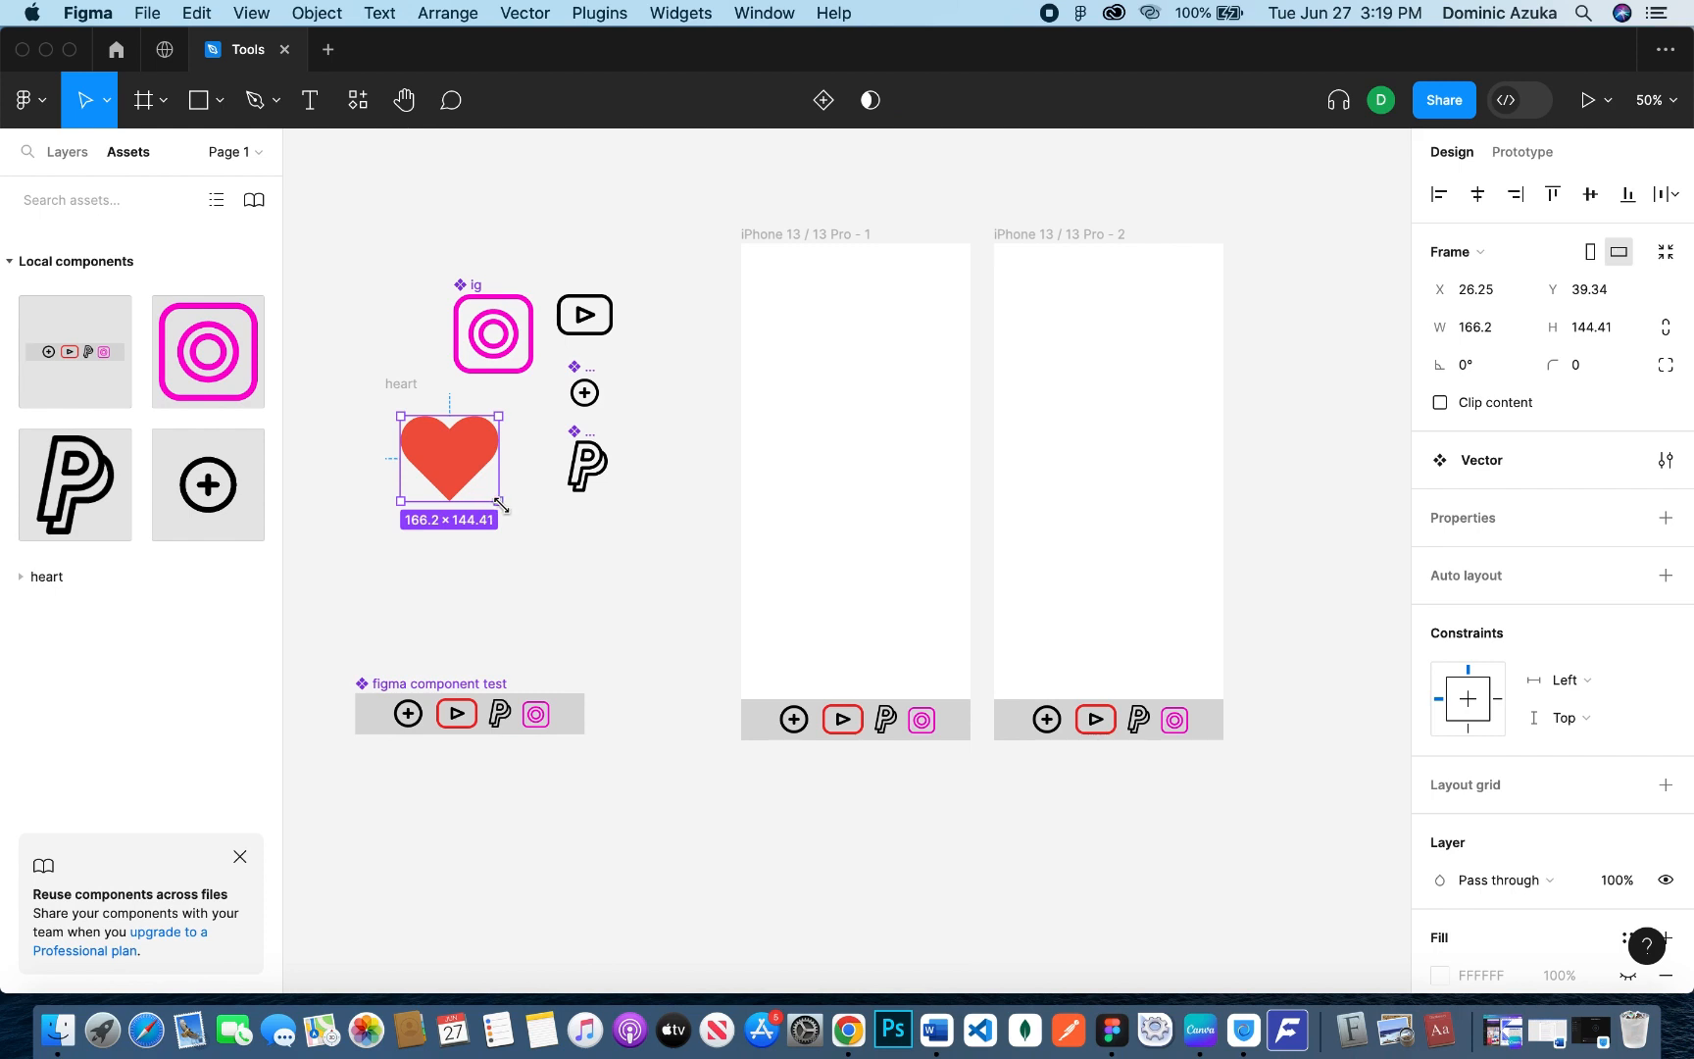
left_click_drag(494, 496, 775, 284)
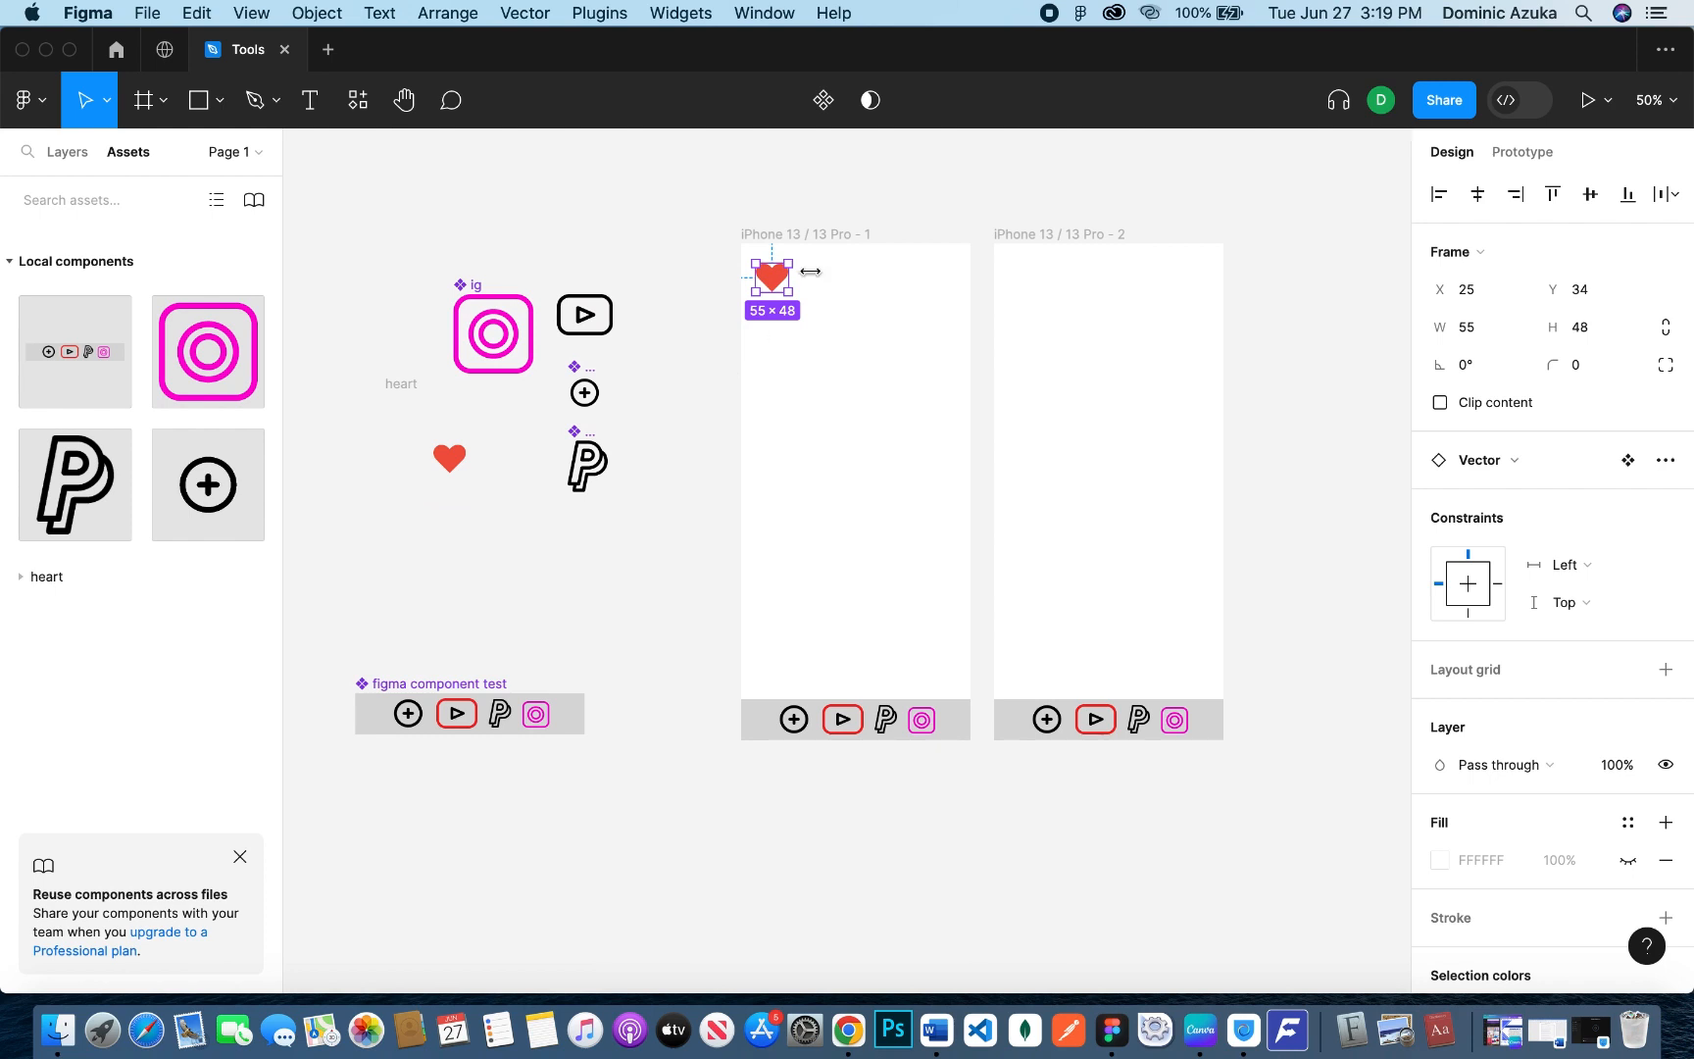
left_click_drag(776, 293, 1028, 283)
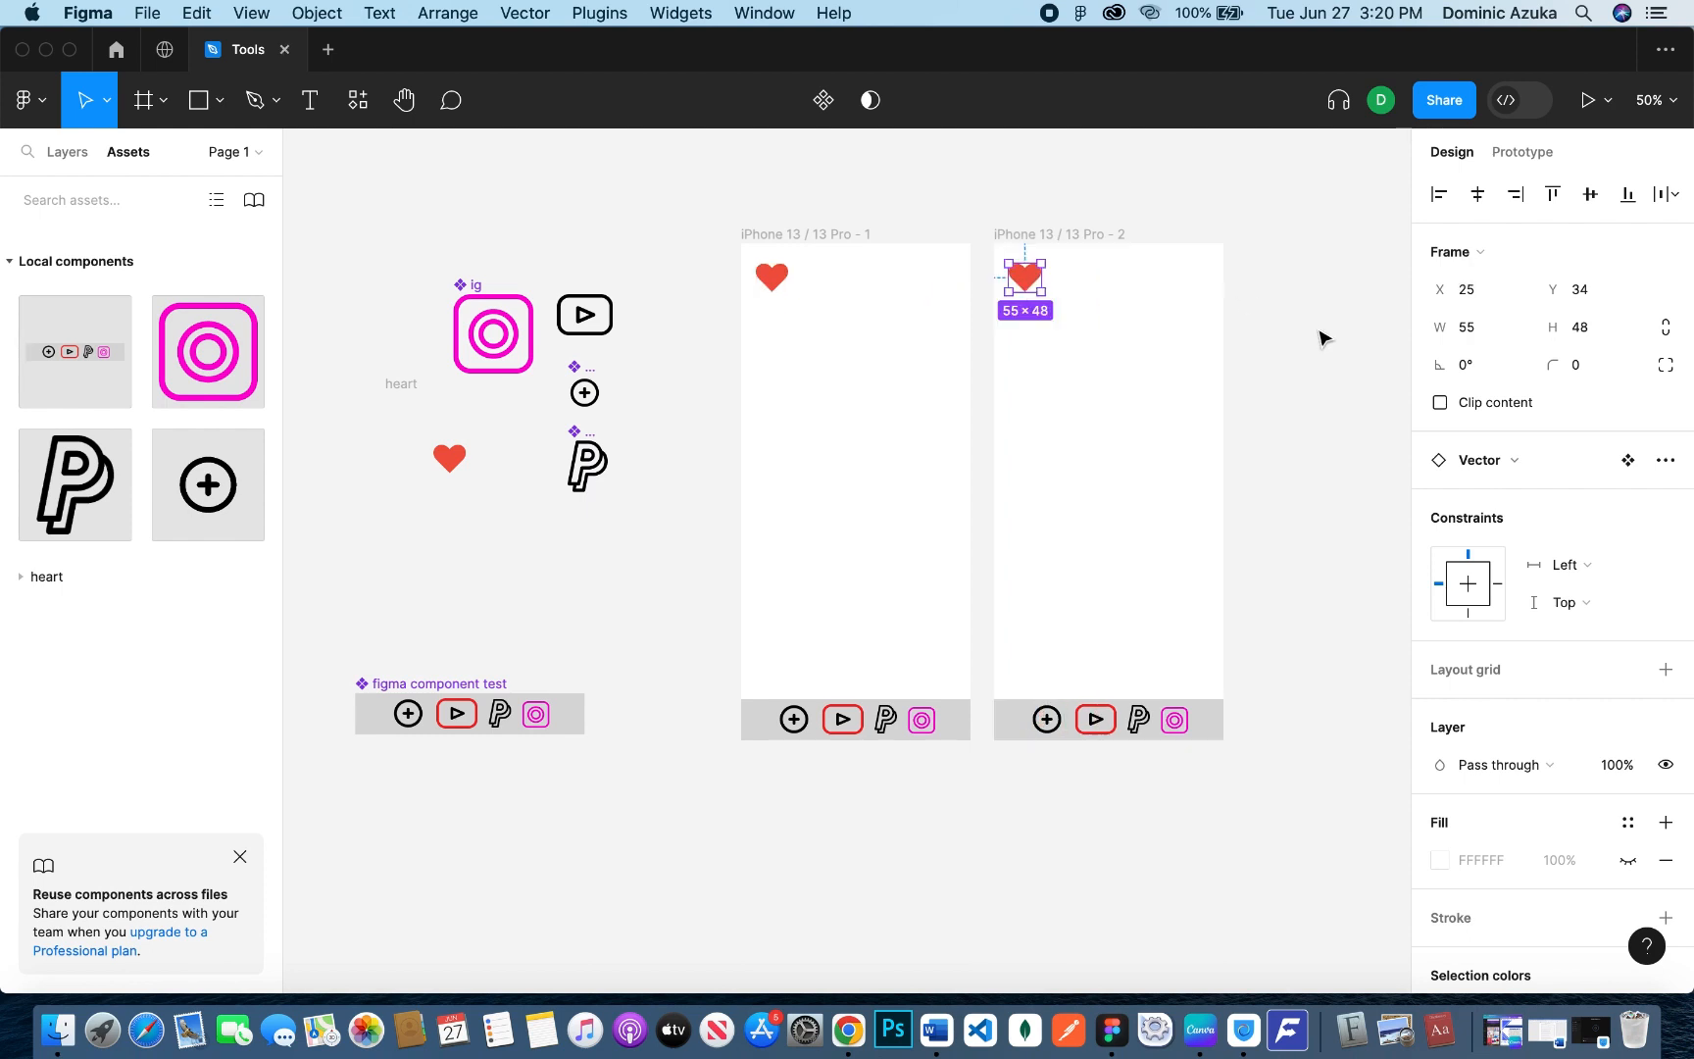
left_click(1320, 337)
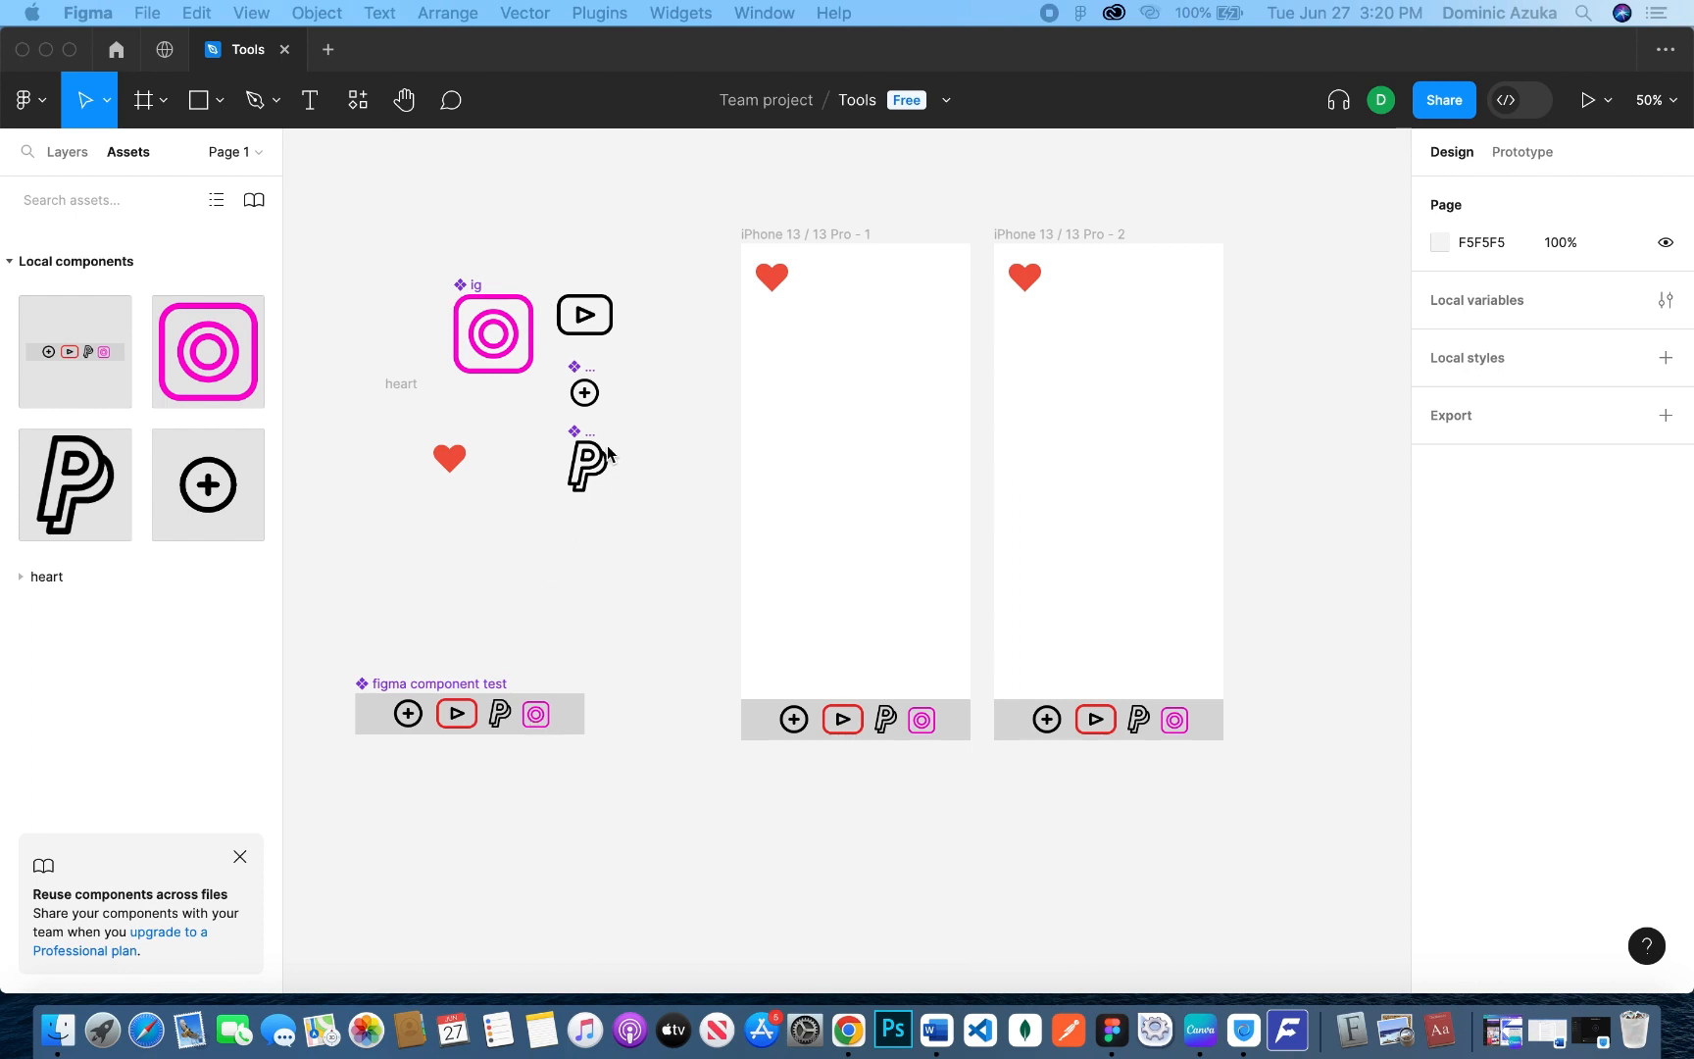
Step: Delete the main ig icon component from the canvas
left_click(511, 327)
key("Delete")
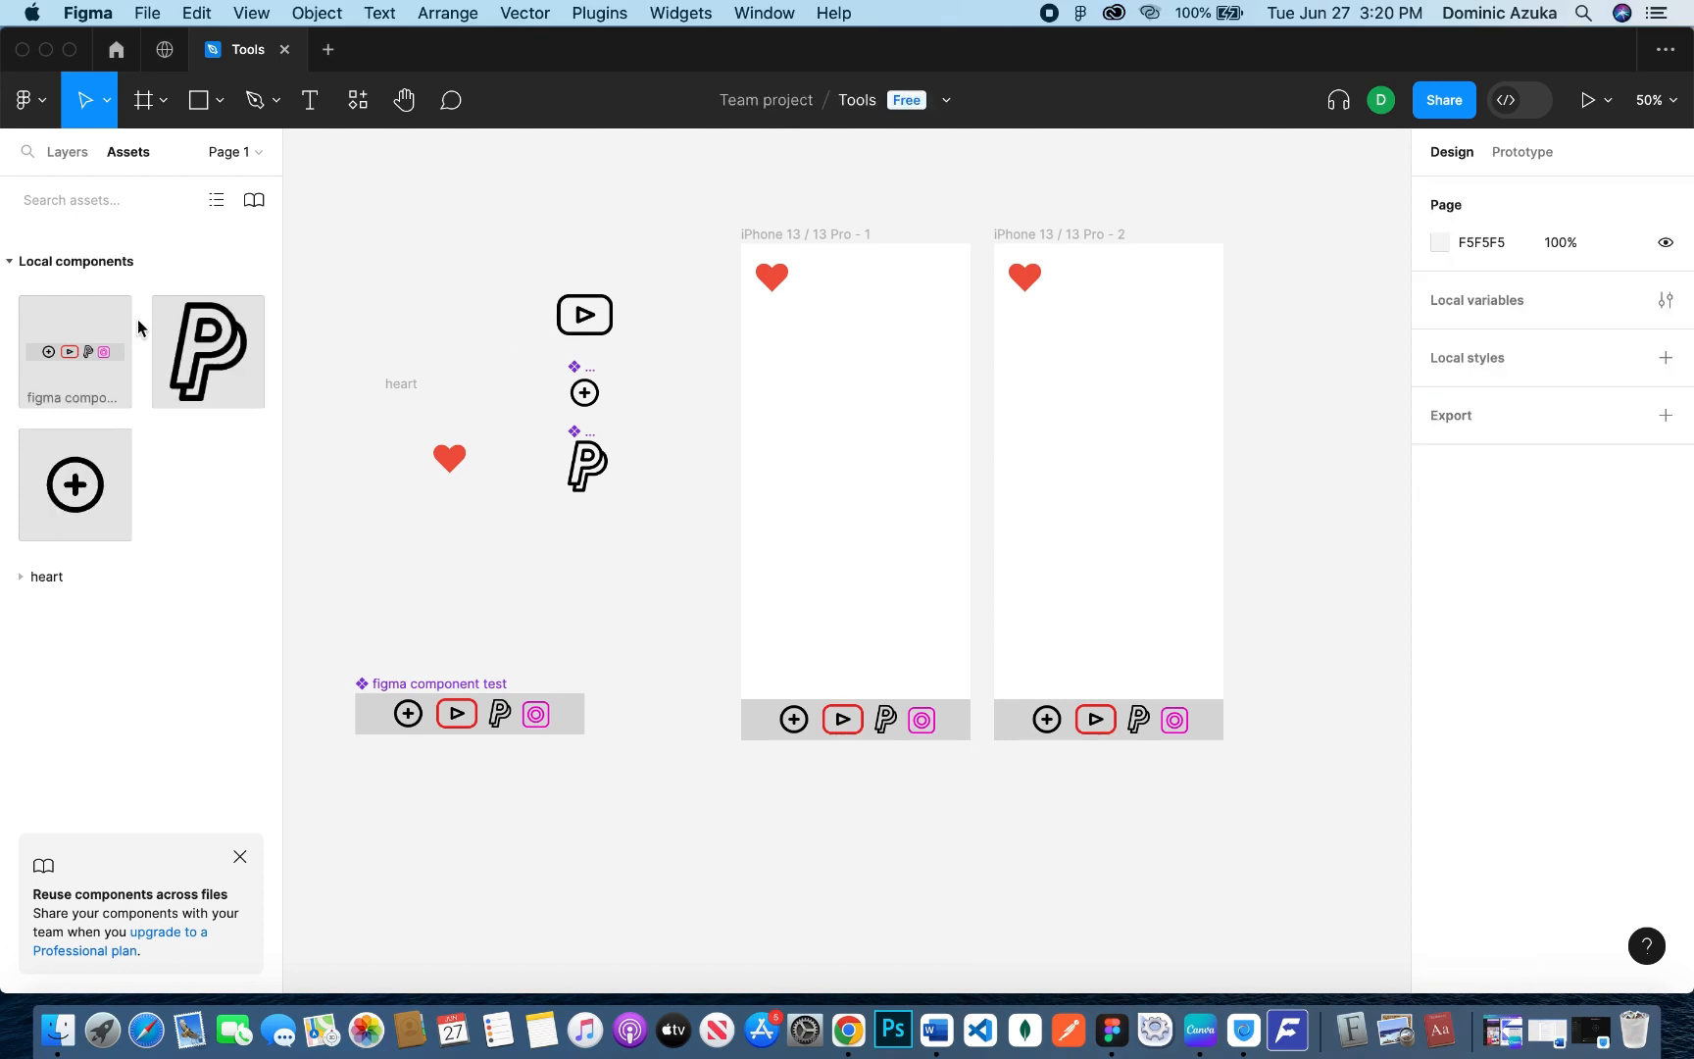